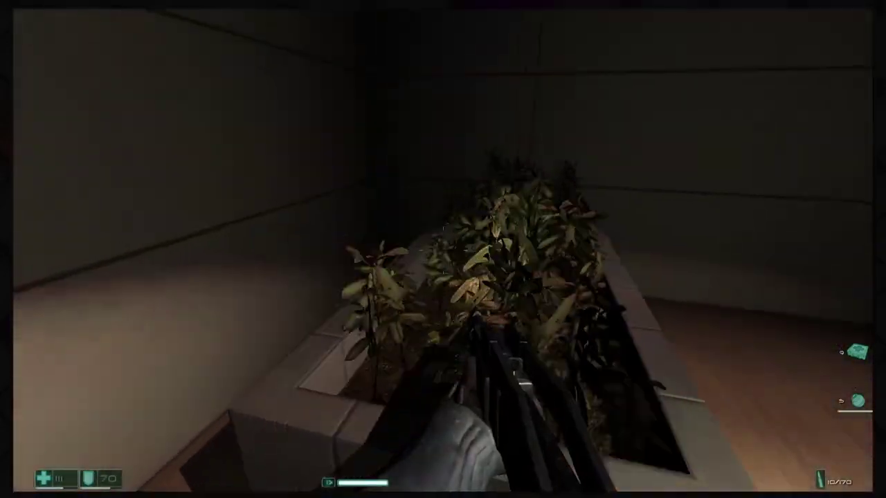
Step: Climb the stairs and pick up the body armour beside the body
{"action": "key", "text": "w"}
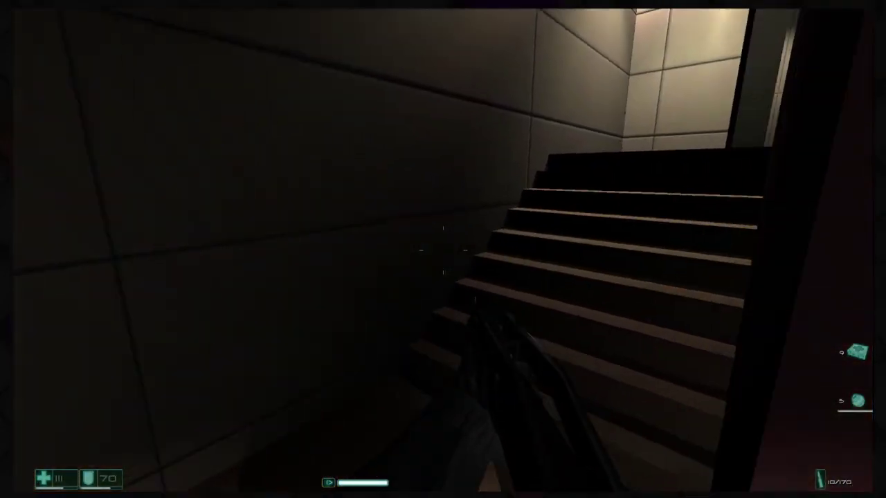
{"action": "key", "text": "w"}
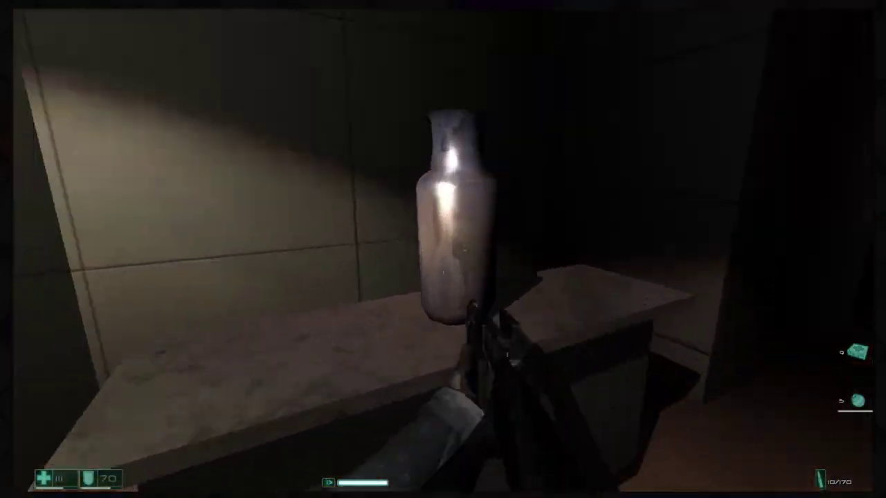
{"action": "key", "text": "w"}
{"action": "key", "text": "w"}
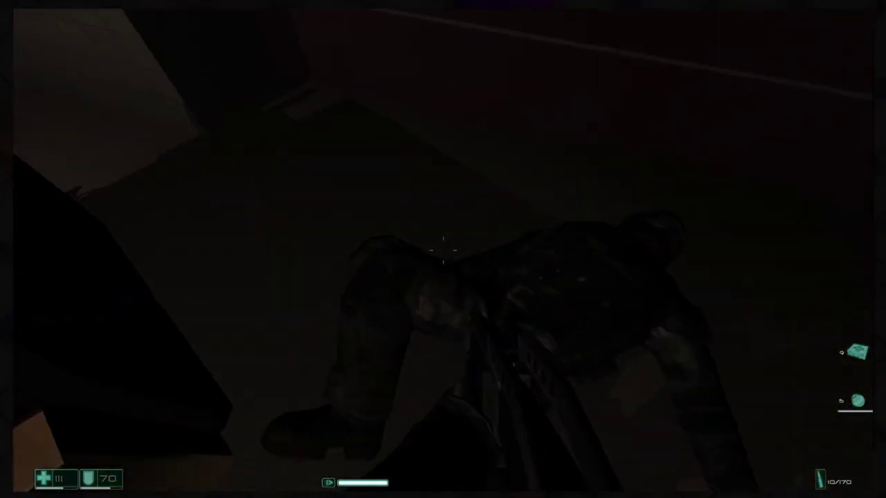
{"action": "key", "text": "w"}
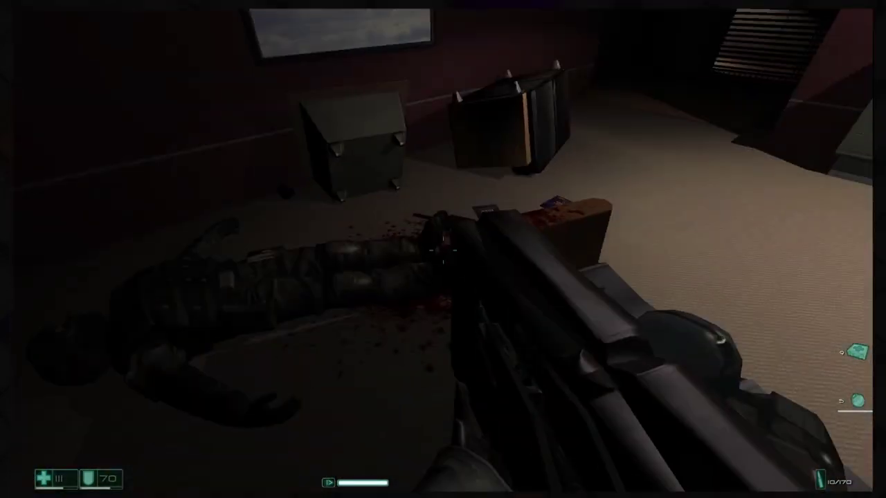
{"action": "key", "text": "w"}
{"action": "key", "text": "f"}
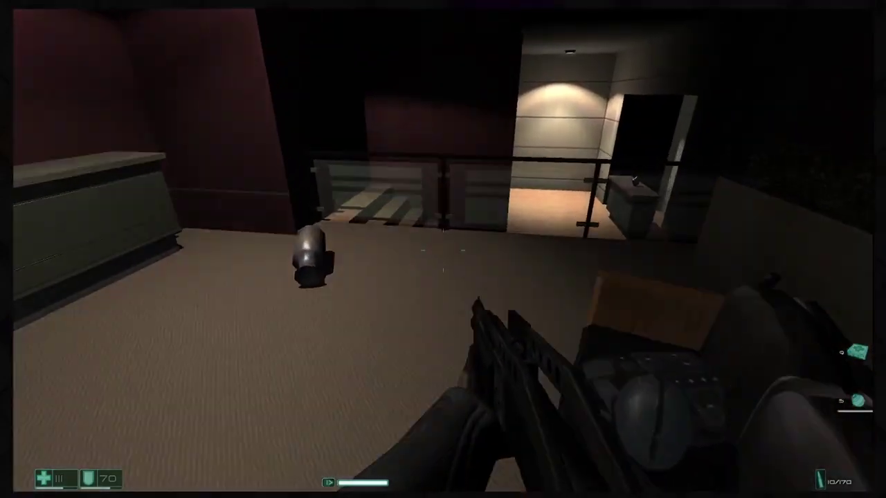
Step: Light up the dark room with the flashlight and fire toward the body by the wall
{"action": "key", "text": "w"}
{"action": "left_click", "coordinate": [443, 249]}
{"action": "key", "text": "f"}
{"action": "left_click", "coordinate": [443, 249]}
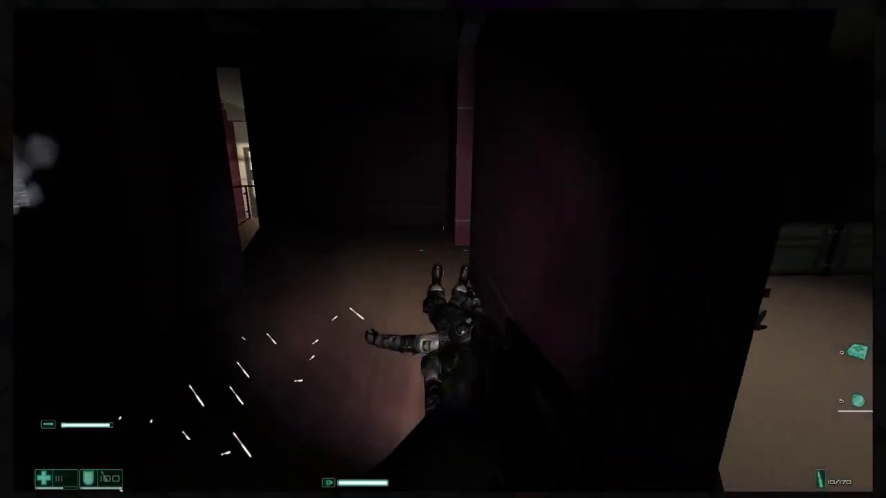
Step: Walk the balcony, cross the lit counter room and descend past the bodies into the lobby
{"action": "key", "text": "w"}
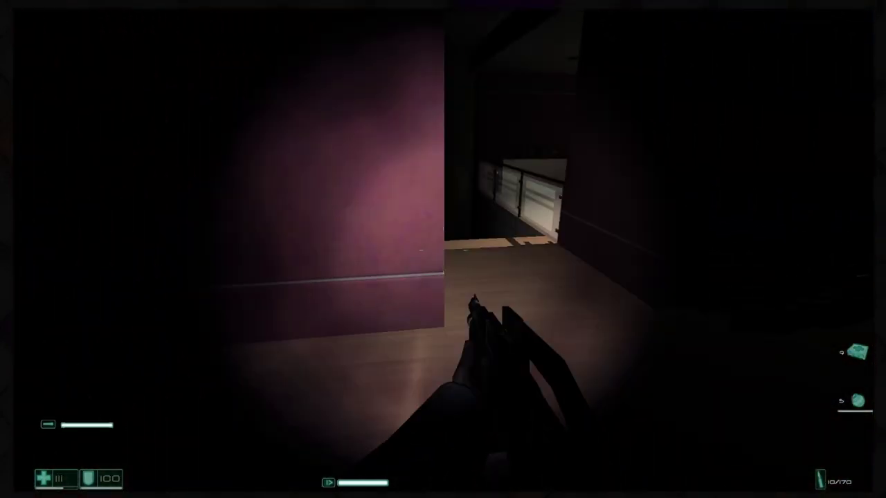
{"action": "key", "text": "w"}
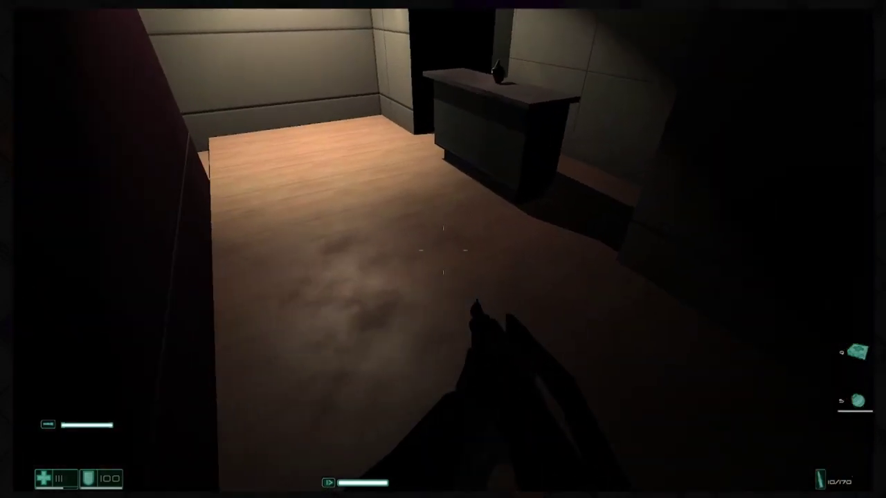
{"action": "key", "text": "w"}
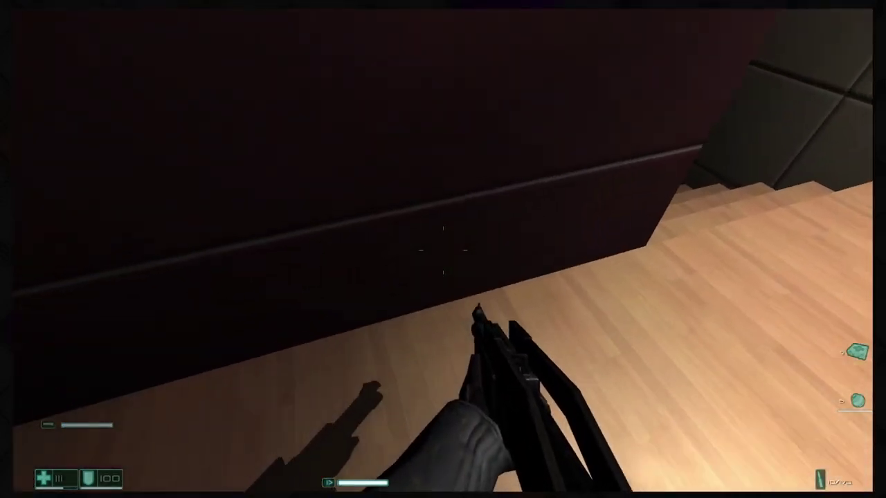
{"action": "key", "text": "w"}
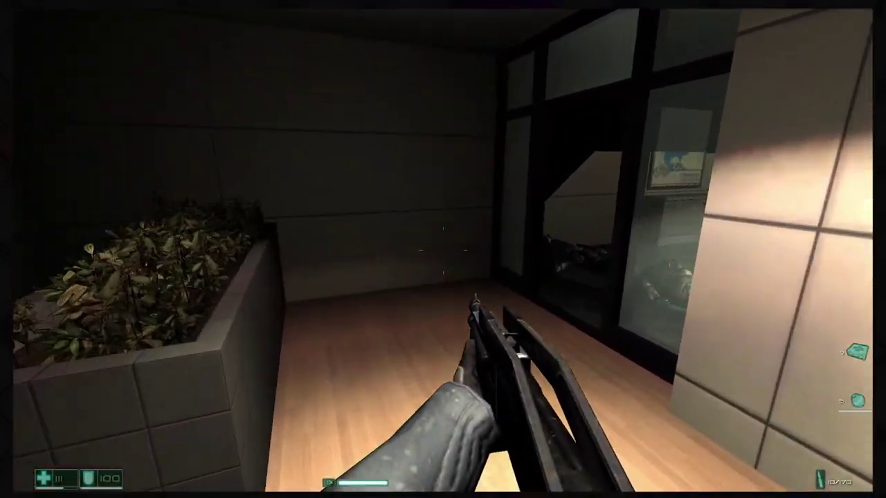
{"action": "key", "text": "w"}
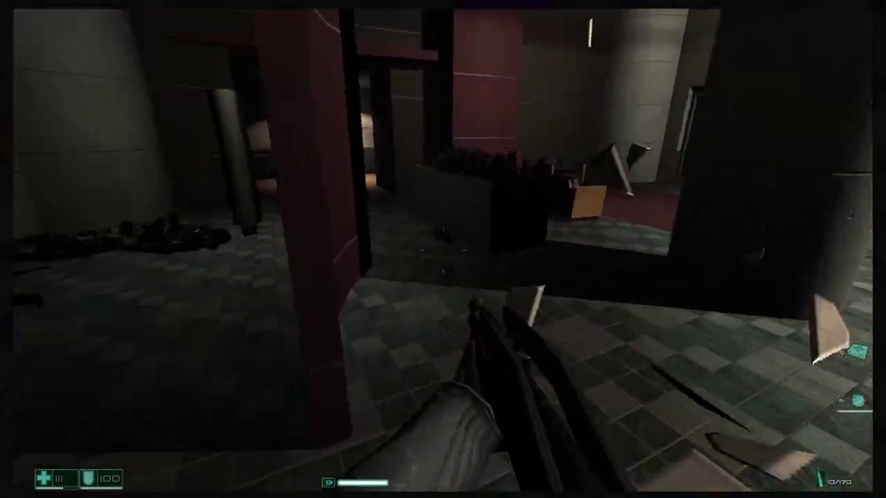
{"action": "key", "text": "w"}
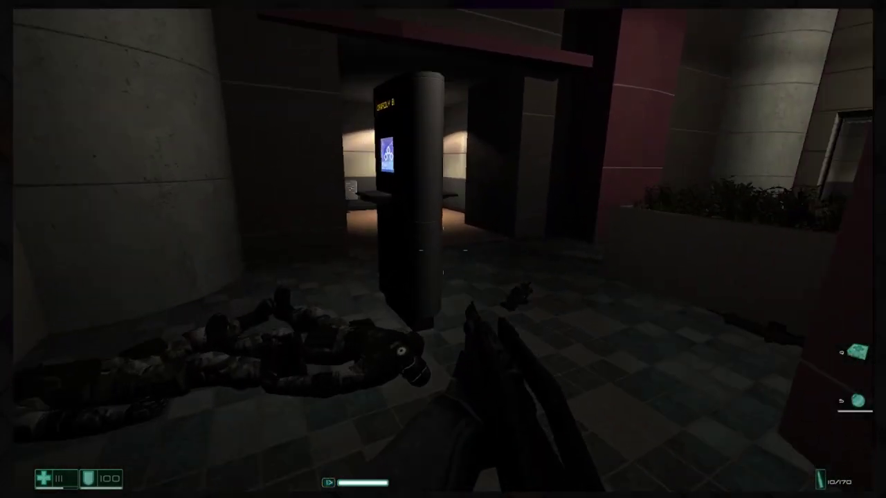
Step: Continue through the dim doorway and dark rooms into the desk-filled office
{"action": "key", "text": "w"}
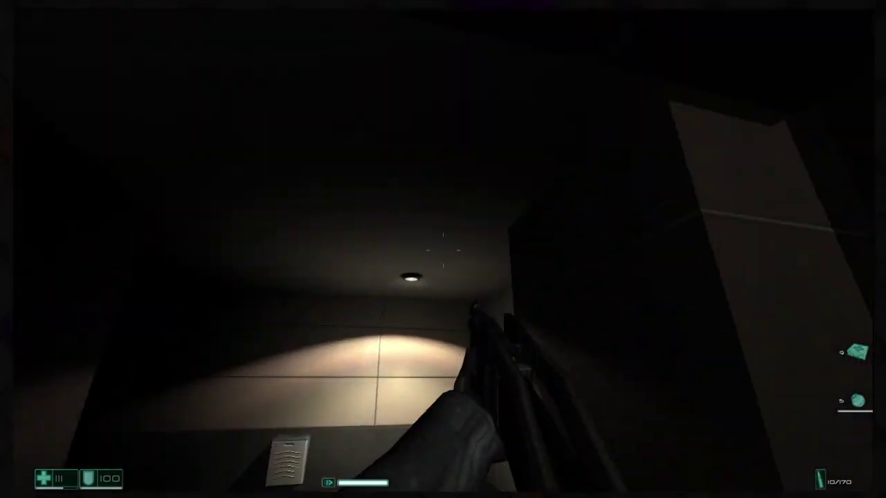
{"action": "key", "text": "w"}
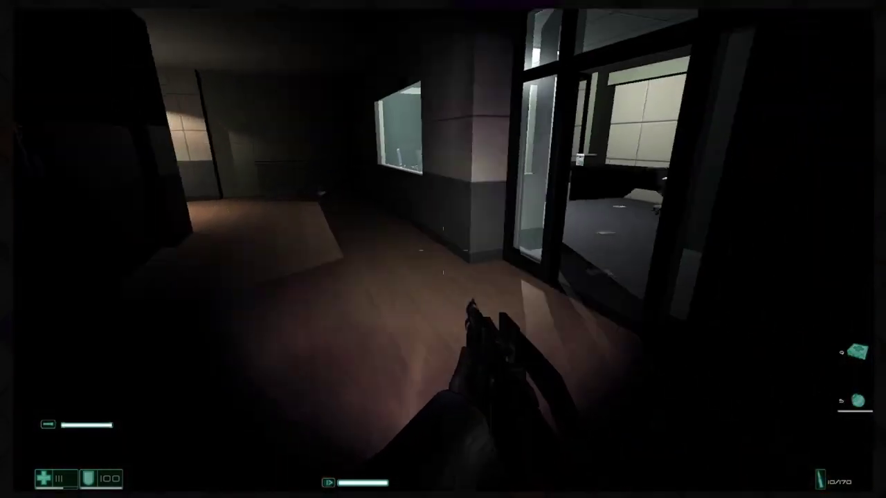
{"action": "key", "text": "w"}
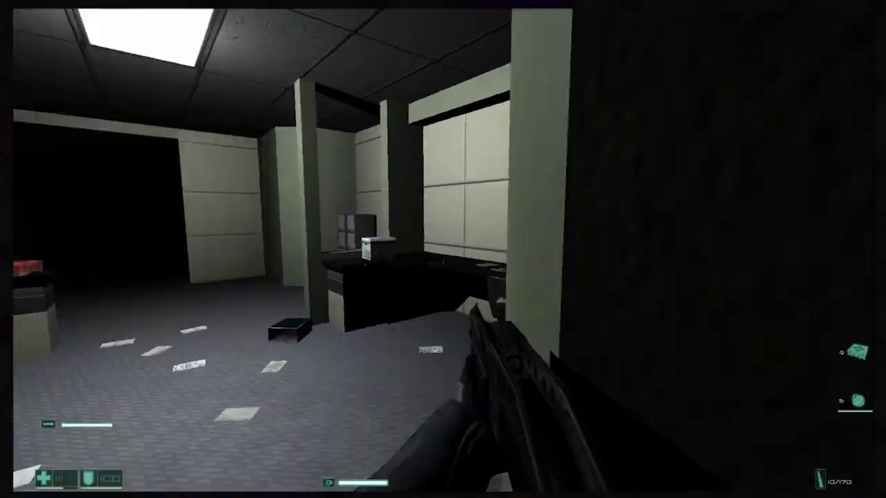
{"action": "key", "text": "w"}
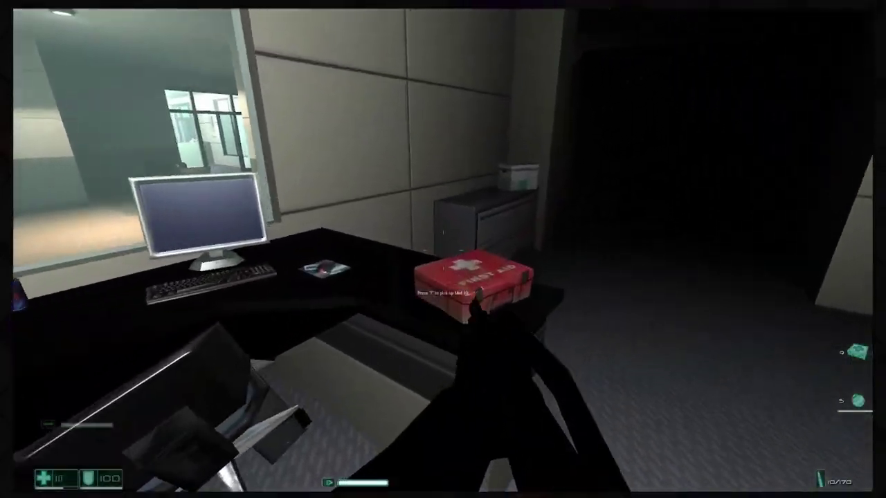
{"action": "key", "text": "w"}
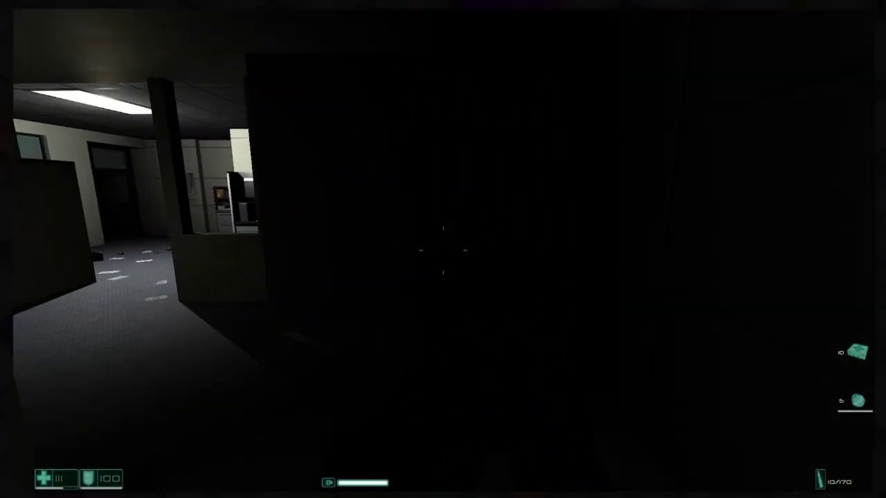
{"action": "key", "text": "w"}
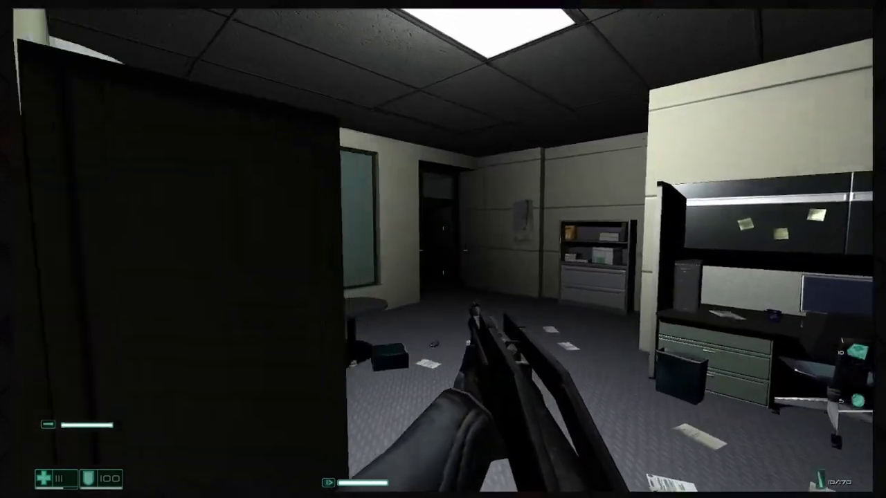
Step: At the shattering window, throw a grenade into the hallway and switch to the rifle
{"action": "key", "text": "w"}
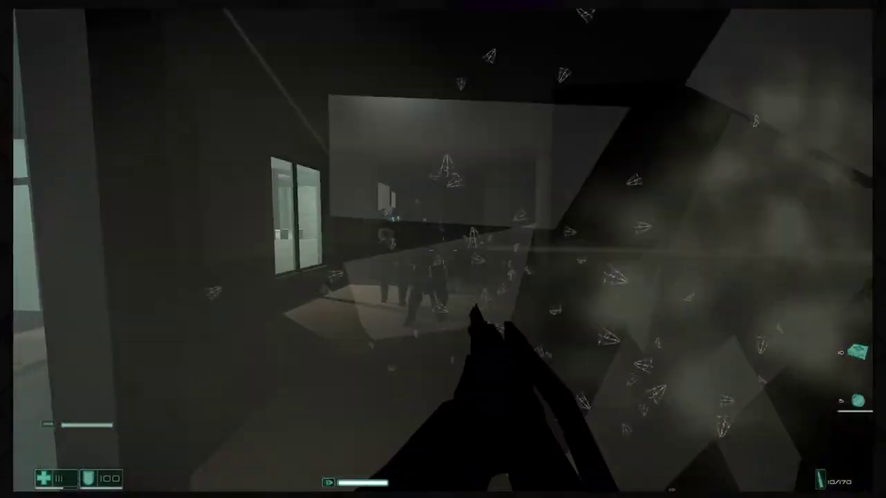
{"action": "key", "text": "w"}
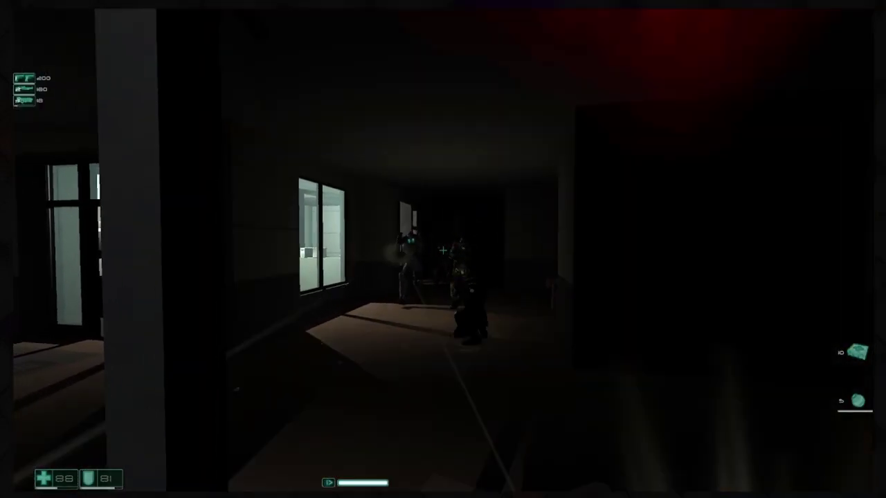
{"action": "key", "text": "g"}
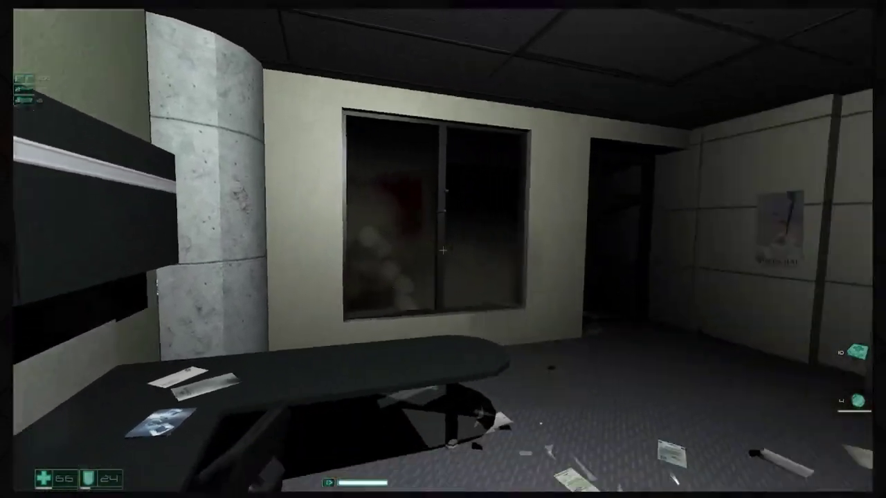
{"action": "key", "text": "1"}
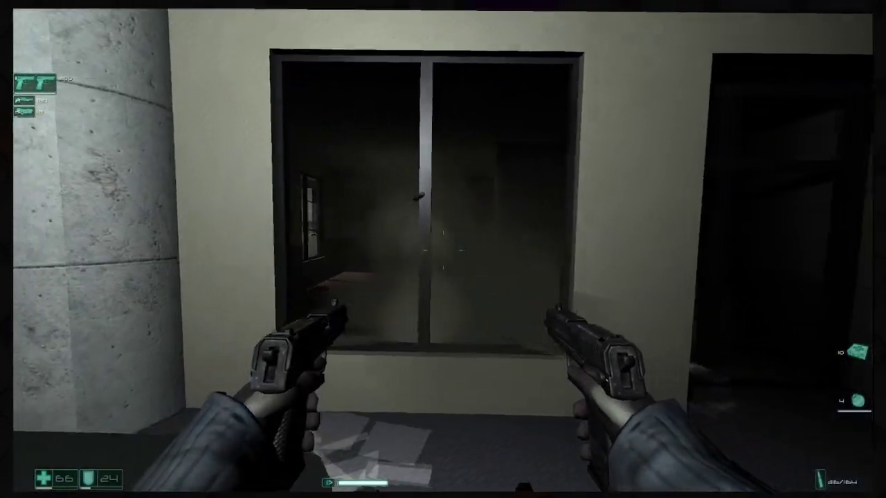
{"action": "key", "text": "2"}
Step: Advance to the office window, grenade the enemy and fire at the soldier beyond
{"action": "key", "text": "w"}
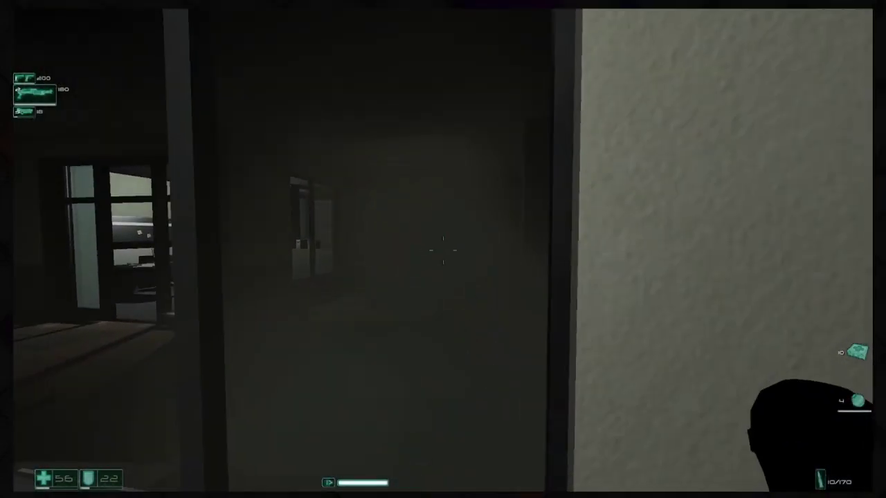
{"action": "key", "text": "w"}
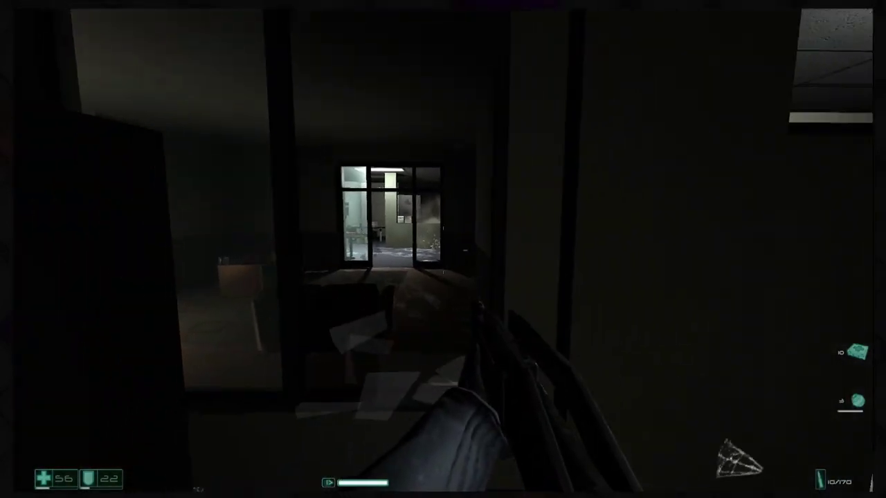
{"action": "key", "text": "w"}
{"action": "key", "text": "g"}
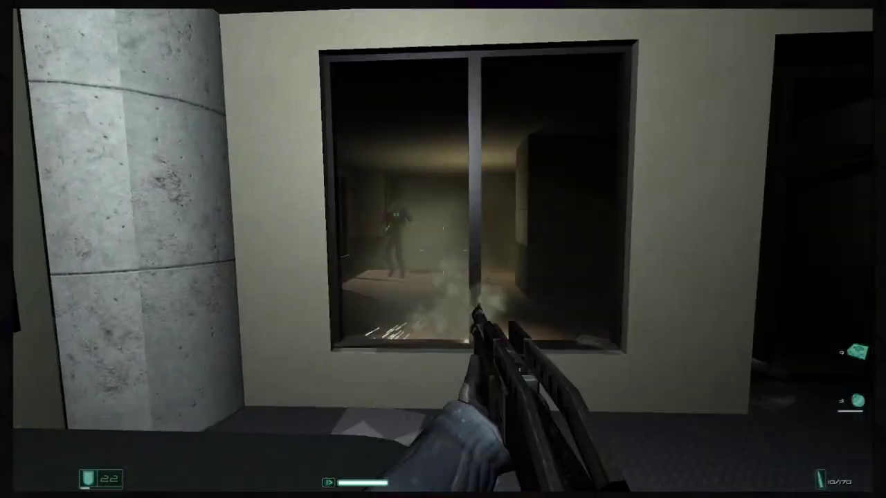
{"action": "left_click", "coordinate": [443, 249]}
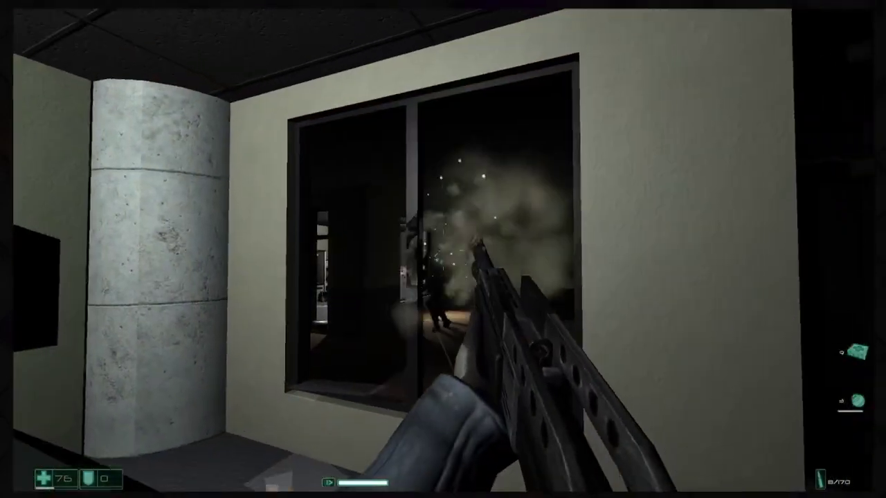
{"action": "left_click", "coordinate": [443, 249]}
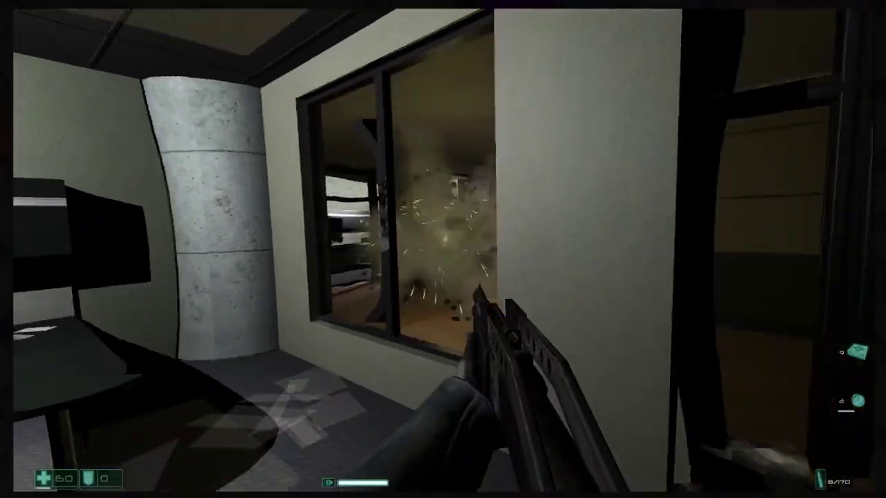
{"action": "left_click", "coordinate": [443, 249]}
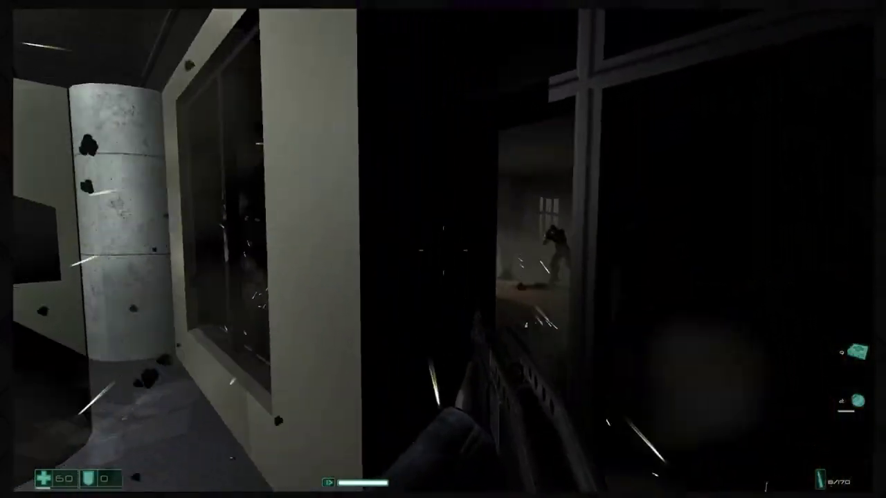
Step: Lean out and keep shooting soldiers in the smoky room until the rifle is nearly empty
{"action": "key", "text": "w"}
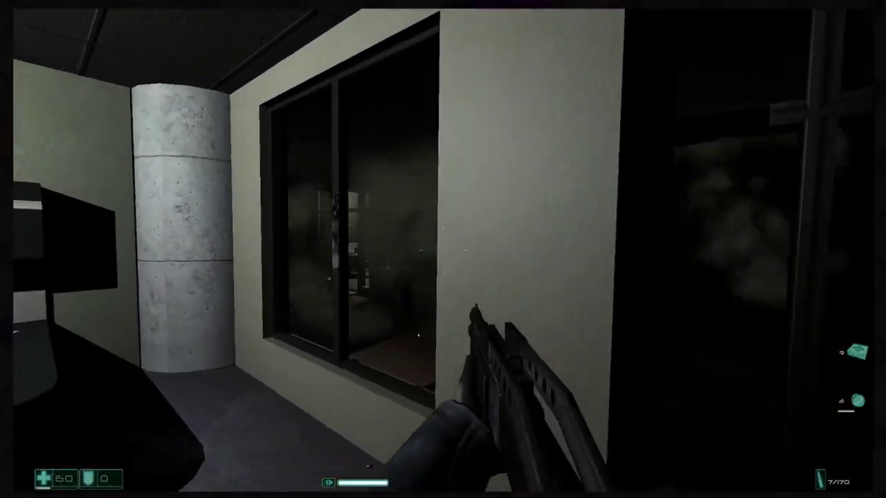
{"action": "left_click", "coordinate": [443, 249]}
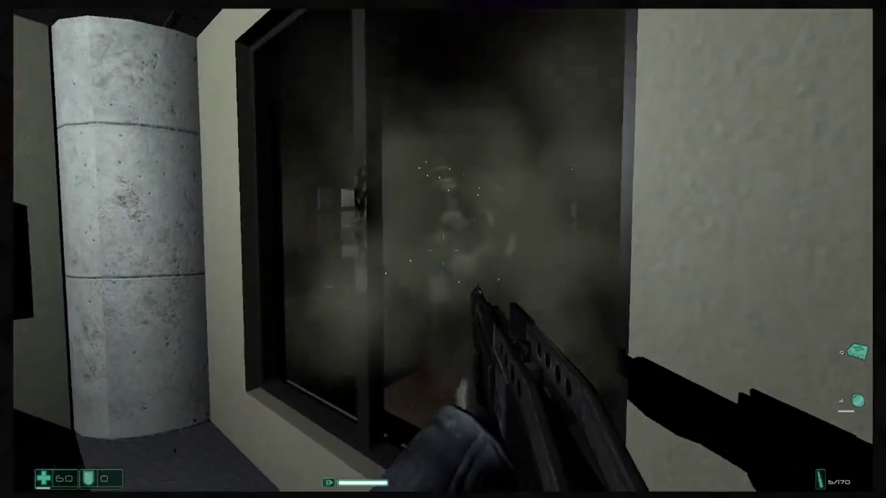
{"action": "left_click", "coordinate": [443, 249]}
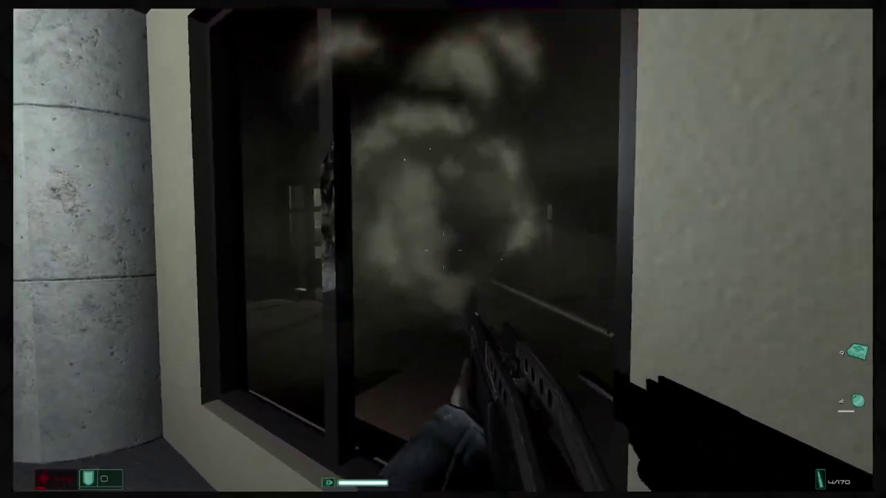
{"action": "key", "text": "s"}
{"action": "key", "text": "w"}
{"action": "left_click", "coordinate": [443, 249]}
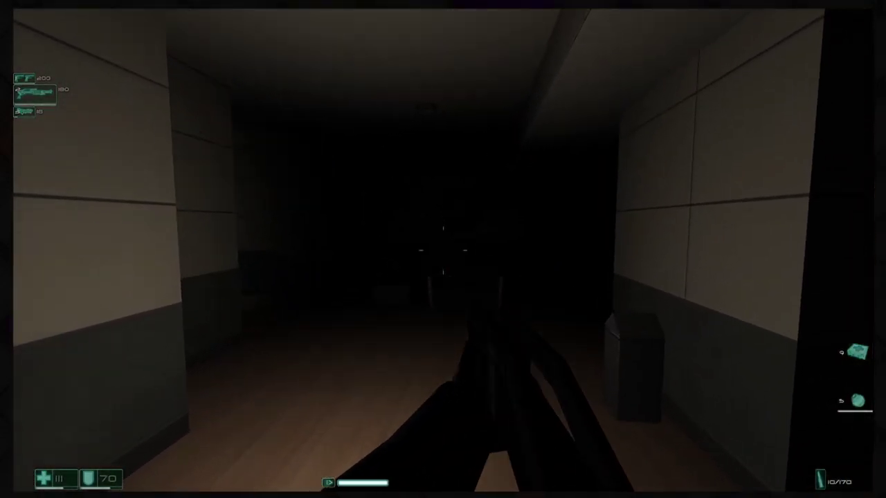
Step: With the flashlight on, go through the lounge and vending corridor into the couch lobby
{"action": "key", "text": "f"}
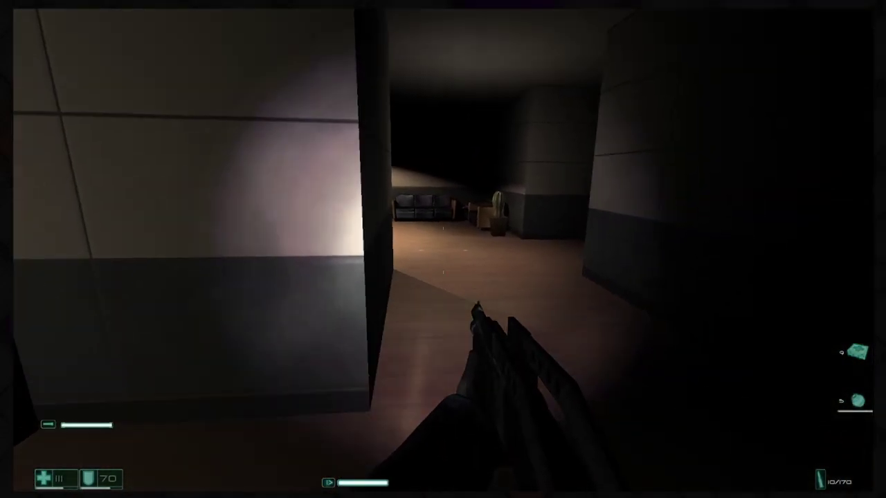
{"action": "key", "text": "w"}
{"action": "key", "text": "w"}
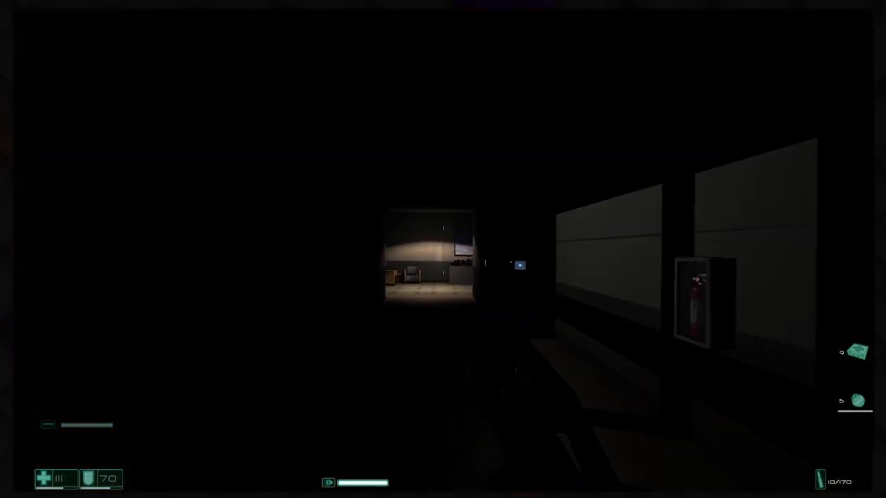
{"action": "key", "text": "w"}
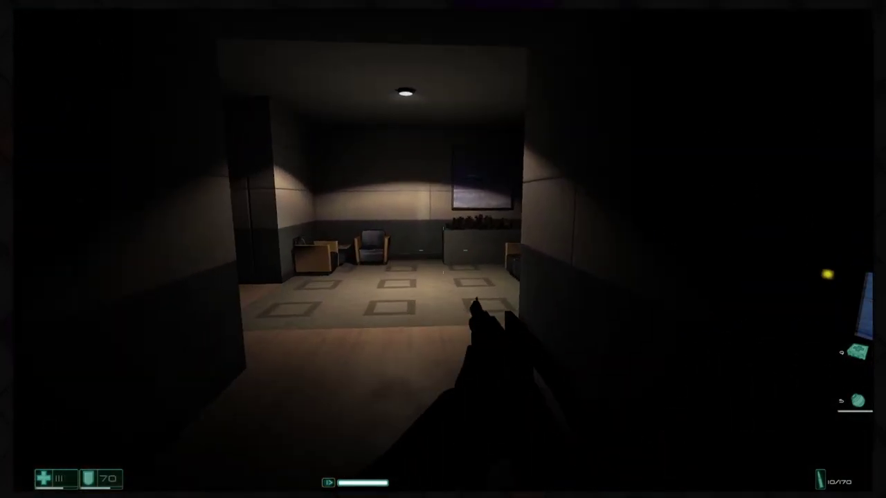
{"action": "key", "text": "w"}
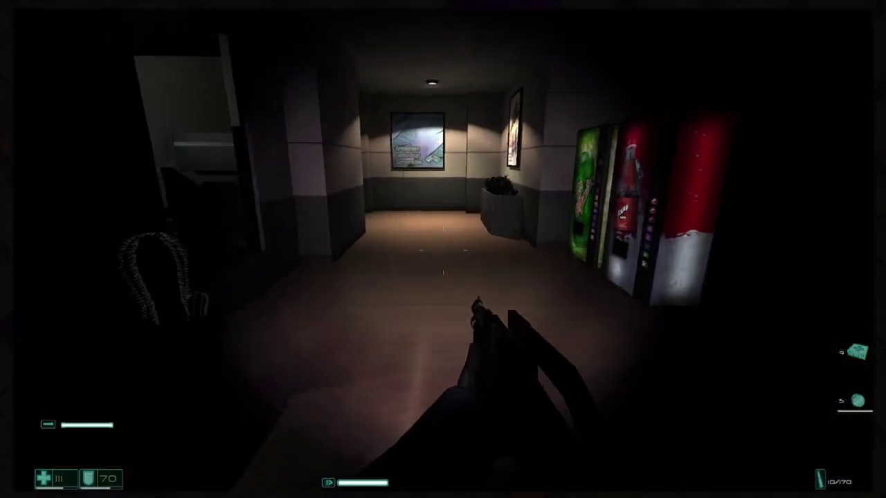
{"action": "key", "text": "w"}
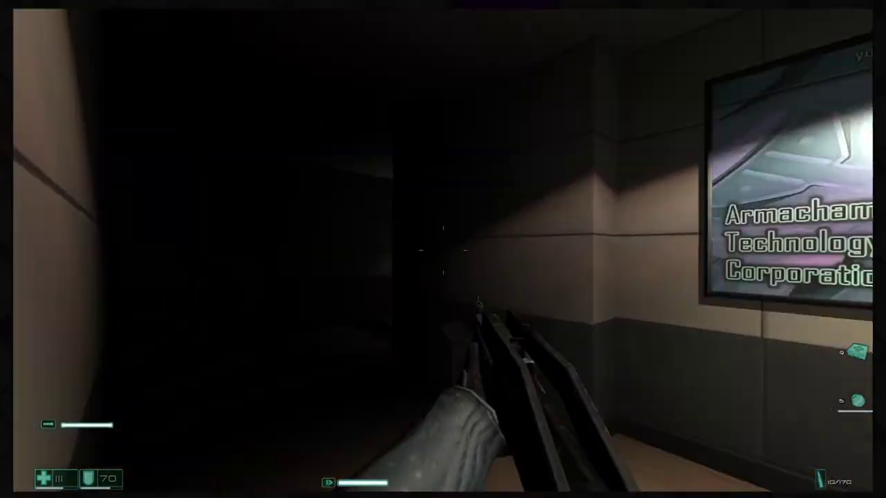
{"action": "key", "text": "w"}
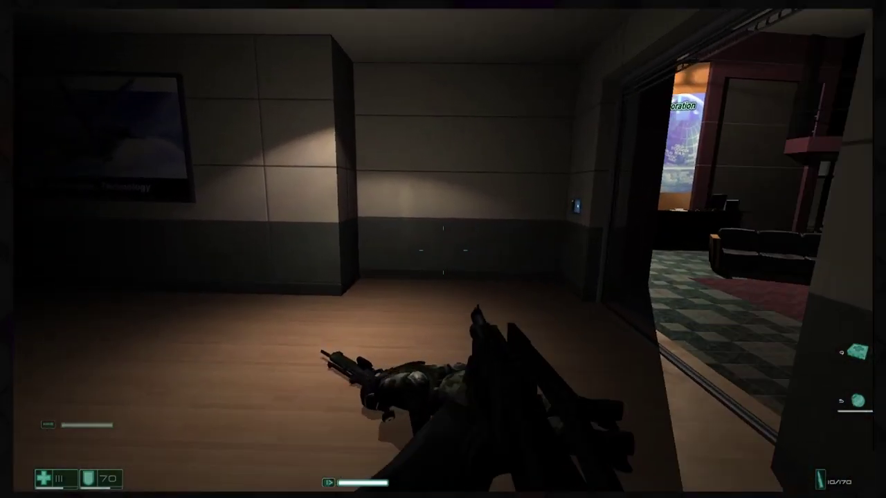
Step: Pass the desk with bodies and the wood-floored room into the sofa lounge
{"action": "key", "text": "w"}
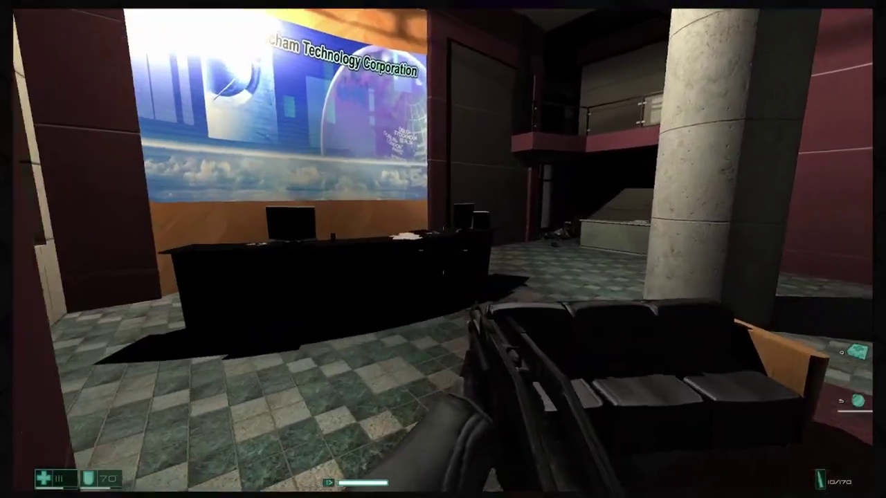
{"action": "key", "text": "w"}
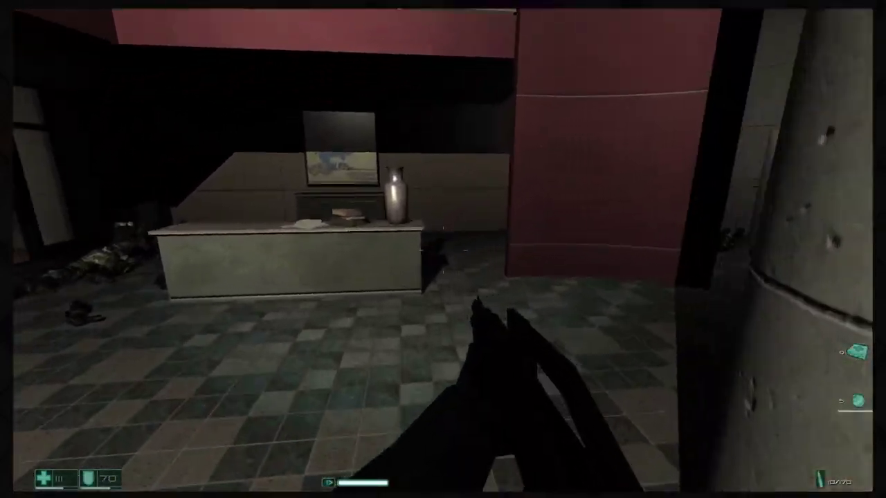
{"action": "key", "text": "w"}
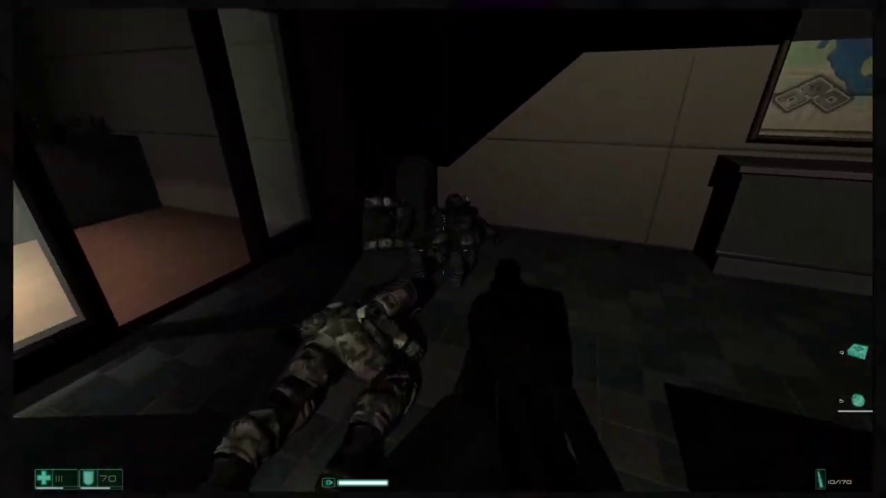
{"action": "key", "text": "w"}
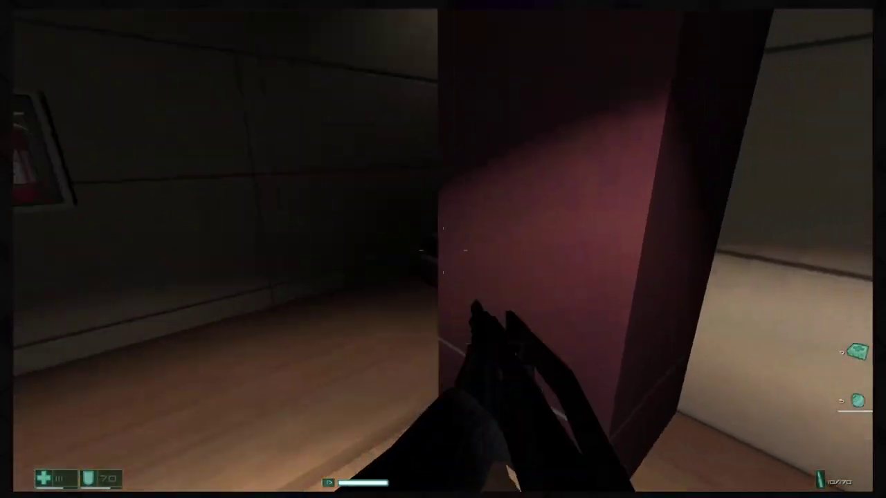
{"action": "key", "text": "w"}
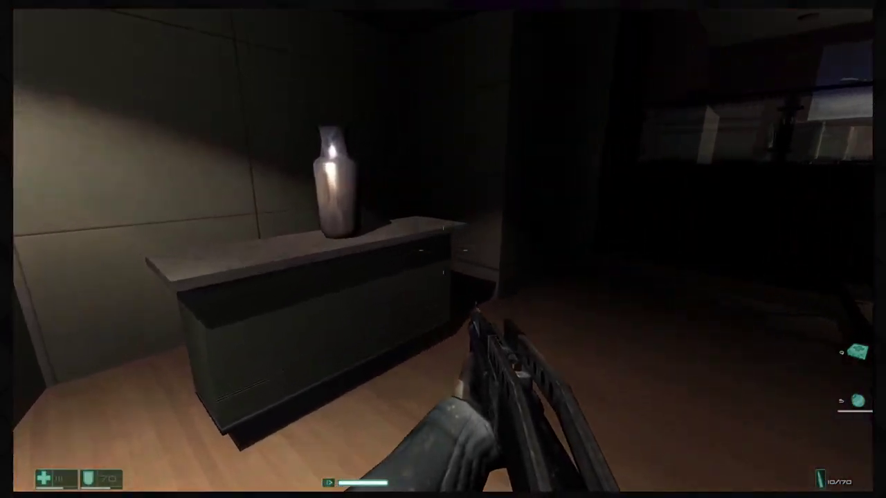
{"action": "key", "text": "w"}
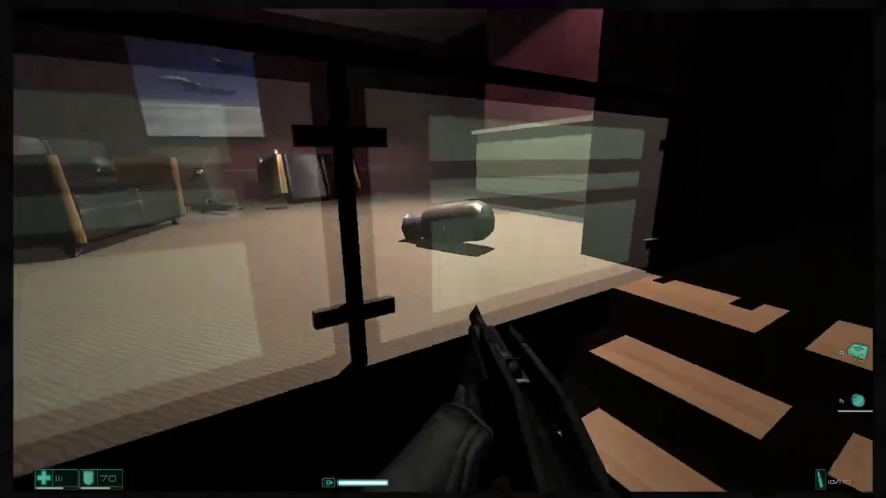
{"action": "key", "text": "w"}
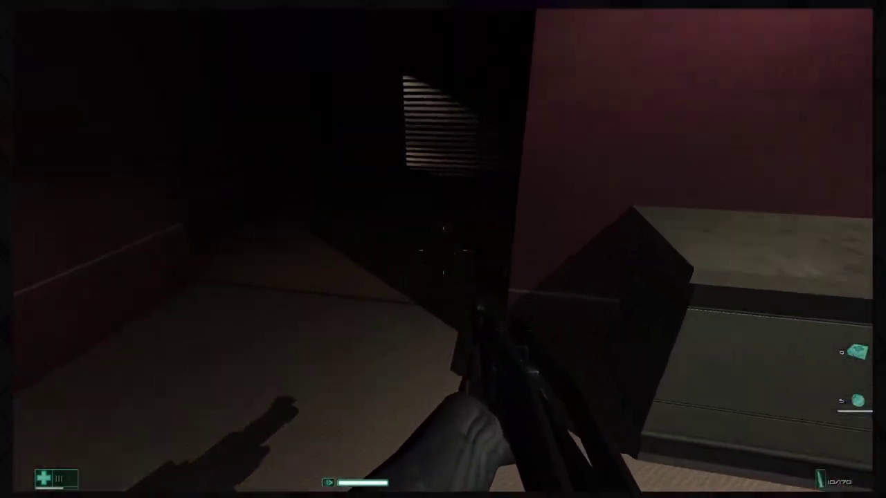
Step: Cross the balcony and the kiosk corridor into the office facing the window
{"action": "key", "text": "w"}
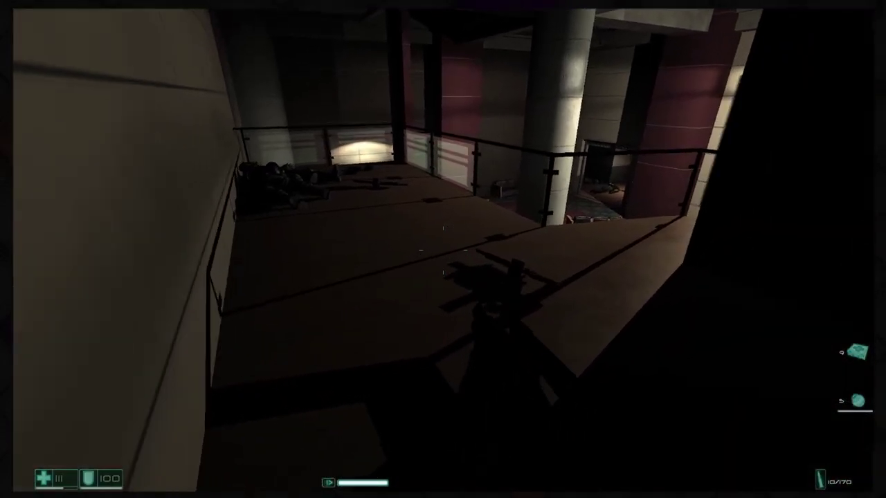
{"action": "key", "text": "w"}
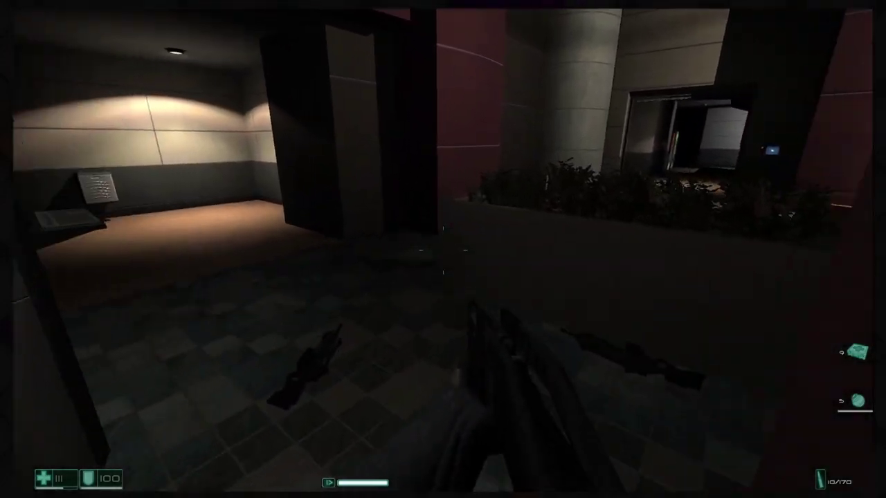
{"action": "key", "text": "w"}
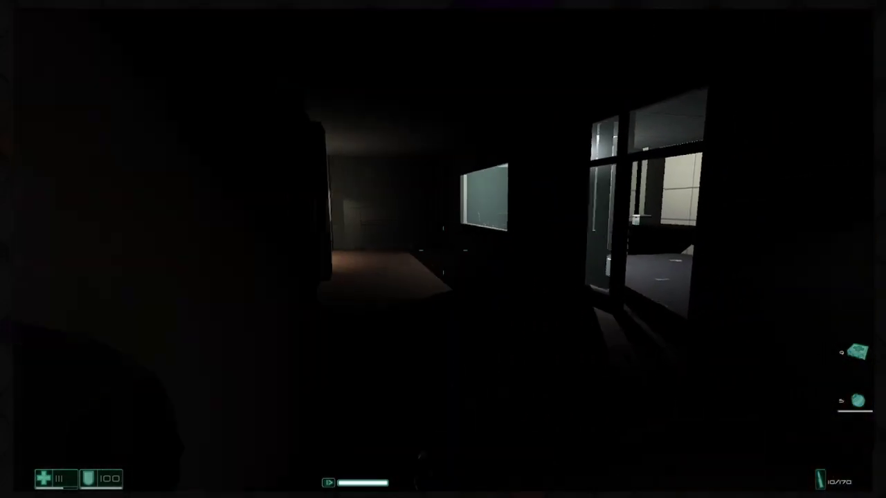
{"action": "key", "text": "w"}
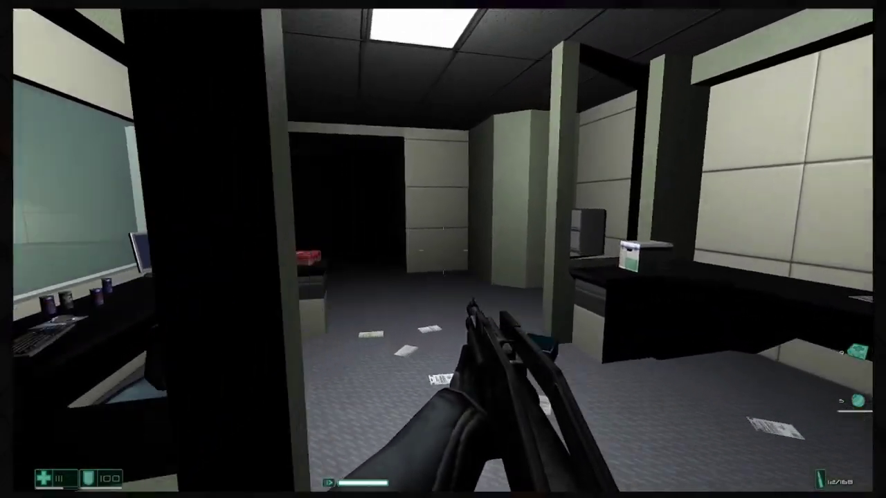
{"action": "key", "text": "w"}
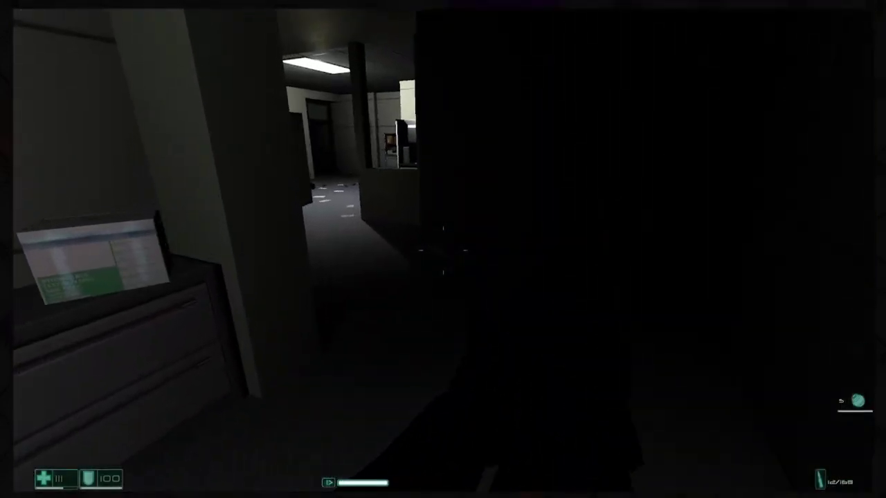
{"action": "key", "text": "w"}
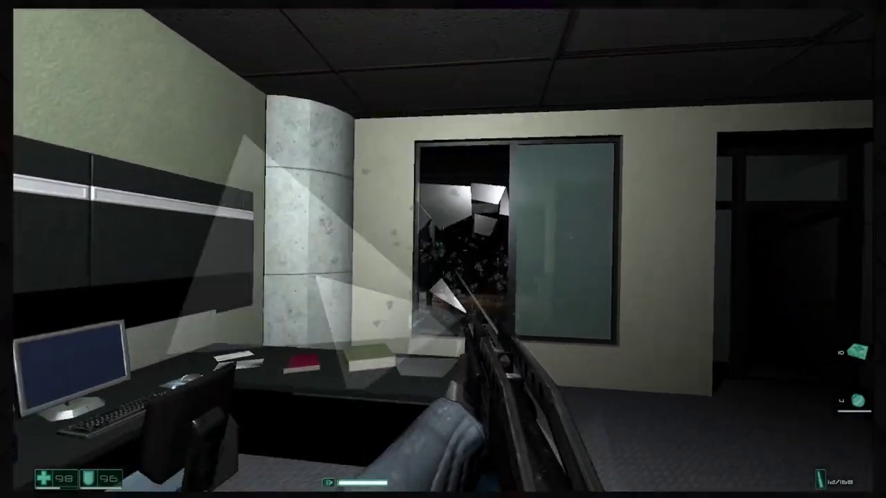
Step: Throw grenades through the window, take cover, then turn back toward the window
{"action": "key", "text": "w"}
{"action": "key", "text": "g"}
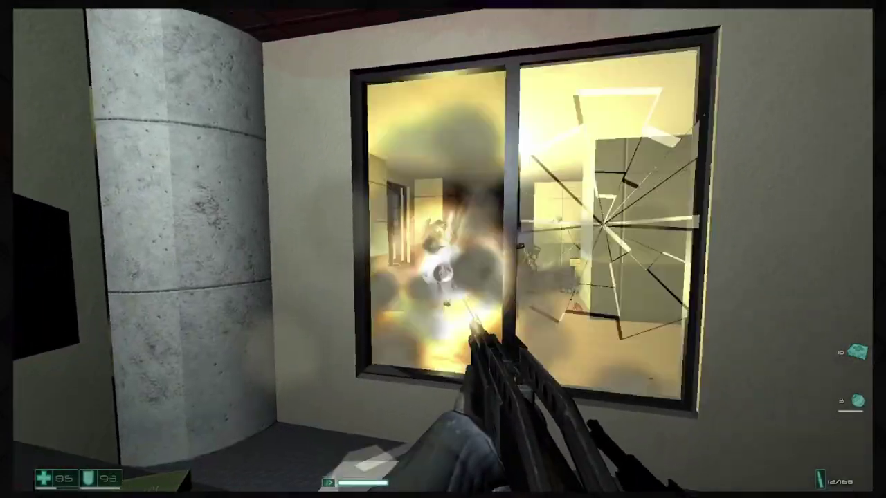
{"action": "key", "text": "s"}
{"action": "key", "text": "g"}
{"action": "key", "text": "s"}
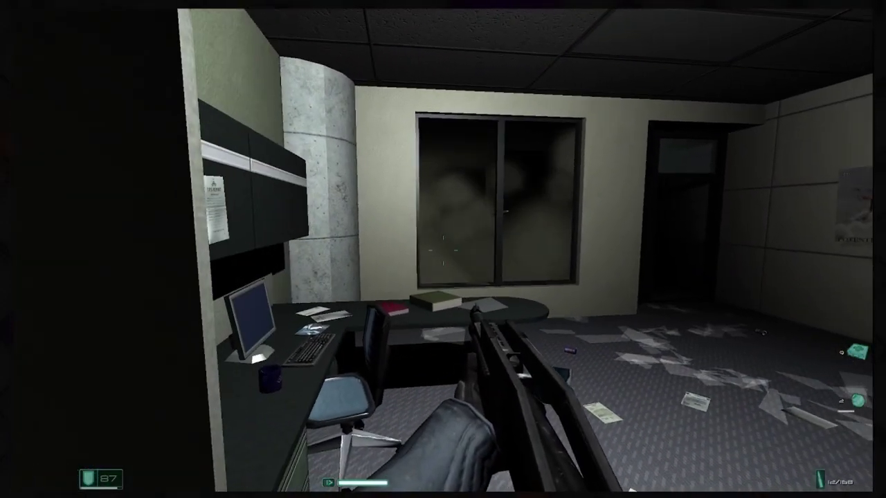
{"action": "key", "text": "w"}
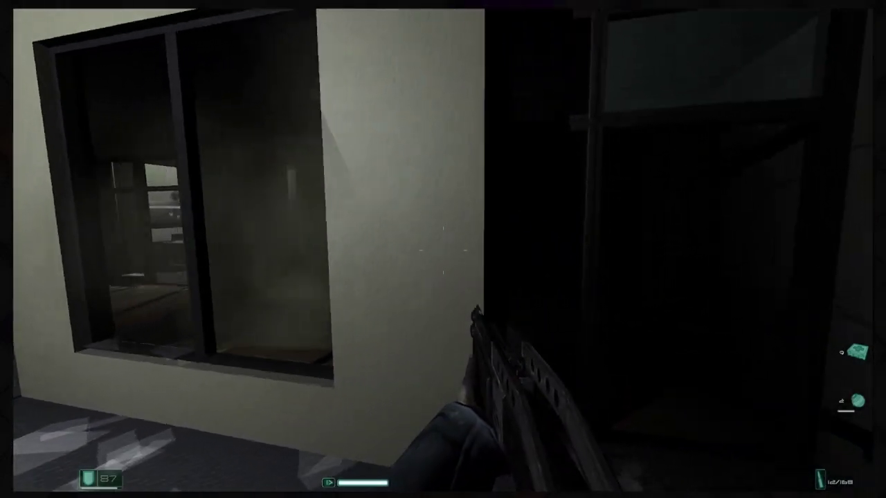
{"action": "key", "text": "w"}
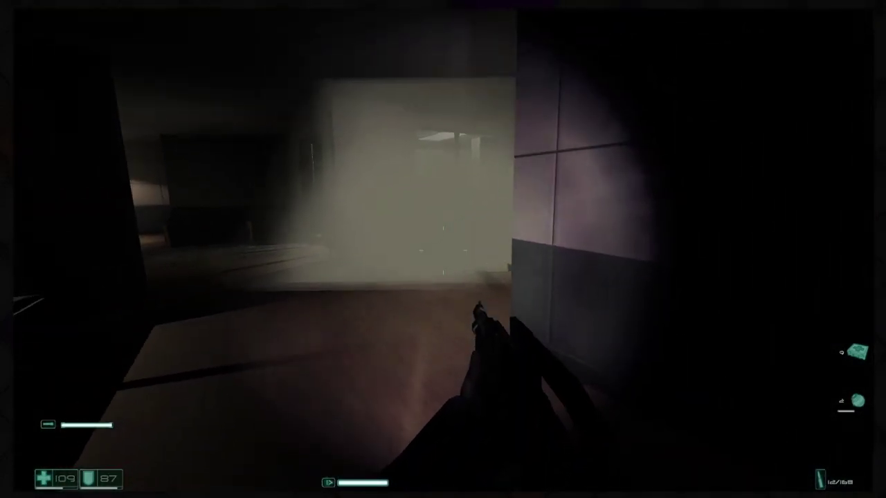
{"action": "key", "text": "s"}
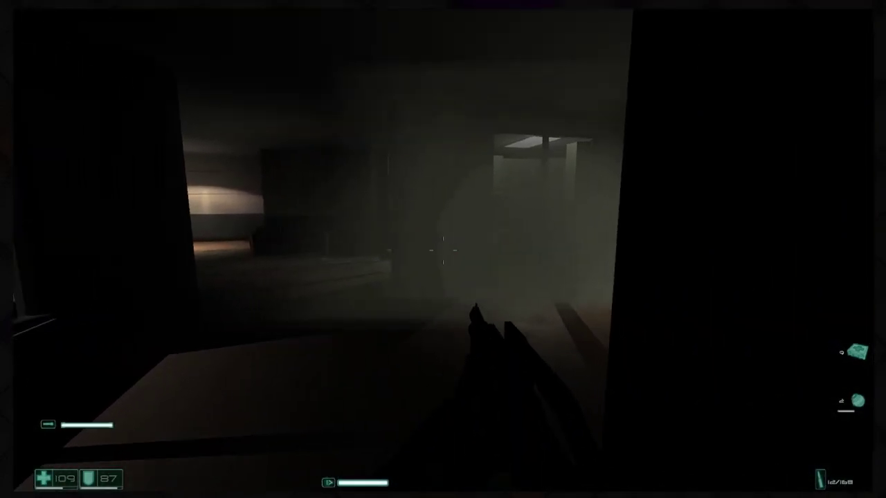
Step: Shoot the soldiers in the smoke and beyond the window, then back off and reload
{"action": "left_click", "coordinate": [443, 249]}
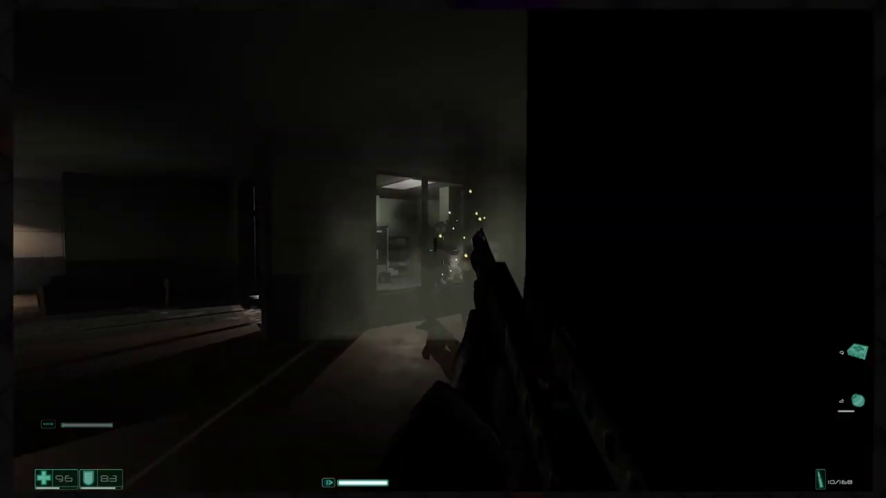
{"action": "left_click", "coordinate": [443, 249]}
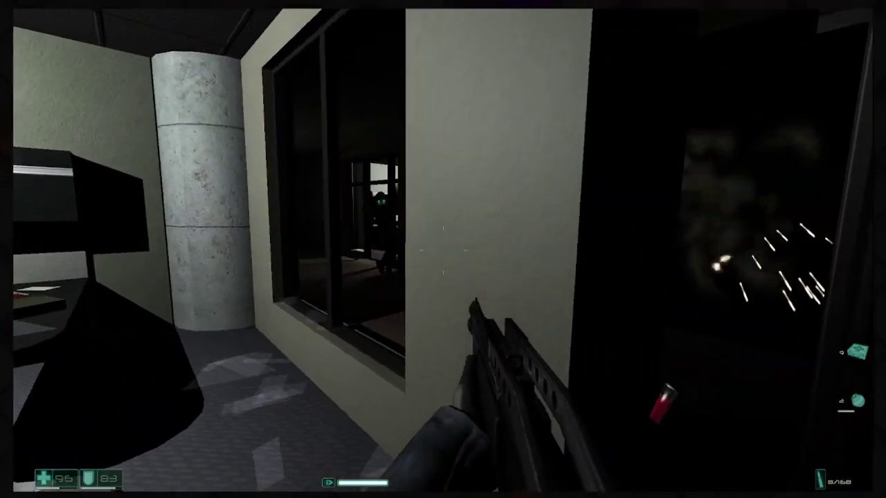
{"action": "left_click", "coordinate": [443, 249]}
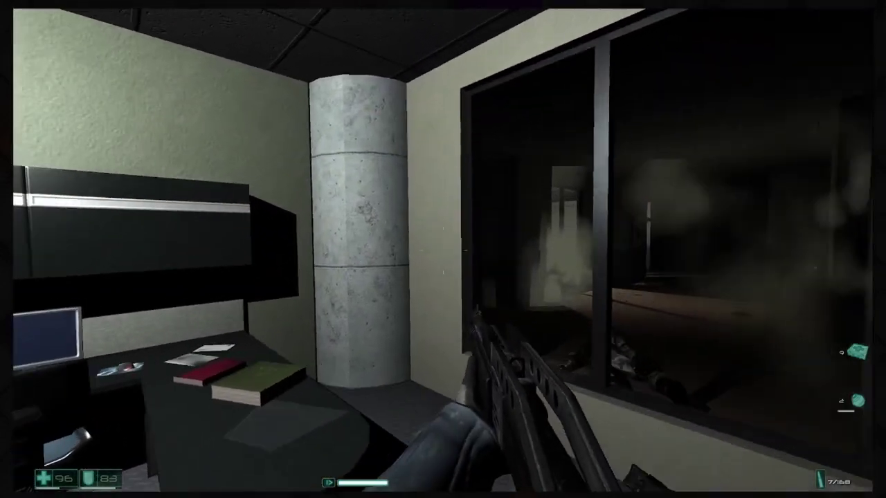
{"action": "left_click", "coordinate": [443, 249]}
{"action": "left_click", "coordinate": [443, 249]}
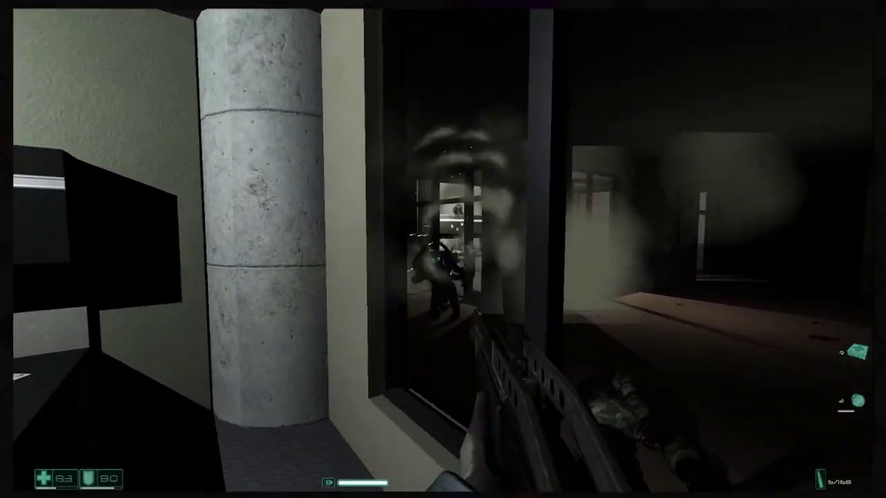
{"action": "left_click", "coordinate": [443, 249]}
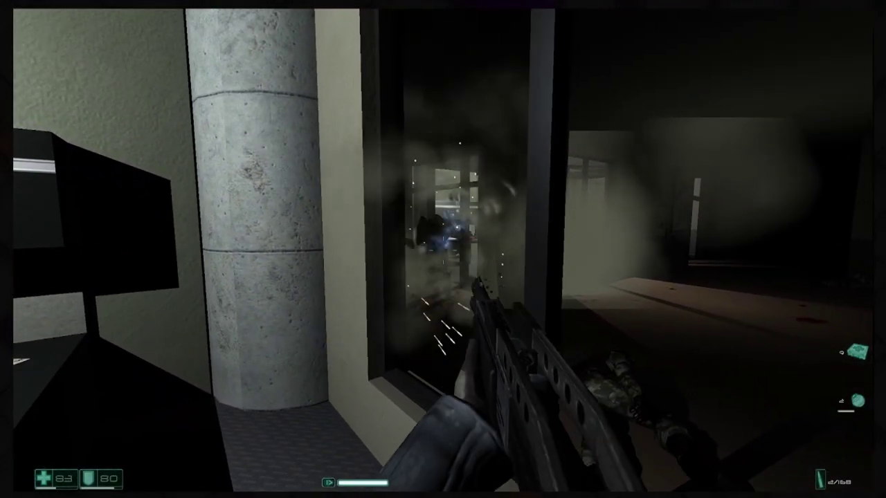
{"action": "key", "text": "s"}
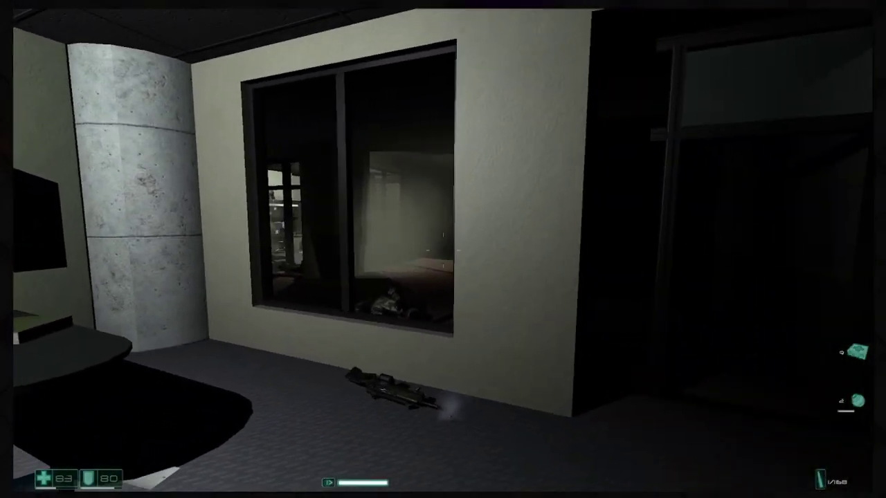
{"action": "key", "text": "r"}
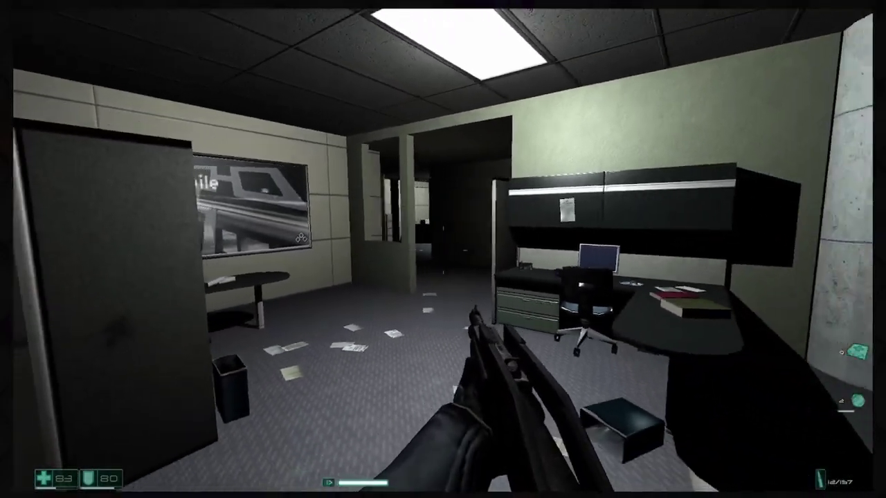
Step: Walk toward the office's glass door and grab the medkit, raising health to 133
{"action": "key", "text": "w"}
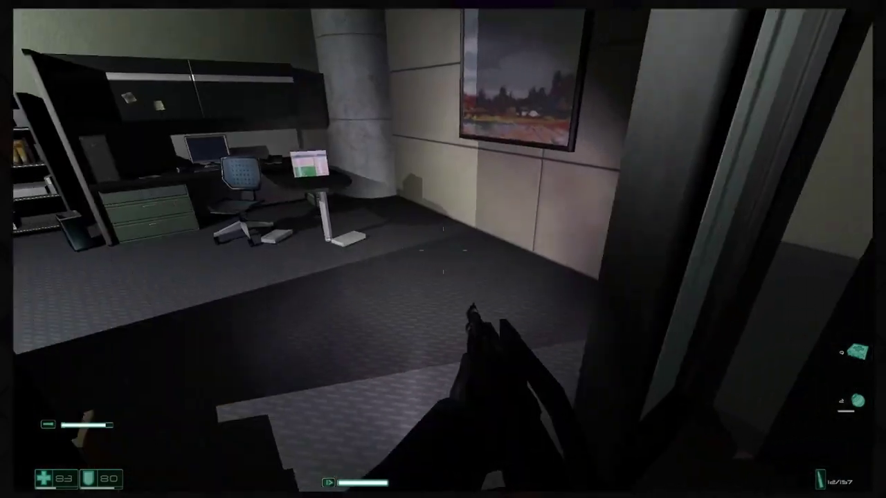
{"action": "key", "text": "w"}
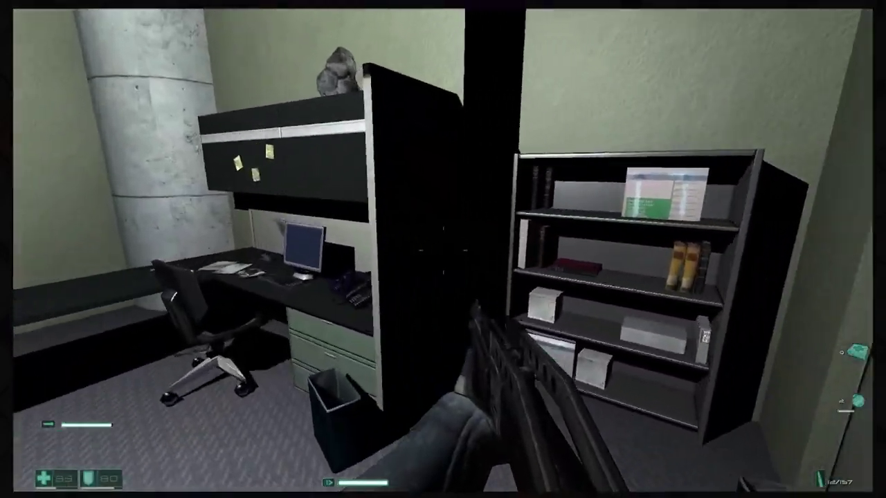
{"action": "key", "text": "w"}
{"action": "key", "text": "f"}
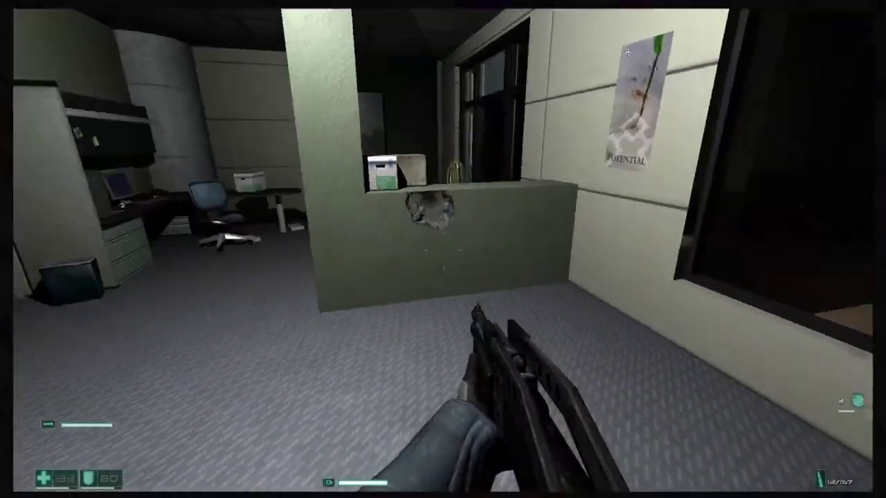
Step: Cross the dark rooms and broken window, then head to the lobby's glass doors
{"action": "key", "text": "w"}
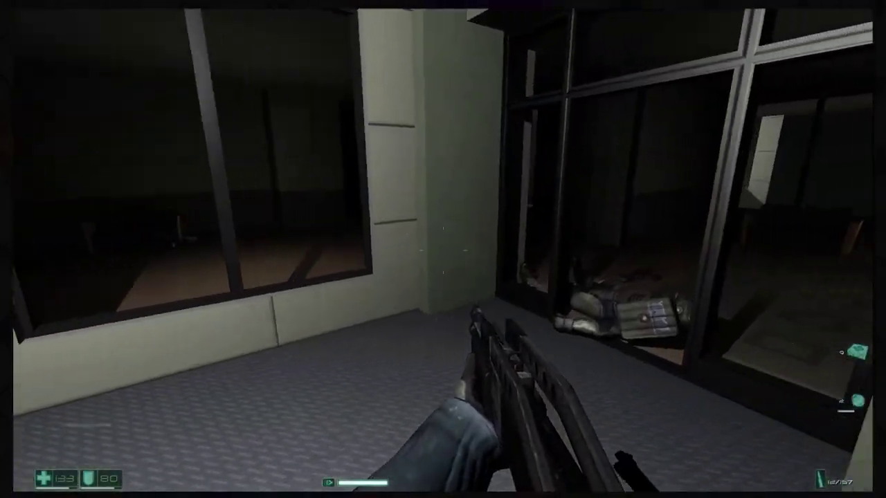
{"action": "key", "text": "w"}
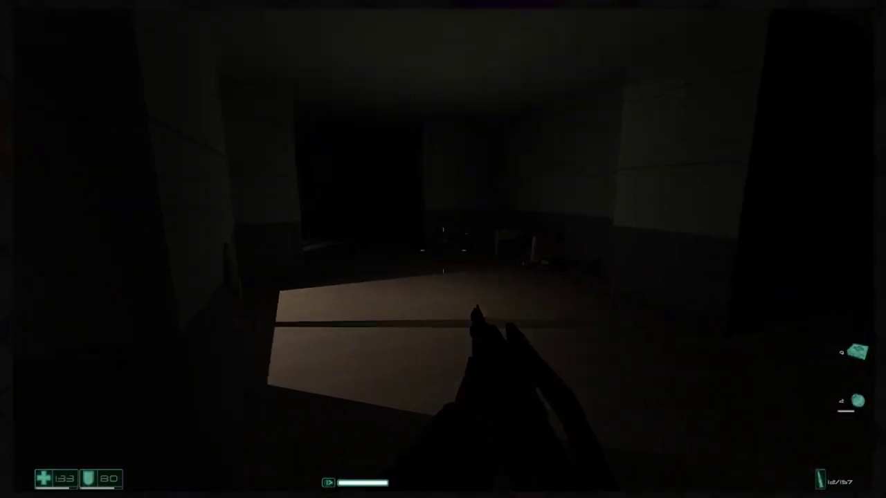
{"action": "key", "text": "w"}
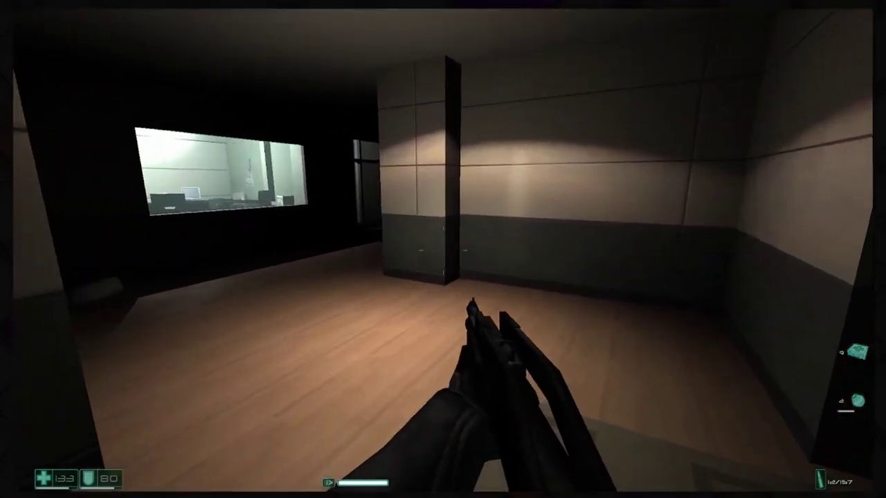
{"action": "key", "text": "w"}
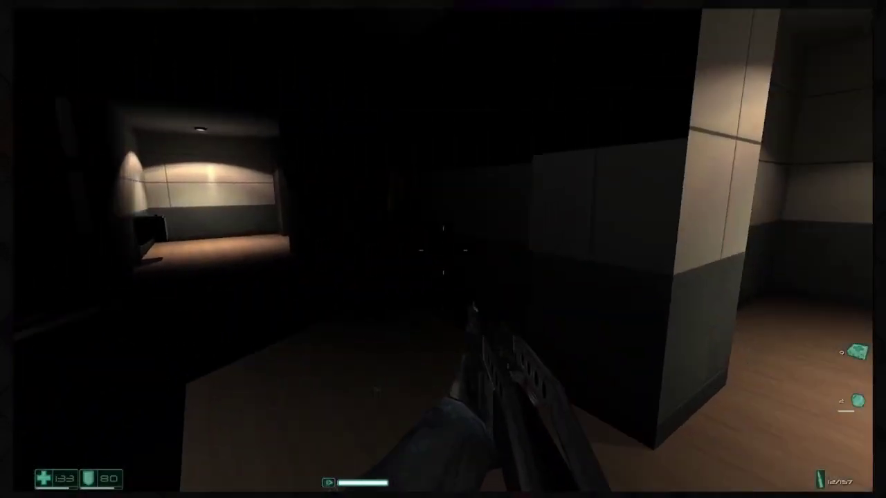
{"action": "key", "text": "w"}
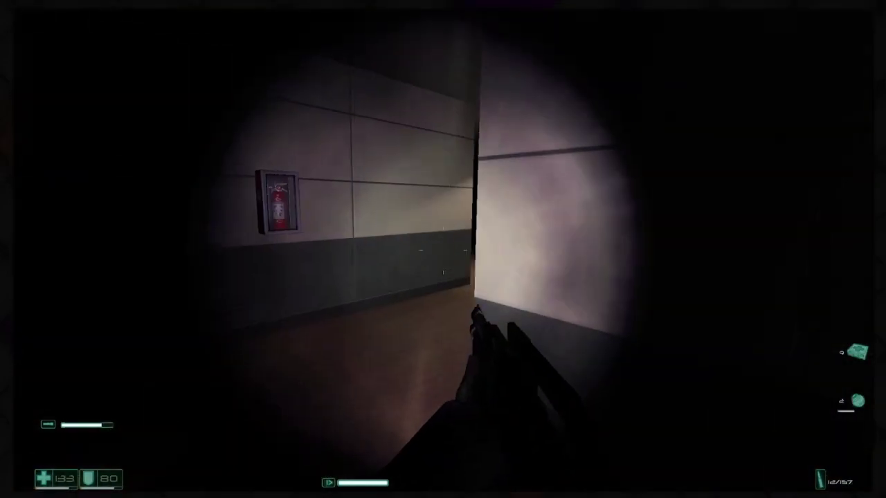
{"action": "key", "text": "w"}
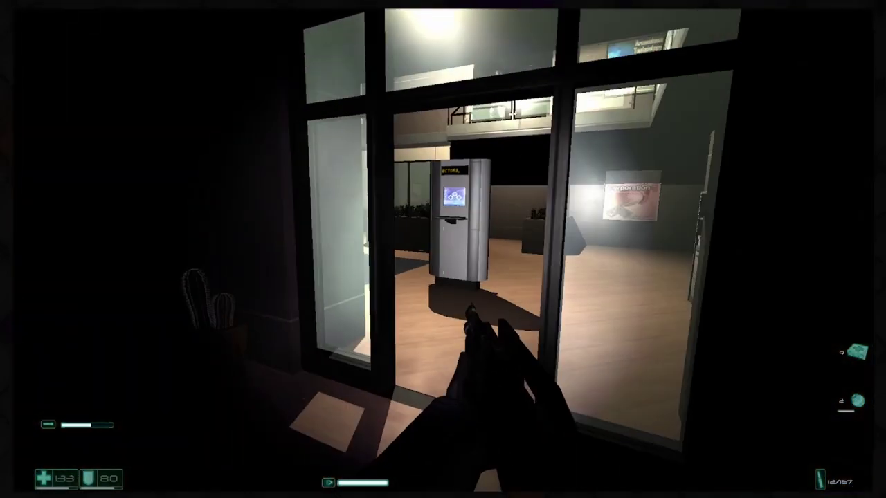
Step: Shoot the lobby soldiers past the planter and couch, reloading midway, as health drops to 92
{"action": "key", "text": "w"}
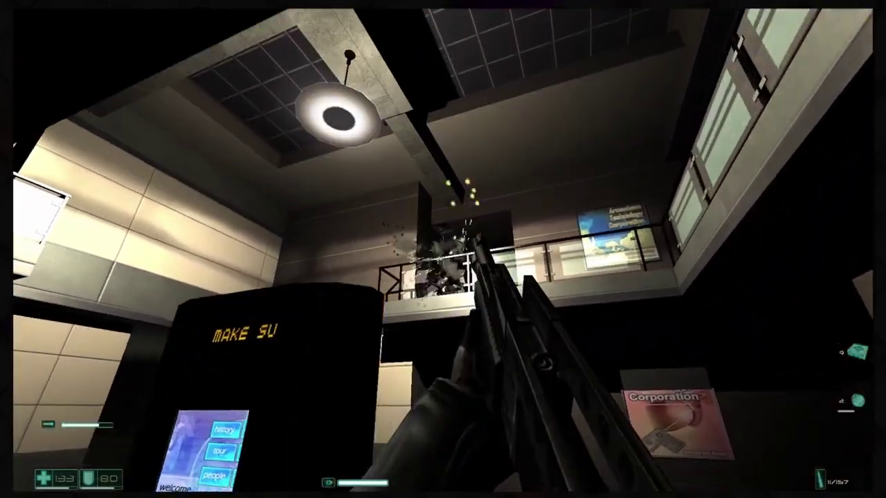
{"action": "left_click", "coordinate": [443, 249]}
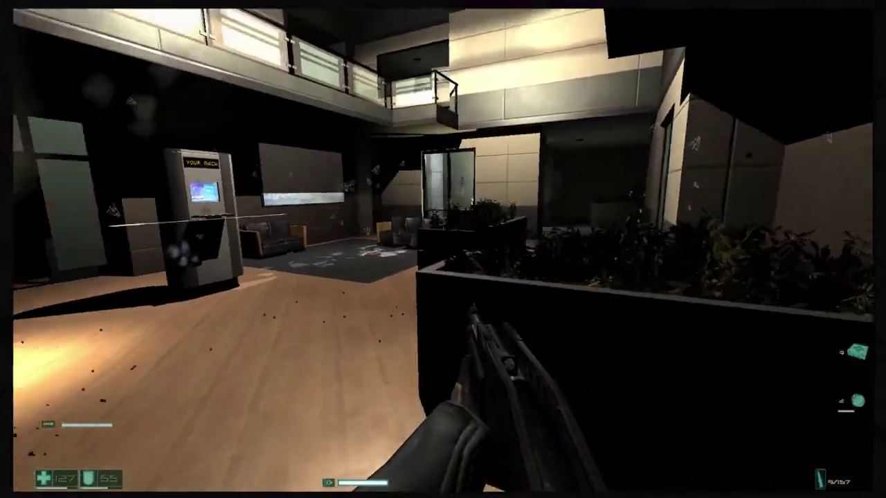
{"action": "key", "text": "w"}
{"action": "left_click", "coordinate": [443, 250]}
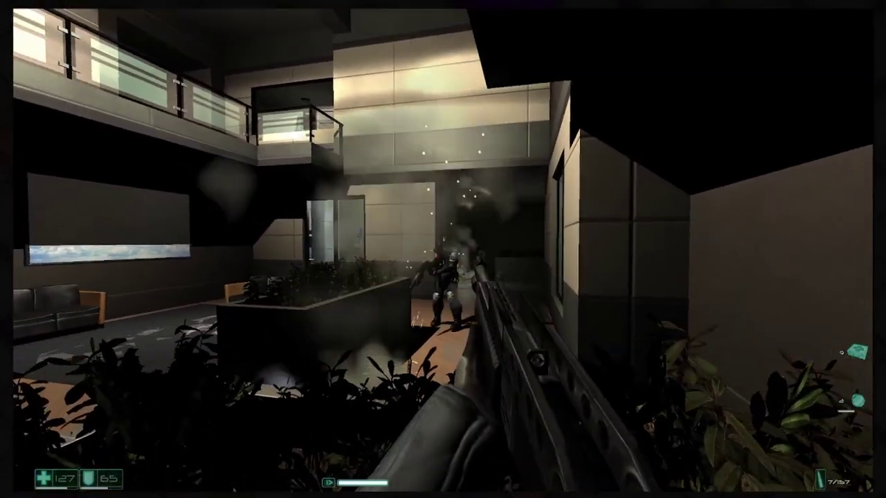
{"action": "left_click", "coordinate": [442, 249]}
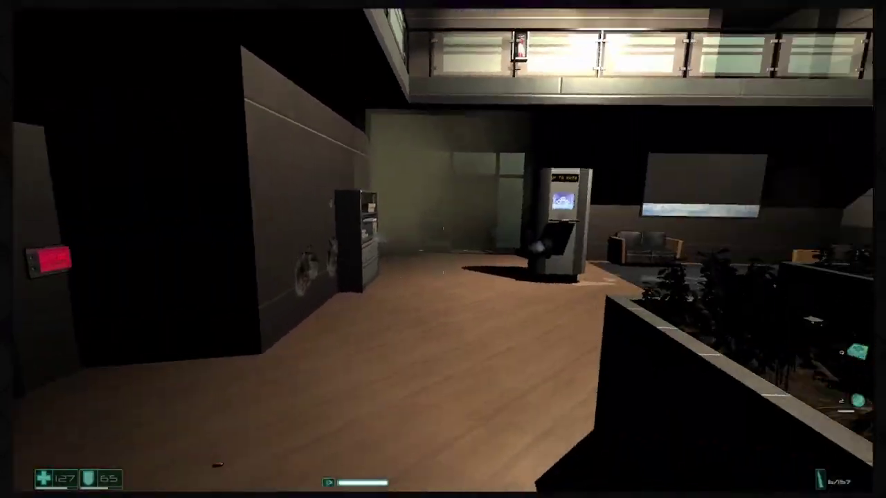
{"action": "key", "text": "r"}
{"action": "key", "text": "w"}
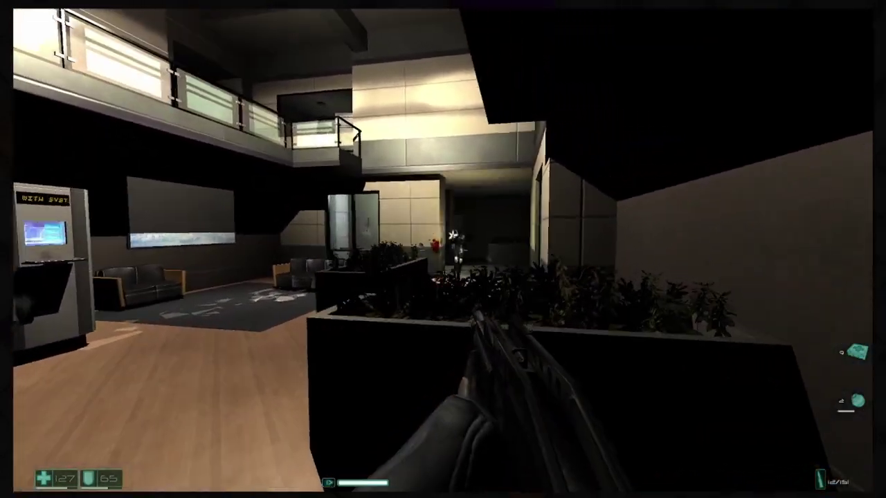
{"action": "key", "text": "w"}
{"action": "left_click", "coordinate": [443, 249]}
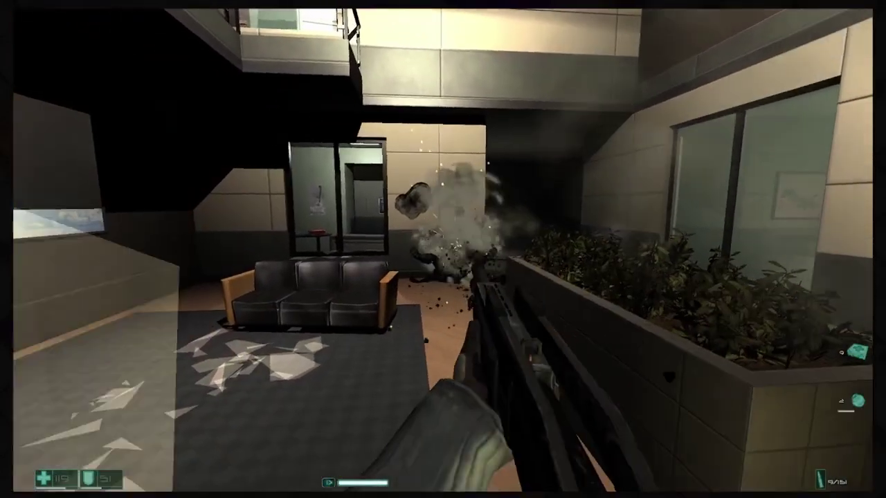
{"action": "key", "text": "w"}
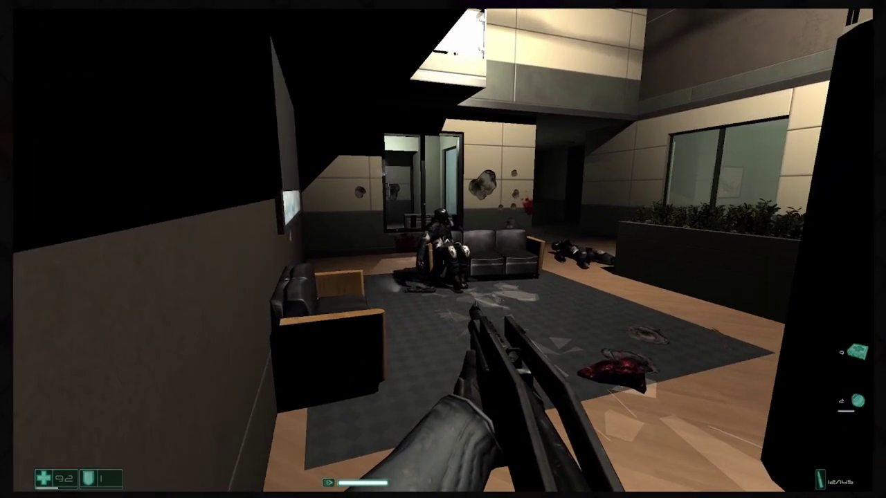
Step: Scan the lobby, fire at the balcony, then approach the soldier on the couch
{"action": "key", "text": "s"}
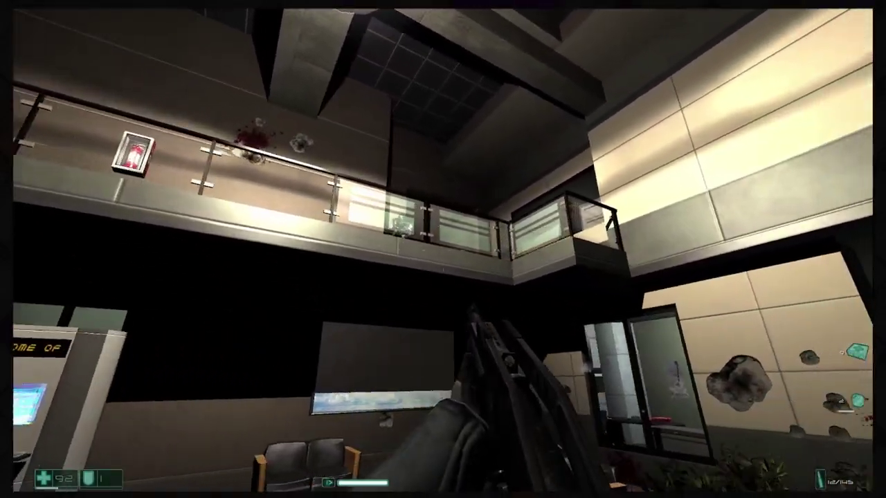
{"action": "left_click", "coordinate": [442, 249]}
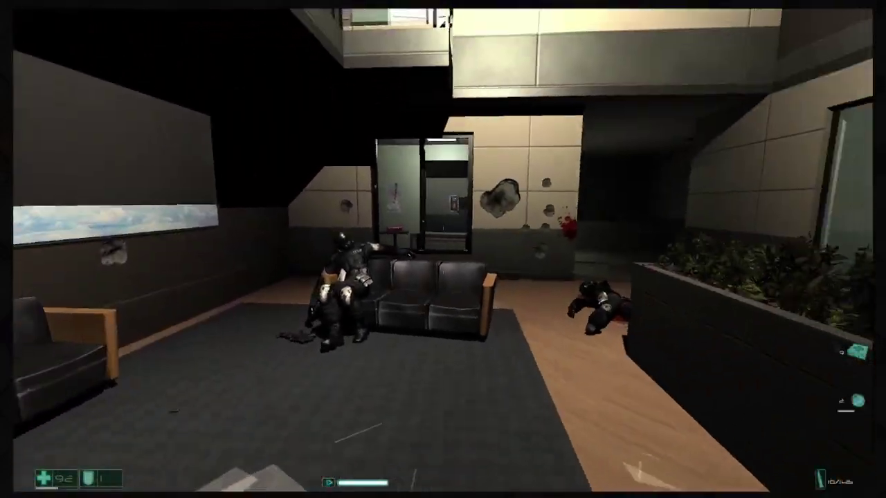
{"action": "key", "text": "w"}
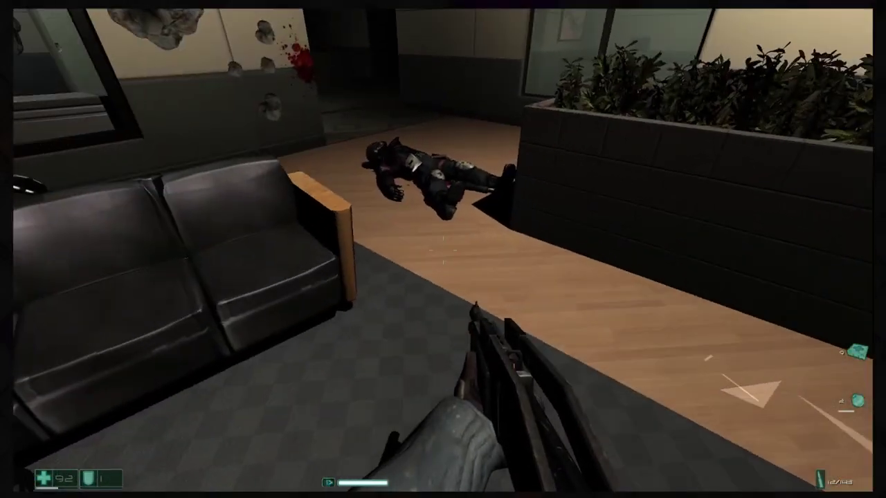
{"action": "key", "text": "r"}
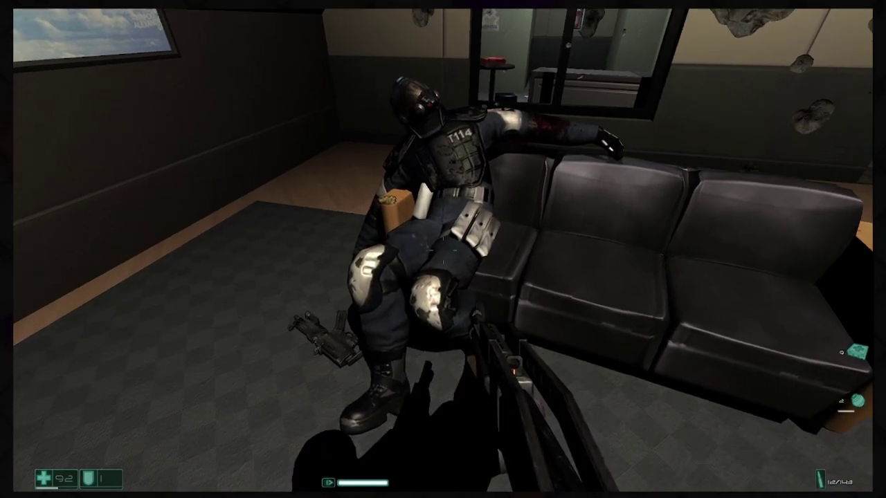
Step: Collect a weapon by the wall and smash the window glass with it
{"action": "key", "text": "s"}
{"action": "key", "text": "w"}
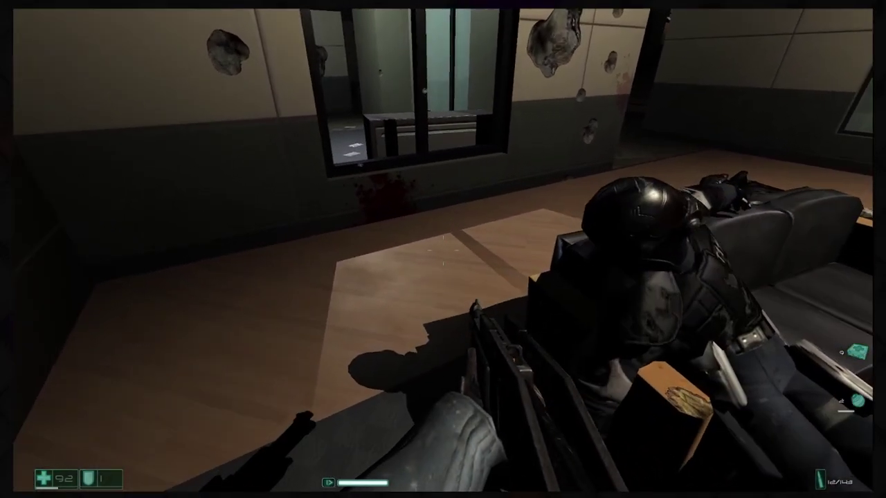
{"action": "key", "text": "s"}
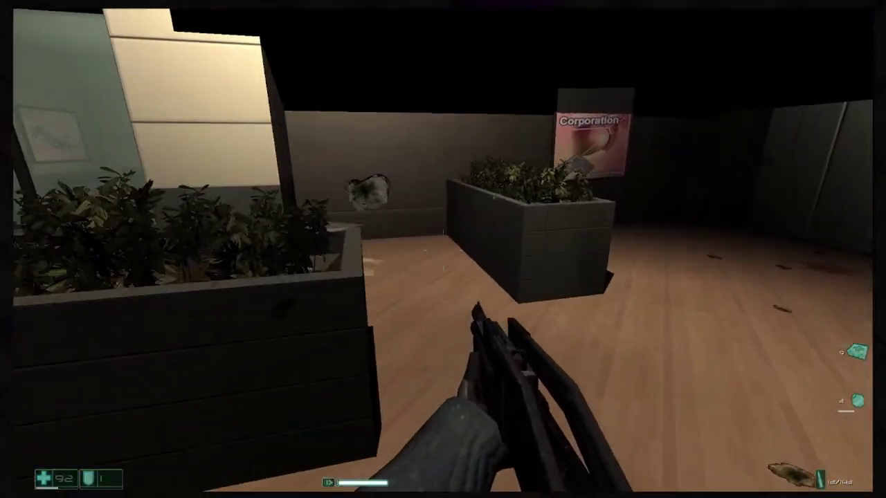
{"action": "key", "text": "w"}
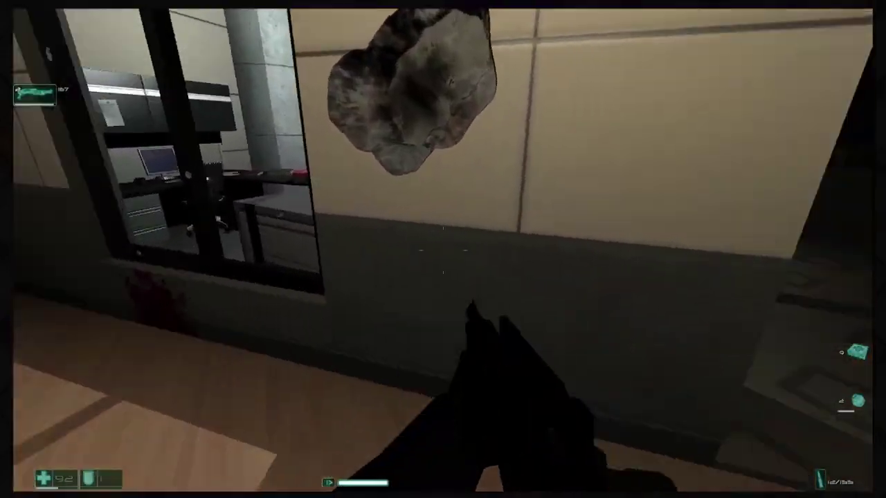
{"action": "key", "text": "w"}
Step: Break into the dark room and walk the corridor into the office with the desk
{"action": "key", "text": "f"}
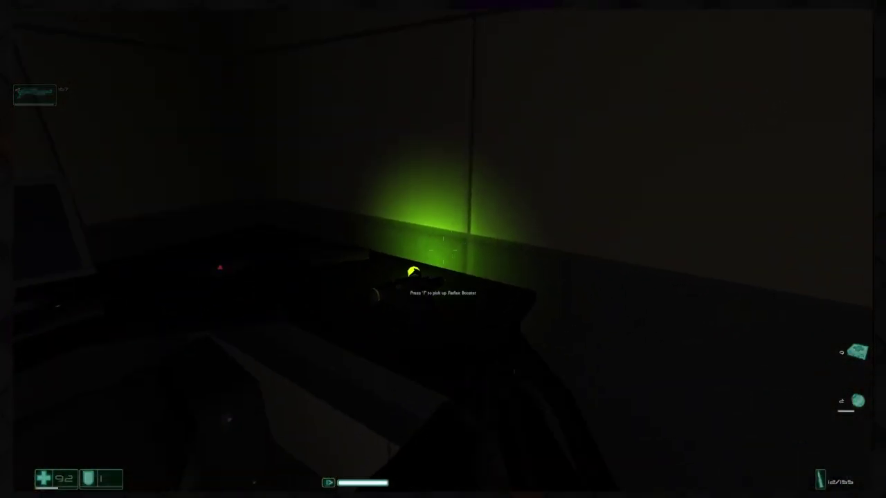
{"action": "key", "text": "w"}
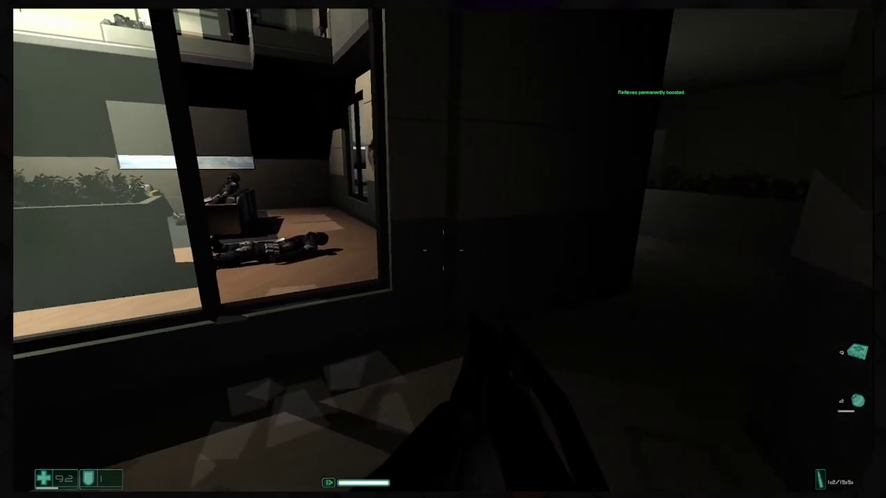
{"action": "key", "text": "w"}
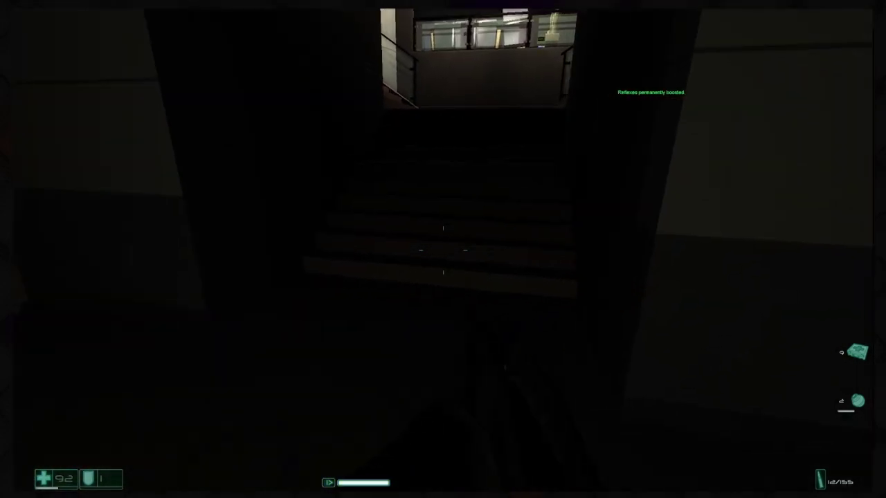
{"action": "key", "text": "w"}
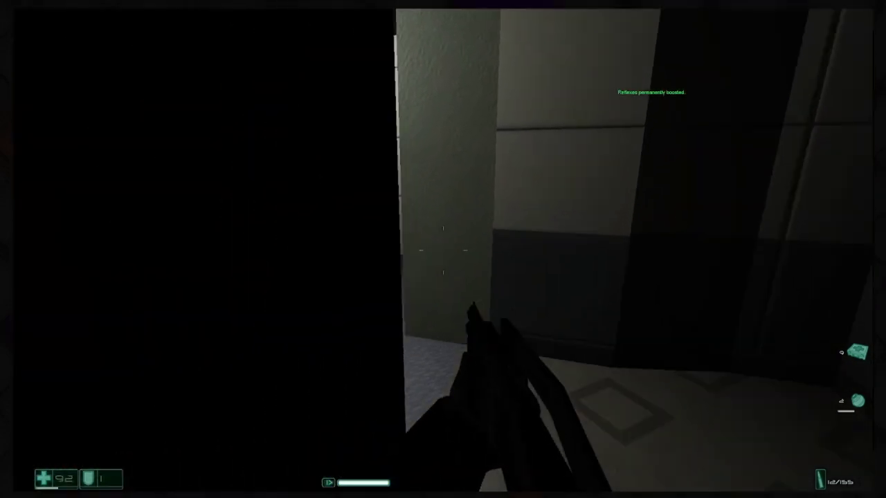
{"action": "key", "text": "s"}
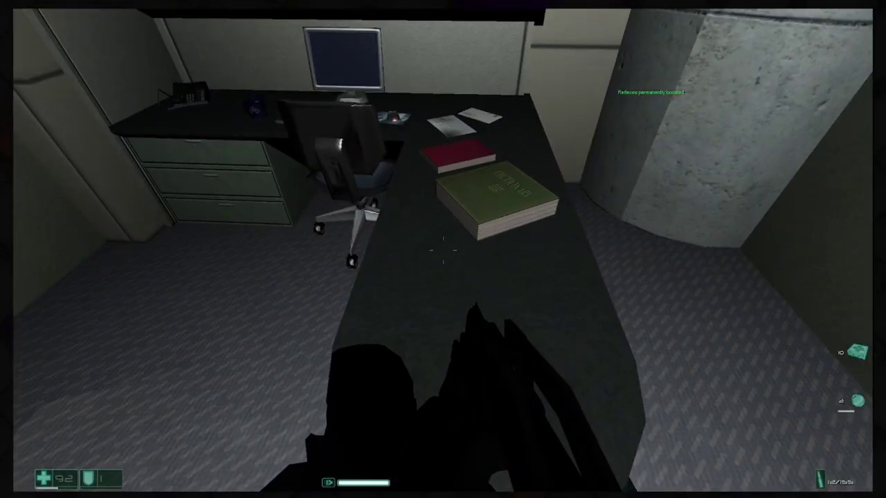
{"action": "key", "text": "w"}
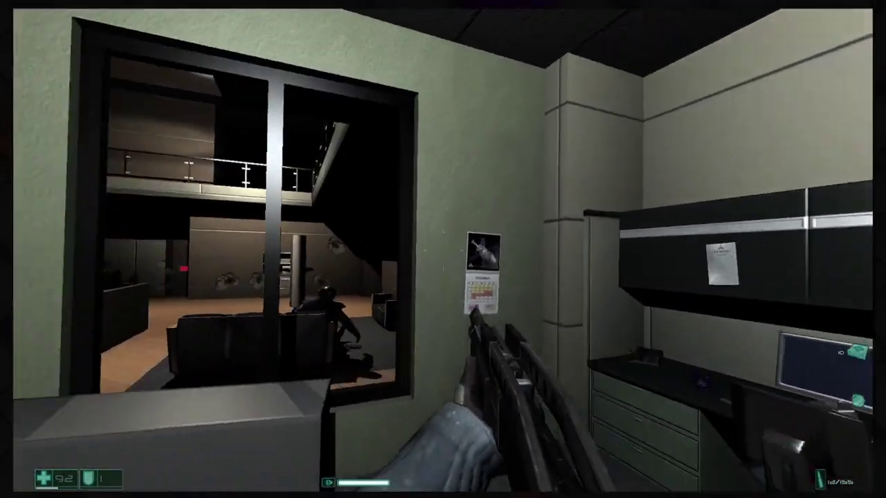
Step: Leave through the dark corridor into the lobby and past the couch's dead soldier
{"action": "key", "text": "w"}
{"action": "key", "text": "w"}
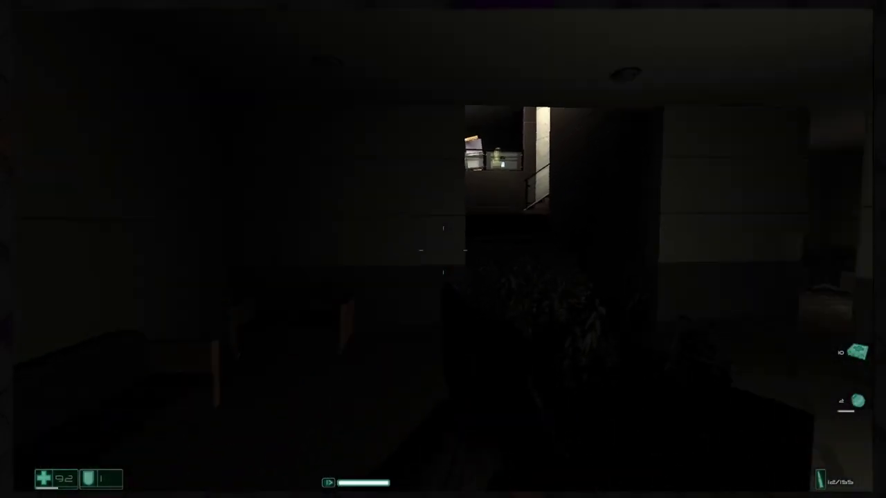
{"action": "key", "text": "w"}
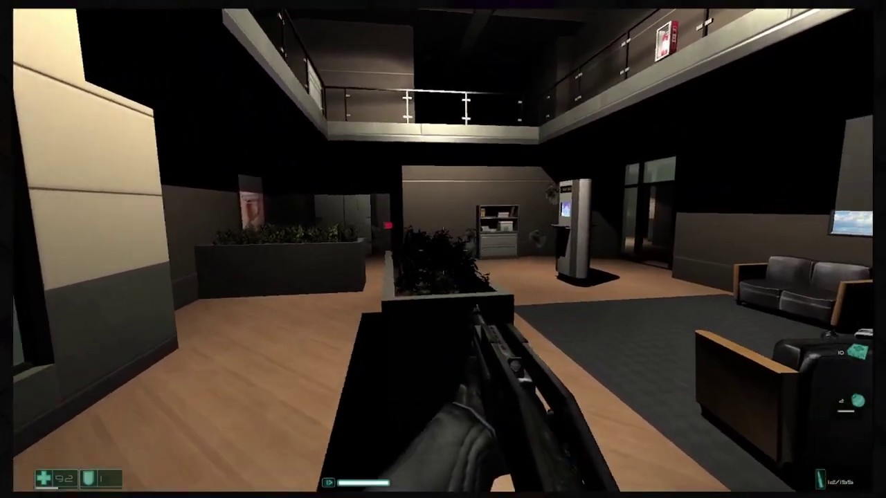
{"action": "key", "text": "w"}
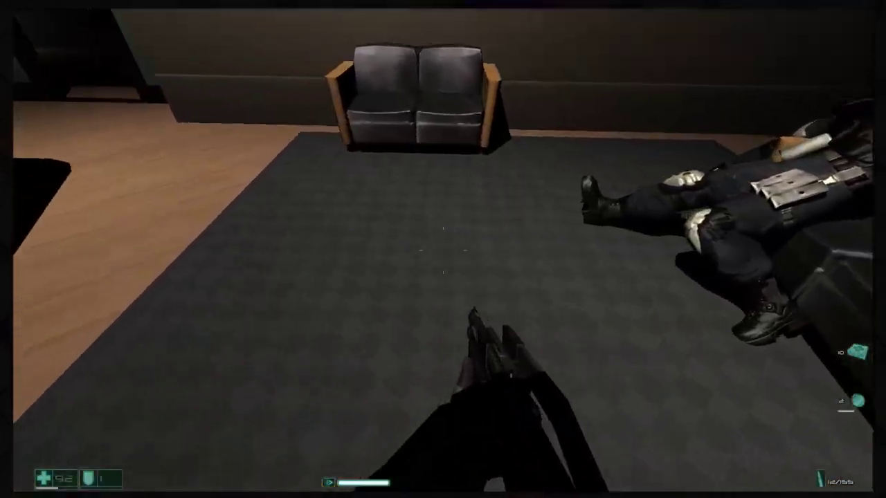
{"action": "key", "text": "w"}
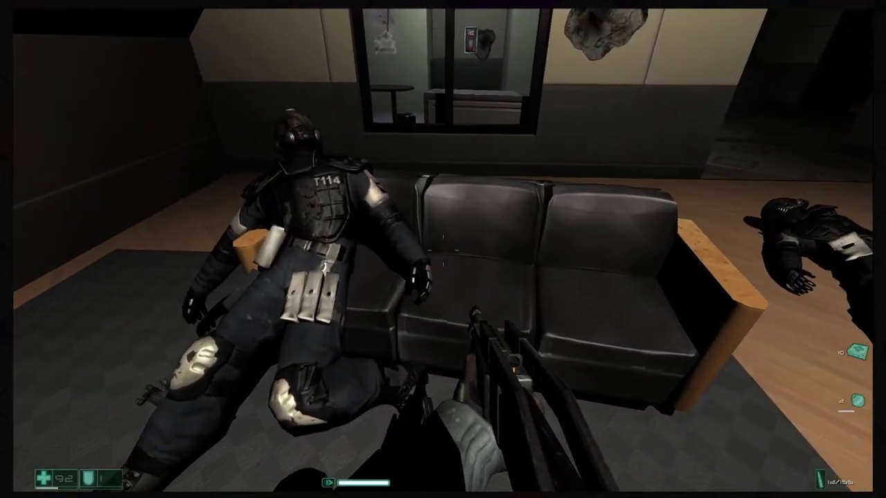
{"action": "key", "text": "w"}
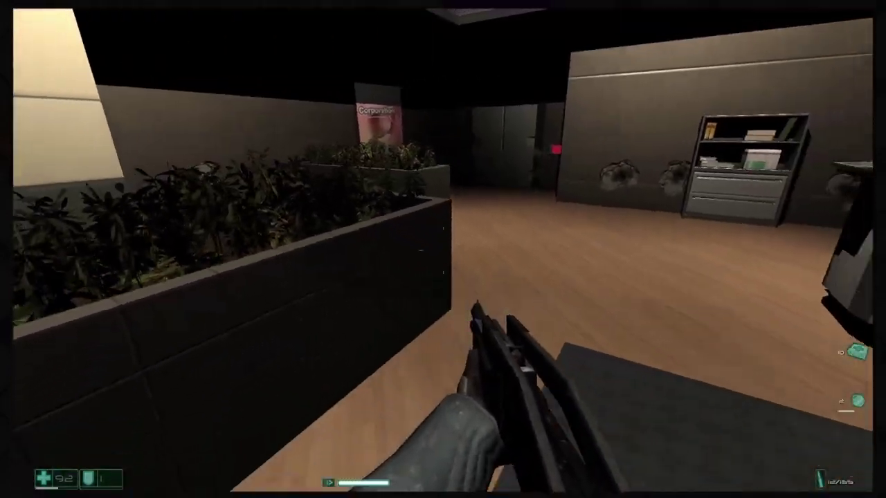
Step: Follow the corridor by the Corporation poster past the kiosk to the dark staircase
{"action": "key", "text": "w"}
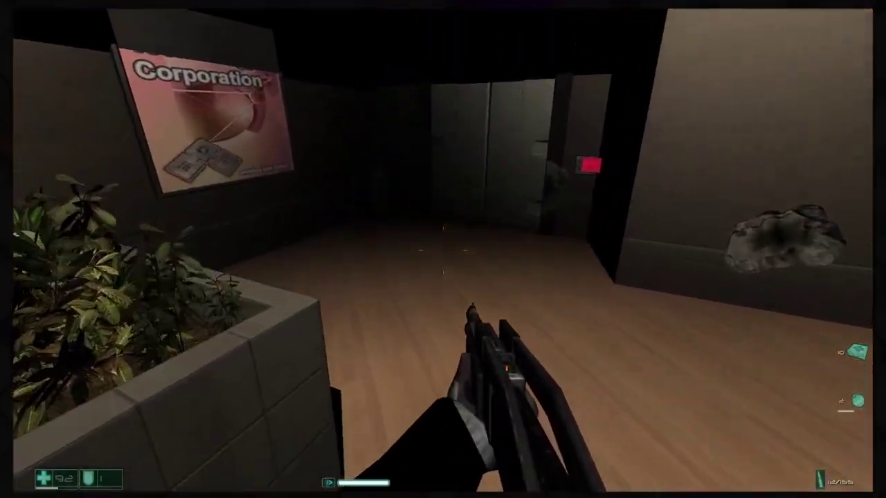
{"action": "key", "text": "w"}
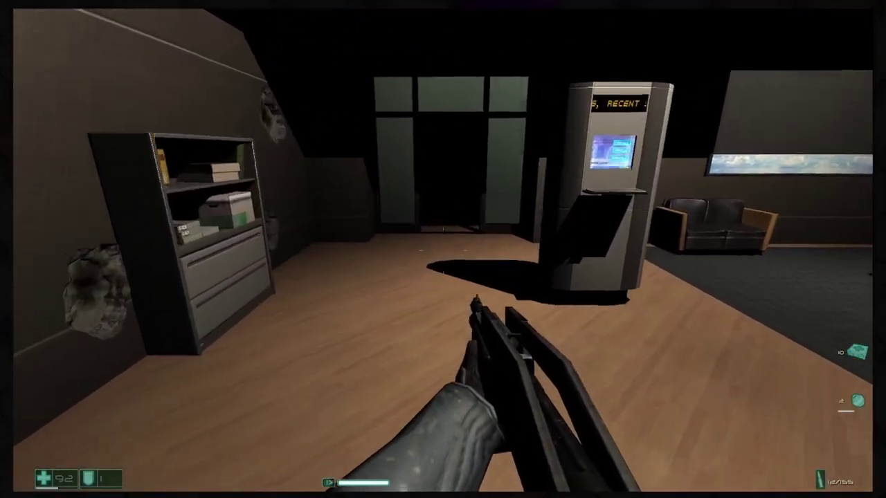
{"action": "key", "text": "w"}
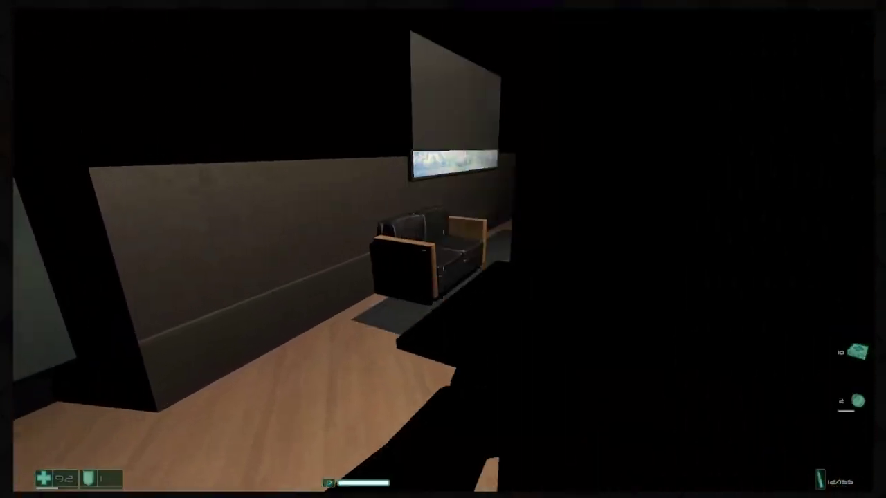
{"action": "key", "text": "w"}
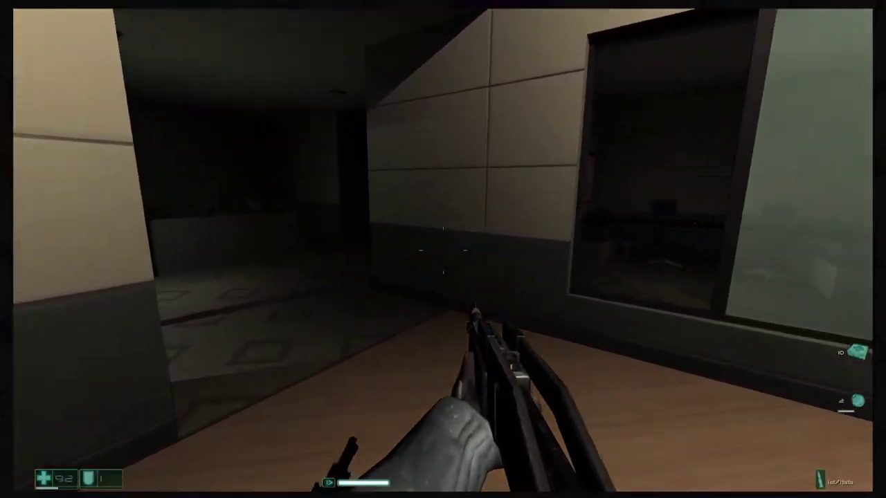
{"action": "key", "text": "w"}
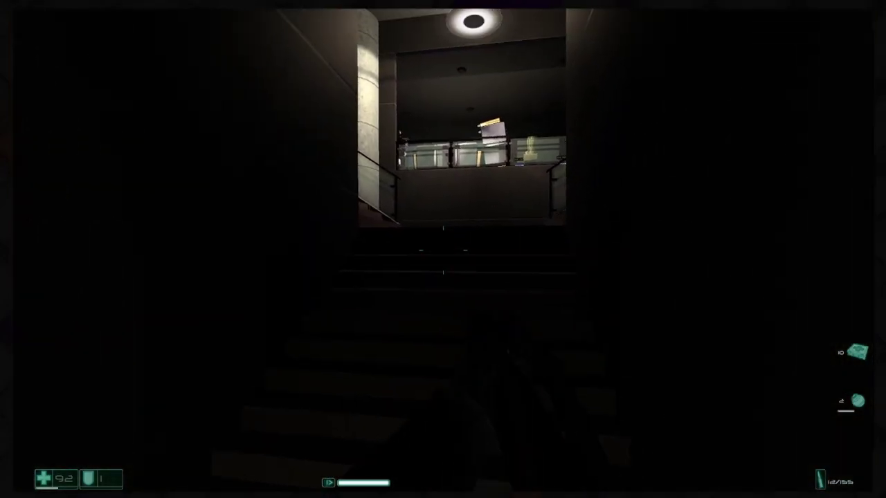
Step: Shoot the soldier atop the stairs, then the one by the wall near the lit pillar
{"action": "key", "text": "w"}
{"action": "left_click", "coordinate": [443, 249]}
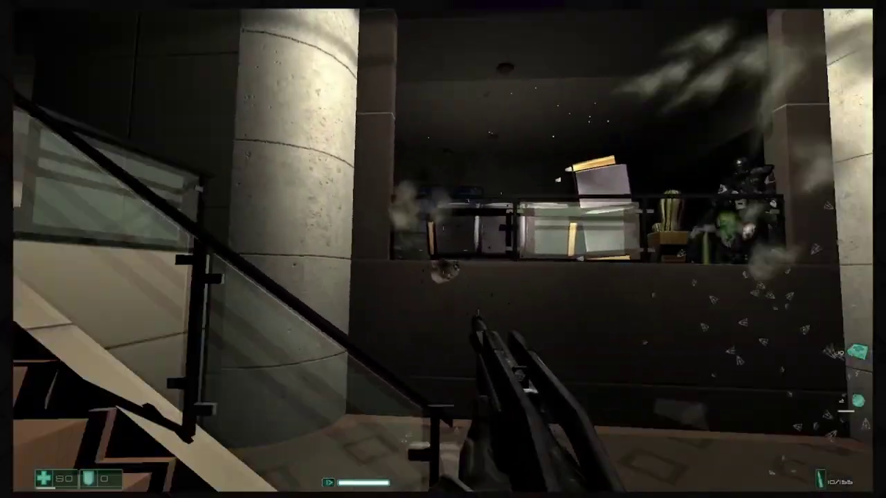
{"action": "key", "text": "w"}
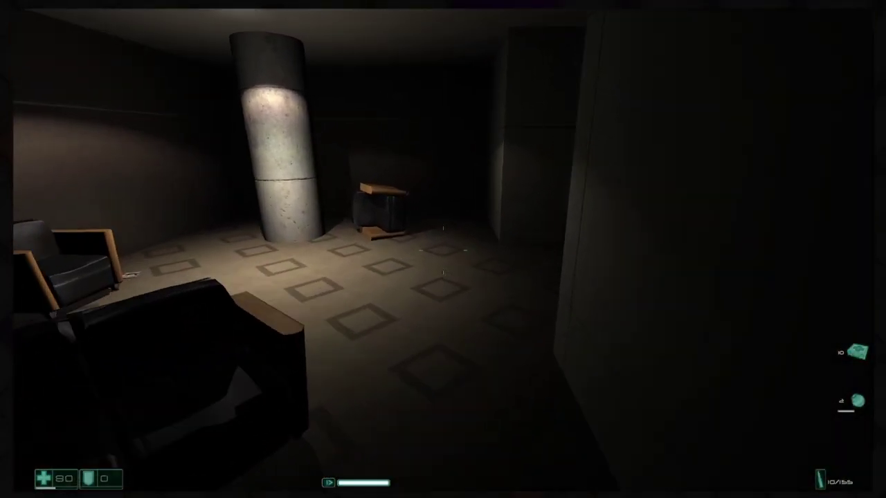
{"action": "key", "text": "w"}
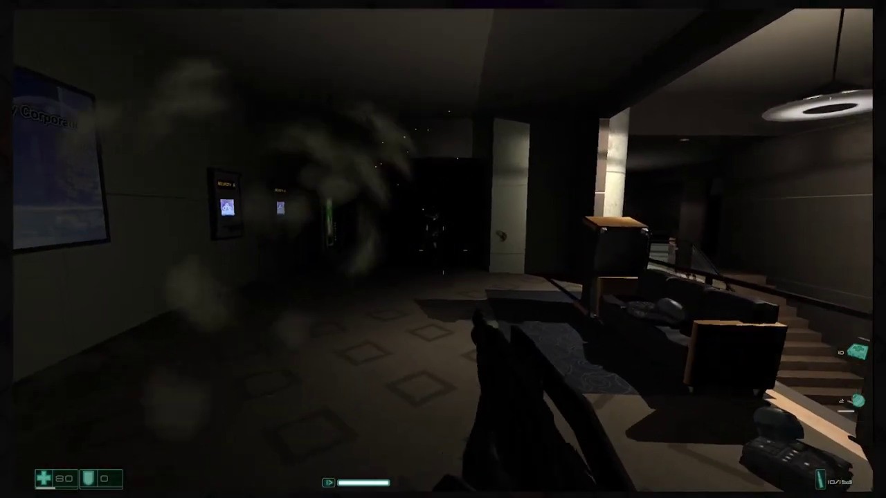
{"action": "key", "text": "w"}
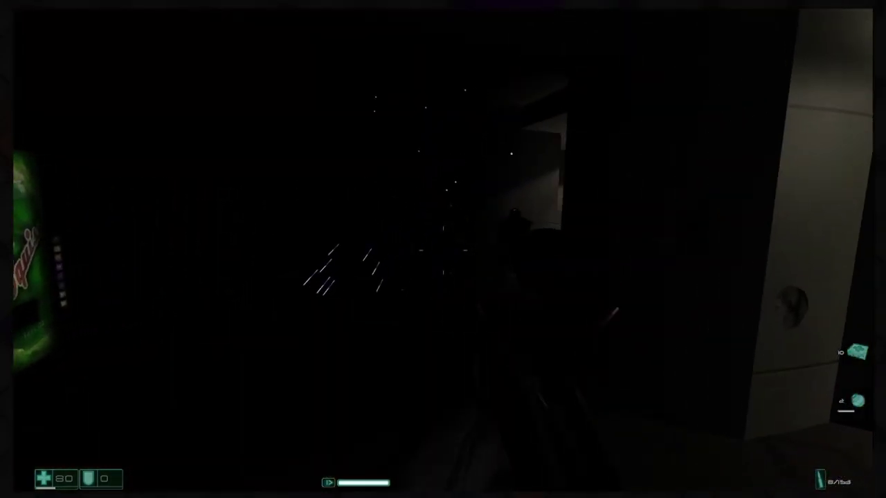
{"action": "left_click", "coordinate": [442, 249]}
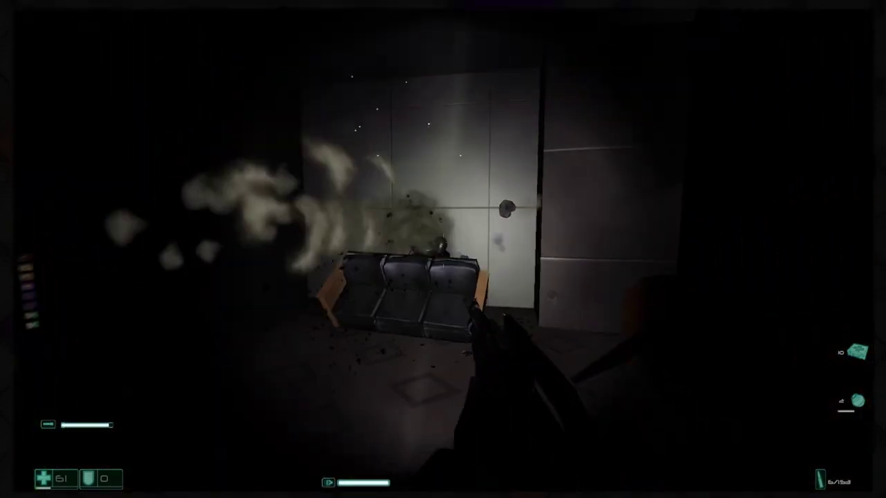
{"action": "key", "text": "w"}
{"action": "key", "text": "w"}
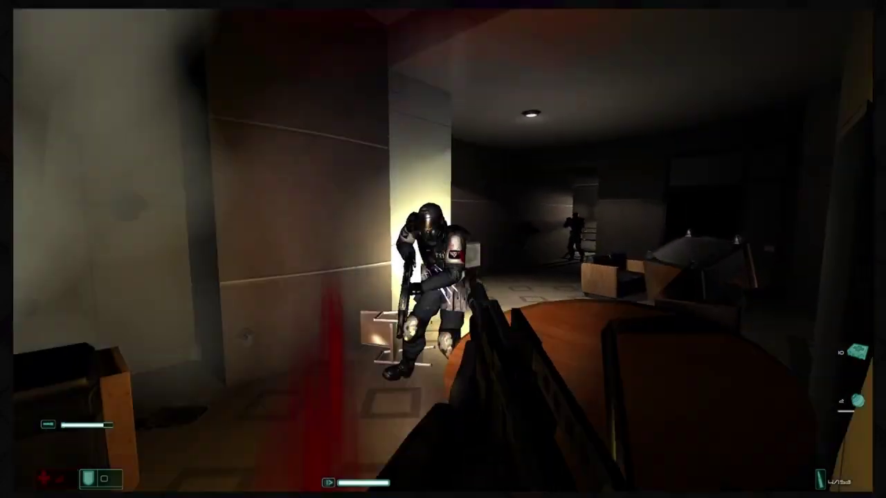
Step: Kill the soldier by the couch, pick up the dropped weapon's ammo and reload
{"action": "left_click", "coordinate": [442, 249]}
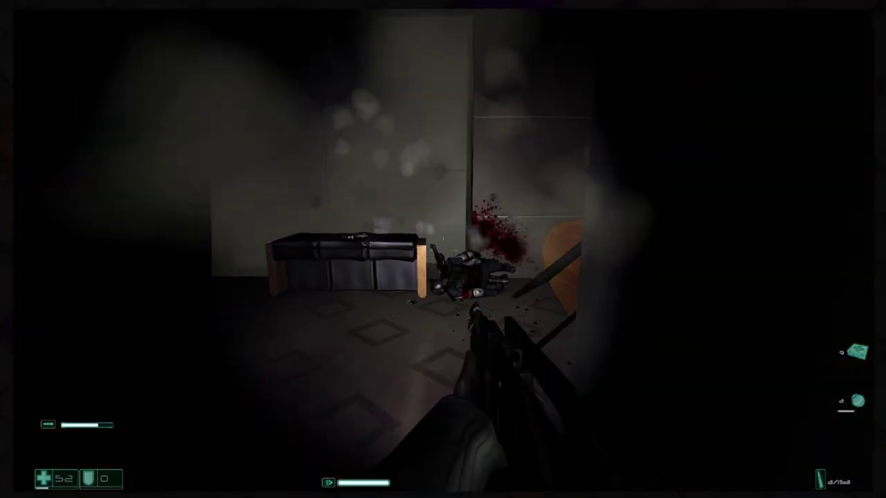
{"action": "key", "text": "s"}
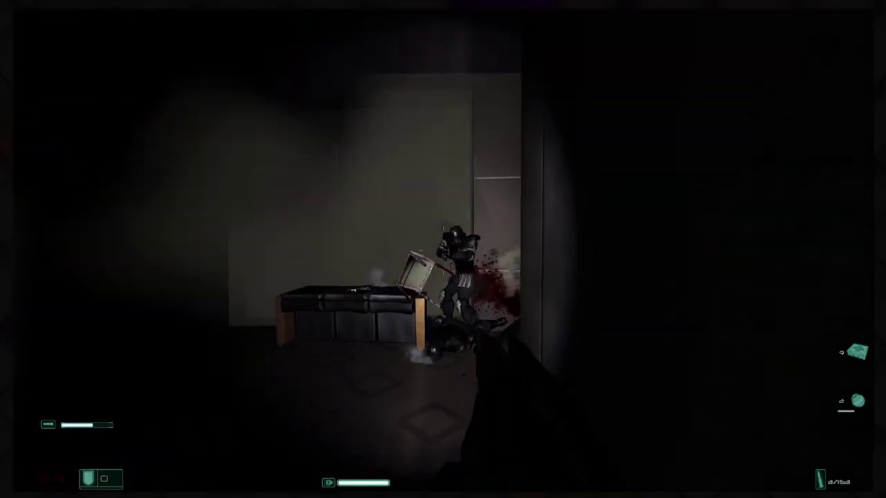
{"action": "key", "text": "s"}
{"action": "left_click", "coordinate": [443, 249]}
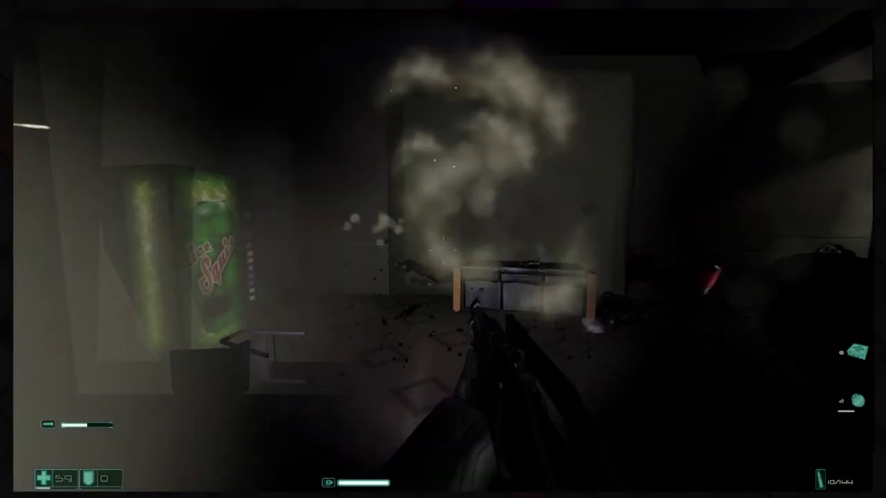
{"action": "key", "text": "w"}
{"action": "key", "text": "w"}
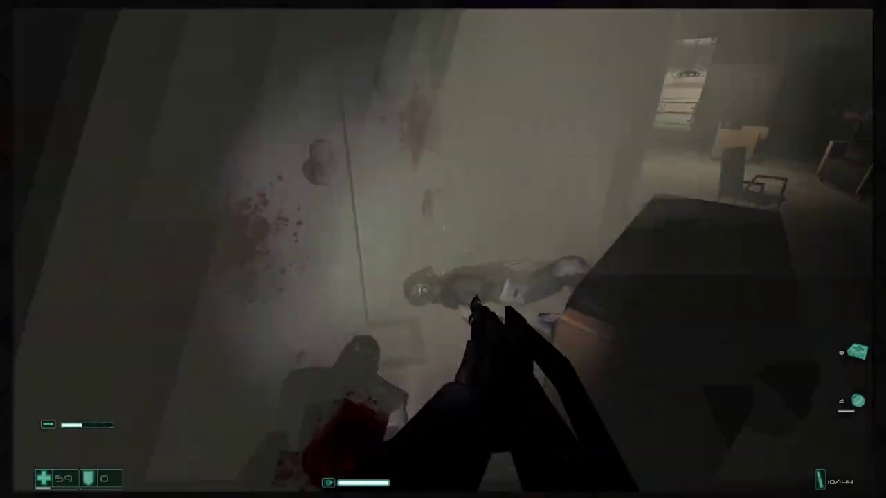
{"action": "key", "text": "w"}
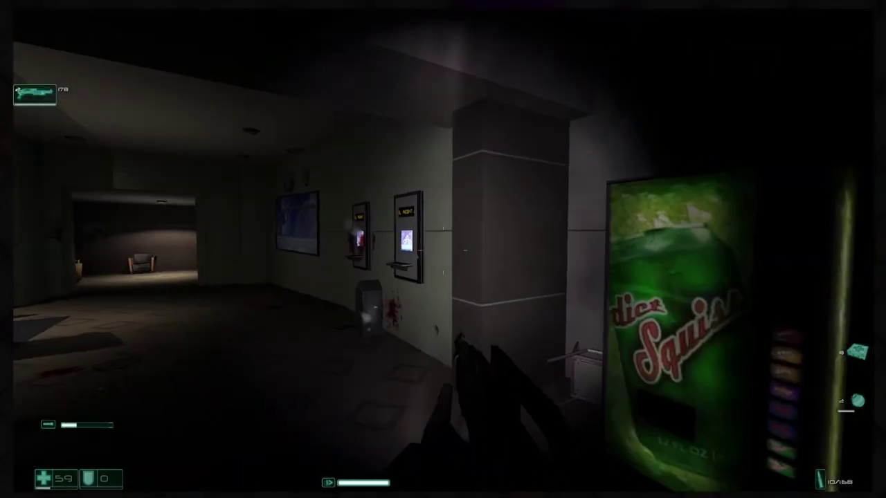
{"action": "key", "text": "r"}
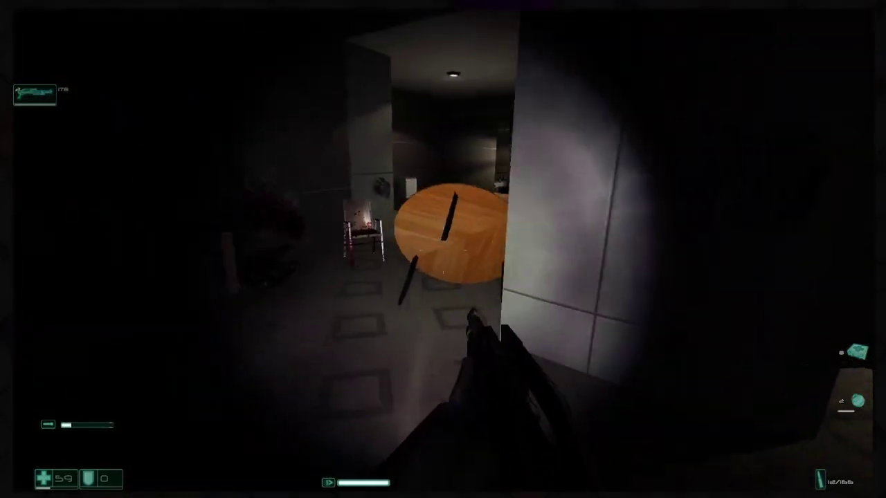
Step: Walk past the chairs and couch out onto the balcony overlooking the atrium
{"action": "key", "text": "w"}
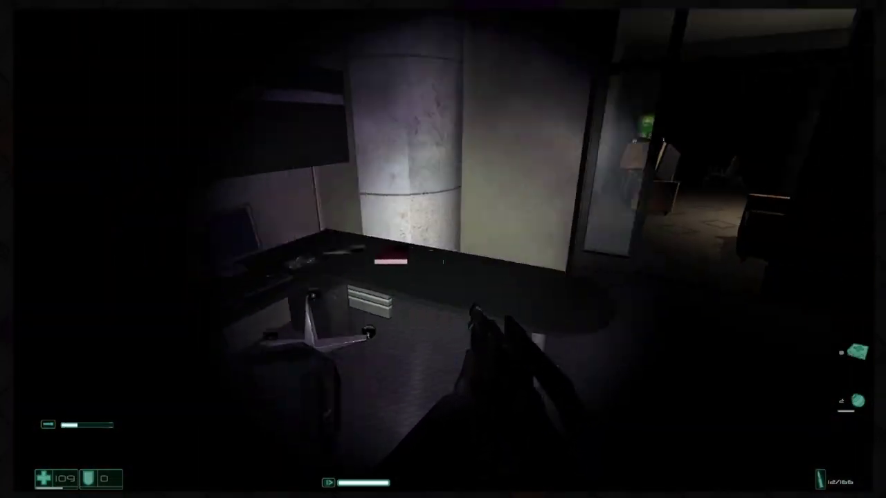
{"action": "key", "text": "w"}
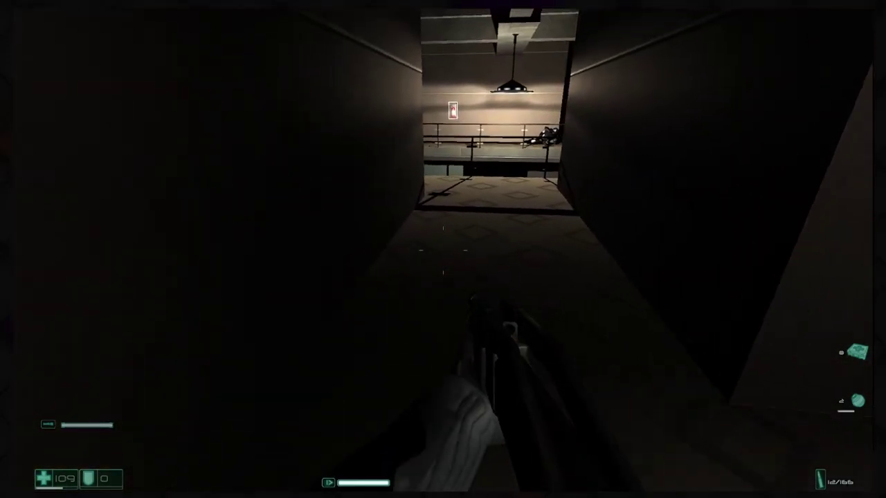
{"action": "key", "text": "w"}
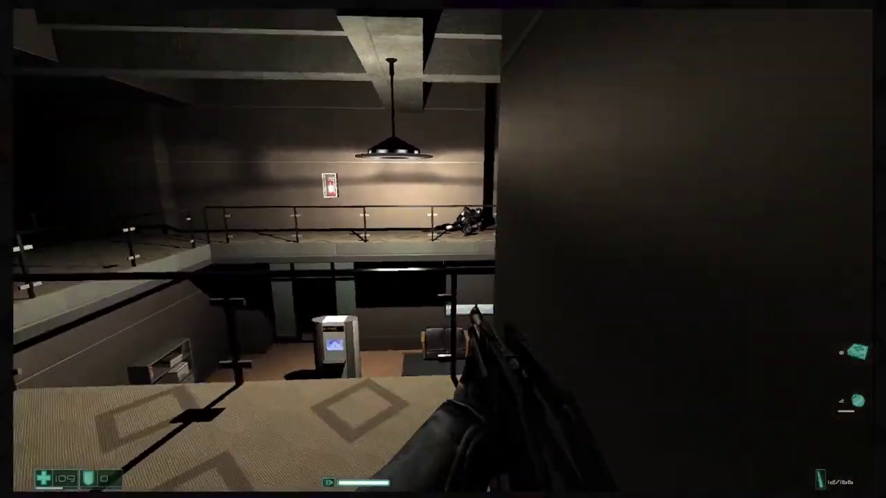
{"action": "key", "text": "w"}
Step: Follow the balcony past the dark pillar into the corridor at its end
{"action": "key", "text": "w"}
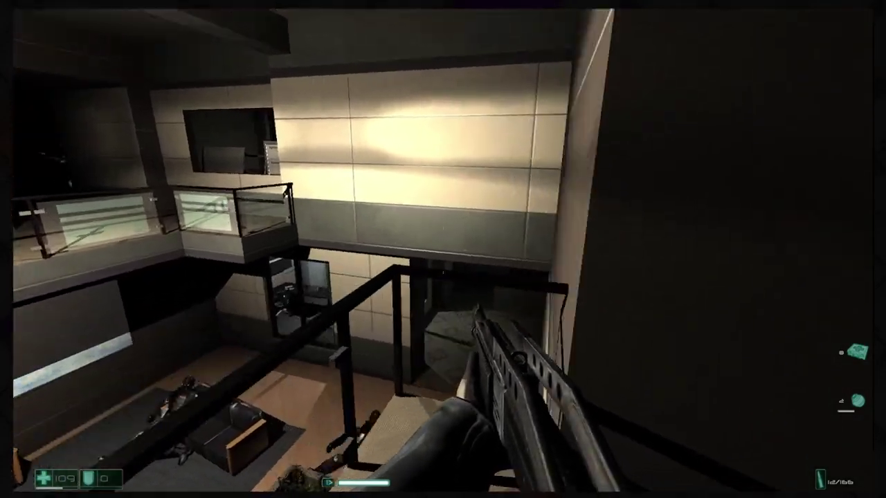
{"action": "key", "text": "w"}
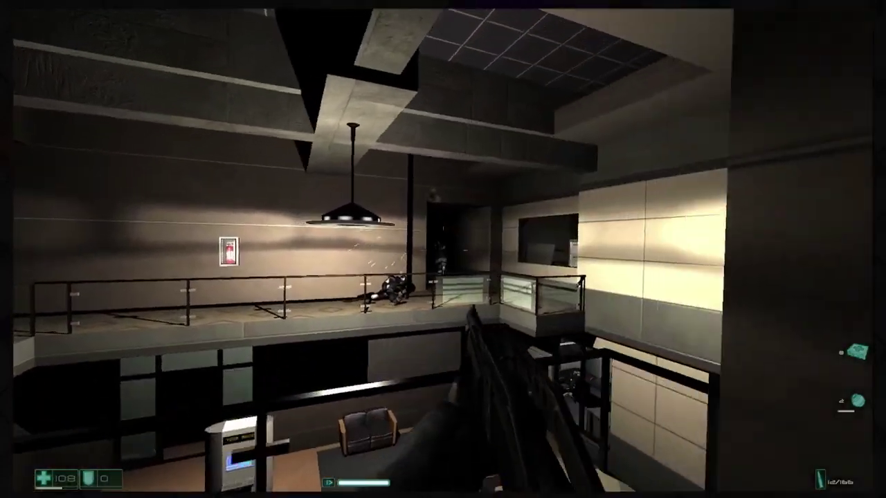
{"action": "key", "text": "w"}
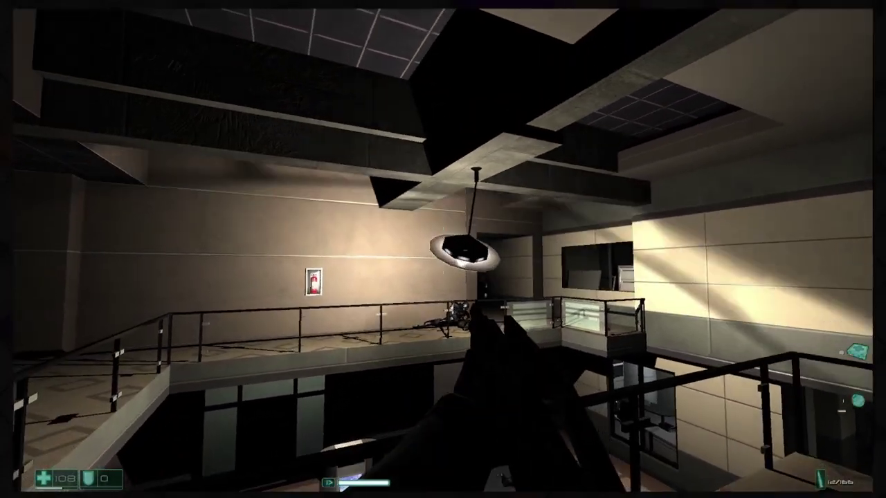
{"action": "key", "text": "w"}
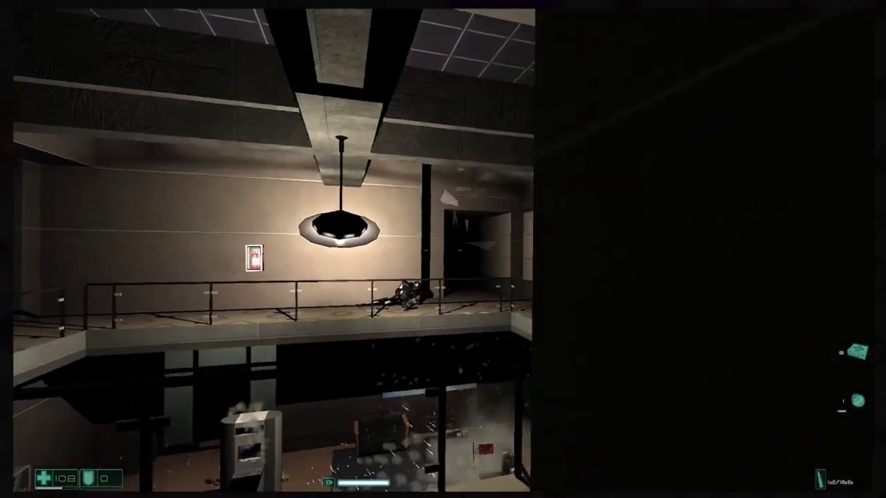
{"action": "key", "text": "w"}
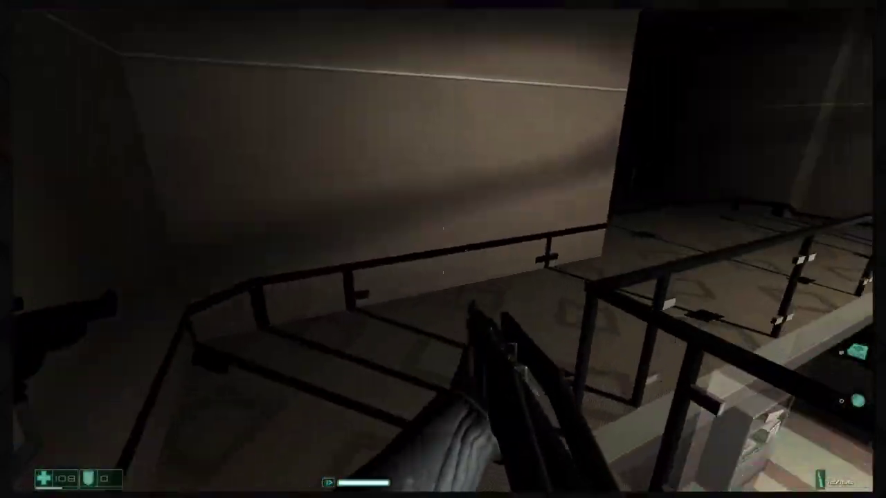
{"action": "key", "text": "w"}
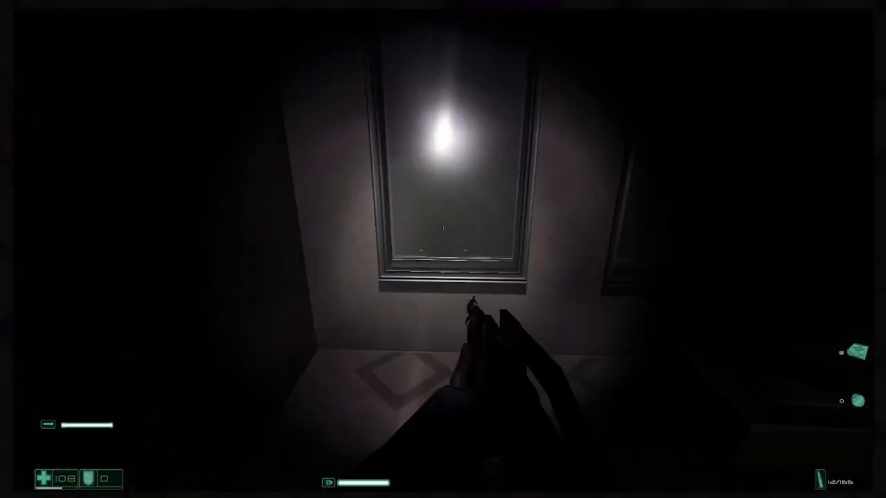
{"action": "key", "text": "w"}
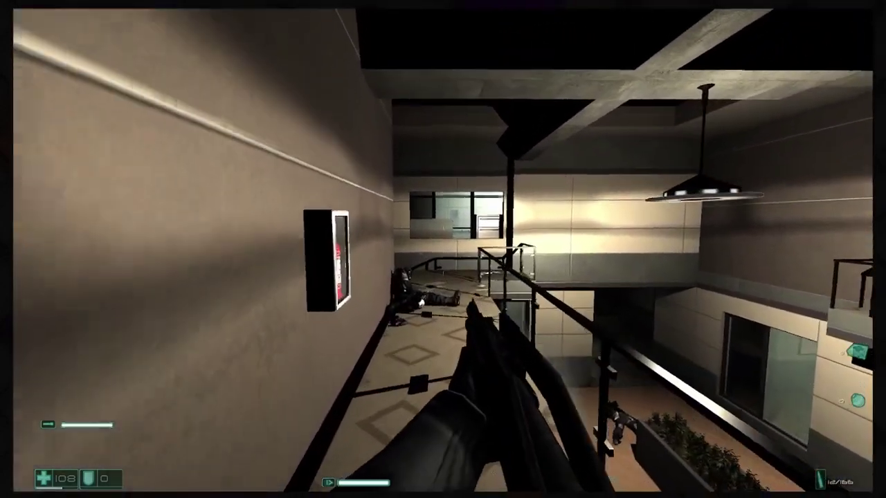
{"action": "key", "text": "w"}
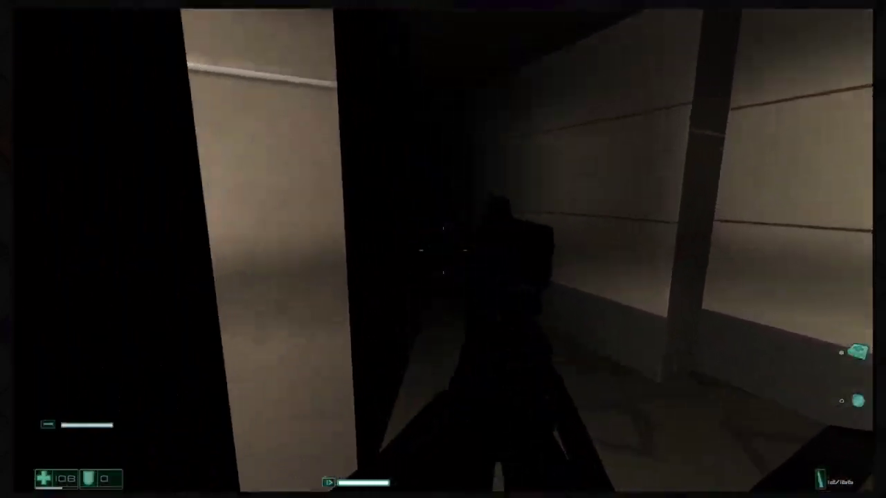
{"action": "key", "text": "w"}
{"action": "key", "text": "w"}
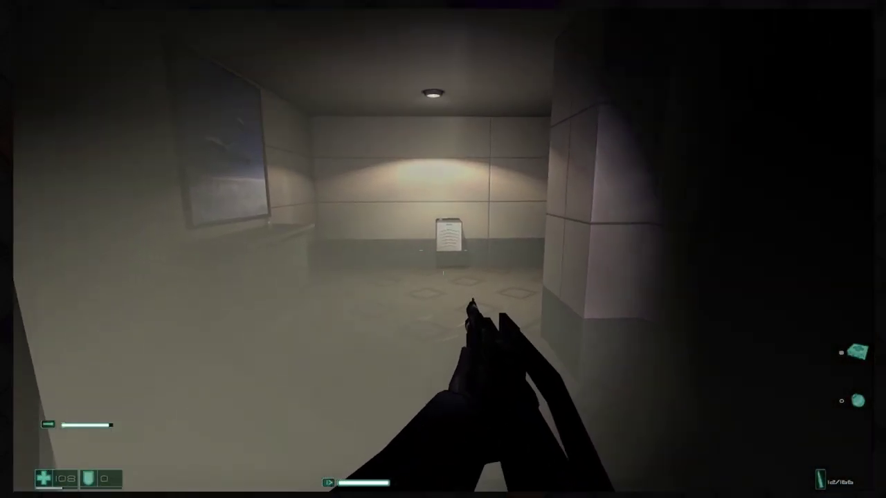
Step: Shoot the soldier coming through the doorway until he drops
{"action": "left_click", "coordinate": [442, 249]}
{"action": "left_click", "coordinate": [443, 249]}
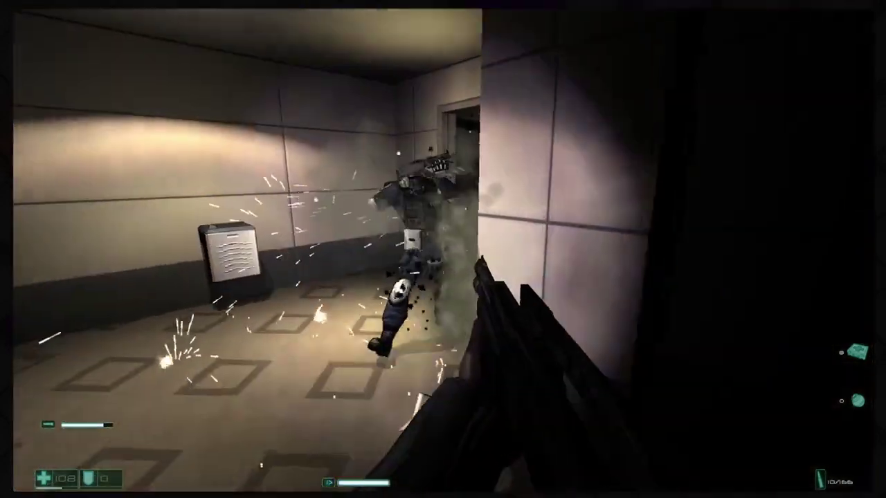
{"action": "left_click", "coordinate": [443, 249]}
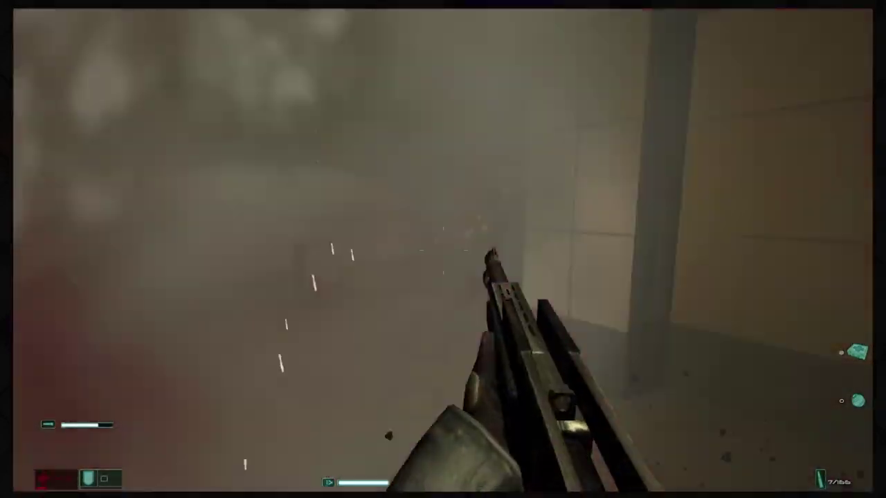
Step: Collect the ammo and walk past the cubicle into the dark office, looking back over it
{"action": "key", "text": "w"}
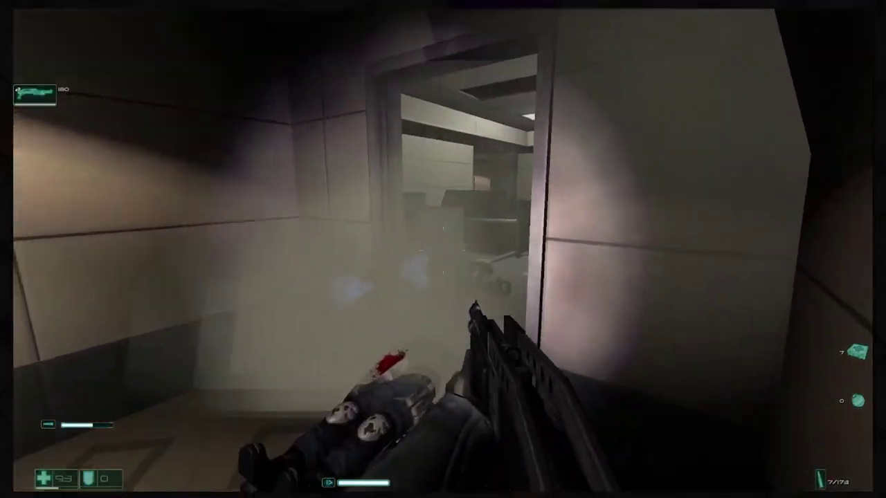
{"action": "key", "text": "w"}
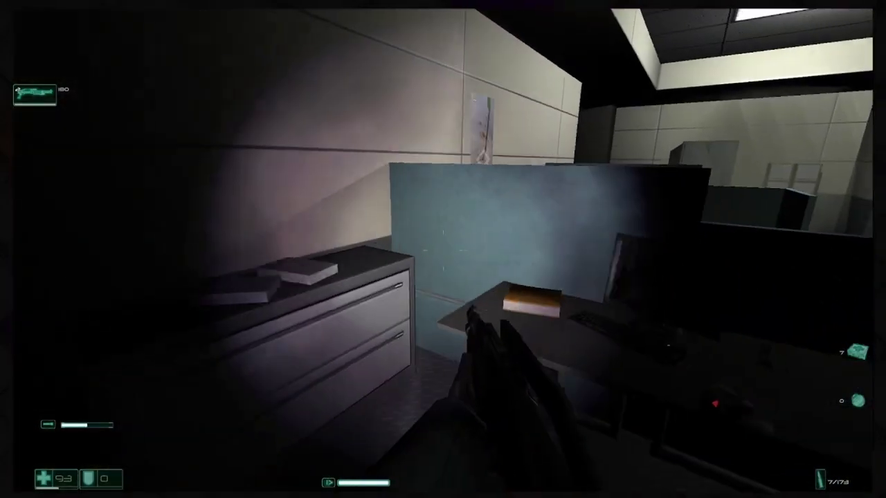
{"action": "key", "text": "w"}
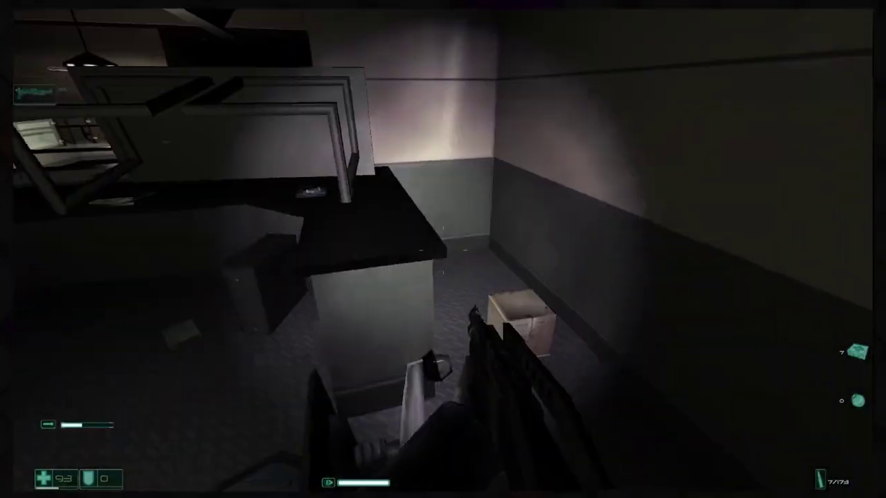
{"action": "key", "text": "w"}
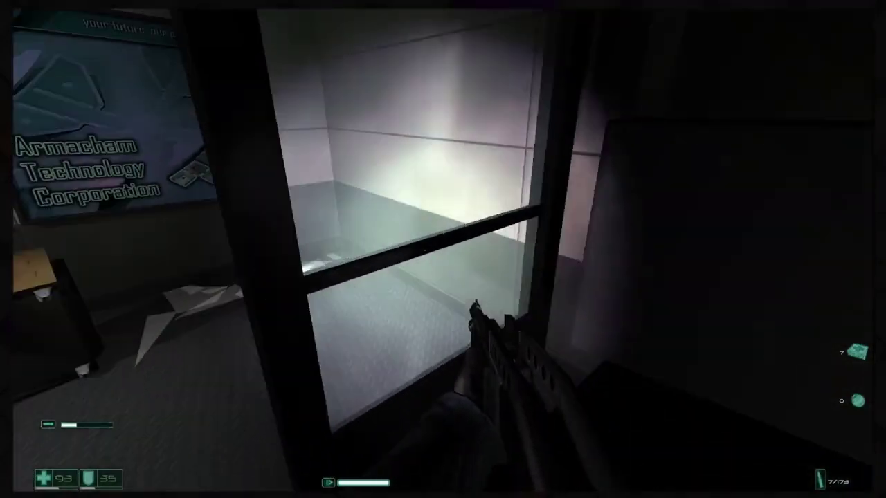
{"action": "mouse_move", "coordinate": [443, 249]}
{"action": "left_mouse_down"}
{"action": "mouse_move", "coordinate": [277, 249]}
{"action": "mouse_move", "coordinate": [609, 249]}
{"action": "left_mouse_up"}
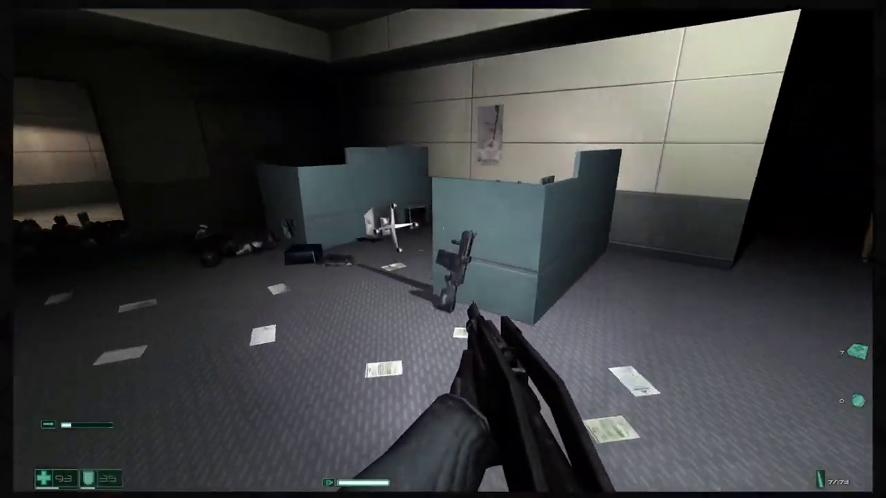
Step: Reload the rifle, toggle the flashlight off and on, and fire at the soldier down the corridor
{"action": "key", "text": "w"}
{"action": "key", "text": "r"}
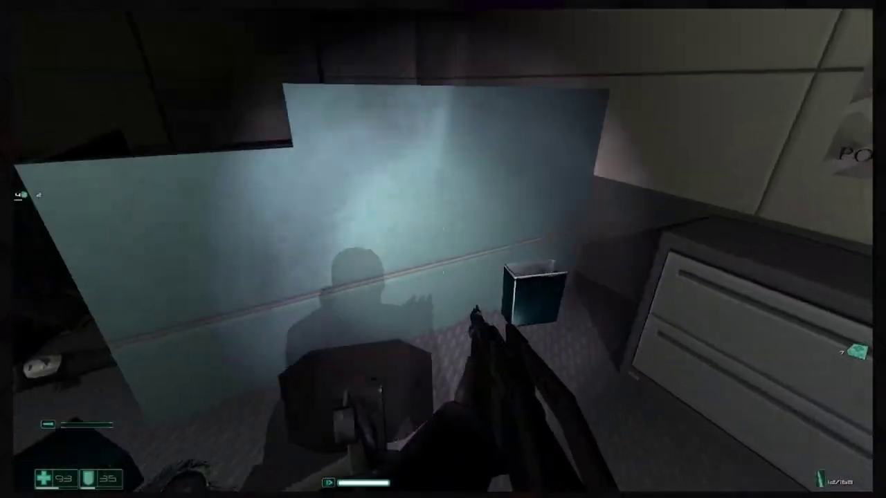
{"action": "key", "text": "f"}
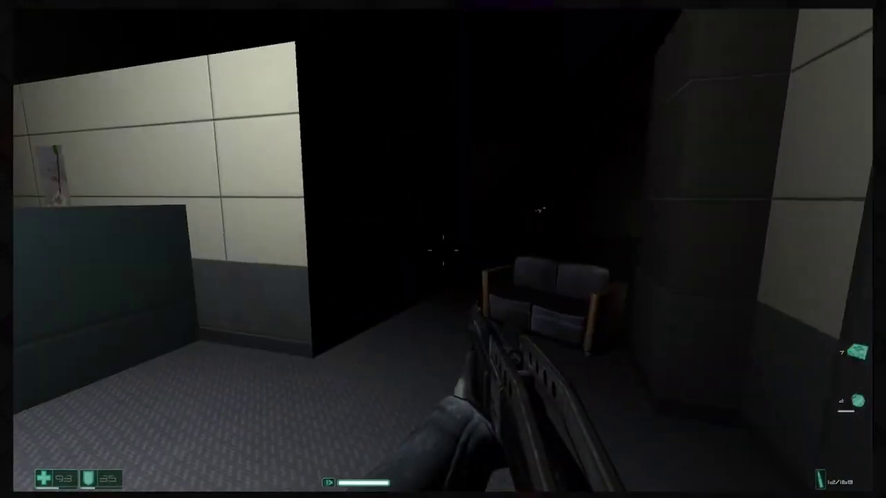
{"action": "key", "text": "f"}
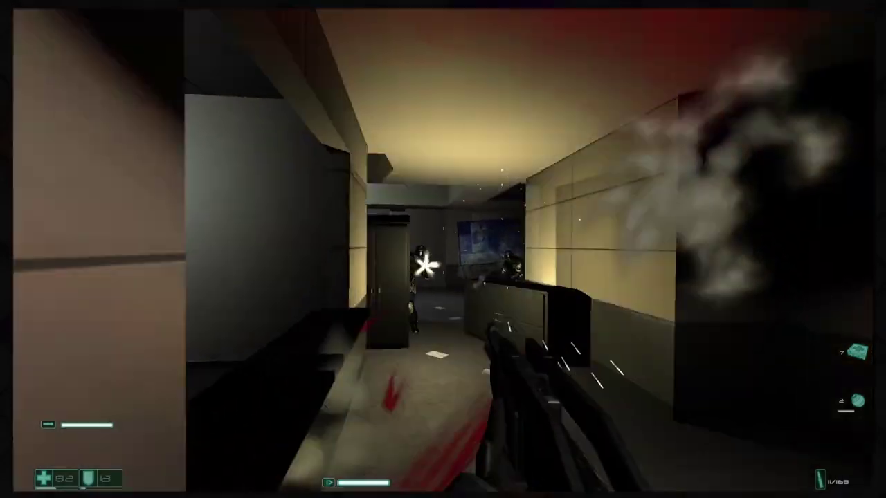
{"action": "left_click", "coordinate": [442, 249]}
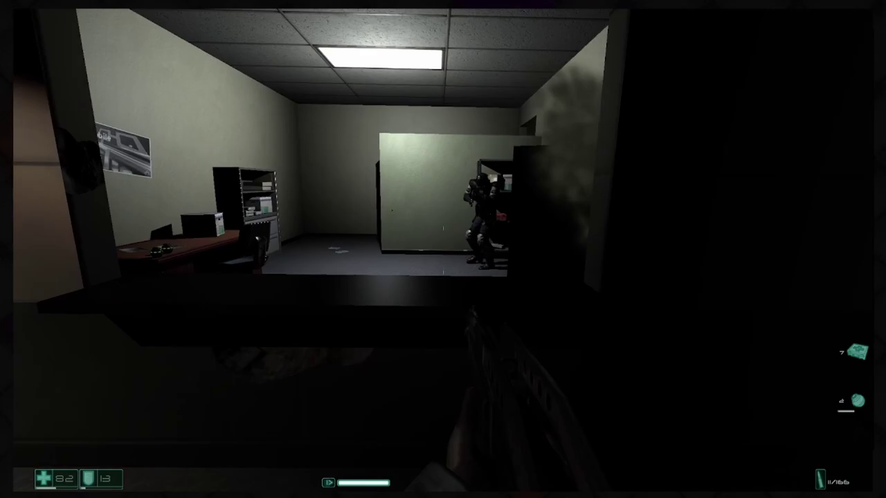
Step: Fire at the soldiers in the lit office and around the corner, then grenade the last one
{"action": "left_click", "coordinate": [442, 249]}
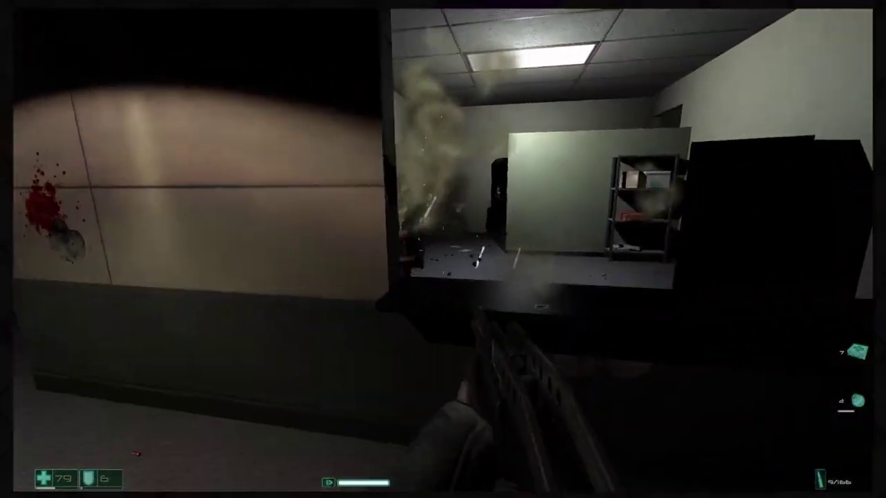
{"action": "left_click", "coordinate": [442, 249]}
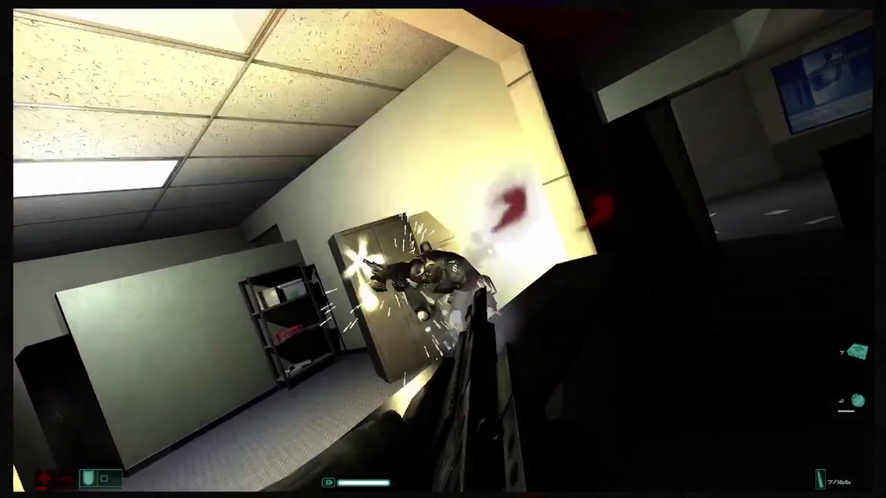
{"action": "left_click", "coordinate": [443, 249]}
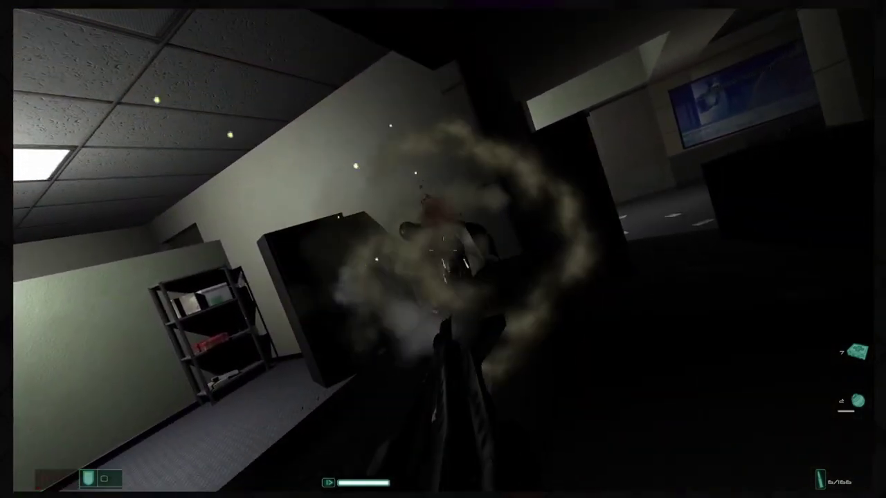
{"action": "key", "text": "g"}
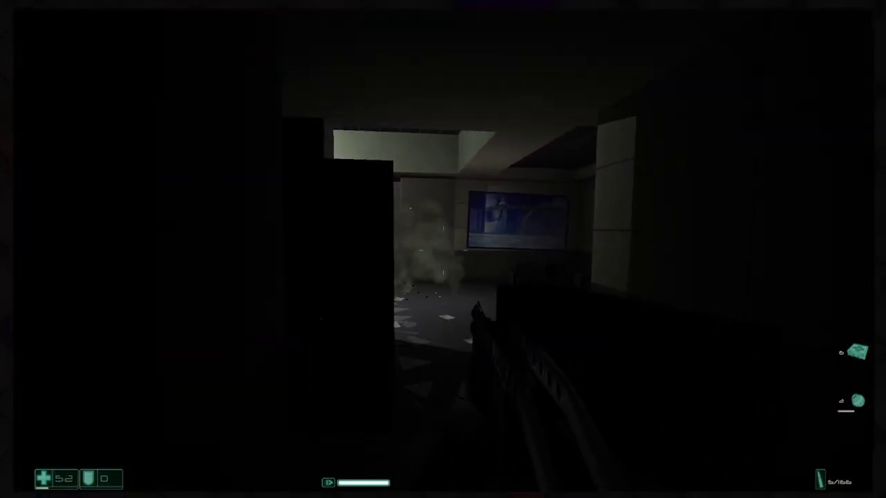
Step: Advance through the office and doorway, shoot through the smoke, and grenade the far room
{"action": "key", "text": "w"}
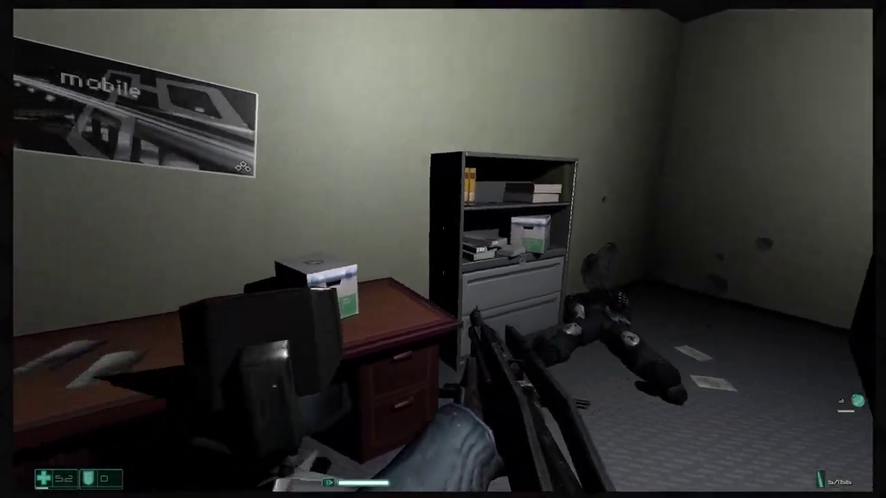
{"action": "key", "text": "w"}
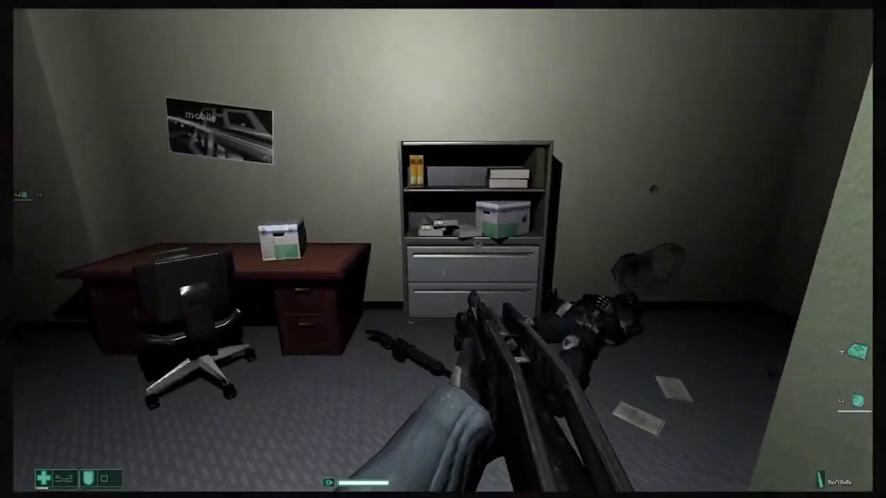
{"action": "key", "text": "w"}
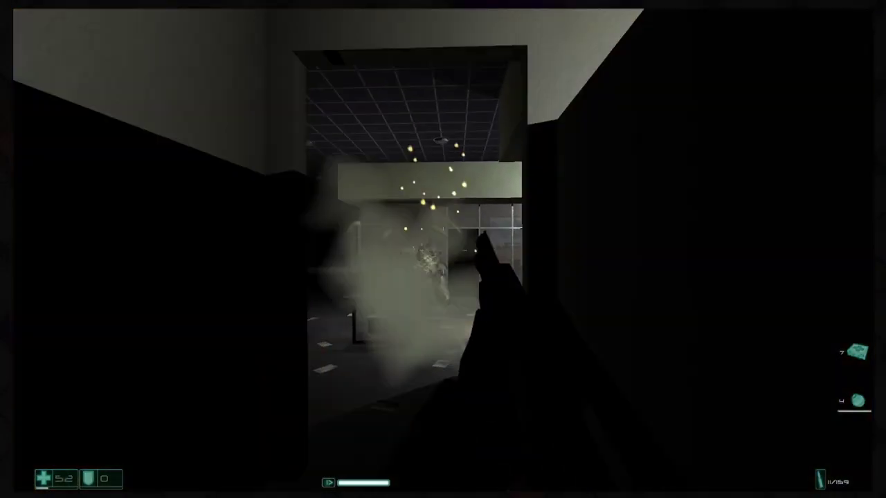
{"action": "left_click", "coordinate": [443, 249]}
{"action": "key", "text": "w"}
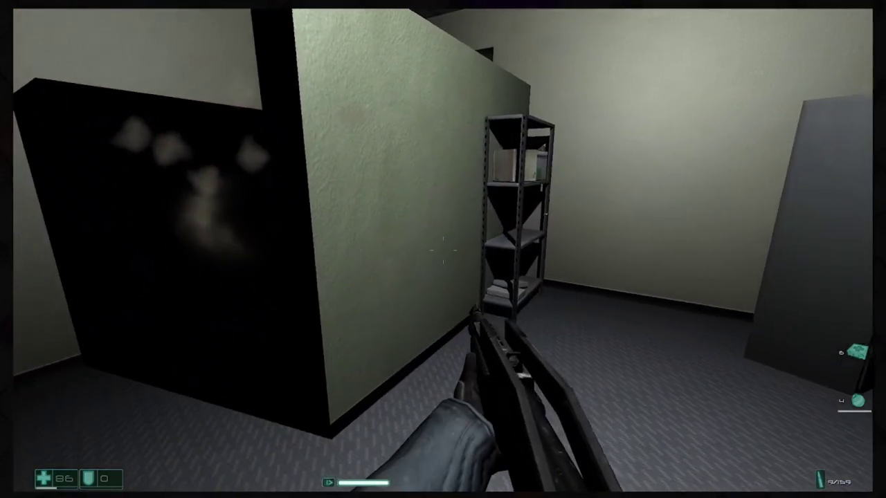
{"action": "key", "text": "g"}
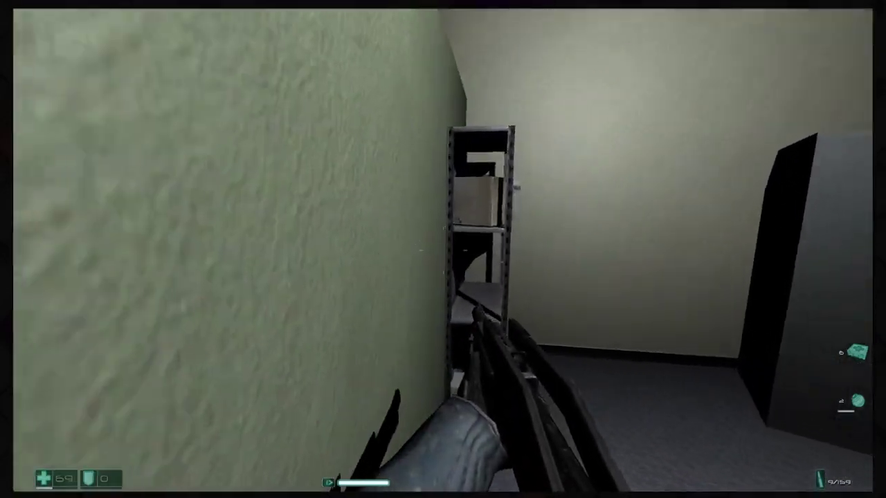
Step: Fall back into the shelf room for cover, reload, and shoot down the corridor
{"action": "key", "text": "w"}
{"action": "key", "text": "s"}
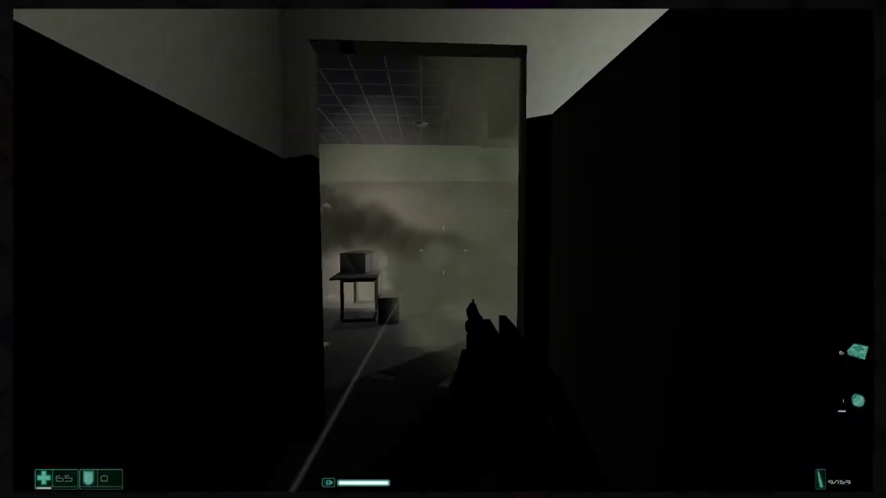
{"action": "key", "text": "w"}
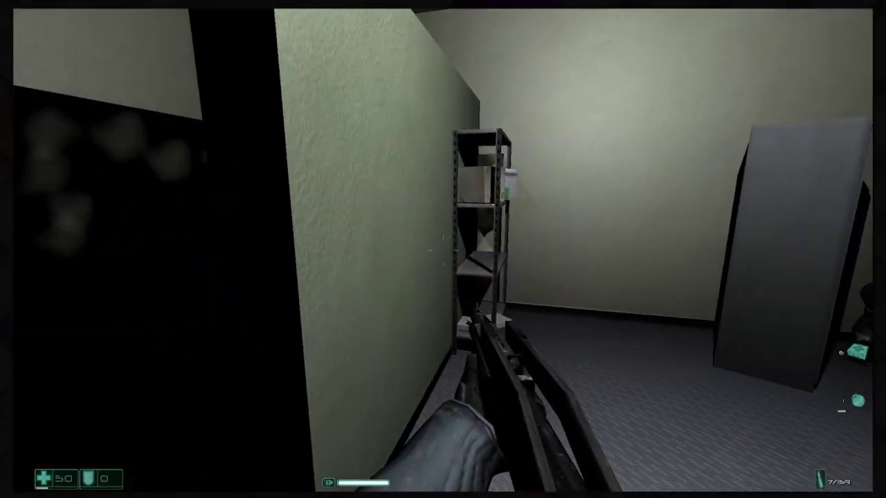
{"action": "key", "text": "r"}
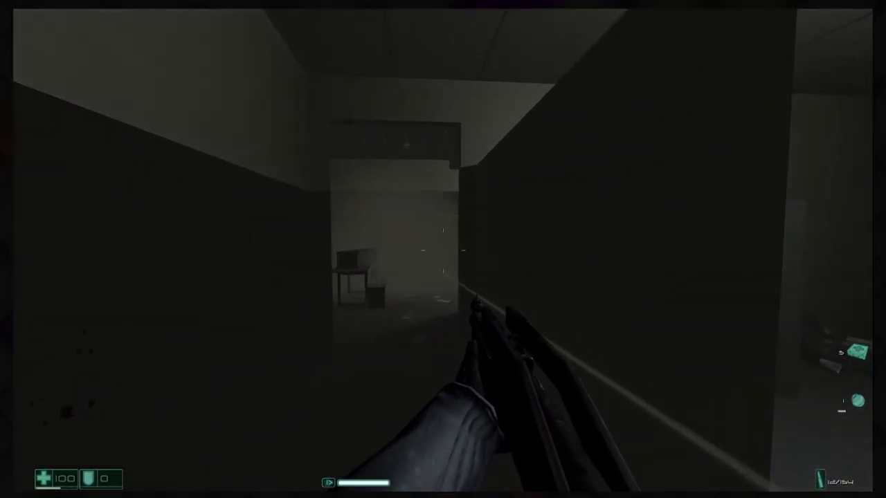
{"action": "left_click", "coordinate": [443, 249]}
Step: Trade fire with the office soldier, reloading in cover, then push into the lit office
{"action": "key", "text": "w"}
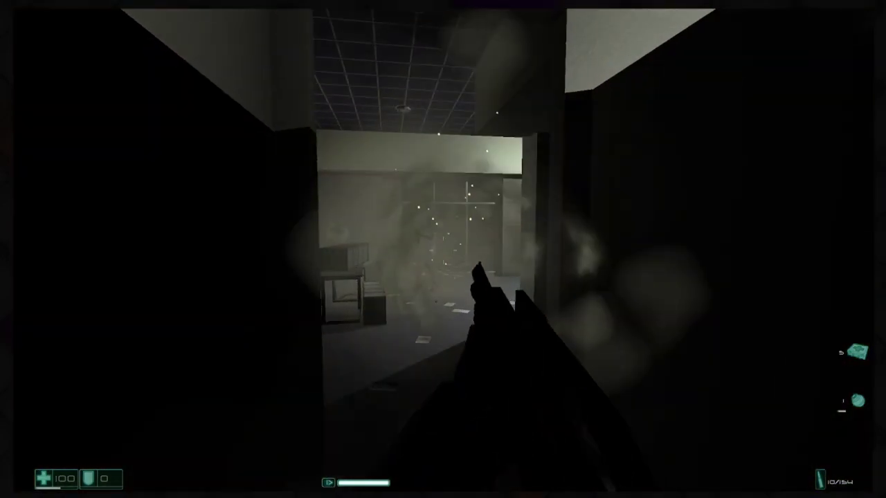
{"action": "left_click", "coordinate": [443, 249]}
{"action": "left_click", "coordinate": [443, 249]}
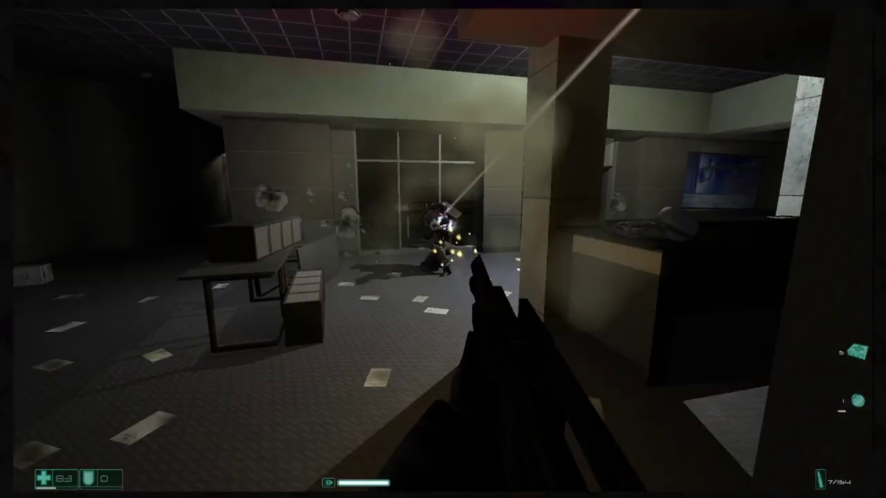
{"action": "key", "text": "s"}
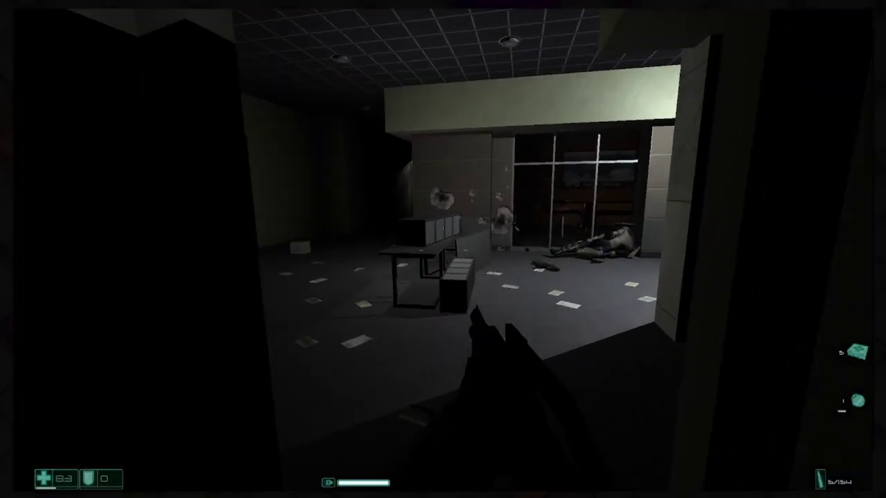
{"action": "key", "text": "r"}
{"action": "key", "text": "w"}
{"action": "left_click", "coordinate": [442, 249]}
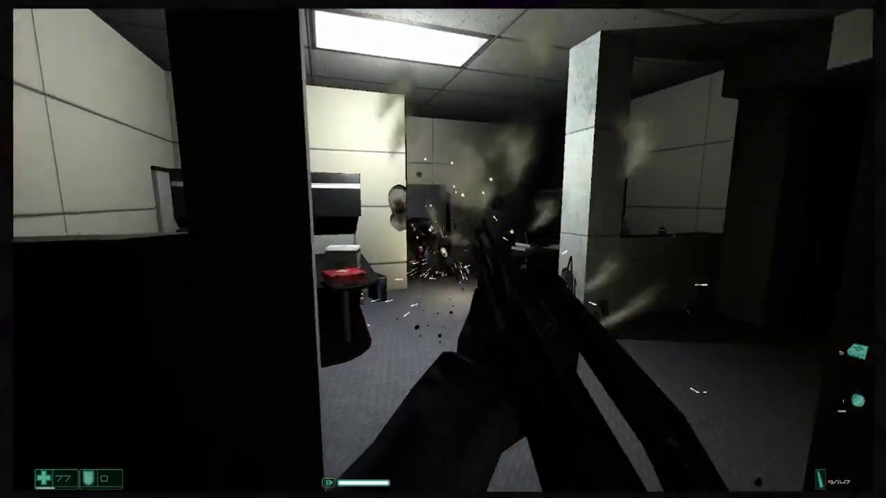
Step: Keep shooting the soldiers in the lit office and down the glass-door corridor, then reload
{"action": "left_click", "coordinate": [442, 249]}
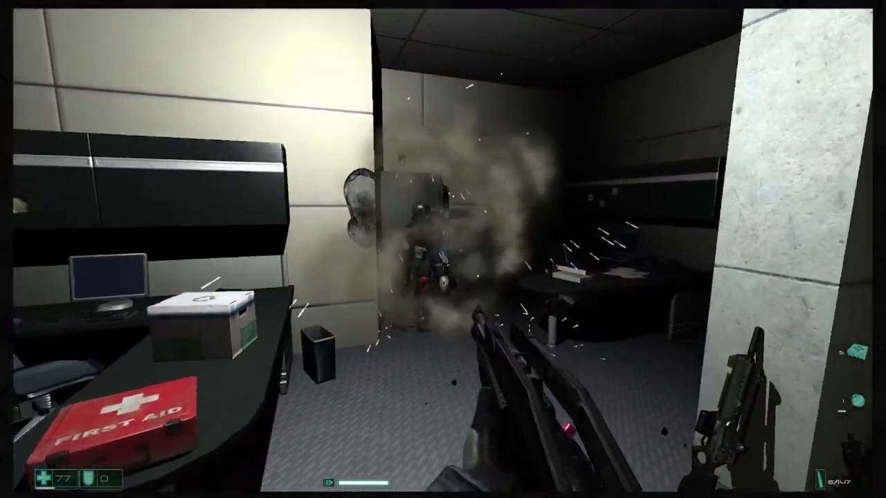
{"action": "key", "text": "w"}
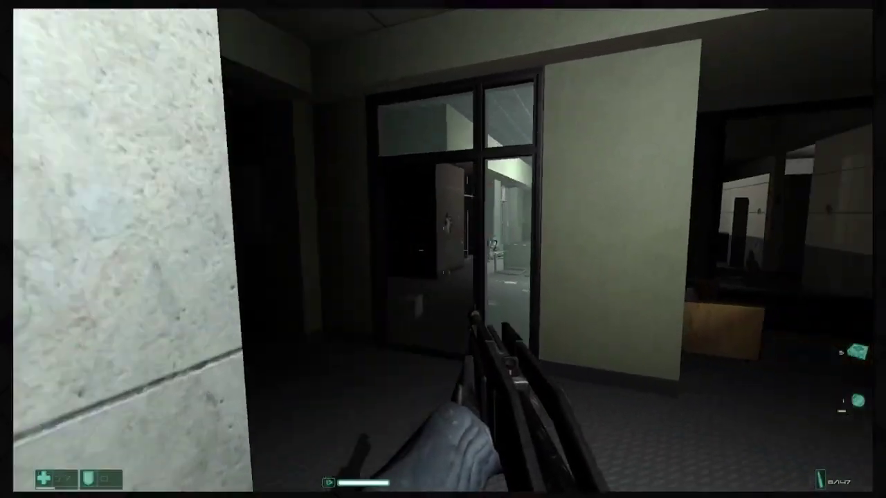
{"action": "key", "text": "w"}
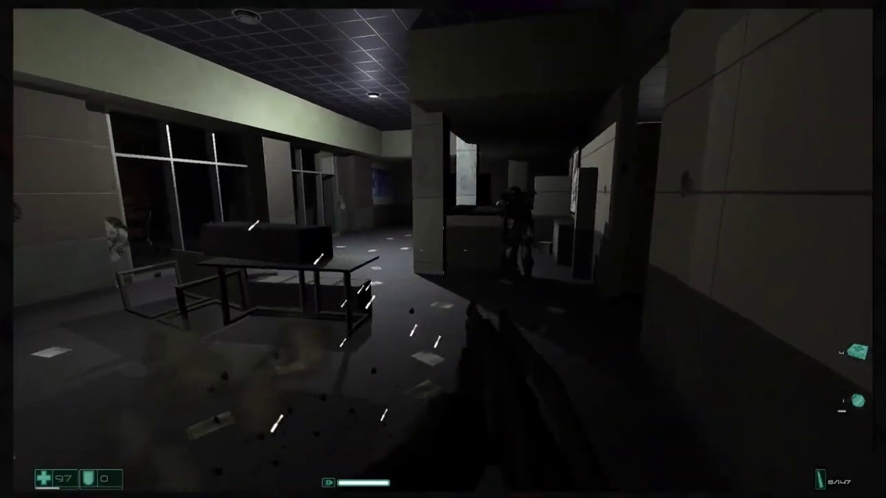
{"action": "key", "text": "w"}
{"action": "left_click", "coordinate": [443, 249]}
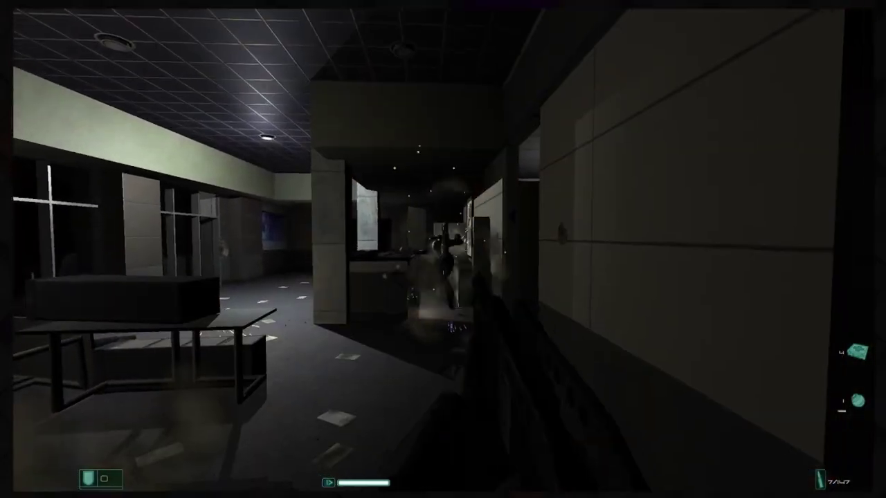
{"action": "key", "text": "w"}
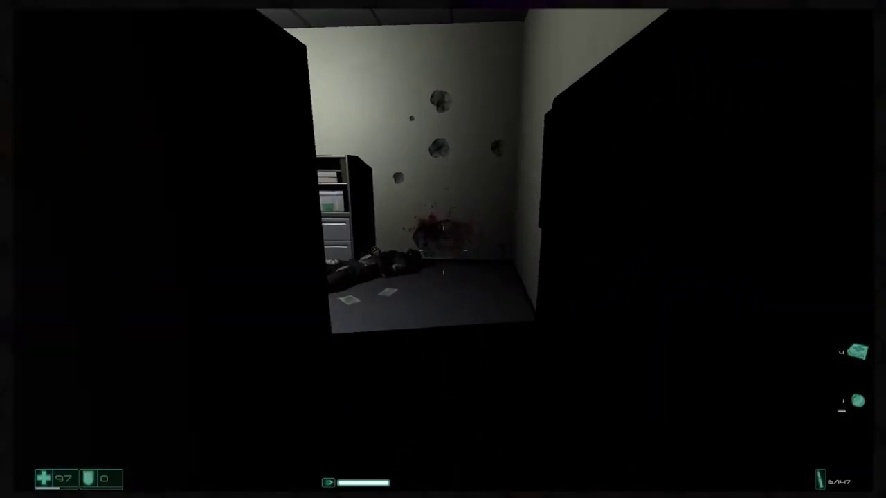
{"action": "key", "text": "r"}
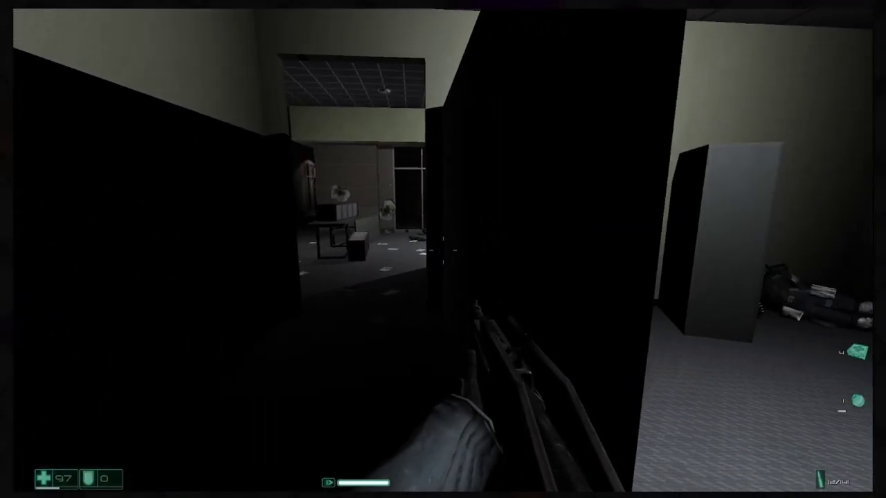
Step: Shoot the soldier beyond the glass doorway and approach the Health Booster by the pillar
{"action": "key", "text": "w"}
{"action": "key", "text": "w"}
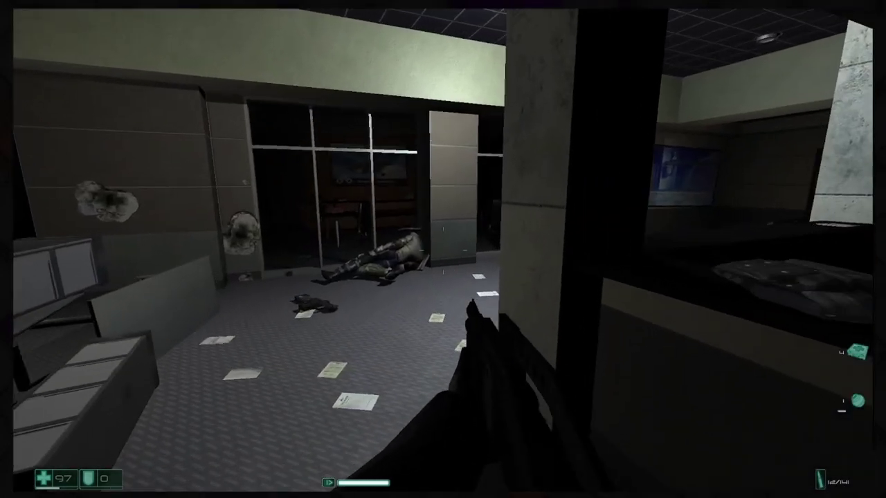
{"action": "key", "text": "w"}
{"action": "left_click_drag", "start_coordinate": [443, 249], "coordinate": [623, 249]}
{"action": "key", "text": "w"}
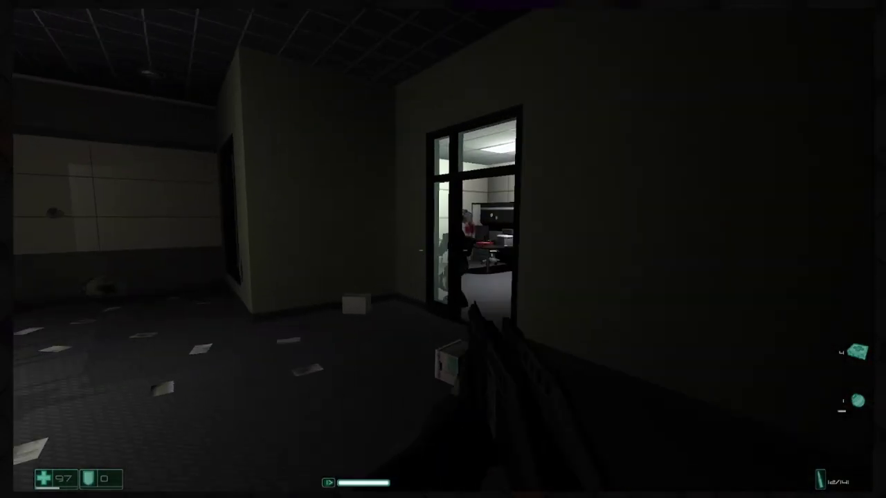
{"action": "left_click", "coordinate": [443, 249]}
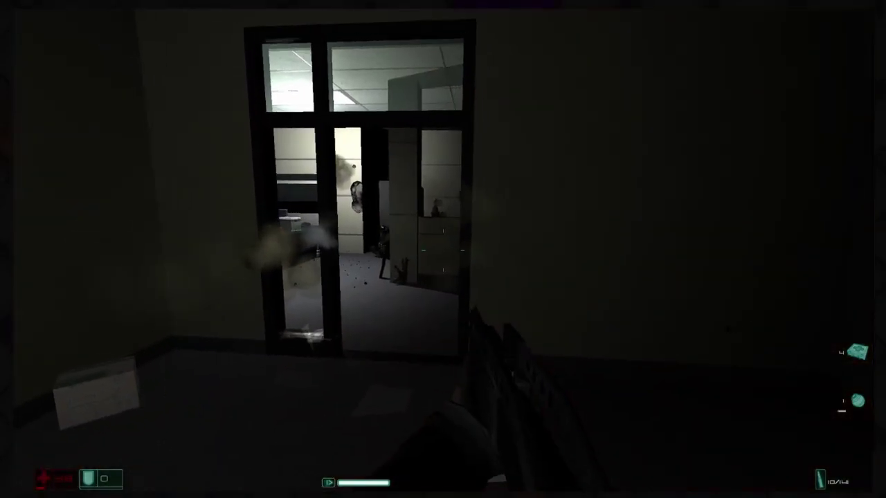
{"action": "key", "text": "w"}
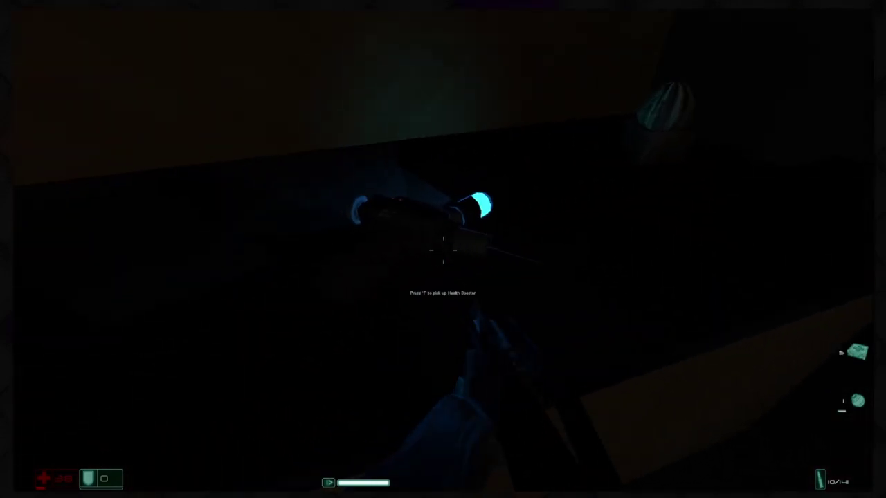
Step: Grab the Health Booster for 175 health and head through the dark offices to the glass-walled office
{"action": "key", "text": "w"}
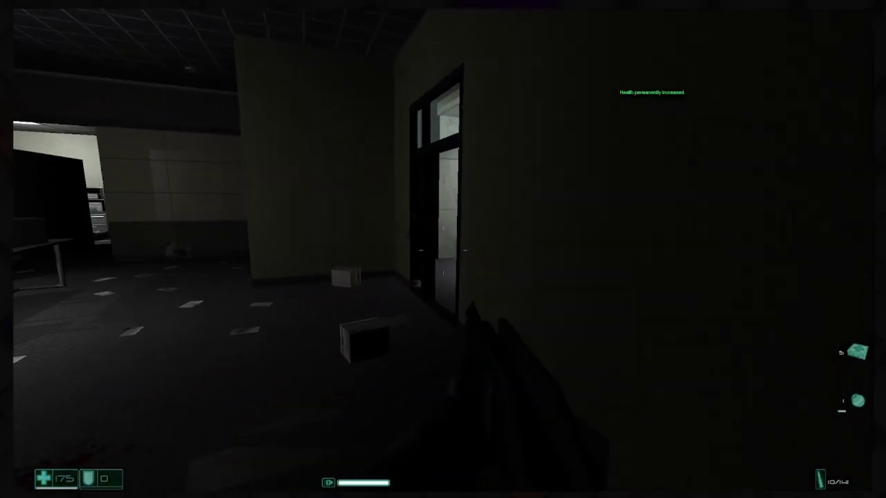
{"action": "key", "text": "w"}
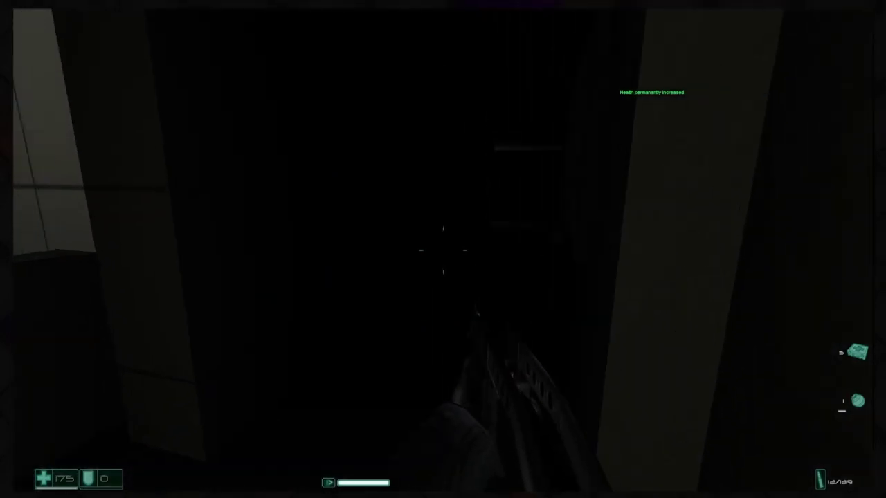
{"action": "key", "text": "f"}
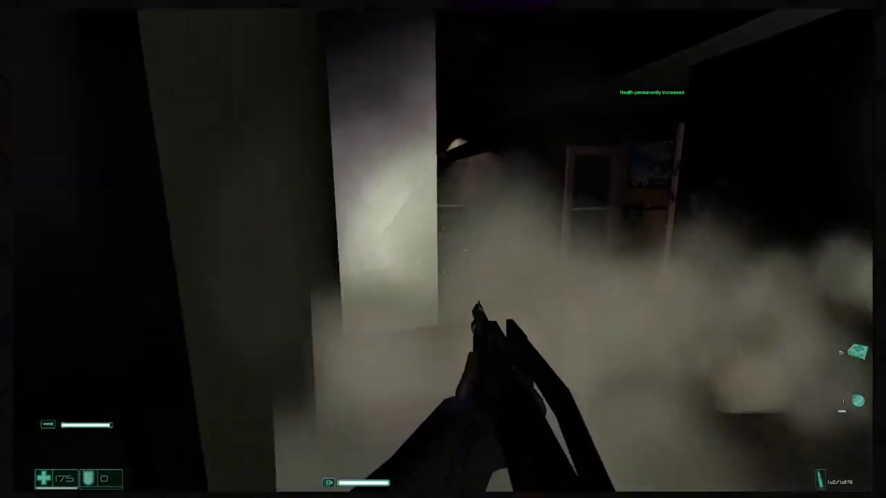
{"action": "key", "text": "w"}
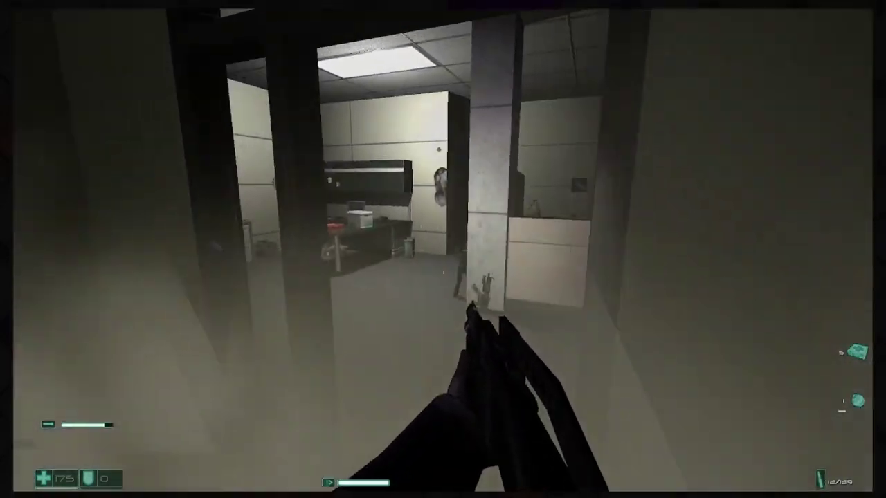
{"action": "key", "text": "w"}
{"action": "key", "text": "w"}
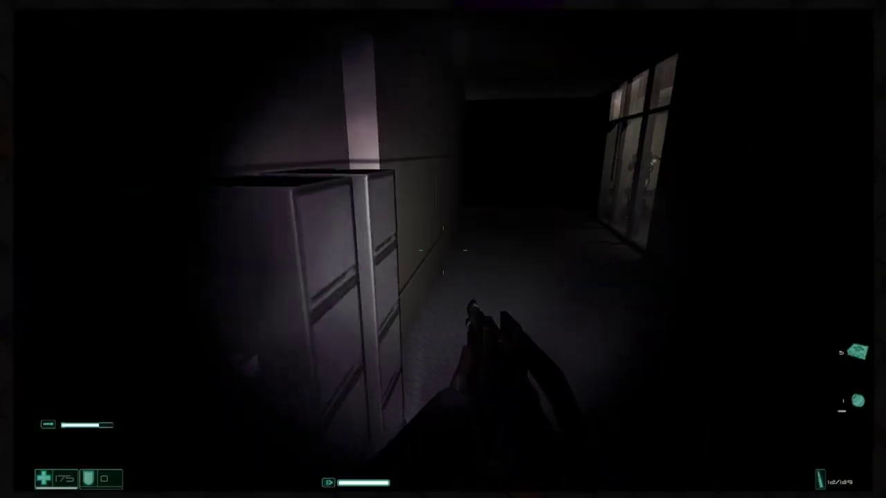
Step: Shoot the soldier behind the shattered glass and kill the one in the next office
{"action": "left_click", "coordinate": [442, 249]}
{"action": "key", "text": "w"}
{"action": "left_click", "coordinate": [443, 249]}
{"action": "left_click", "coordinate": [443, 249]}
{"action": "key", "text": "w"}
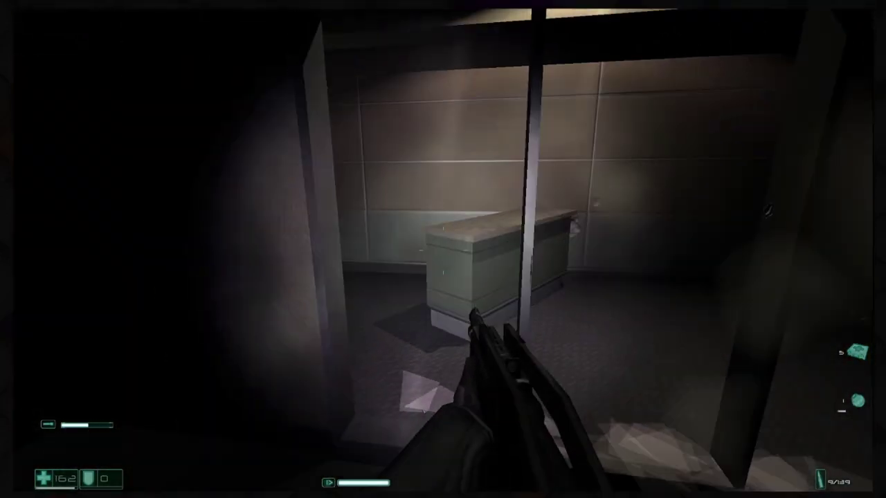
{"action": "key", "text": "w"}
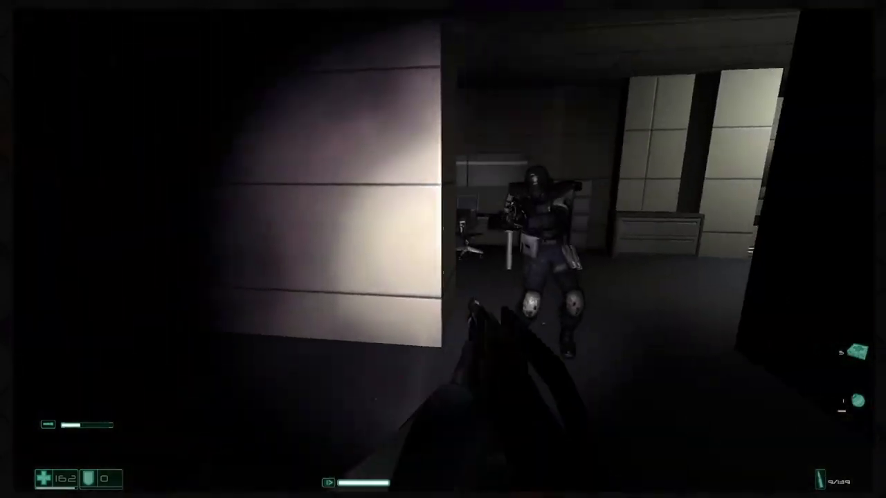
{"action": "left_click", "coordinate": [443, 249]}
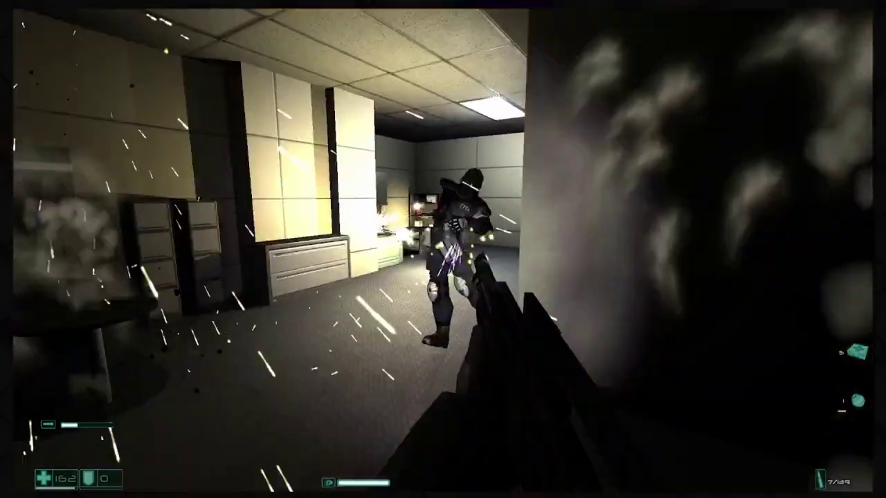
Step: Reload the shotgun, return to the corridor, and trade shotgun blasts until killed at 58 health
{"action": "key", "text": "w"}
{"action": "key", "text": "r"}
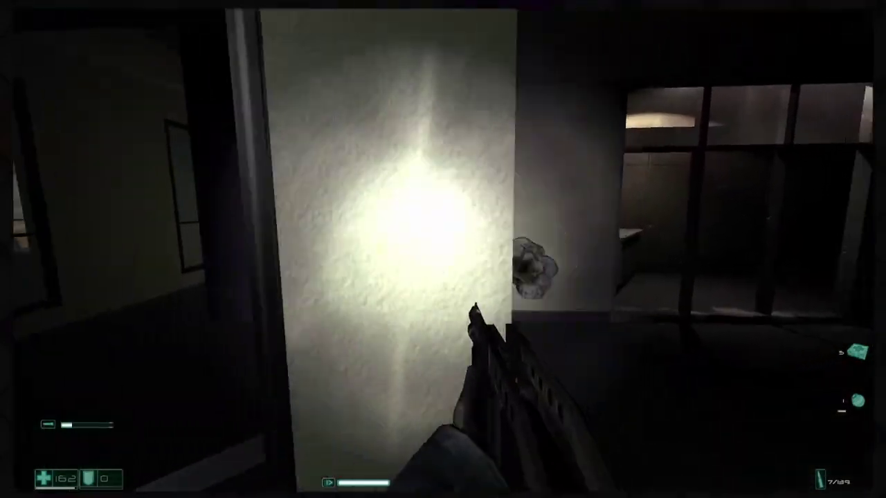
{"action": "key", "text": "w"}
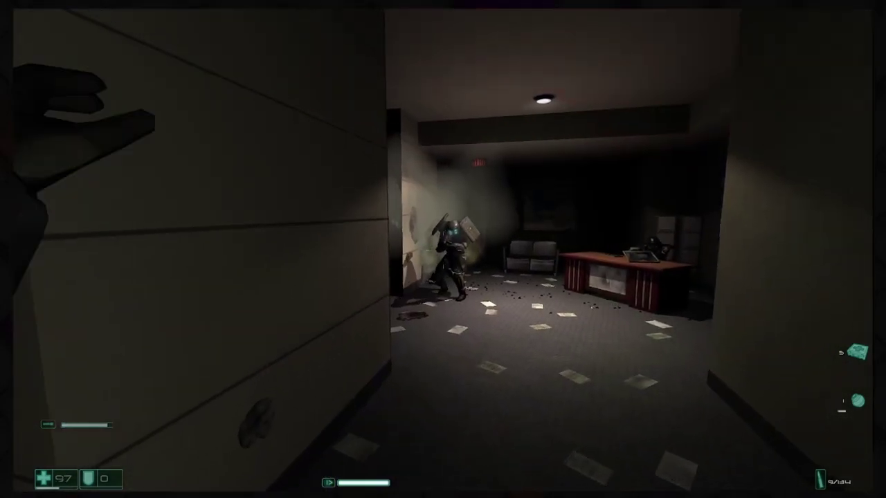
{"action": "key", "text": "d"}
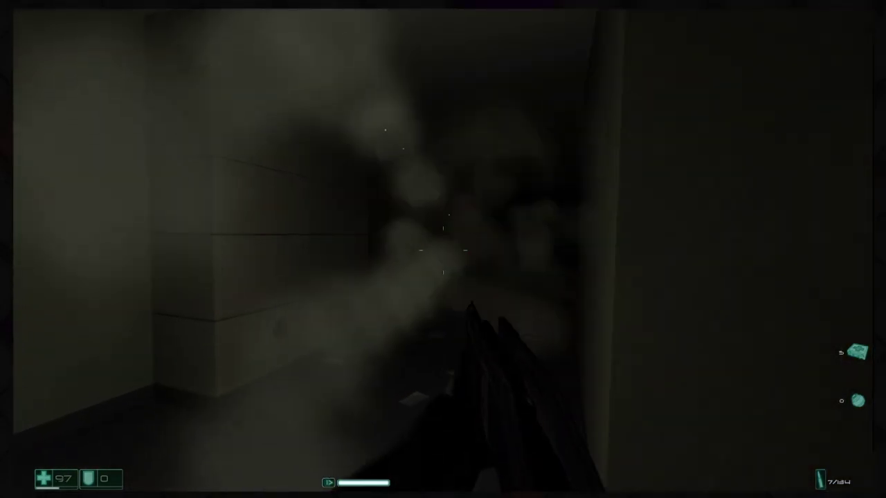
{"action": "left_click", "coordinate": [443, 249]}
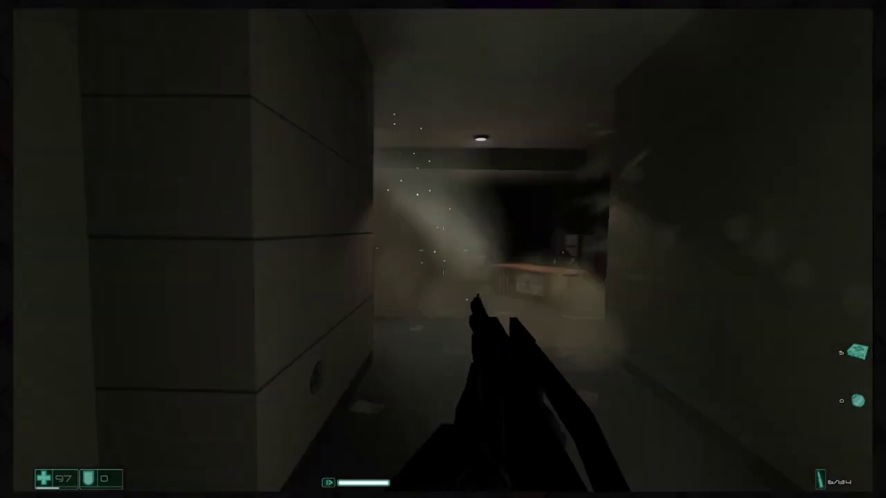
{"action": "left_click", "coordinate": [443, 250]}
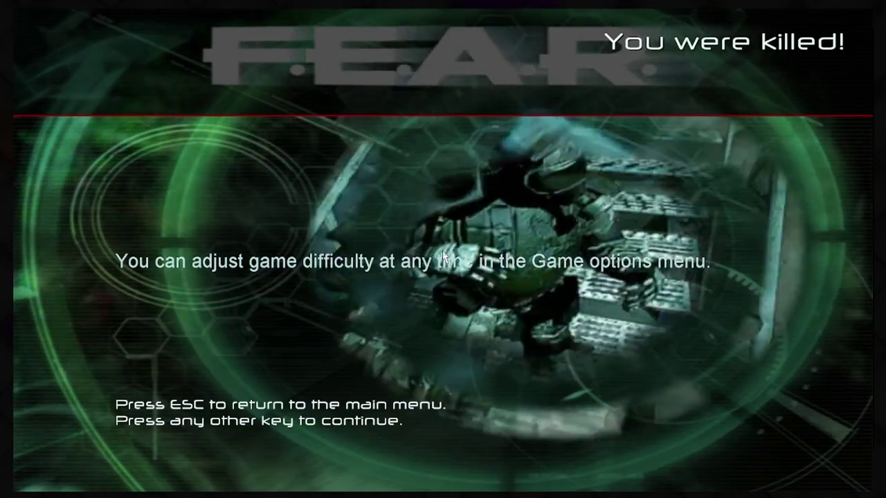
Step: Continue past the 'You were killed!' screen, respawning with 111 health and 70 armor
{"action": "left_click", "coordinate": [451, 274]}
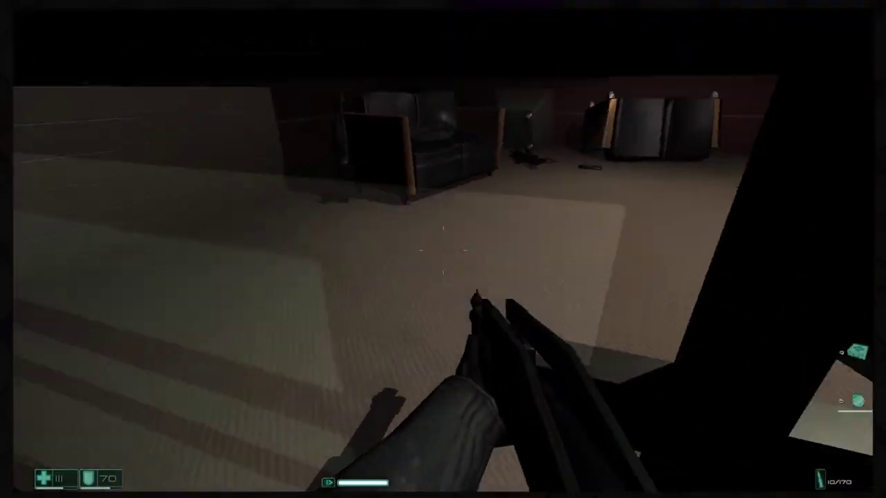
Step: Grab the body armor, grenade the window, use a medkit, and shoot soldiers until killed at 61 health
{"action": "key", "text": "f"}
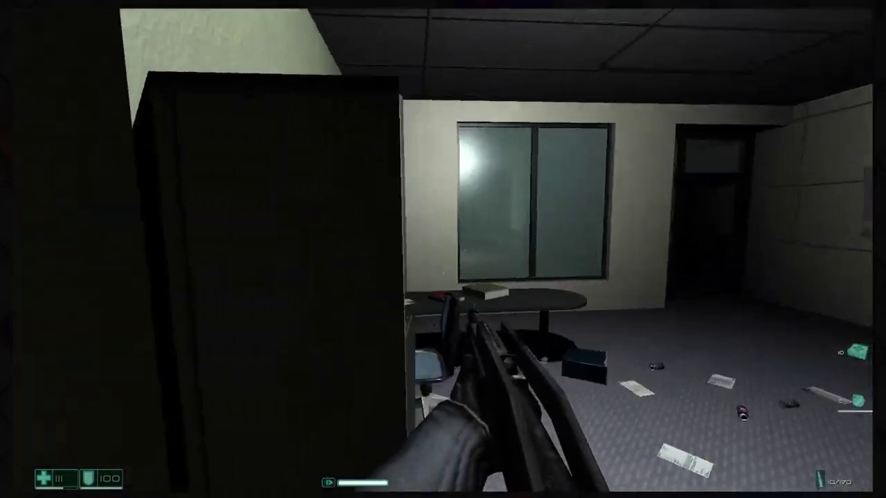
{"action": "key", "text": "g"}
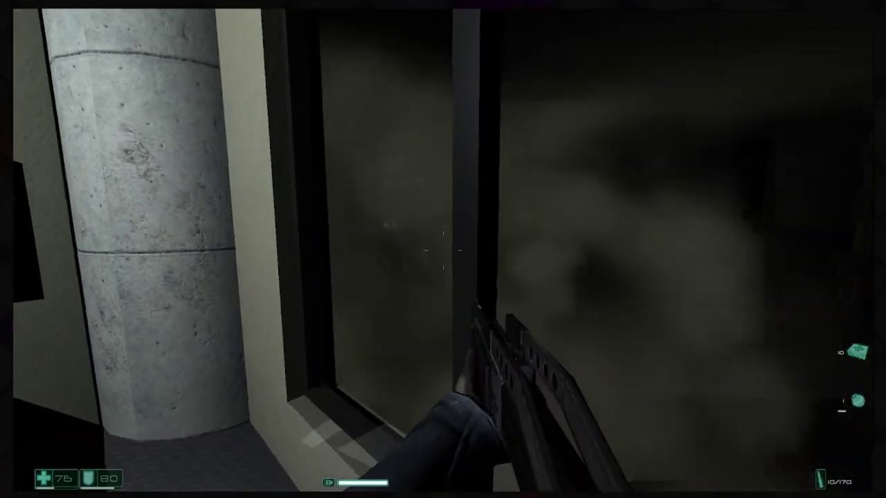
{"action": "left_click", "coordinate": [443, 249]}
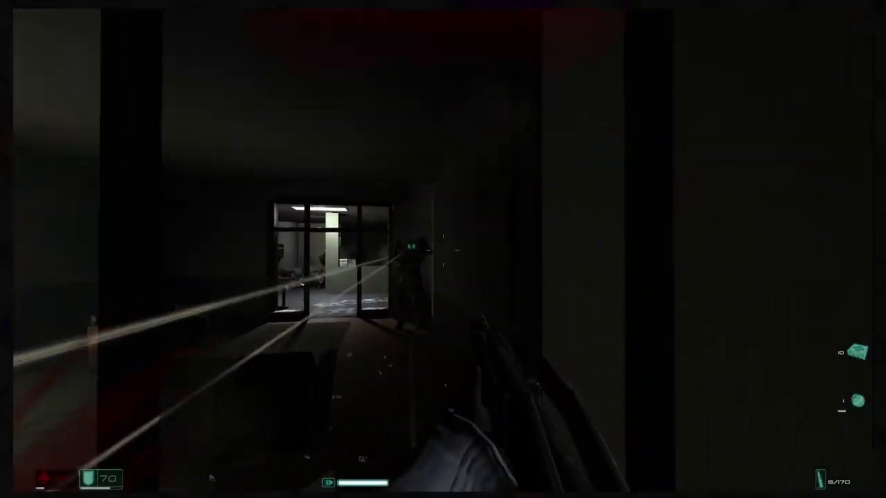
{"action": "key", "text": "z"}
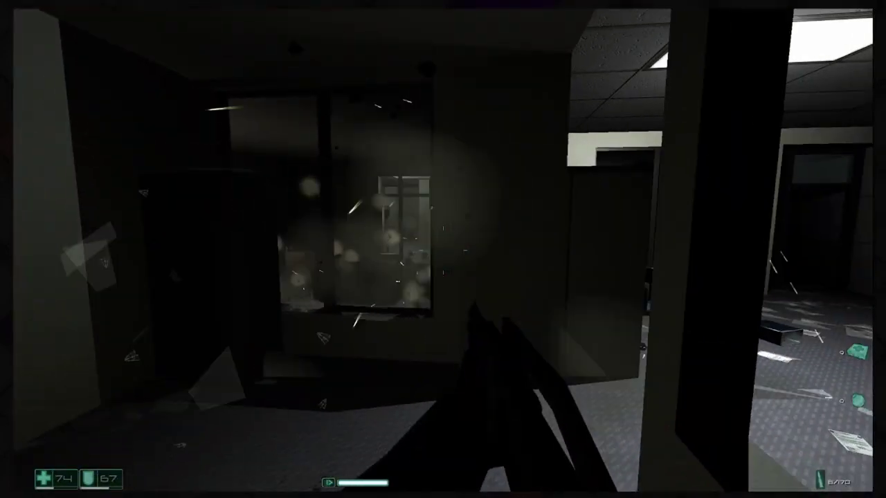
{"action": "left_click", "coordinate": [443, 249]}
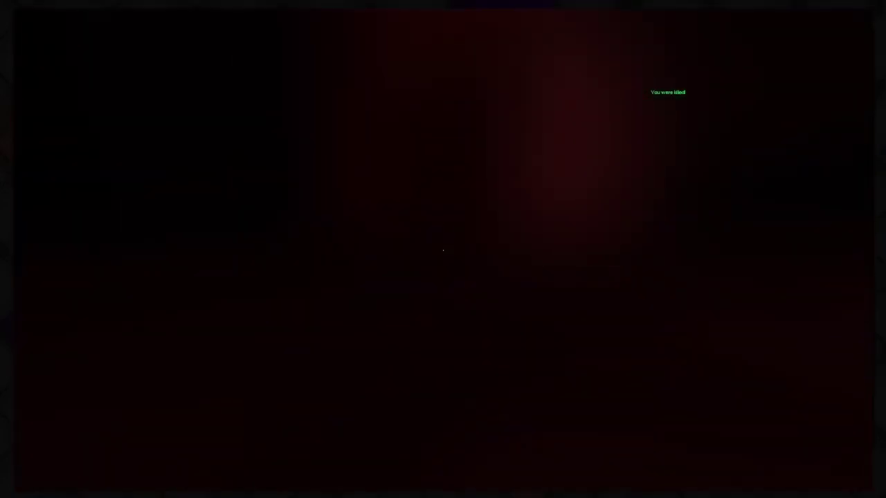
Step: Click past the death screen to respawn with dual pistols and 100 armour
{"action": "left_click", "coordinate": [443, 250]}
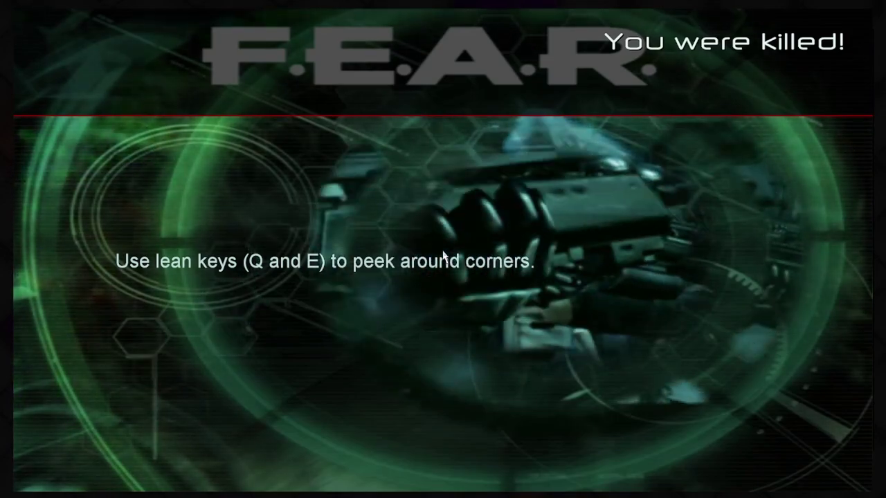
{"action": "left_click", "coordinate": [443, 255]}
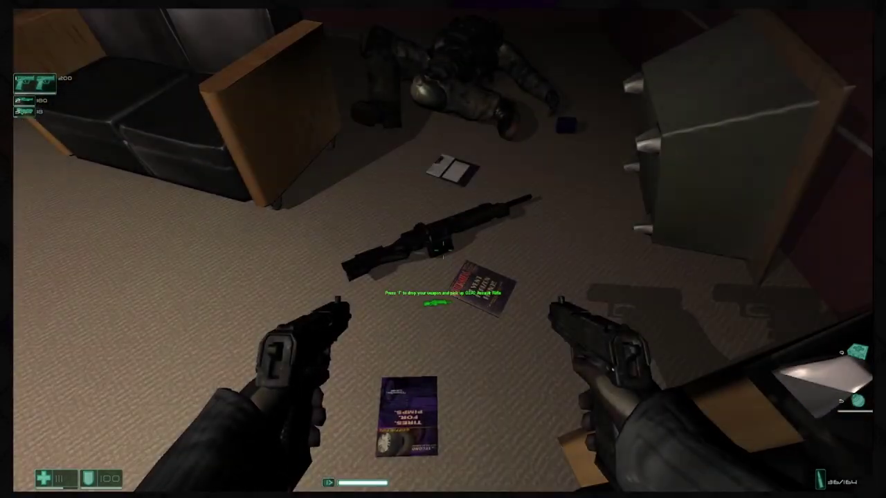
Step: Swap to the assault rifle, gathering ammo to 150 from bodies across the balcony and corridor
{"action": "key", "text": "f"}
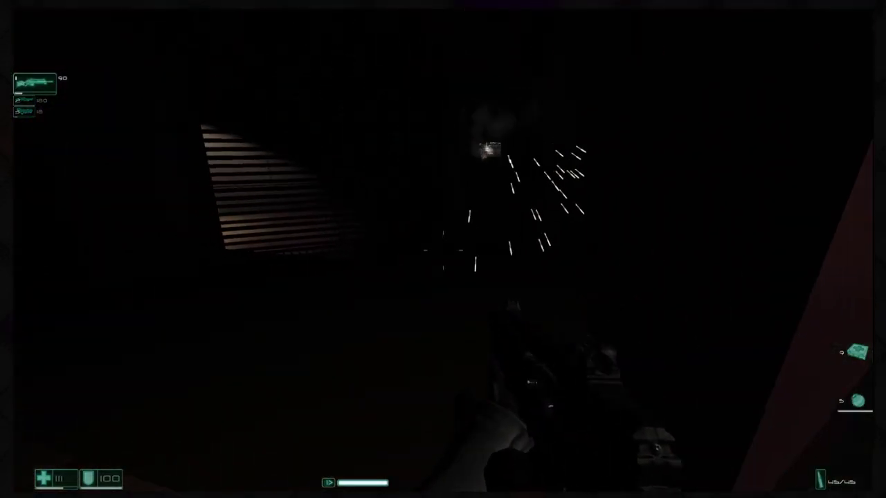
{"action": "key", "text": "w"}
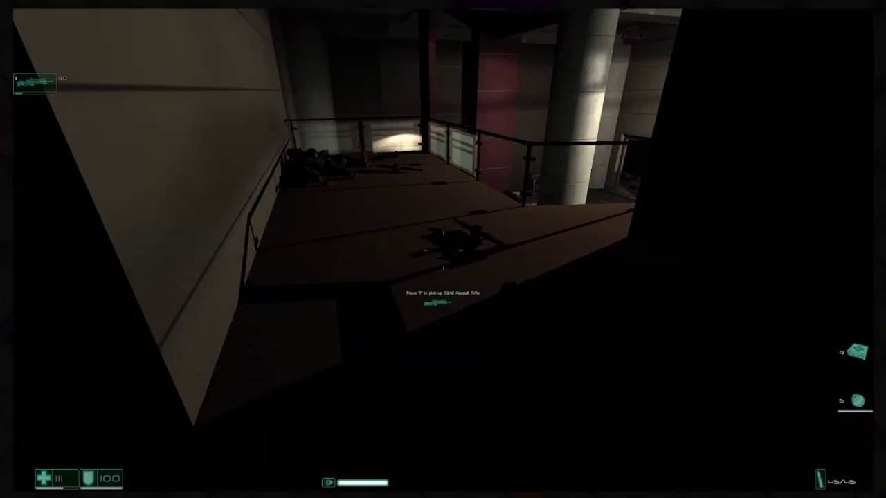
{"action": "key", "text": "w"}
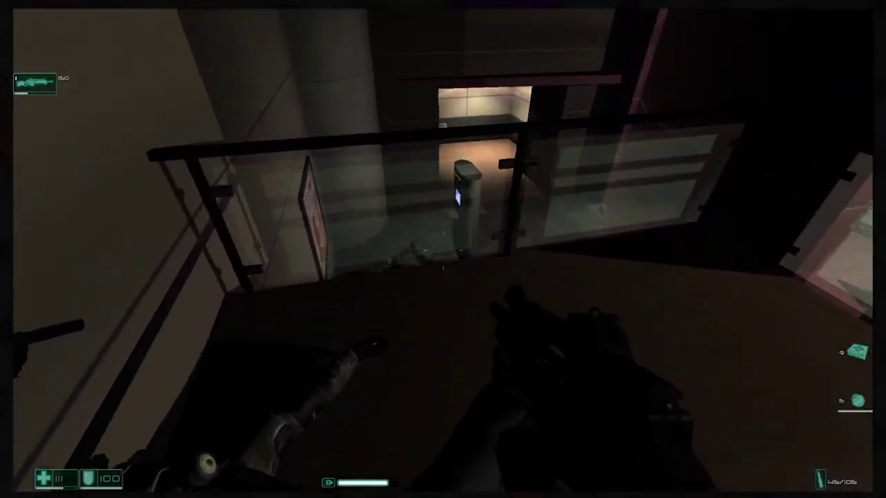
{"action": "key", "text": "w"}
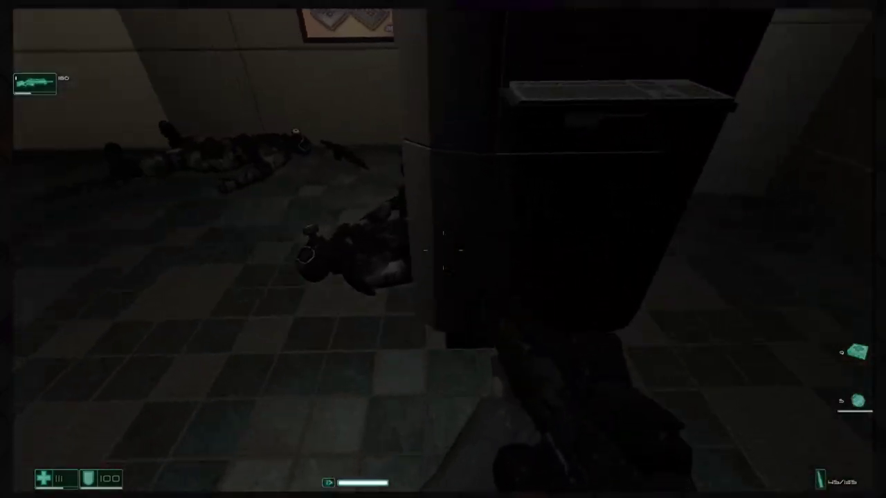
{"action": "key", "text": "w"}
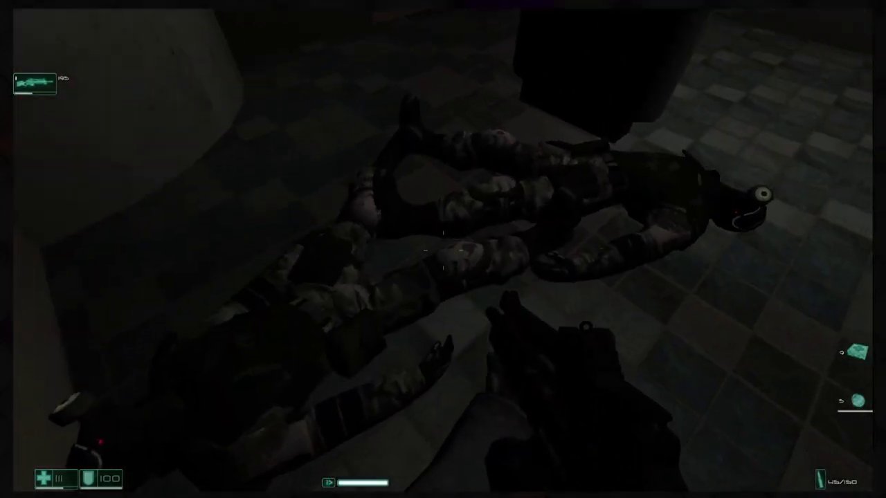
{"action": "key", "text": "w"}
{"action": "key", "text": "w"}
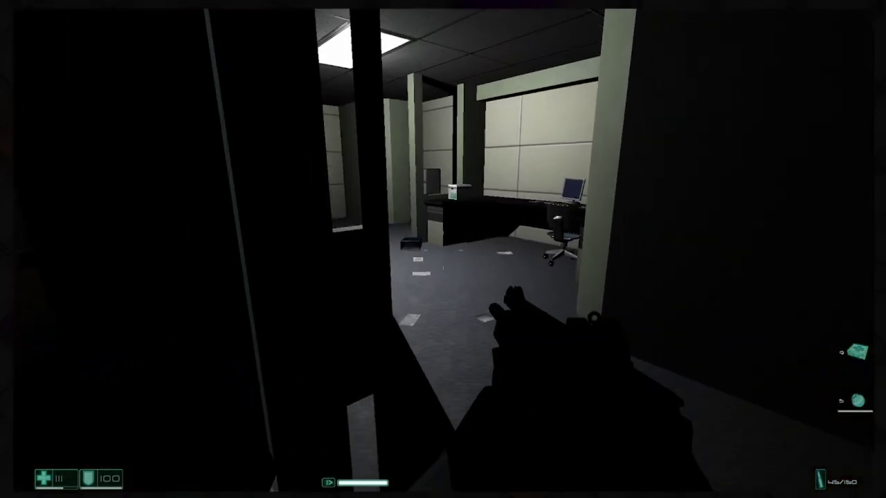
Step: Move into the office, throw a grenade at the window, and back away from the smoke
{"action": "key", "text": "w"}
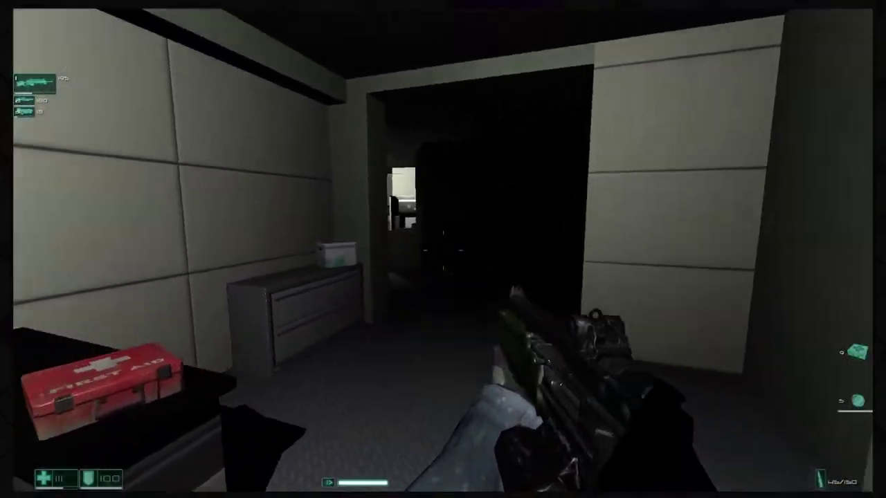
{"action": "key", "text": "w"}
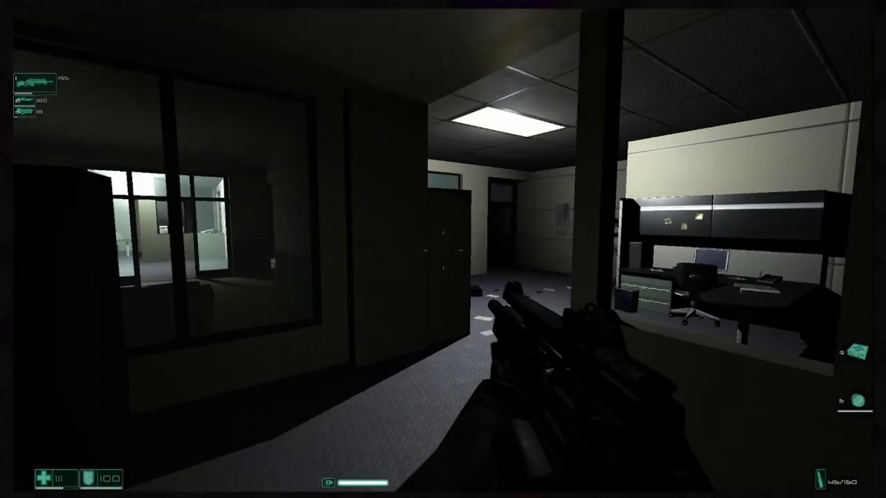
{"action": "key", "text": "w"}
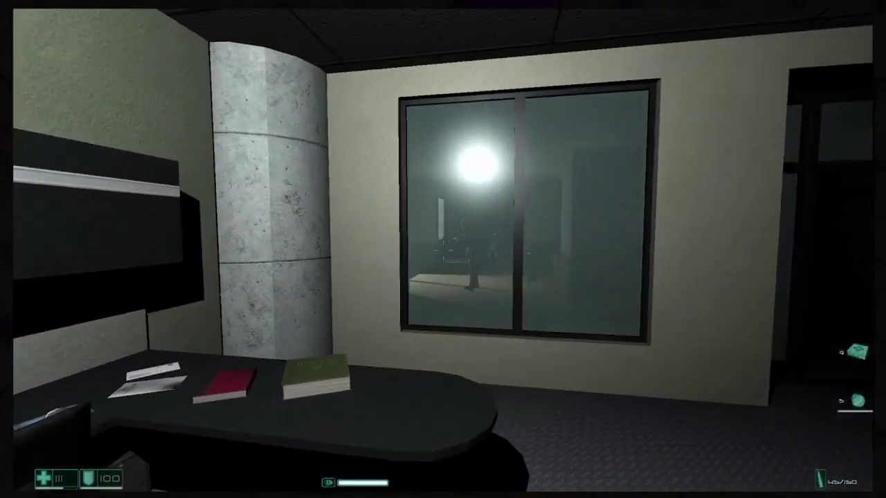
{"action": "key", "text": "g"}
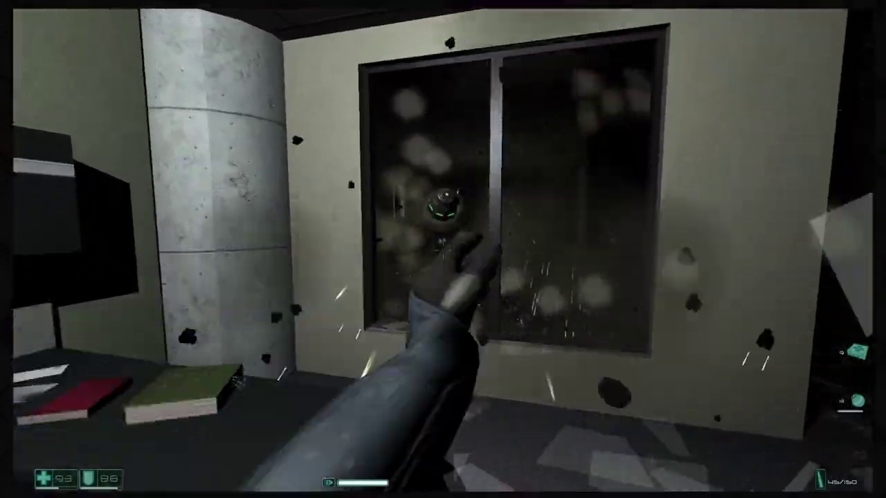
{"action": "key", "text": "s"}
{"action": "key", "text": "s"}
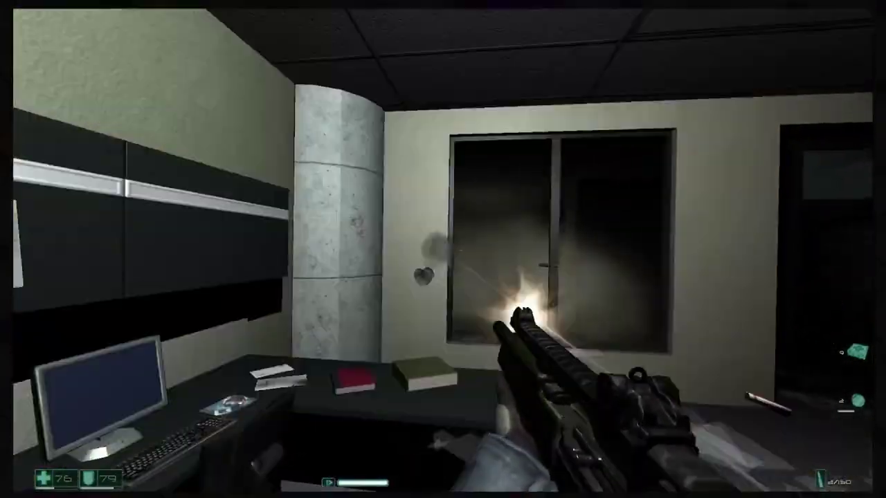
Step: Reload and shoot the soldiers outside the window while health returns to 100
{"action": "key", "text": "r"}
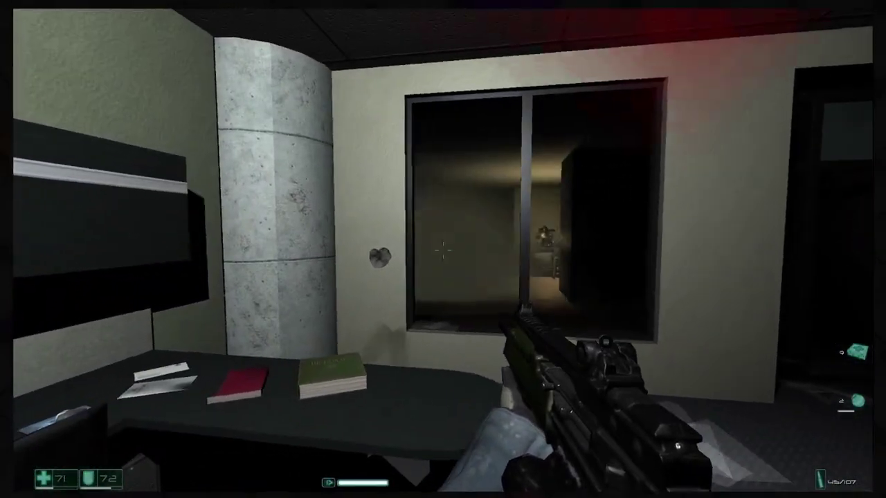
{"action": "left_click", "coordinate": [443, 249]}
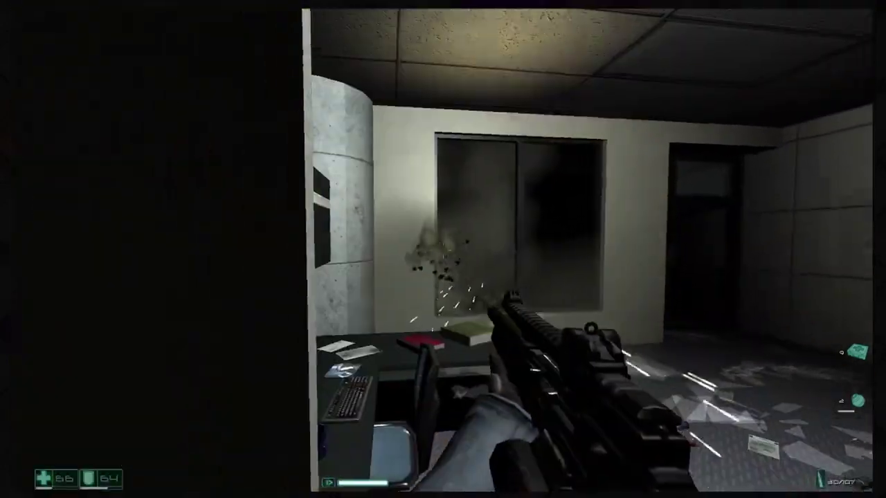
{"action": "left_click", "coordinate": [443, 249]}
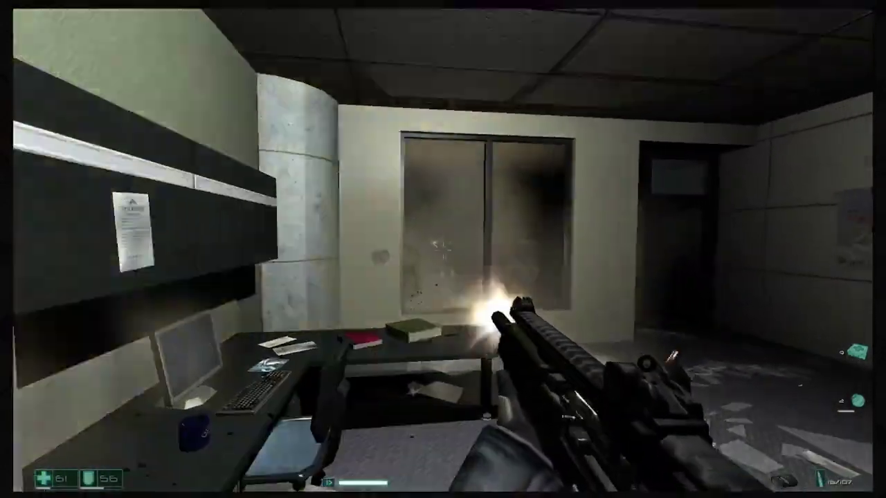
{"action": "left_click", "coordinate": [442, 249]}
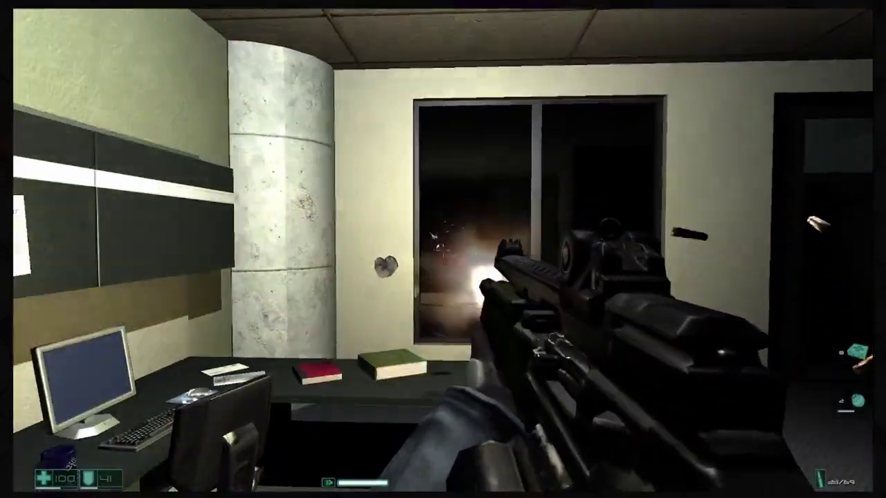
{"action": "left_click", "coordinate": [443, 249]}
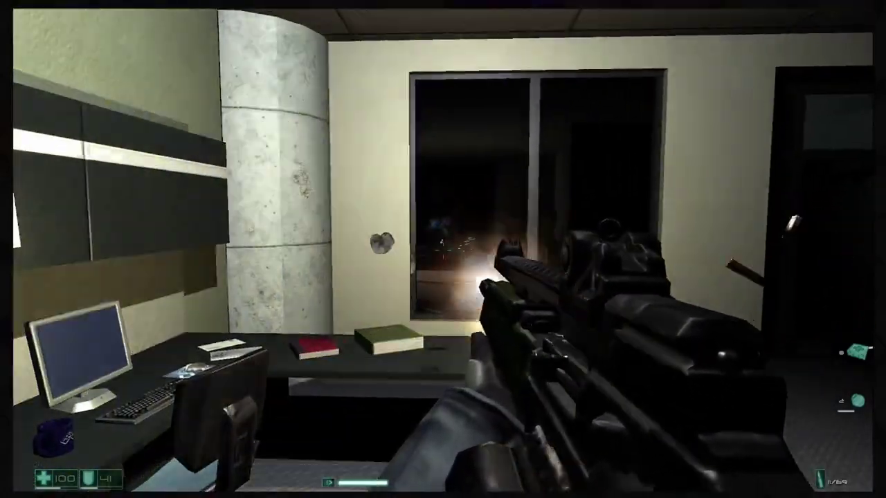
{"action": "left_click", "coordinate": [442, 249]}
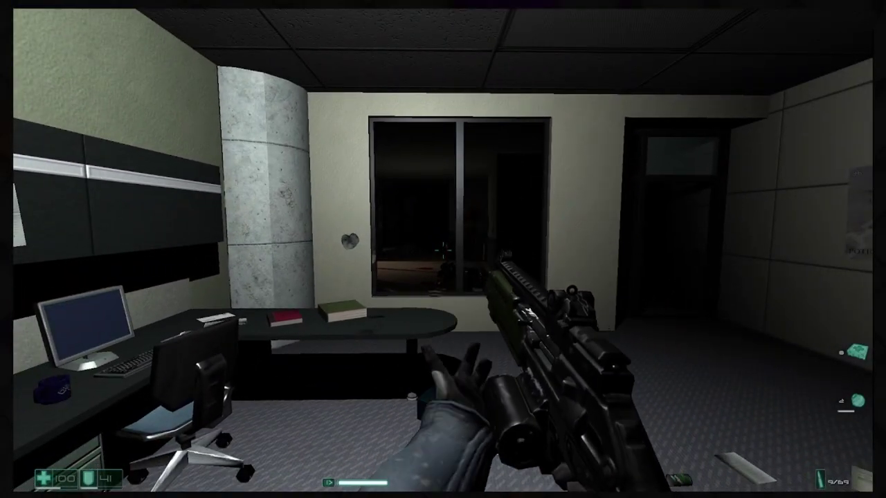
Step: Reload, climb through the broken window, and check the first office and its cubicle
{"action": "key", "text": "w"}
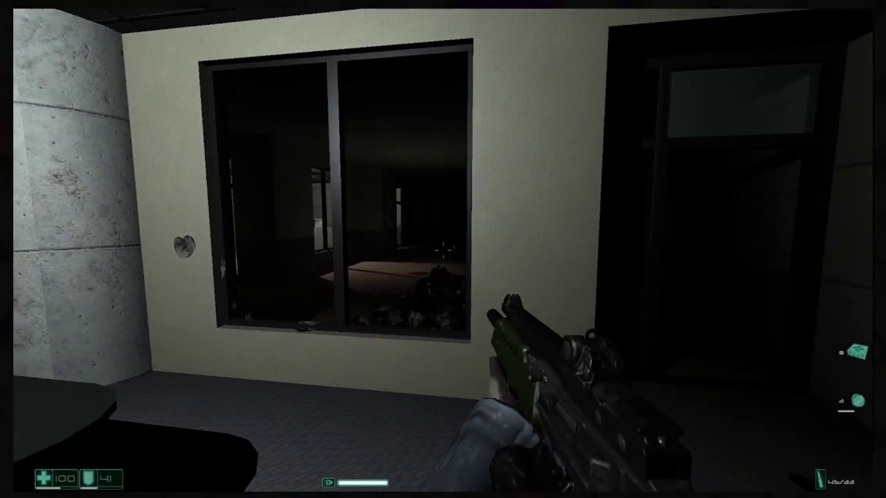
{"action": "key", "text": "w"}
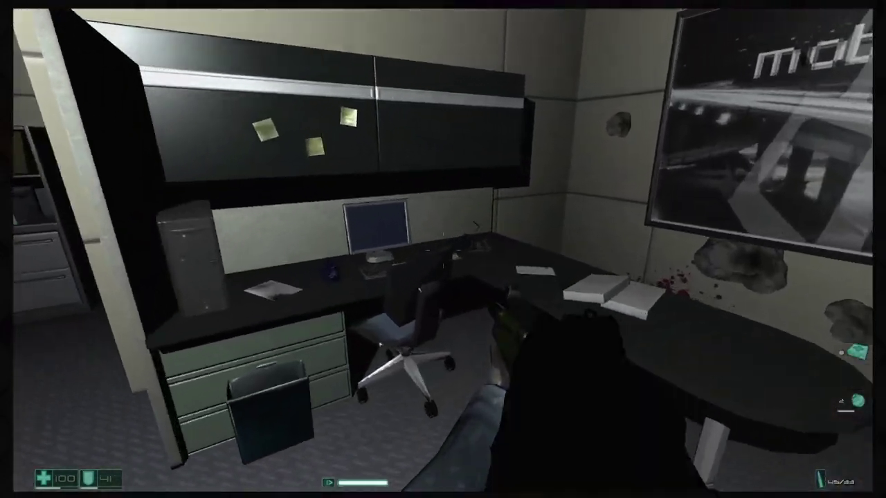
{"action": "key", "text": "w"}
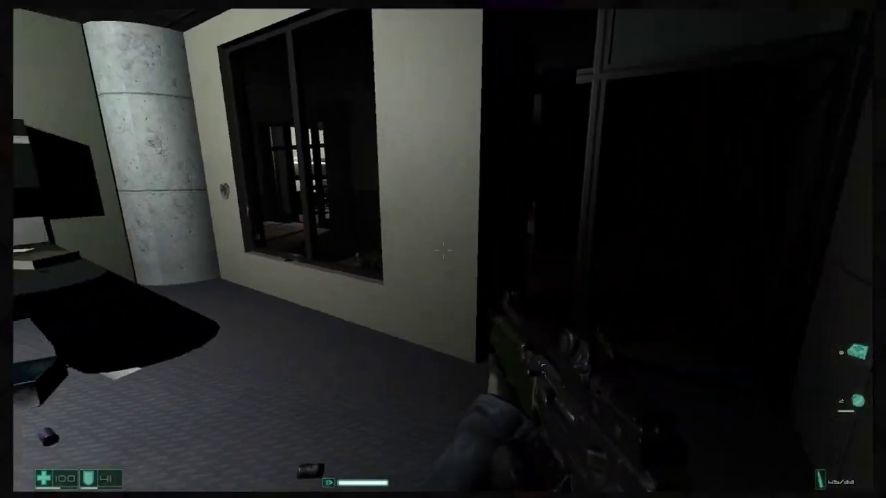
{"action": "key", "text": "w"}
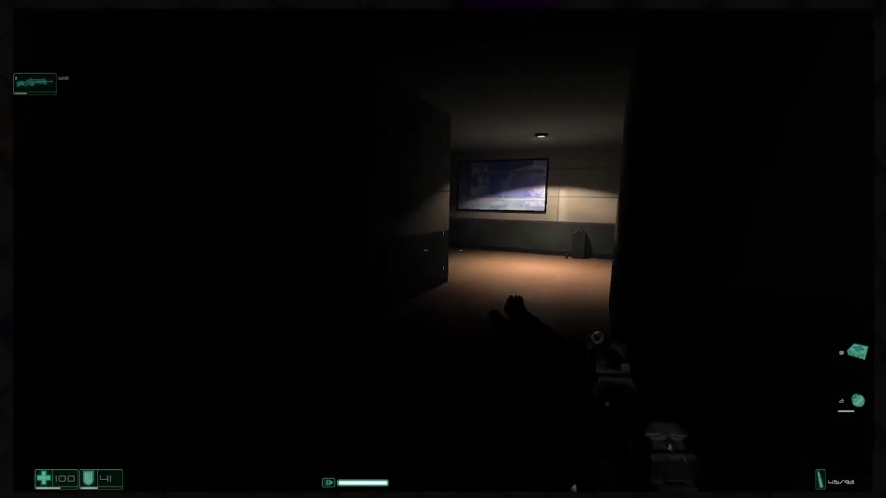
Step: Sweep the dark offices past the cubicles and bookshelf, then walk down the dim corridor
{"action": "key", "text": "w"}
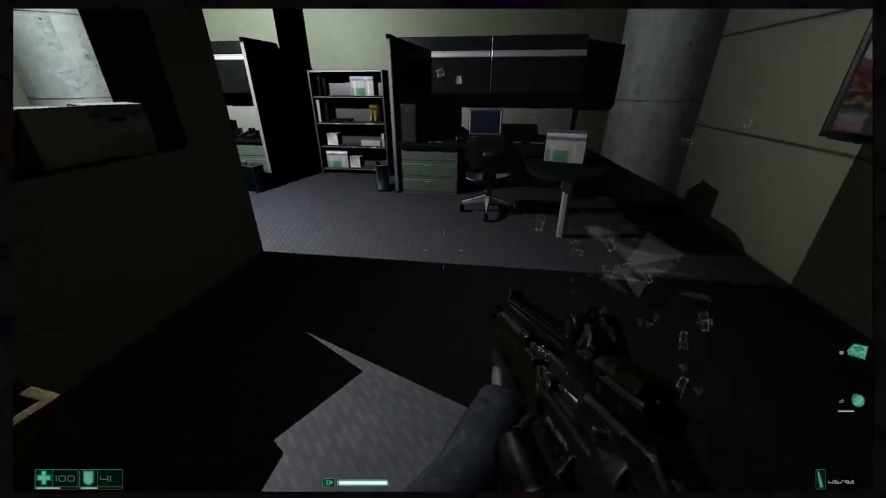
{"action": "key", "text": "w"}
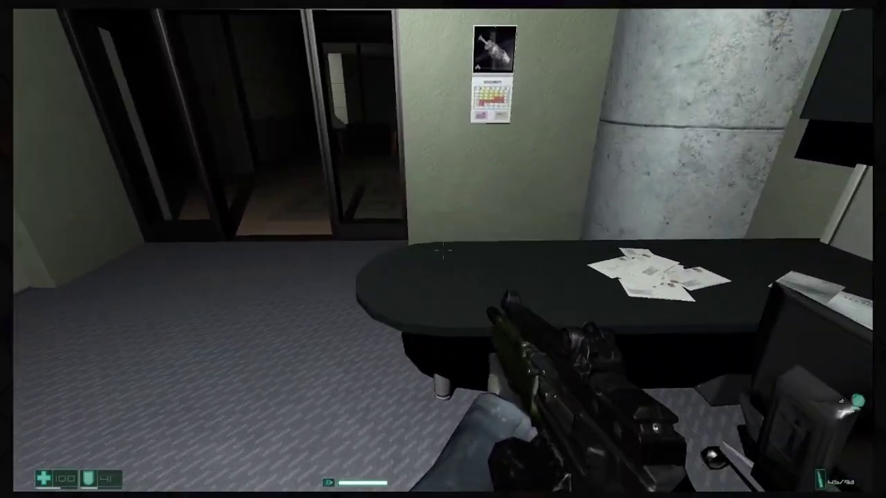
{"action": "key", "text": "w"}
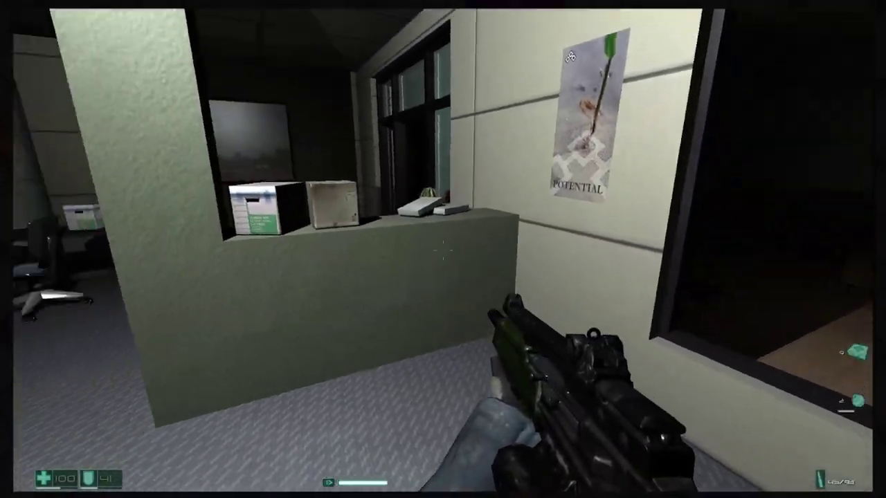
{"action": "key", "text": "w"}
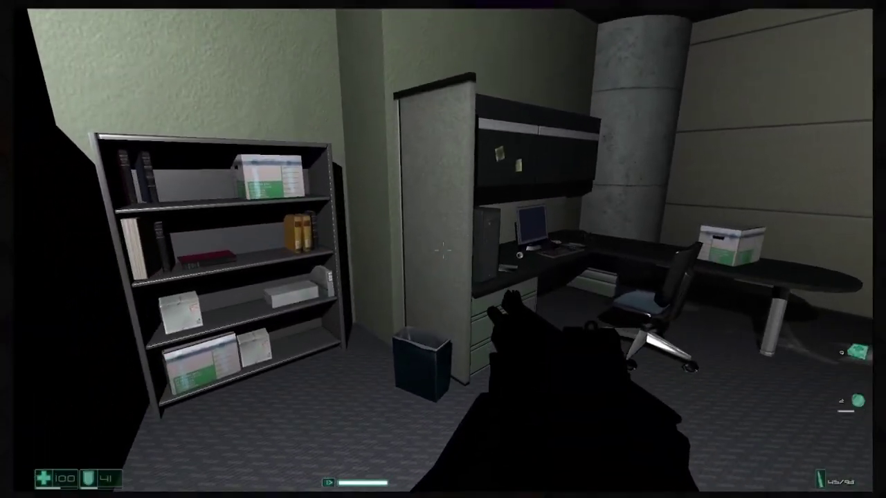
{"action": "key", "text": "w"}
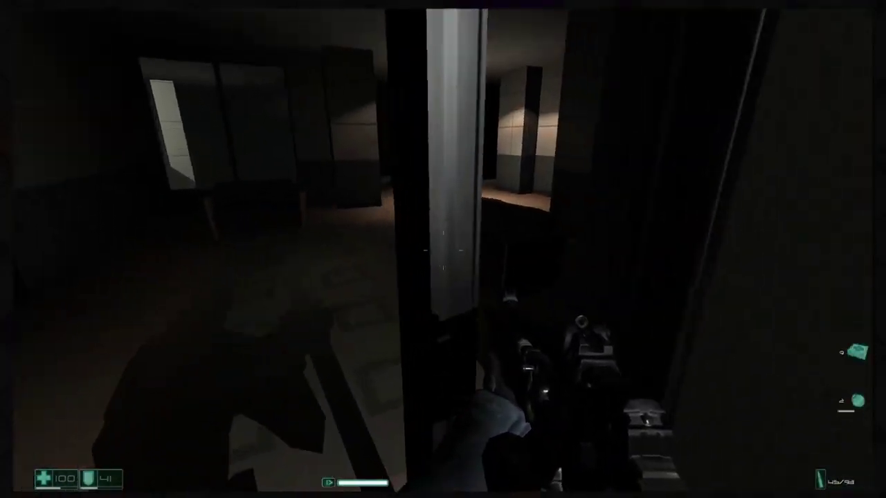
{"action": "key", "text": "w"}
{"action": "key", "text": "w"}
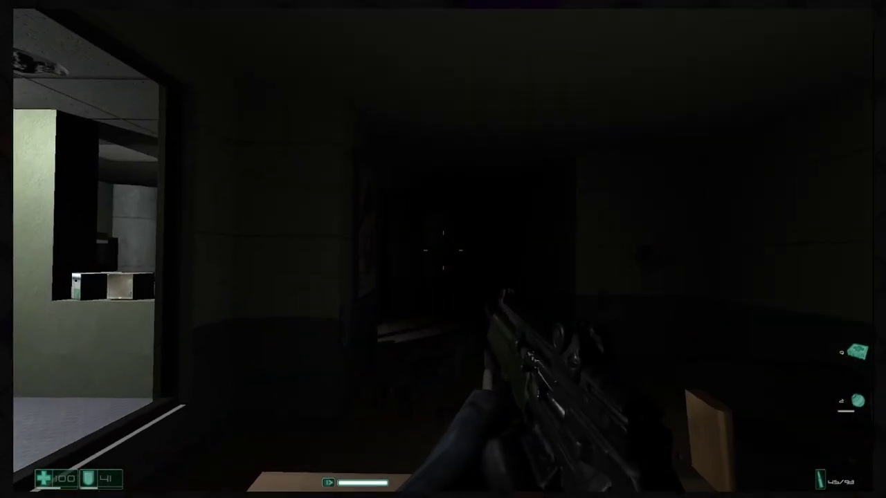
{"action": "key", "text": "w"}
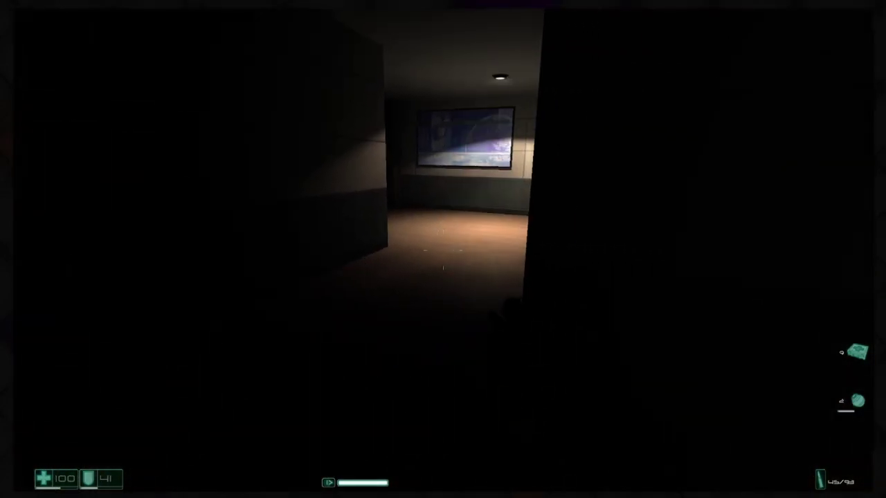
{"action": "key", "text": "w"}
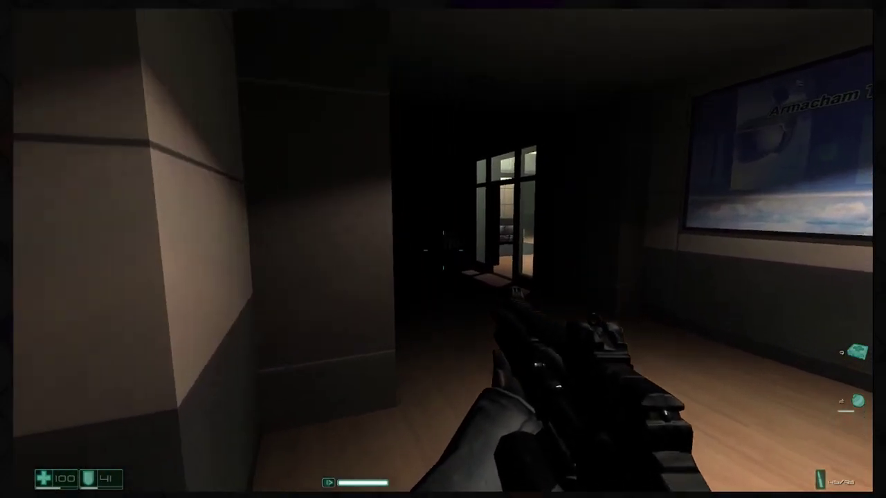
Step: Shoot out the lobby glass, step through, fire at the balcony soldier and reload
{"action": "key", "text": "w"}
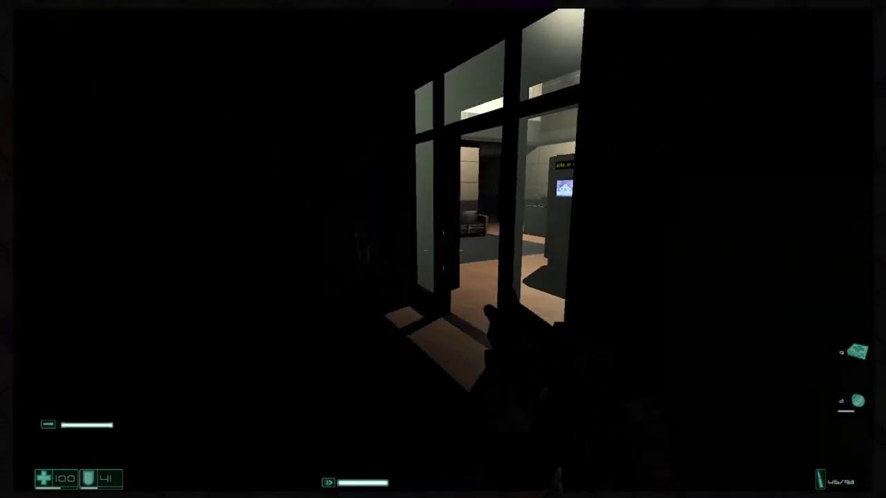
{"action": "key", "text": "w"}
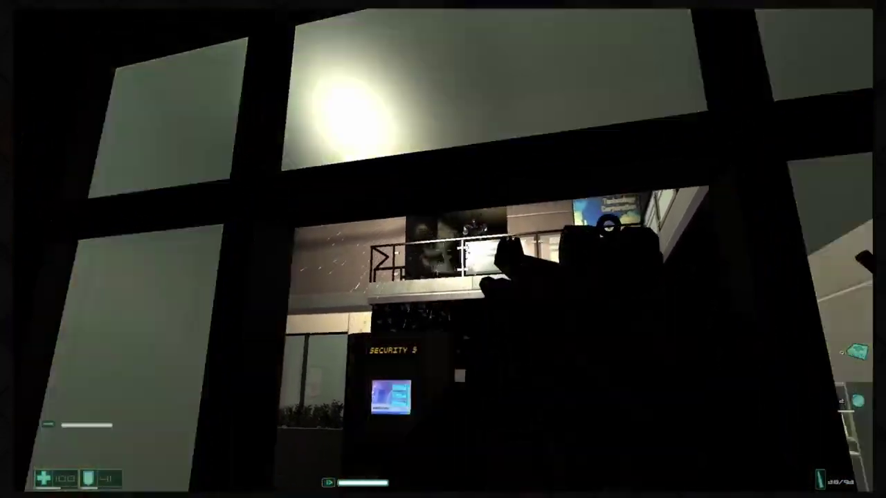
{"action": "left_click", "coordinate": [443, 249]}
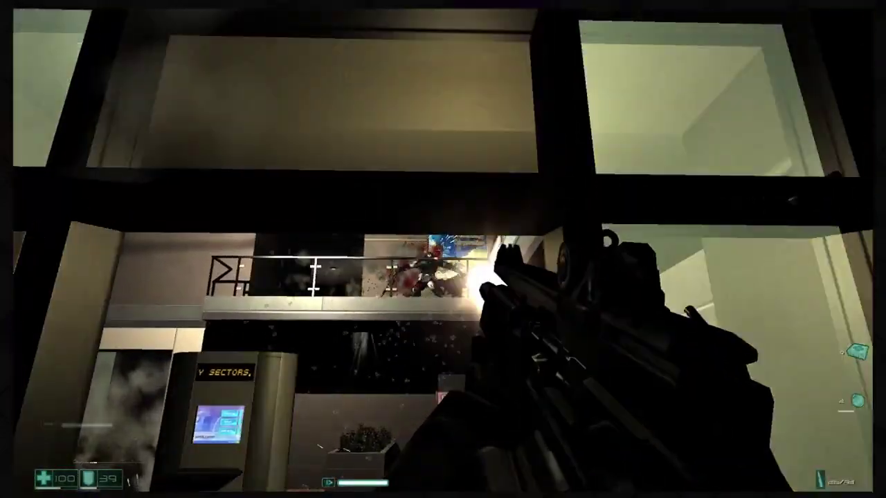
{"action": "key", "text": "w"}
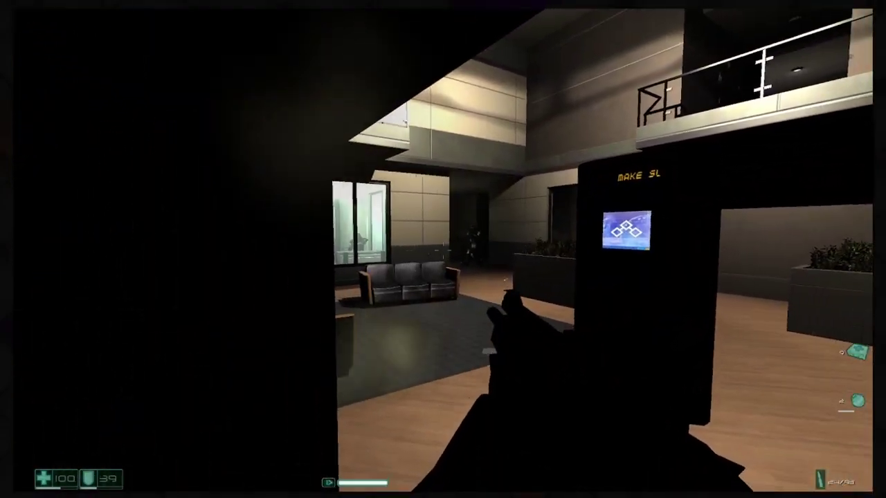
{"action": "left_click", "coordinate": [443, 249]}
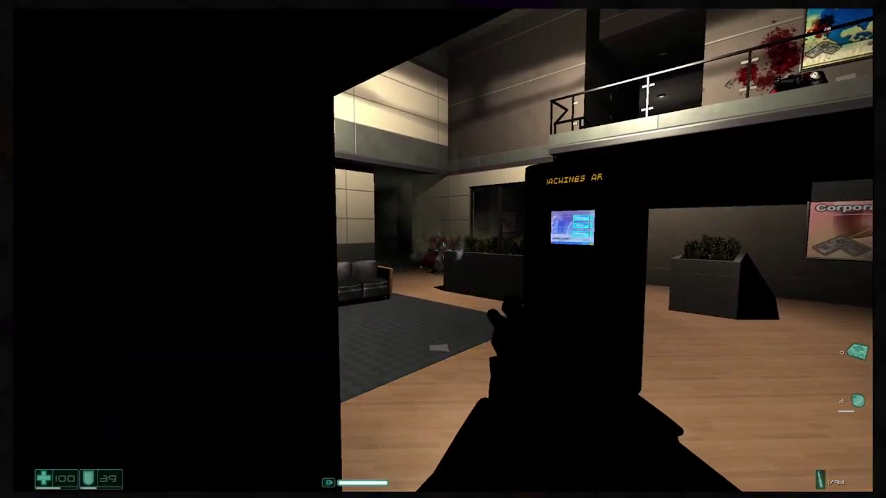
{"action": "key", "text": "r"}
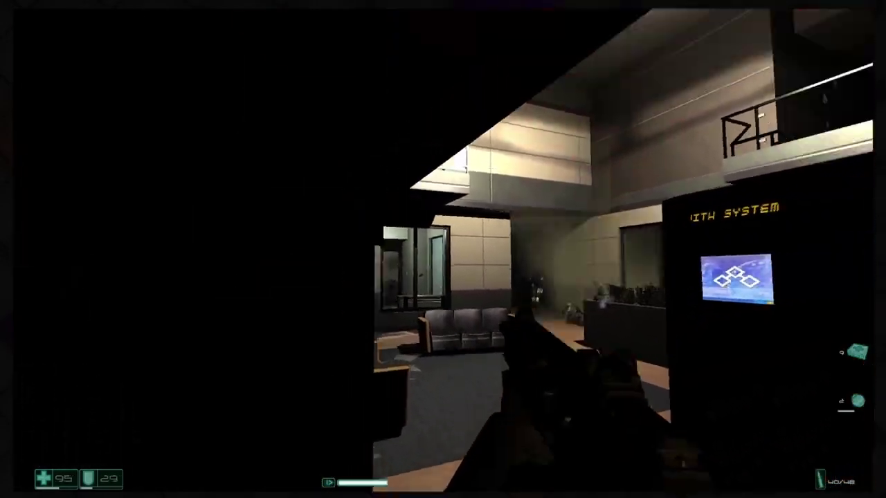
Step: Kill the soldier near the couch, then take cover by the kiosk and watch the balcony
{"action": "left_click", "coordinate": [443, 249]}
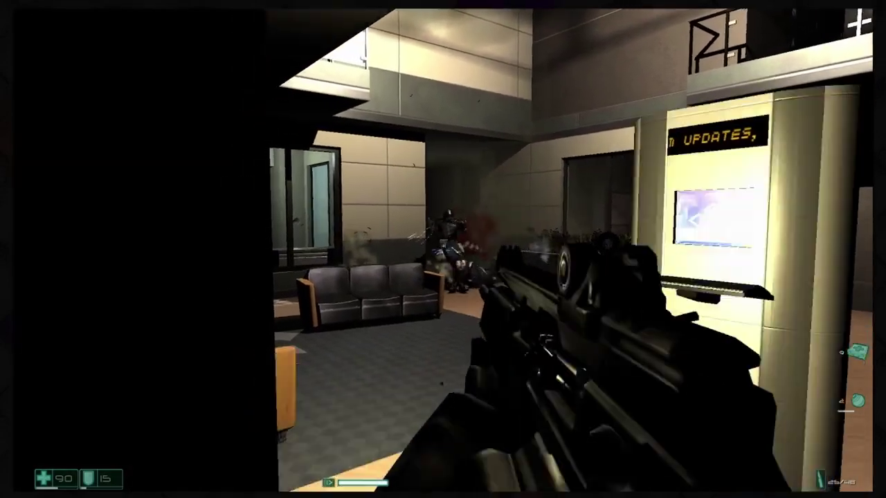
{"action": "left_click", "coordinate": [442, 249]}
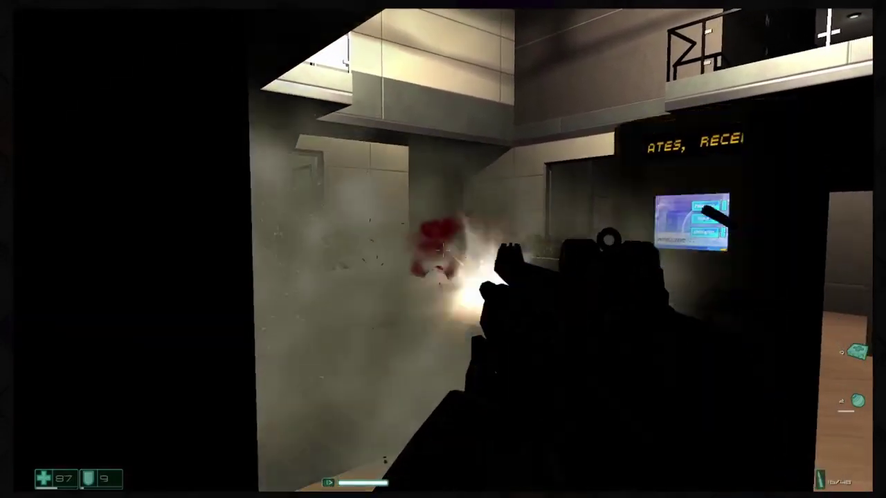
{"action": "key", "text": "w"}
{"action": "key", "text": "s"}
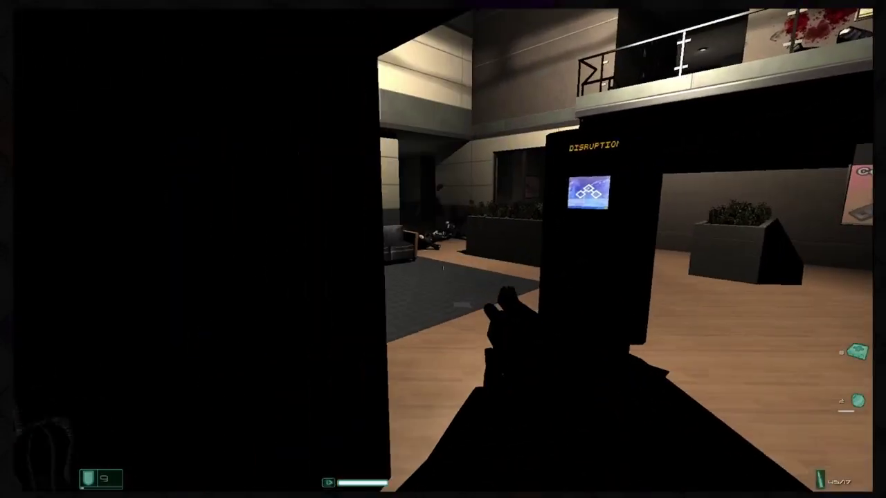
{"action": "key", "text": "w"}
{"action": "key", "text": "d"}
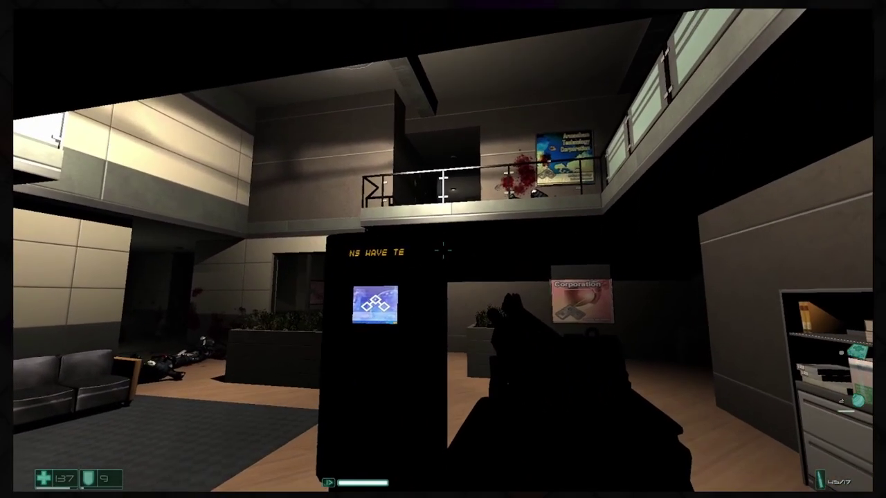
{"action": "key", "text": "s"}
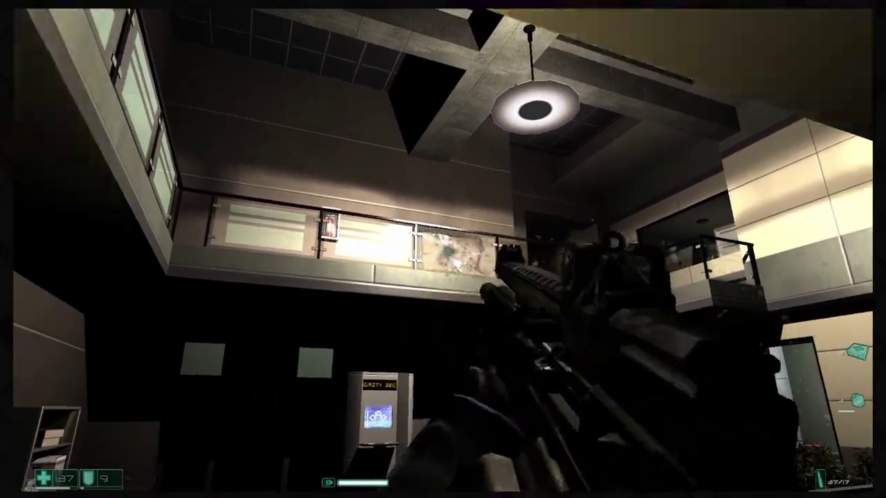
Step: Fire at the balcony enemies, reload, and cross the atrium into the dark offices
{"action": "left_click", "coordinate": [442, 249]}
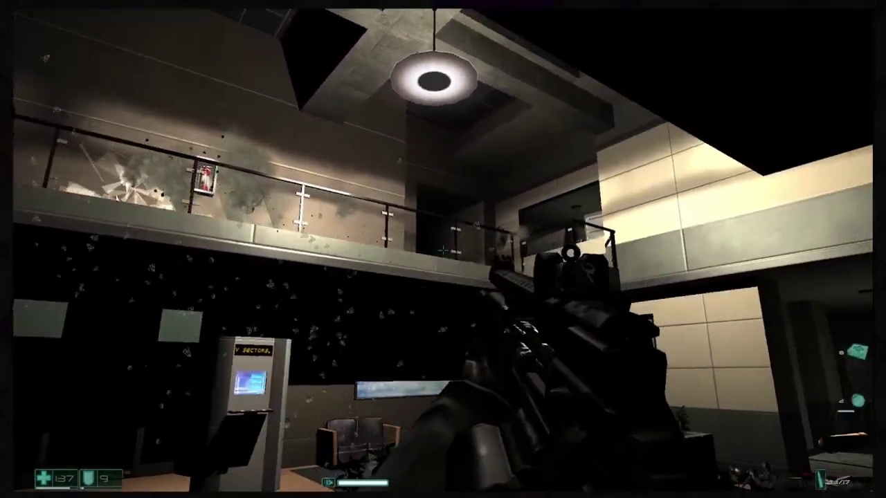
{"action": "key", "text": "r"}
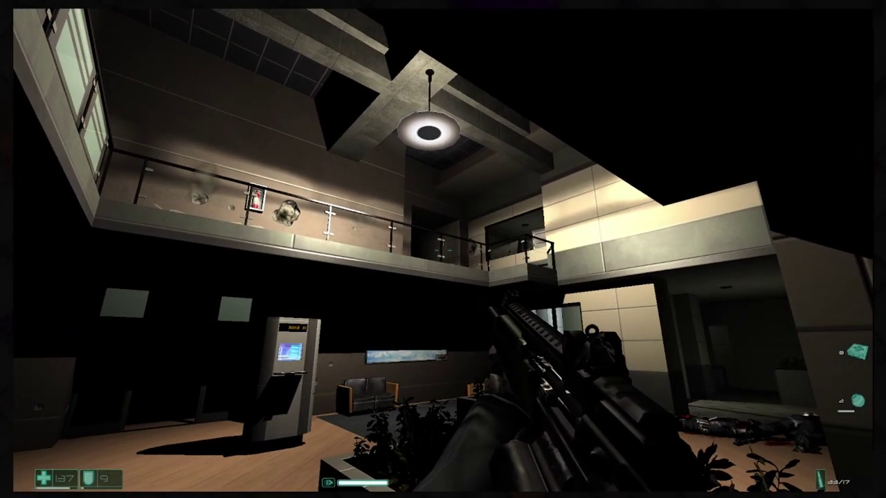
{"action": "key", "text": "w"}
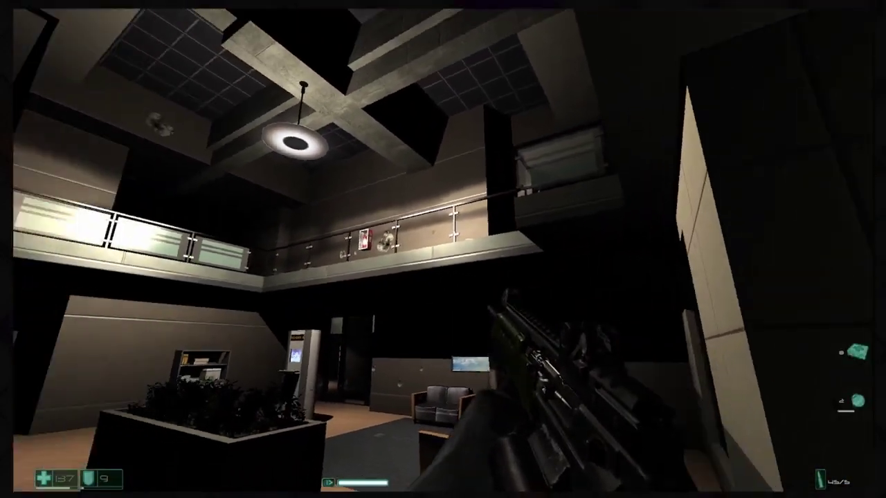
{"action": "key", "text": "w"}
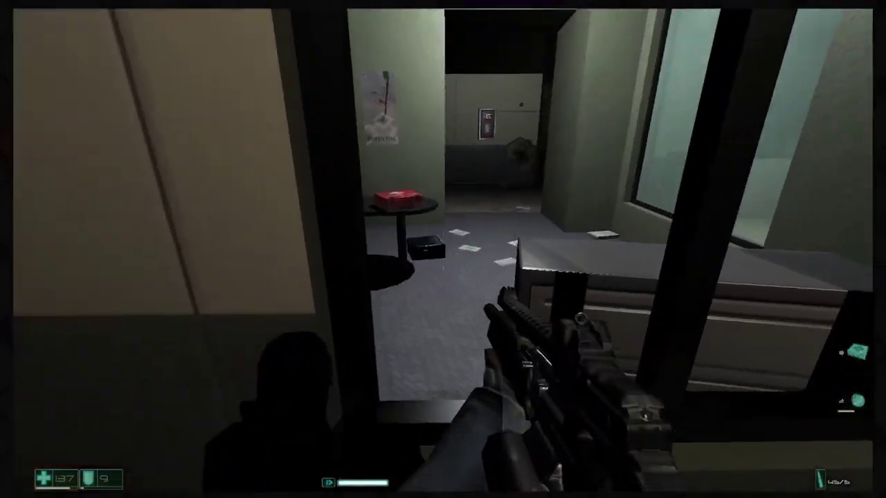
{"action": "key", "text": "w"}
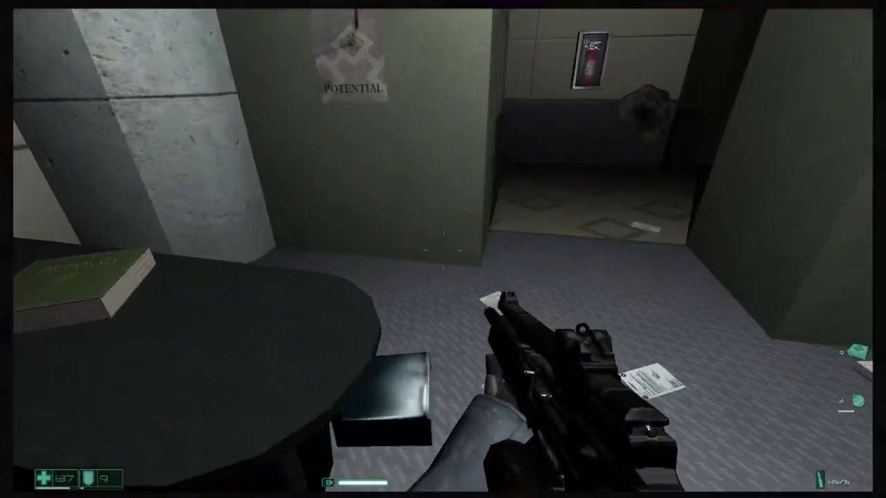
{"action": "key", "text": "w"}
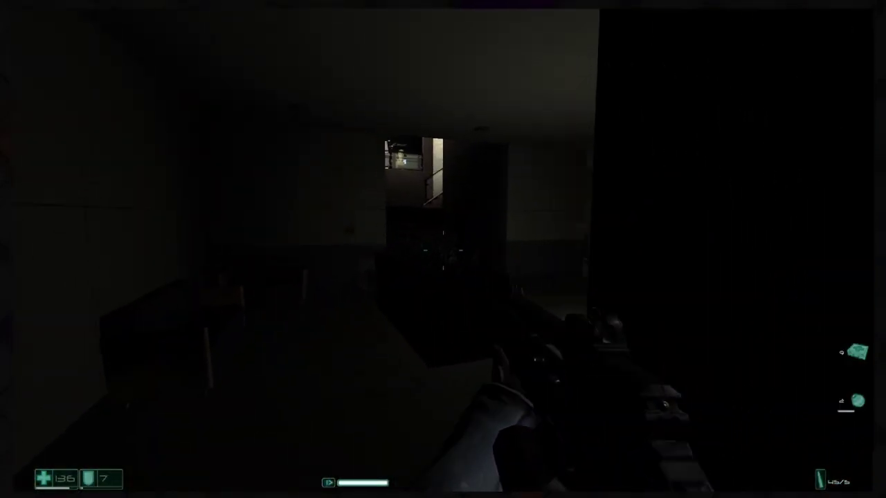
Step: Shoot the enemy in the dark room and move through the lit office to aim down the hallway
{"action": "left_click", "coordinate": [443, 250]}
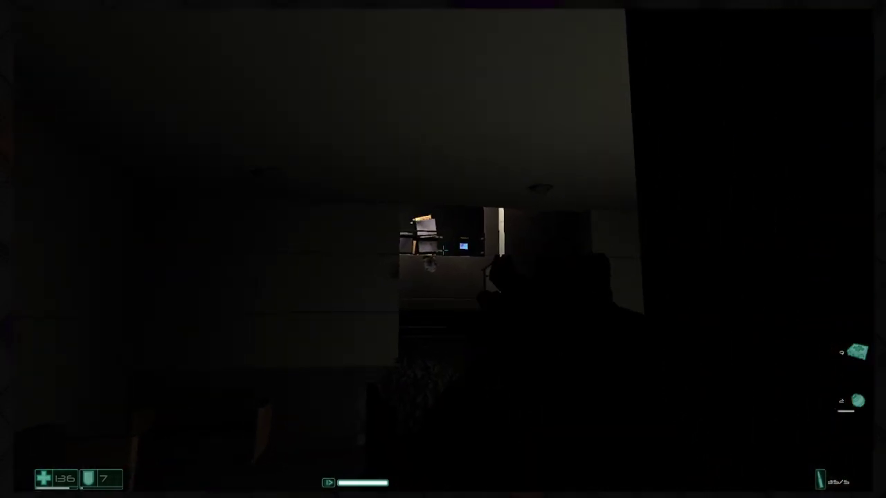
{"action": "key", "text": "w"}
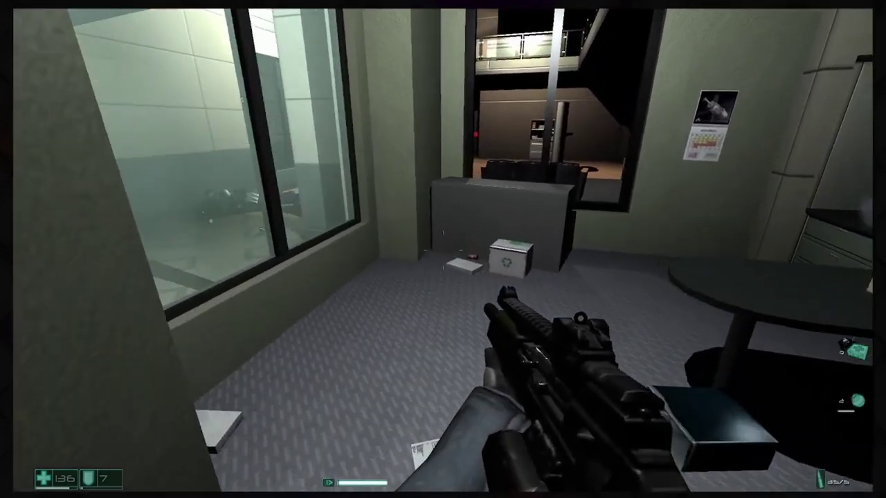
{"action": "key", "text": "w"}
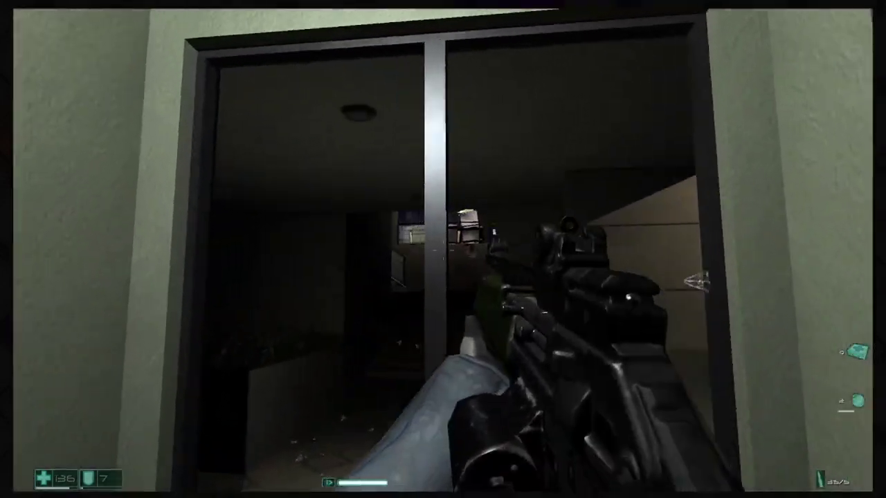
{"action": "key", "text": "w"}
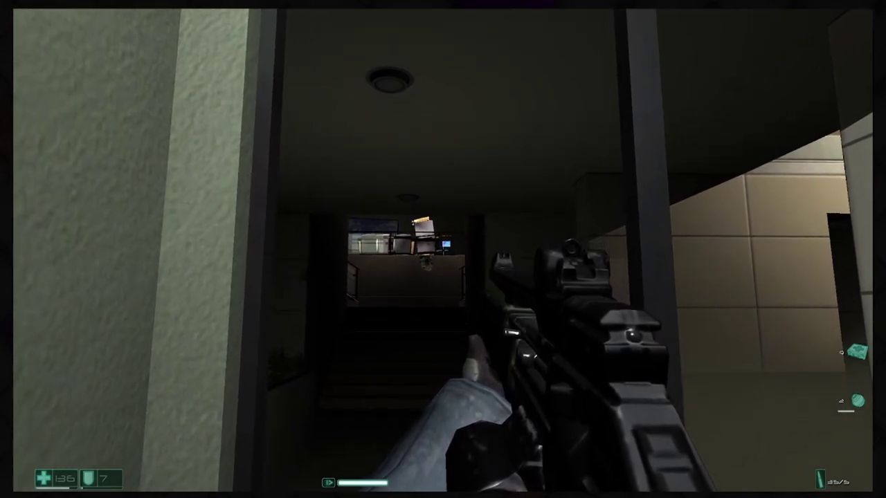
{"action": "key", "text": "w"}
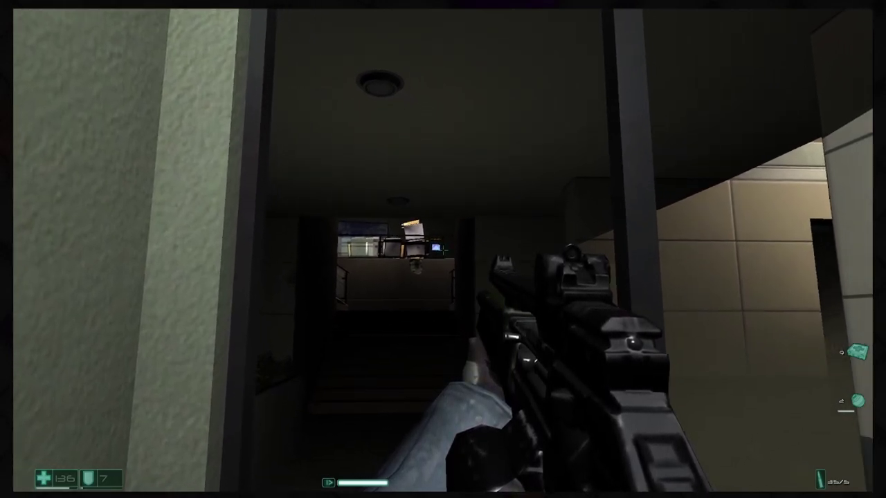
{"action": "key", "text": "a"}
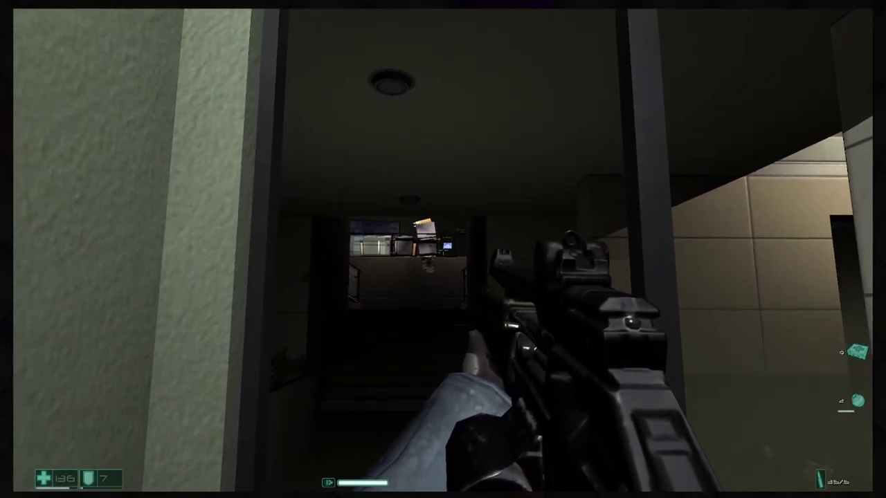
Step: Kill the soldier at the end of the hallway and continue into the lit hallway
{"action": "left_click", "coordinate": [443, 249]}
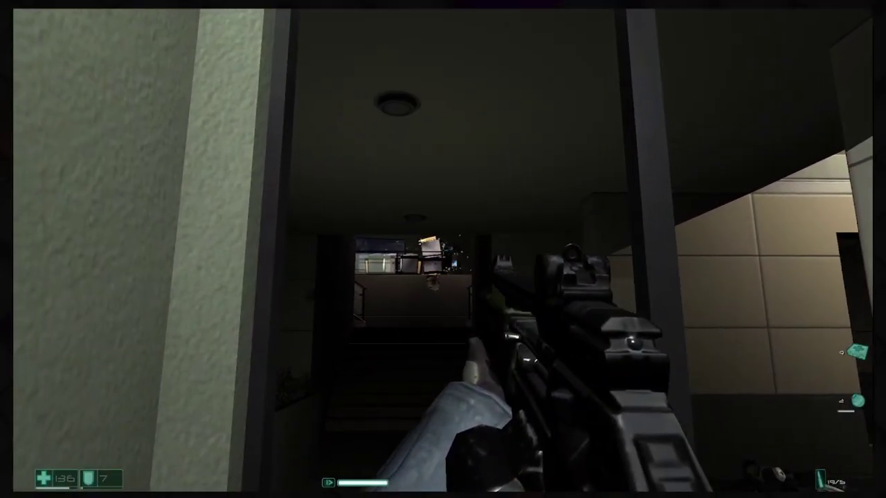
{"action": "left_click", "coordinate": [443, 249]}
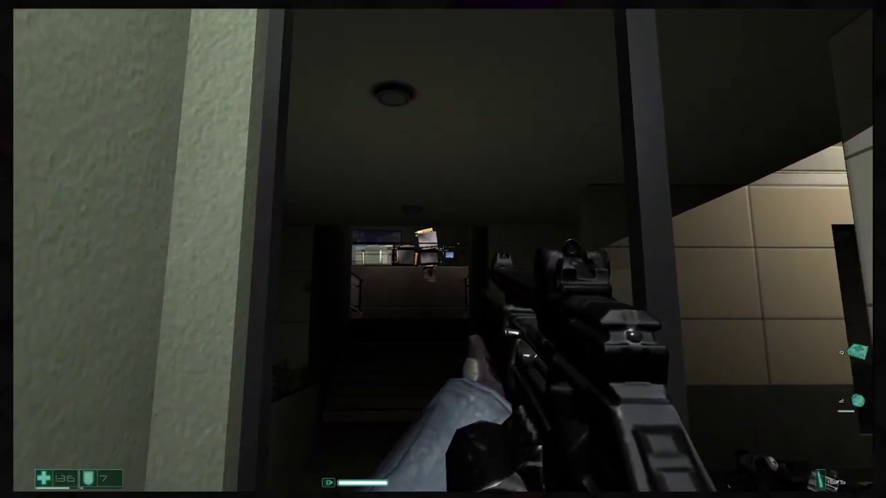
{"action": "key", "text": "w"}
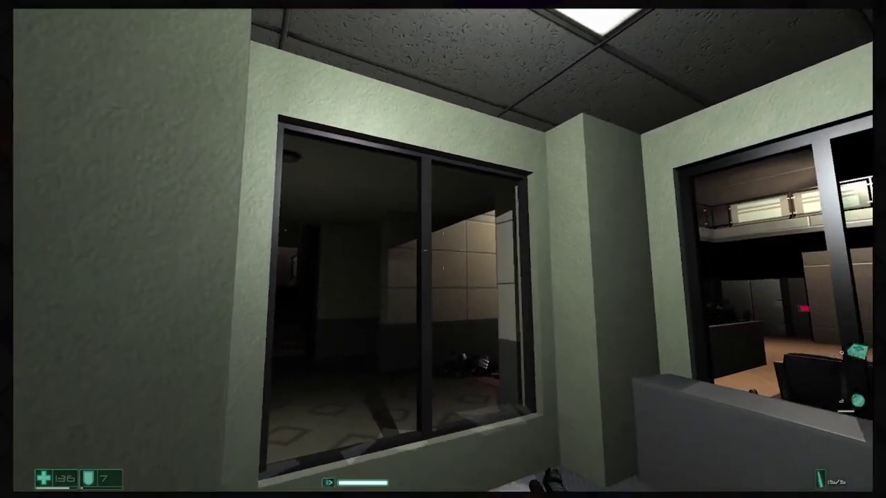
{"action": "key", "text": "w"}
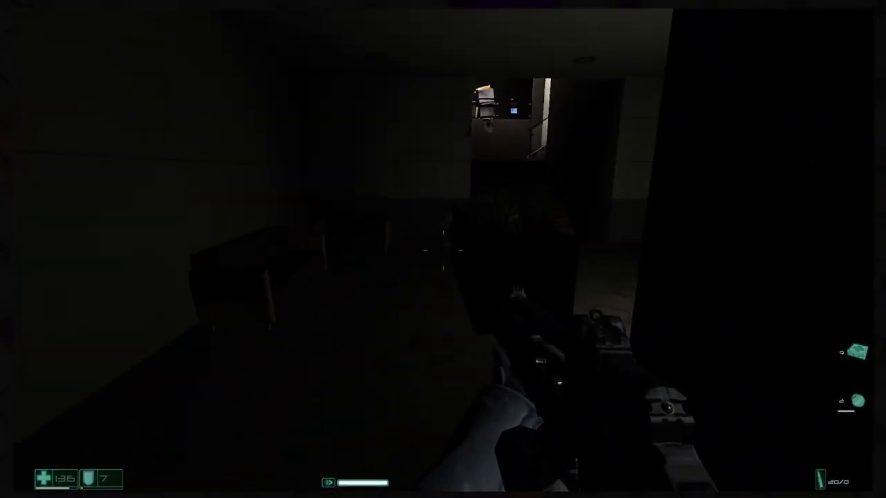
{"action": "key", "text": "w"}
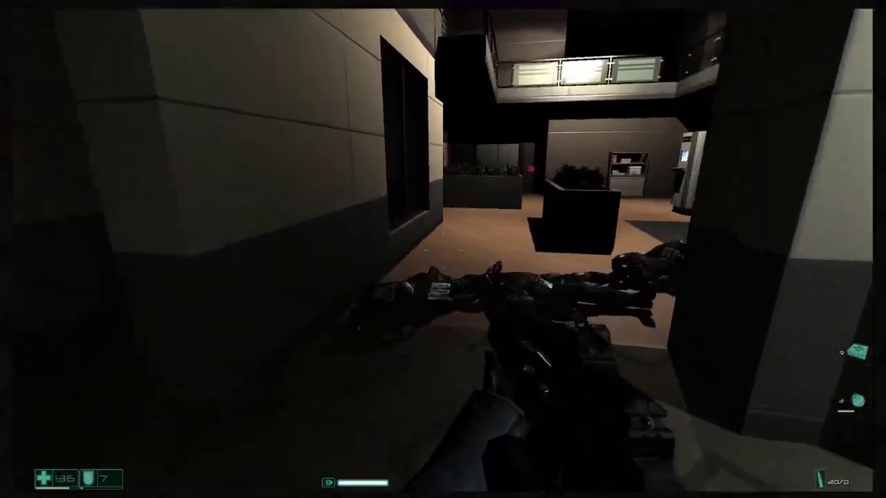
Step: Grab the reflex injector in the dark room, then rush the stairs and shoot the soldier at the top
{"action": "key", "text": "w"}
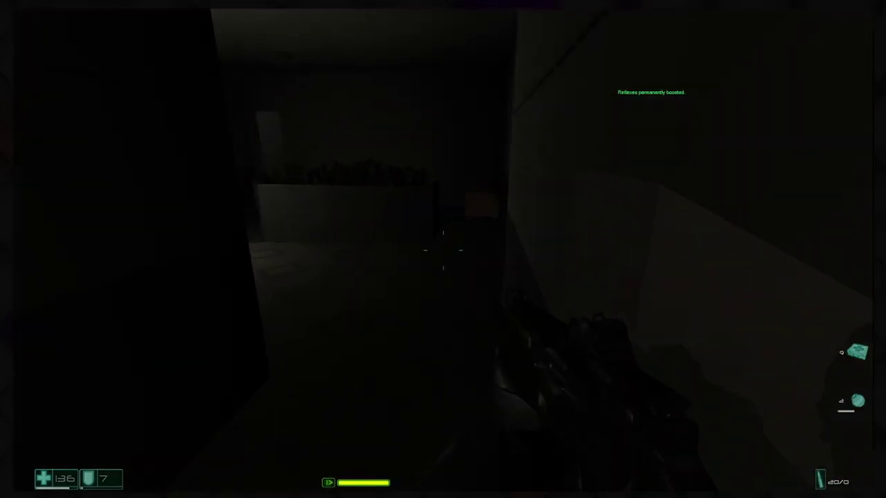
{"action": "left_click", "coordinate": [443, 249]}
{"action": "key", "text": "w"}
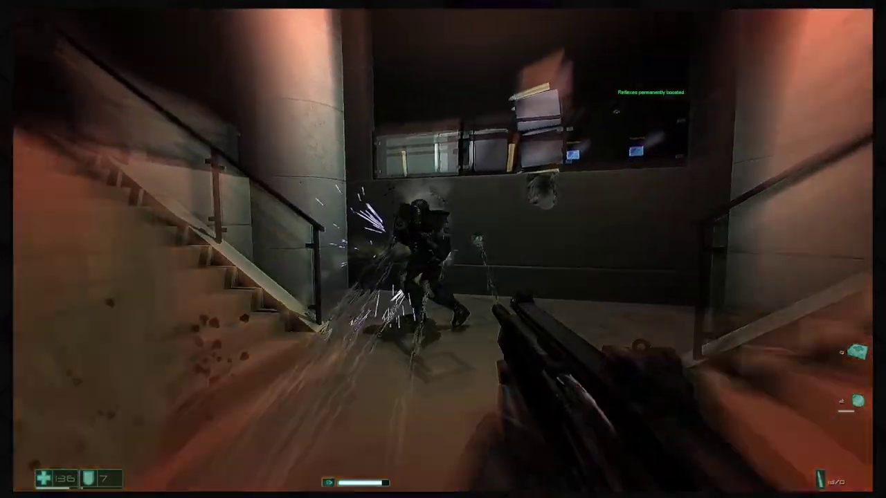
{"action": "left_click", "coordinate": [443, 249]}
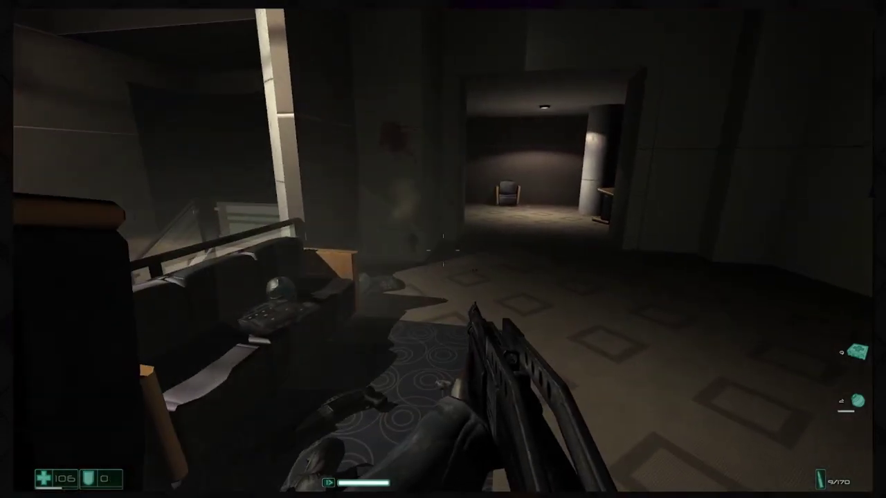
Step: Grab the ammo and armour, switch on the flashlight, and climb the stairwell through the lounge
{"action": "key", "text": "w"}
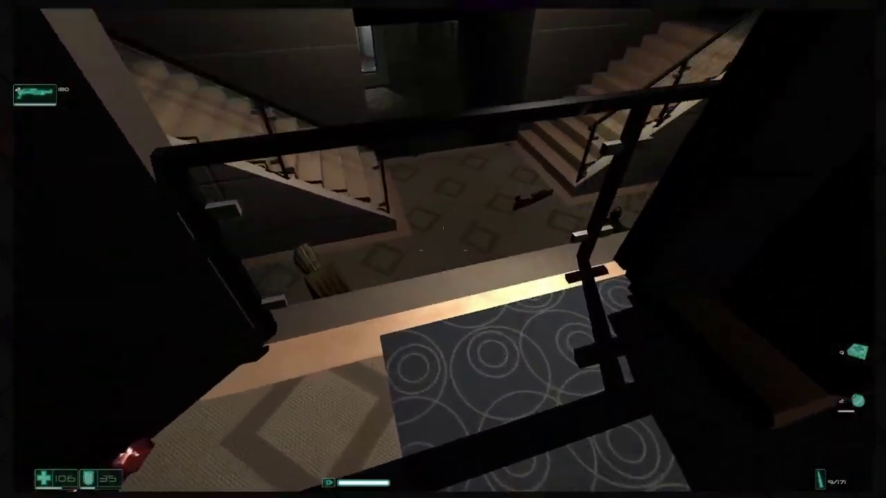
{"action": "key", "text": "w"}
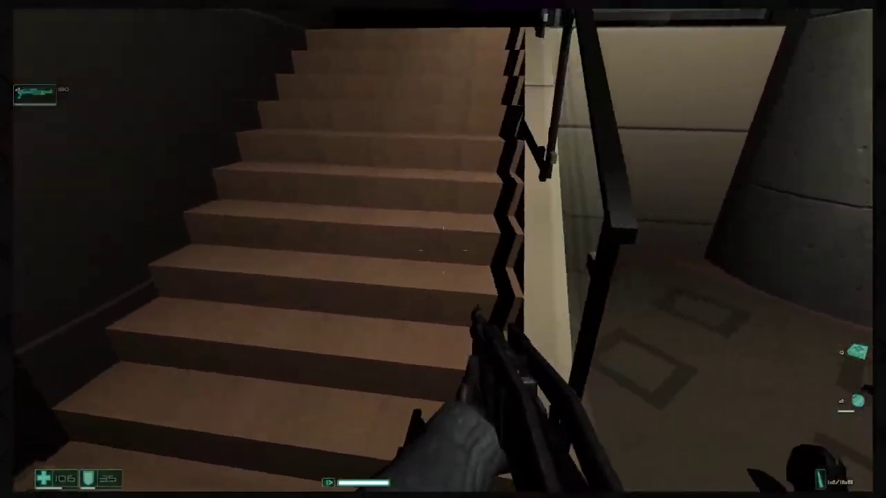
{"action": "scroll", "coordinate": [443, 249], "scroll_direction": "down", "scroll_amount": 1}
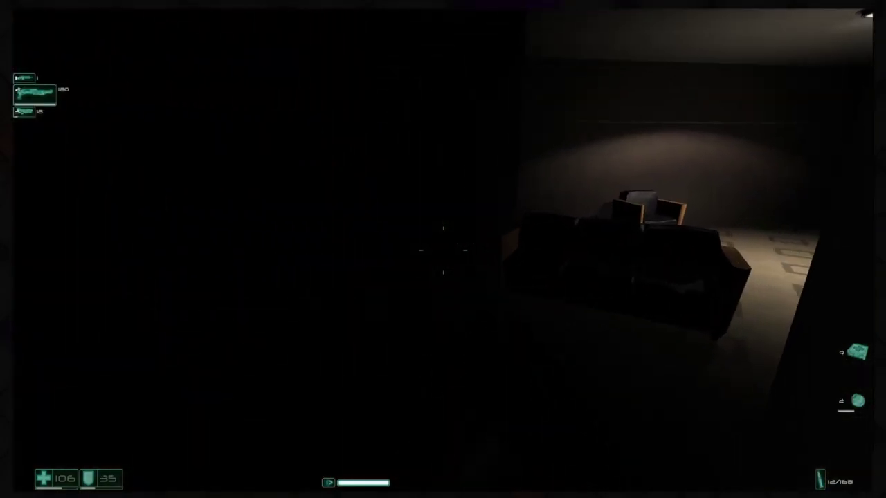
{"action": "key", "text": "w"}
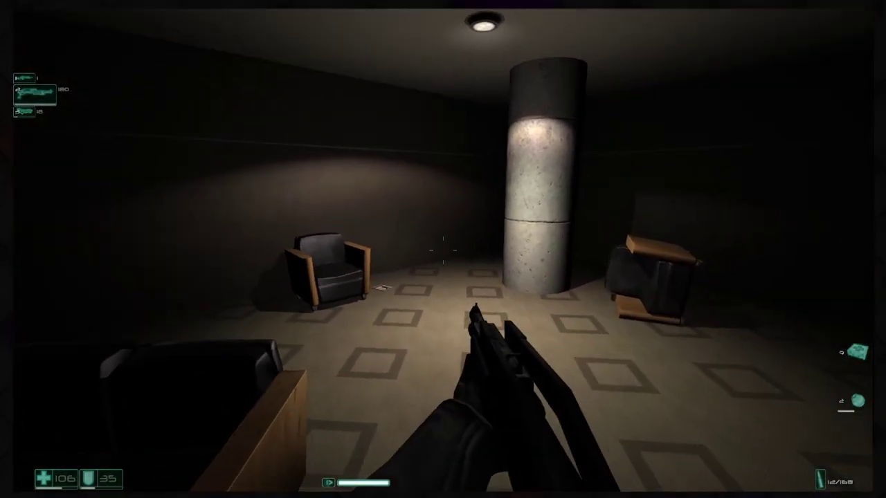
{"action": "key", "text": "f"}
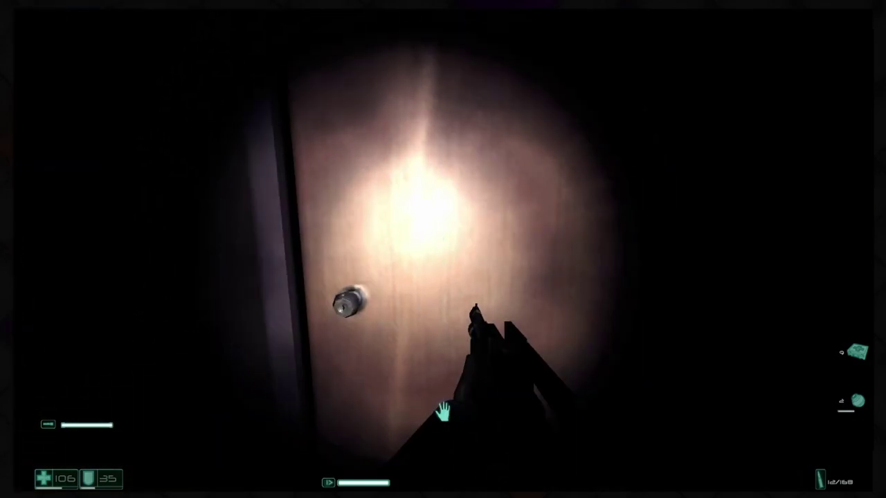
{"action": "key", "text": "w"}
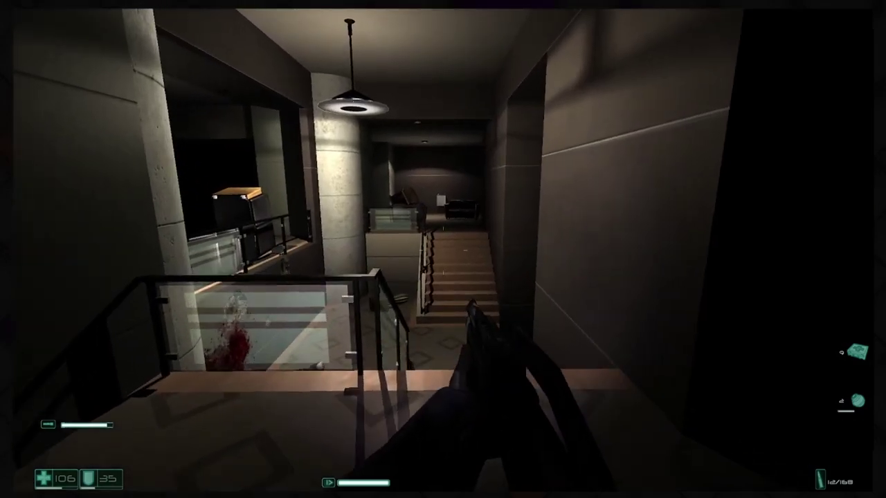
{"action": "key", "text": "w"}
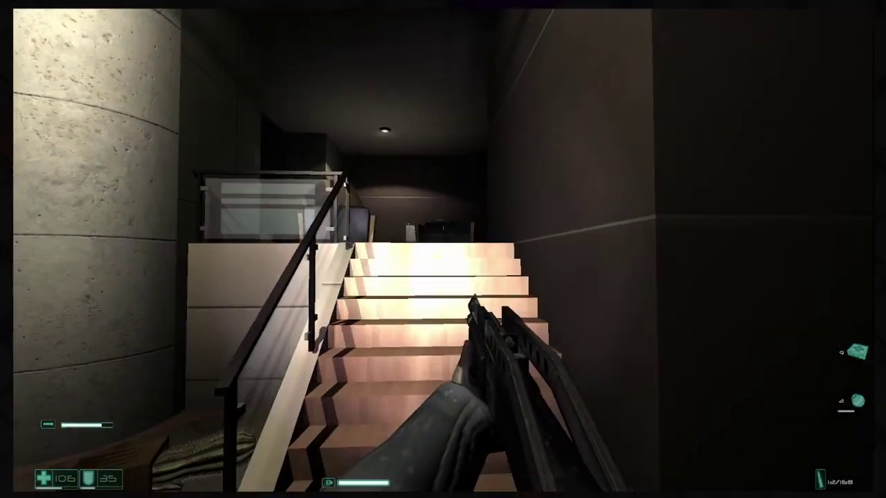
{"action": "key", "text": "w"}
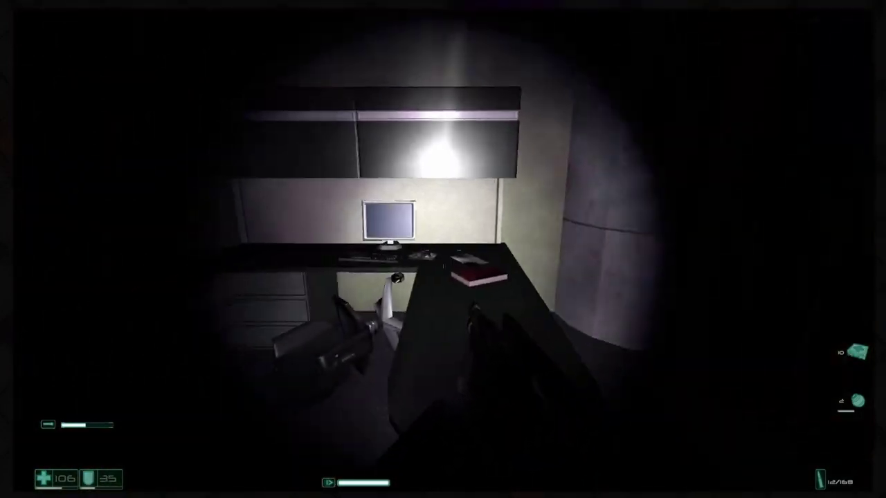
{"action": "key", "text": "w"}
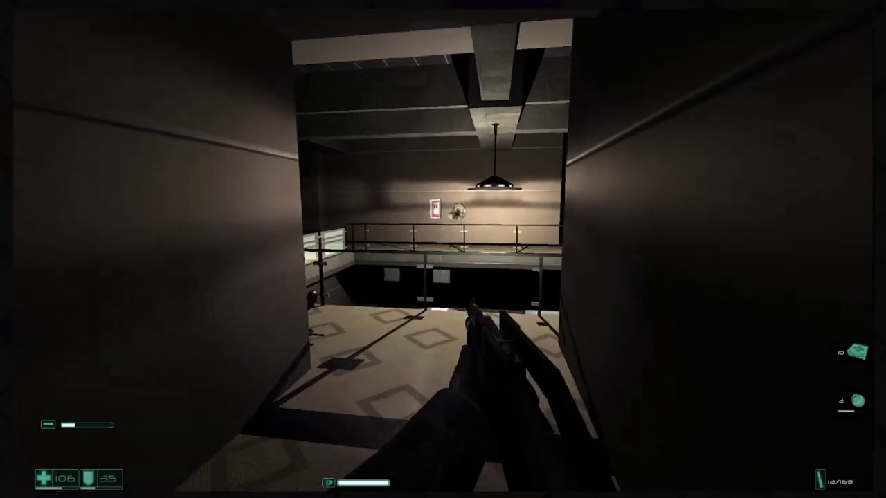
Step: Follow the atrium balcony past the fire extinguisher, then shoot the soldier in the dark corridor
{"action": "key", "text": "w"}
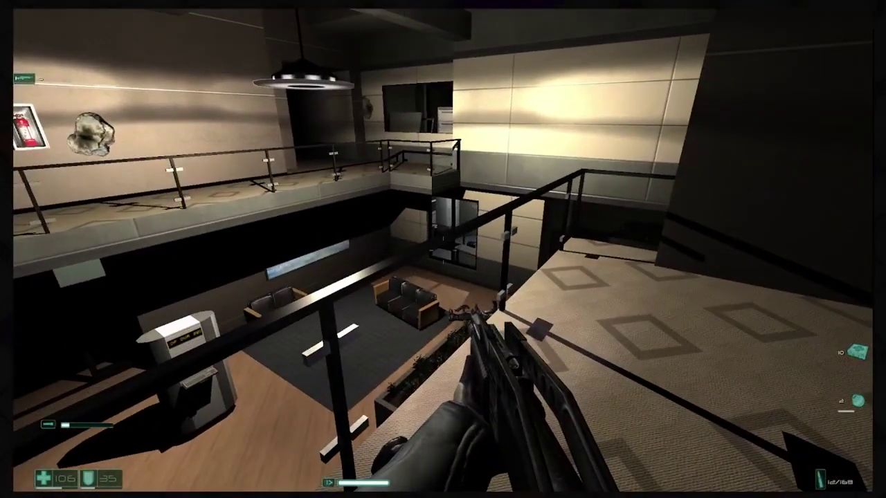
{"action": "key", "text": "w"}
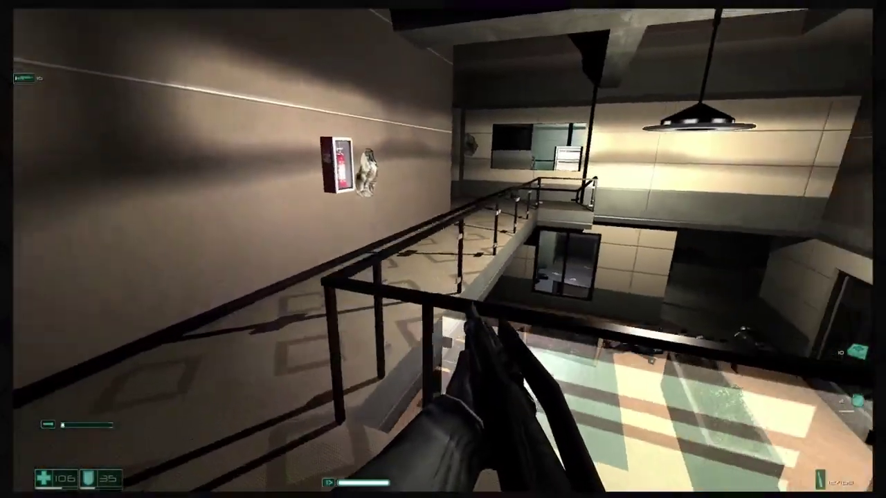
{"action": "key", "text": "w"}
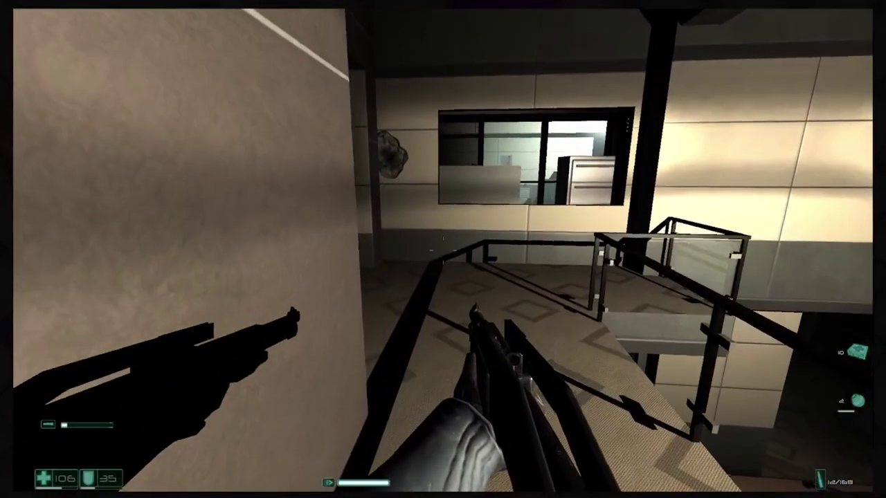
{"action": "key", "text": "w"}
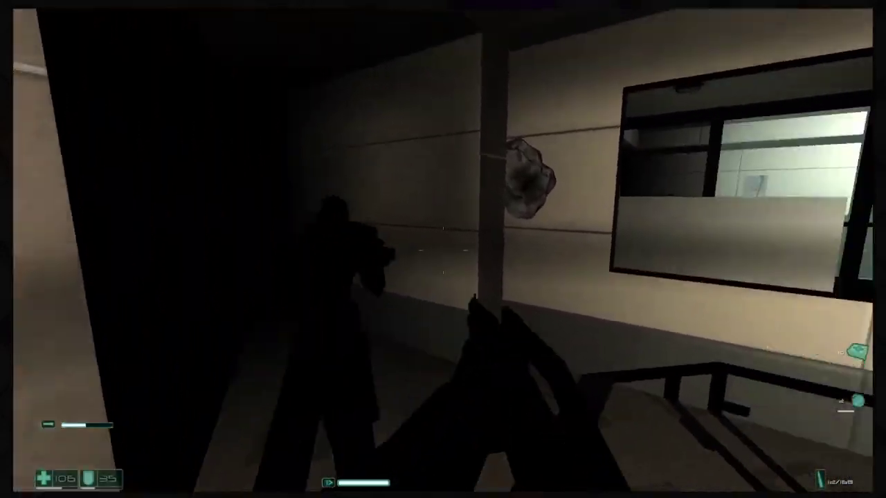
{"action": "key", "text": "w"}
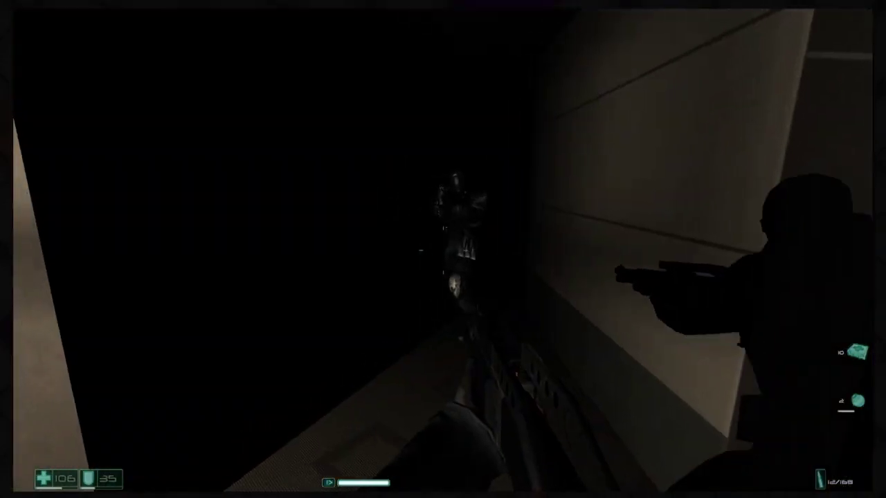
{"action": "left_click", "coordinate": [443, 249]}
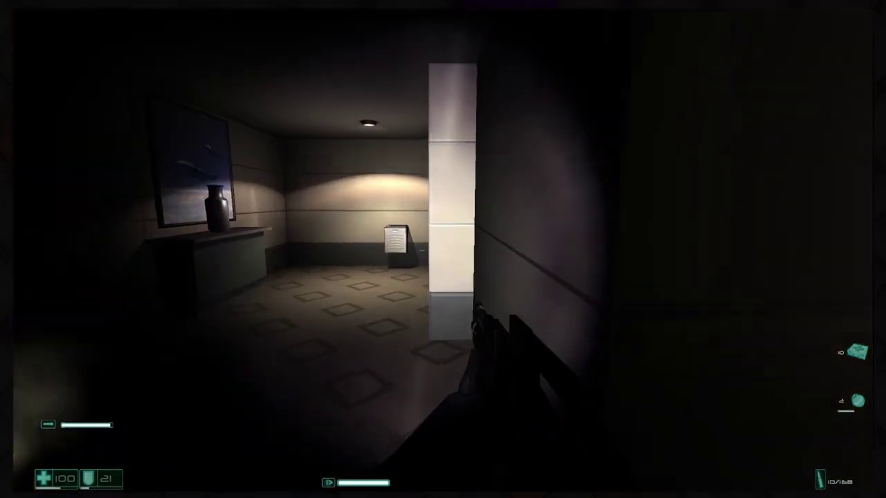
{"action": "key", "text": "w"}
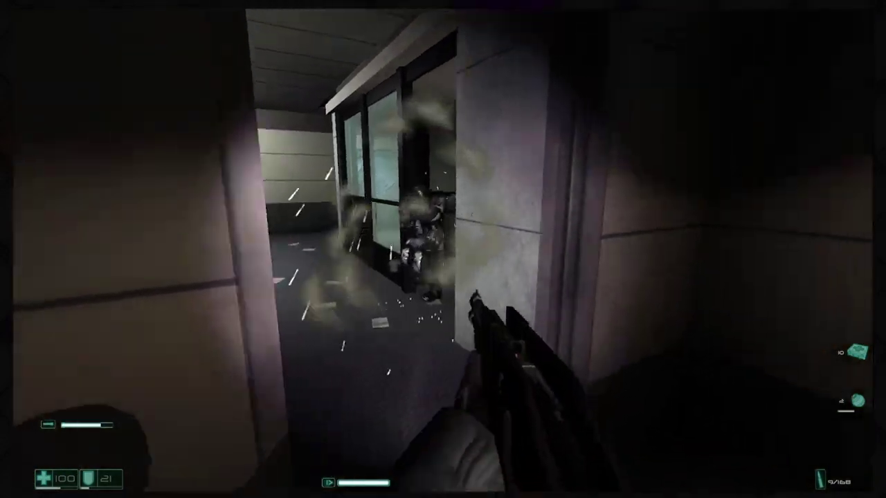
Step: Shoot the soldier through the doorway and the one by the cubicle
{"action": "left_click", "coordinate": [443, 249]}
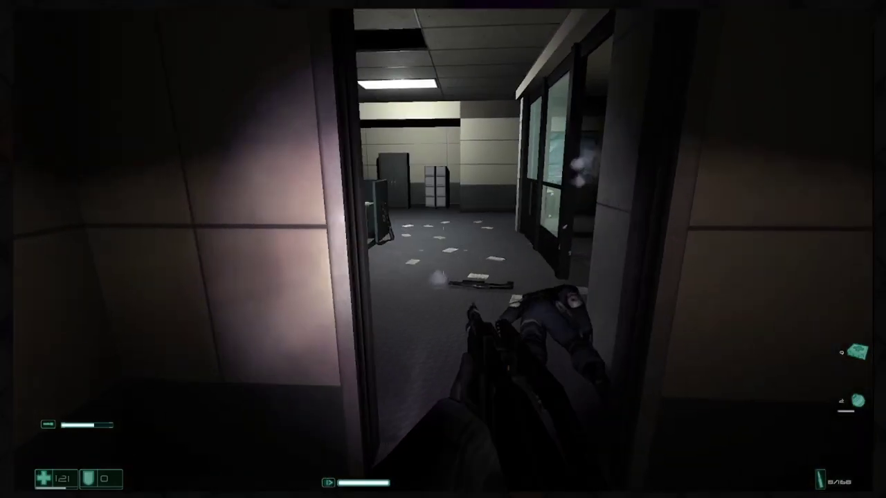
{"action": "key", "text": "w"}
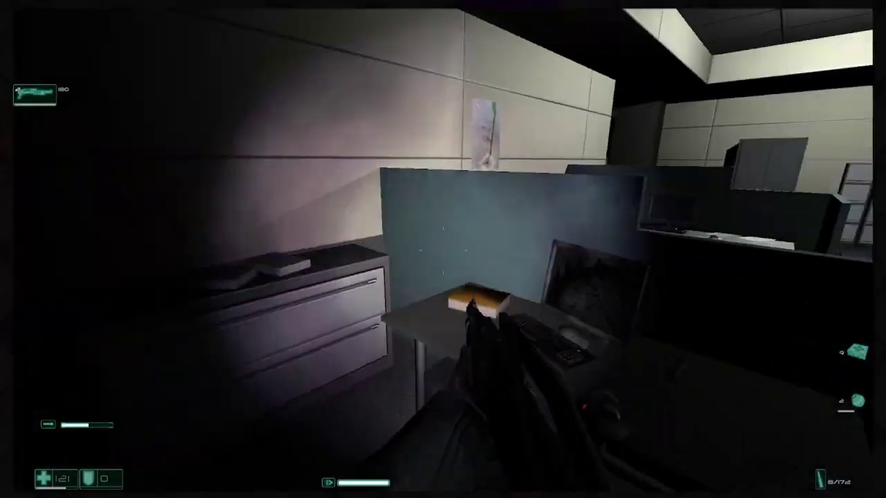
{"action": "key", "text": "s"}
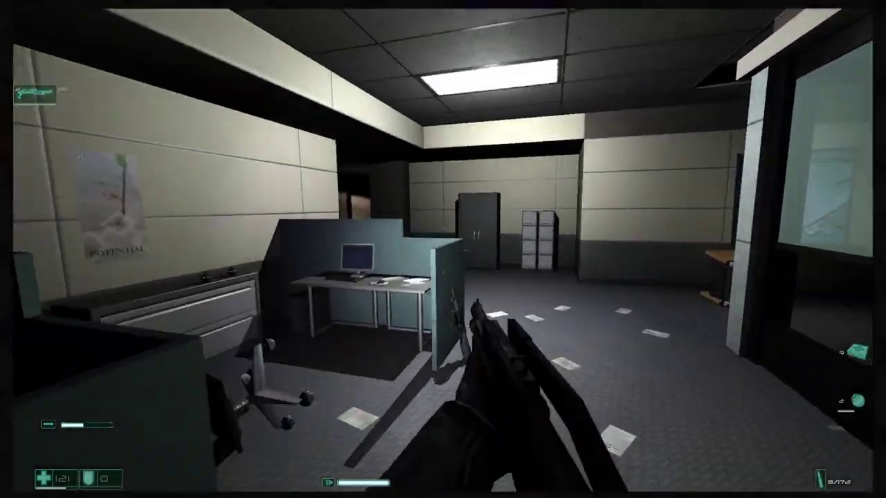
{"action": "key", "text": "r"}
{"action": "left_click", "coordinate": [443, 250]}
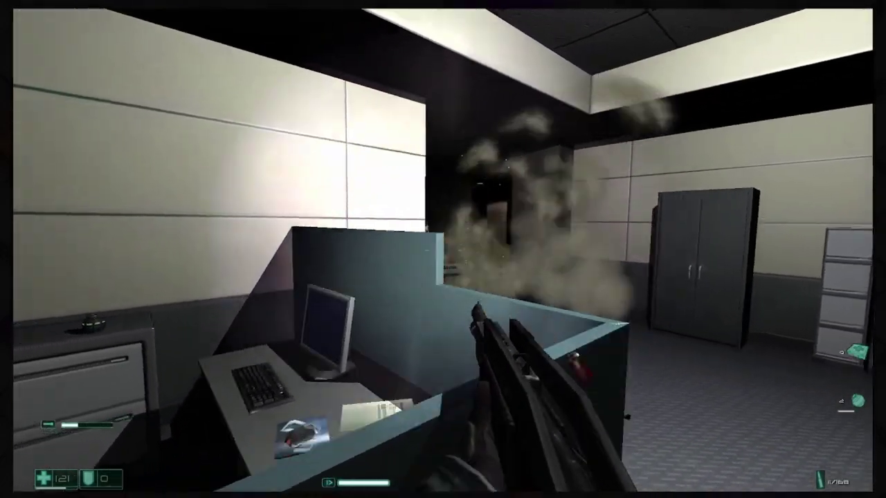
{"action": "left_click", "coordinate": [443, 249]}
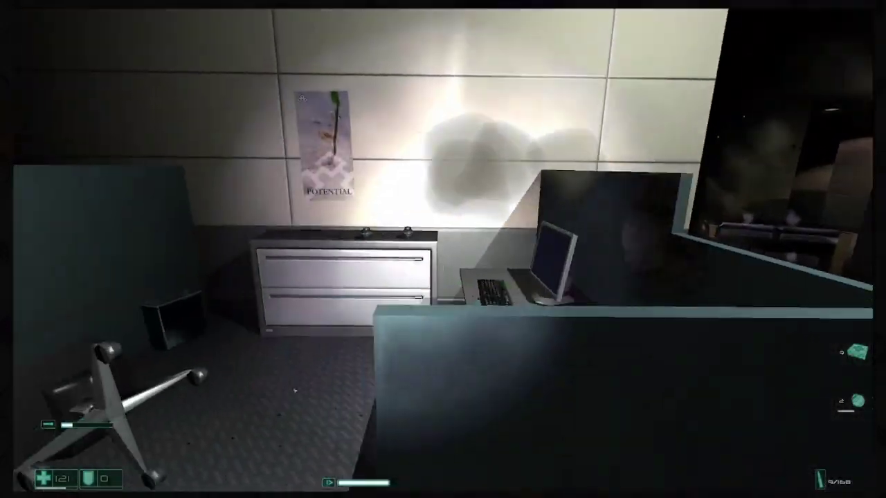
Step: Reload, then collect the ammo and light body armour from the dark office
{"action": "key", "text": "w"}
{"action": "key", "text": "r"}
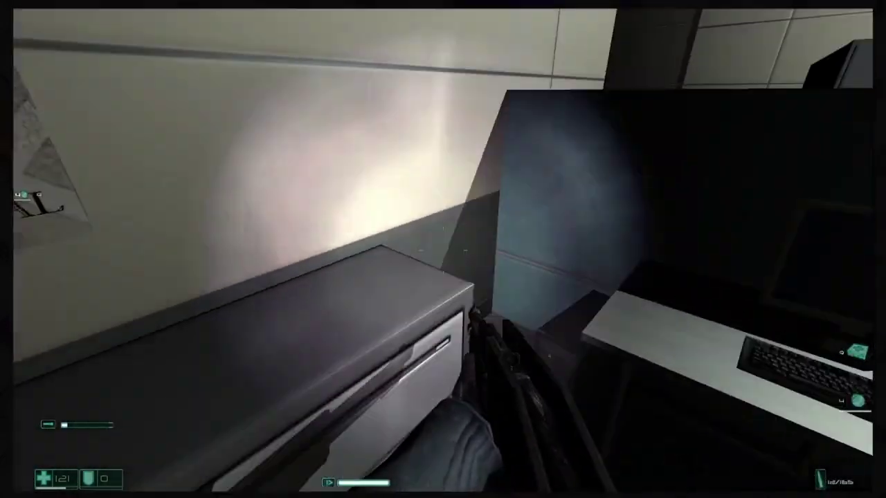
{"action": "key", "text": "w"}
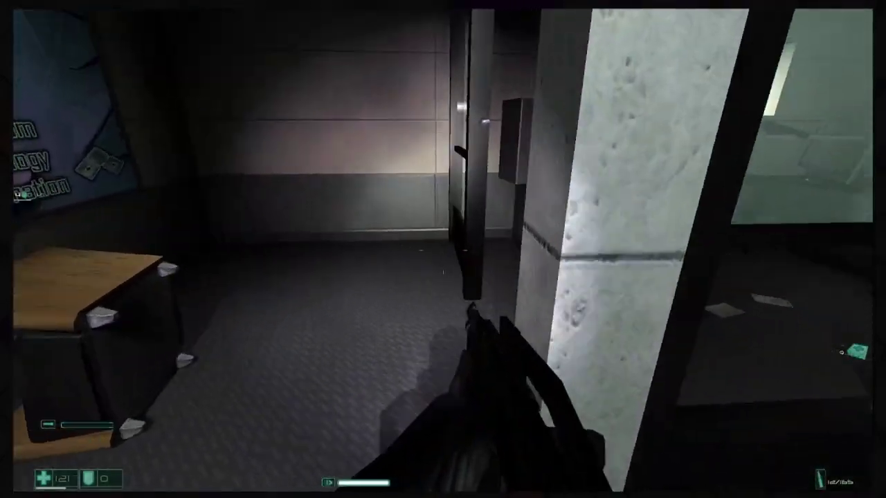
{"action": "key", "text": "w"}
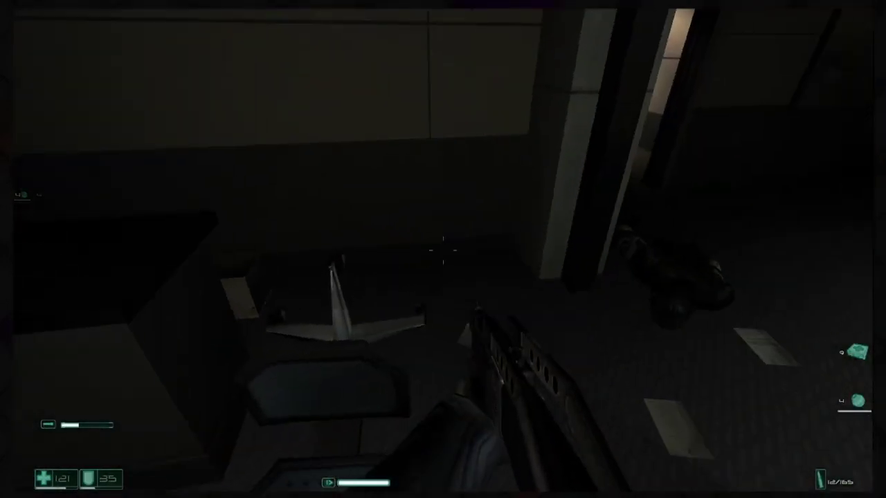
{"action": "key", "text": "w"}
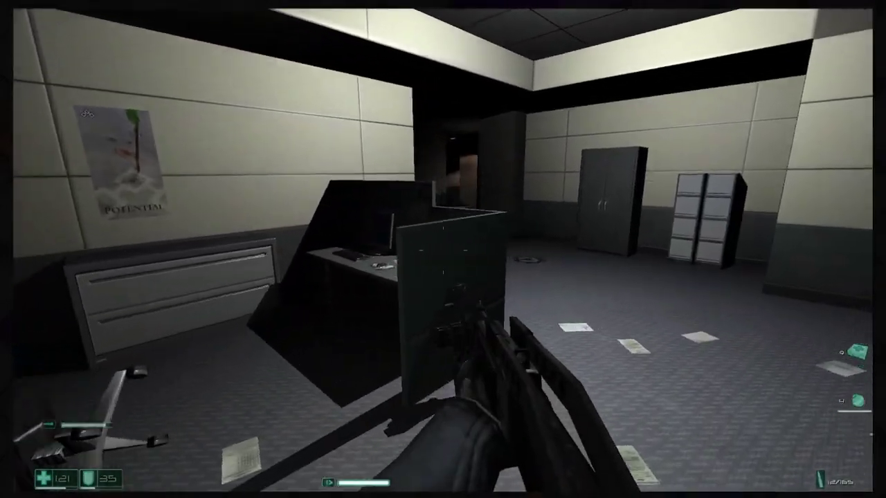
{"action": "key", "text": "w"}
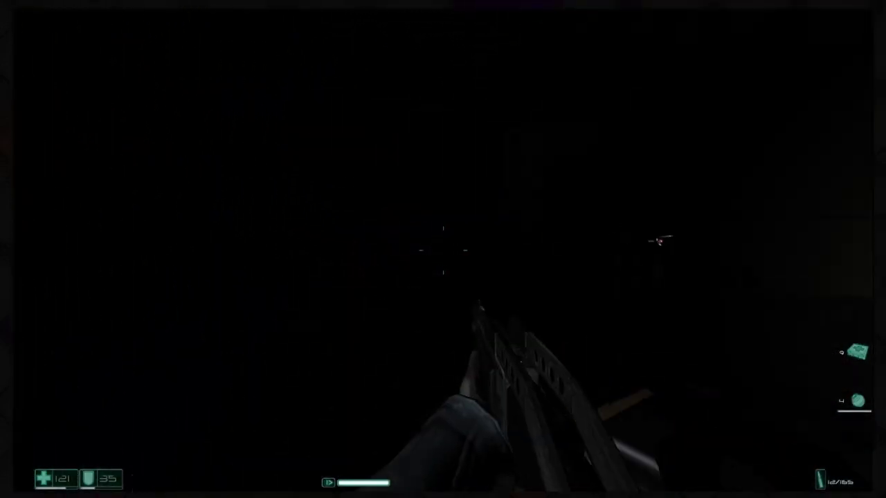
Step: Kill the soldier down the pillar corridor and the one in the next office
{"action": "key", "text": "w"}
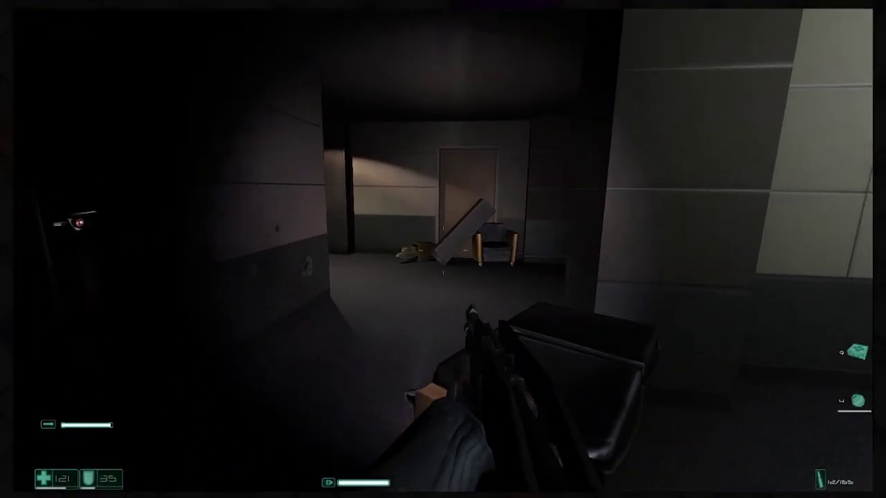
{"action": "key", "text": "w"}
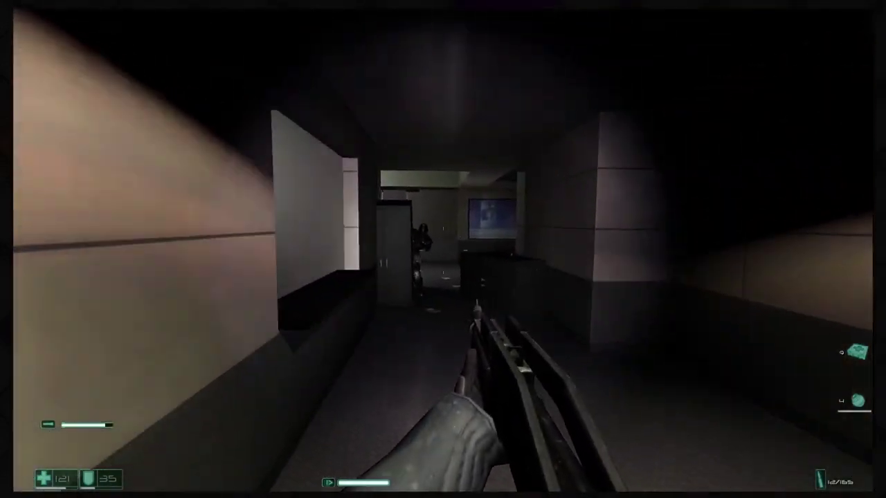
{"action": "left_click", "coordinate": [443, 249]}
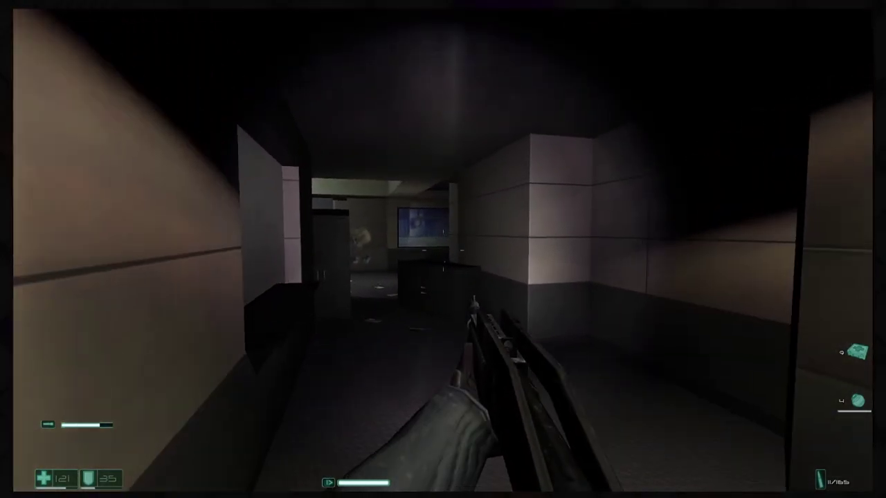
{"action": "key", "text": "w"}
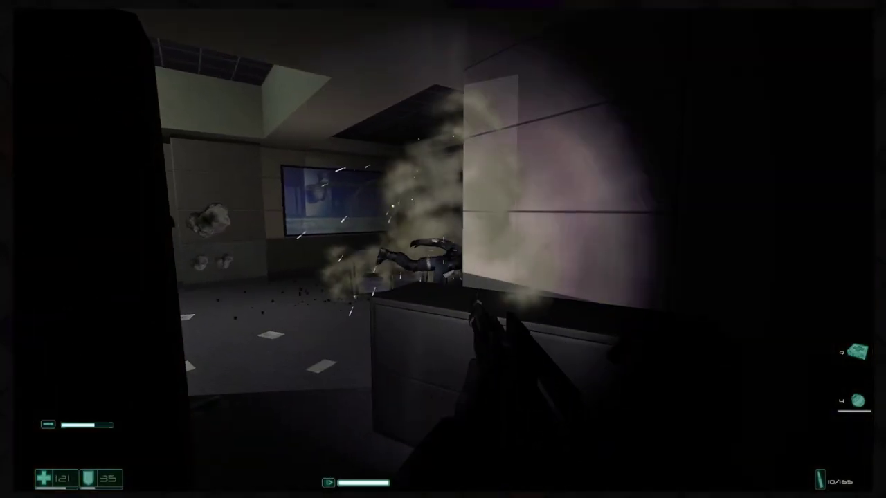
{"action": "key", "text": "w"}
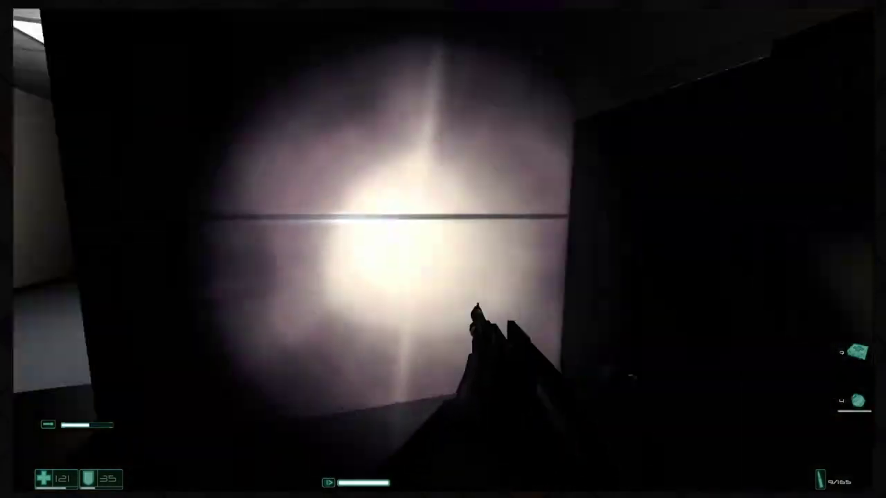
{"action": "left_click", "coordinate": [443, 249]}
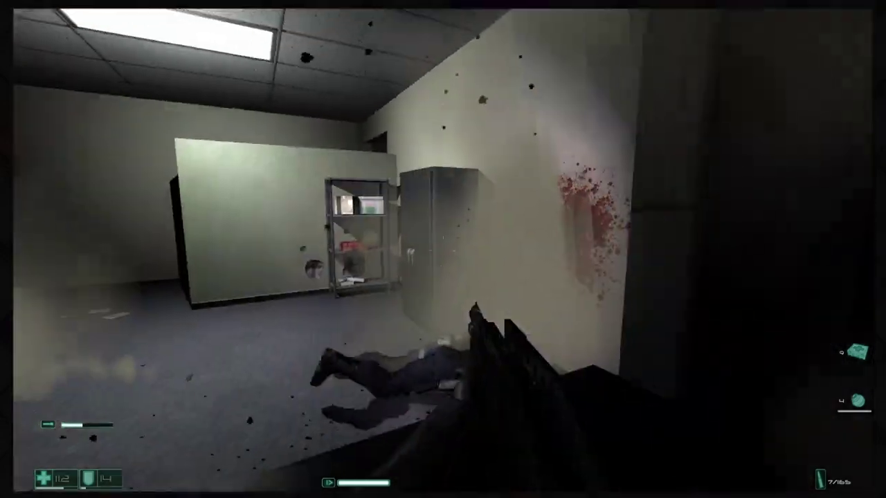
{"action": "left_click", "coordinate": [443, 249]}
Step: Pick up the extra grenade from the desk by the smoky corner
{"action": "key", "text": "w"}
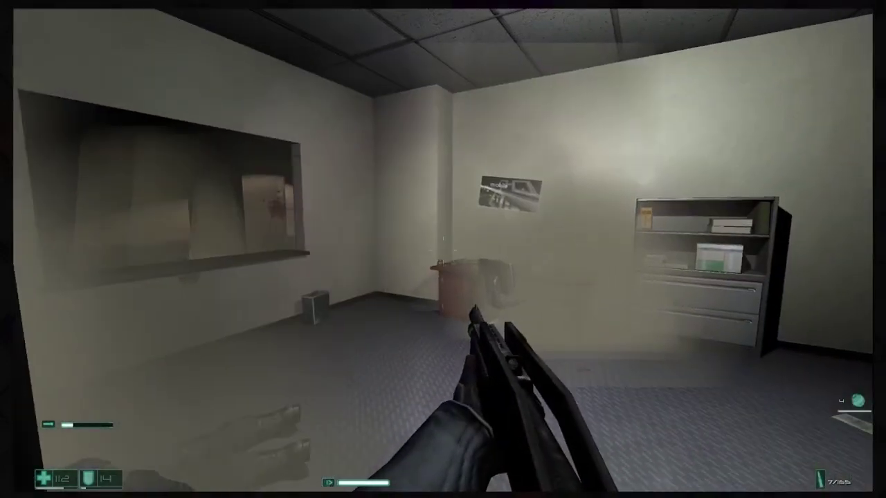
{"action": "key", "text": "w"}
{"action": "key", "text": "f"}
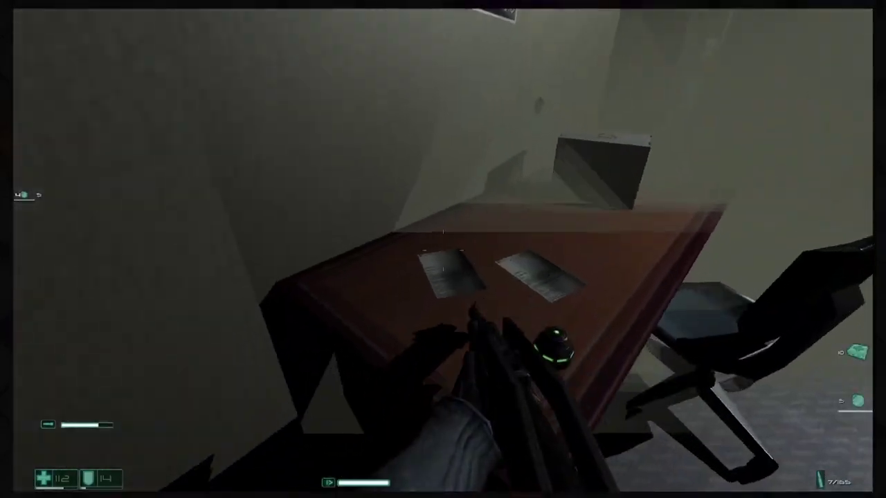
{"action": "key", "text": "w"}
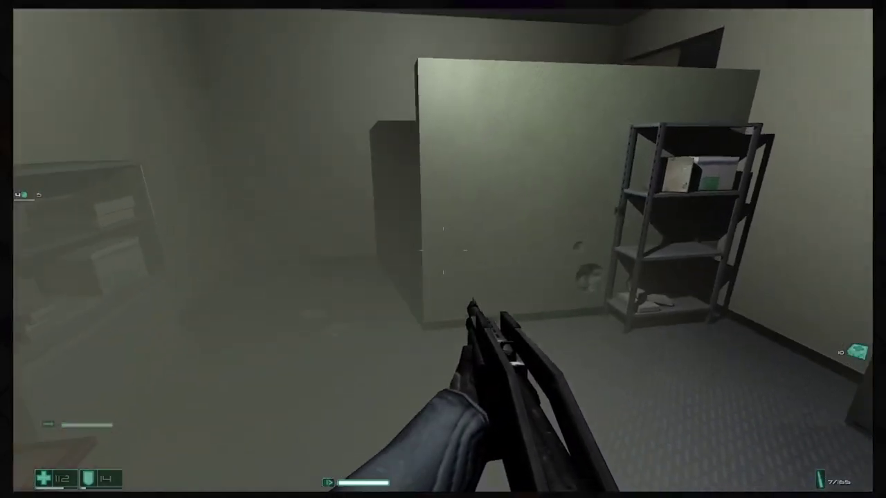
{"action": "key", "text": "w"}
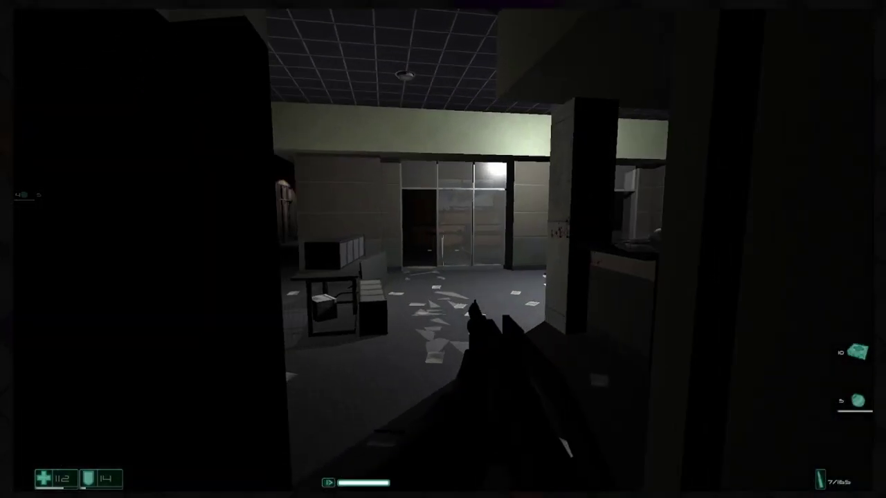
Step: Shoot the soldiers in the next room and kill the one by the storage cabinet
{"action": "key", "text": "w"}
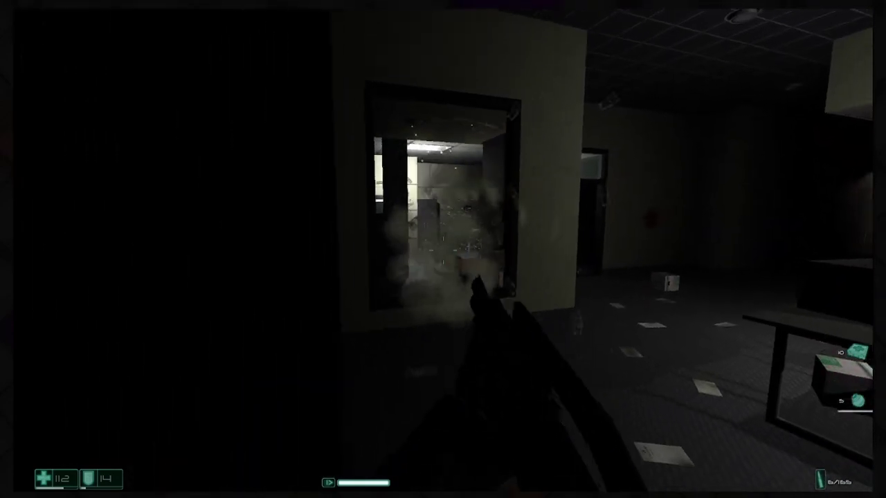
{"action": "left_click", "coordinate": [442, 249]}
{"action": "key", "text": "w"}
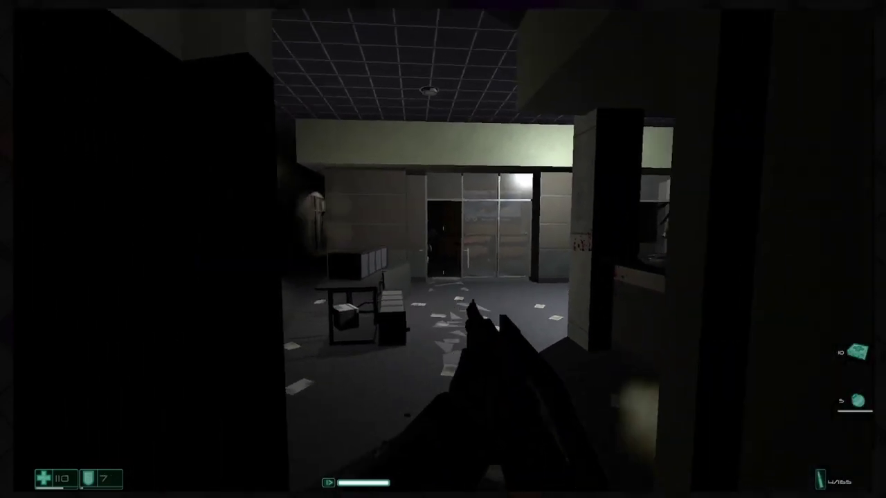
{"action": "key", "text": "w"}
{"action": "left_click", "coordinate": [443, 249]}
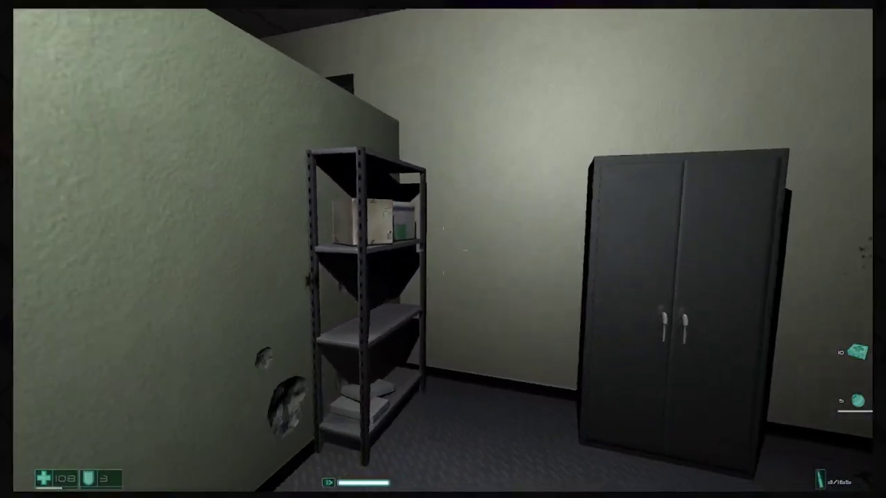
{"action": "key", "text": "w"}
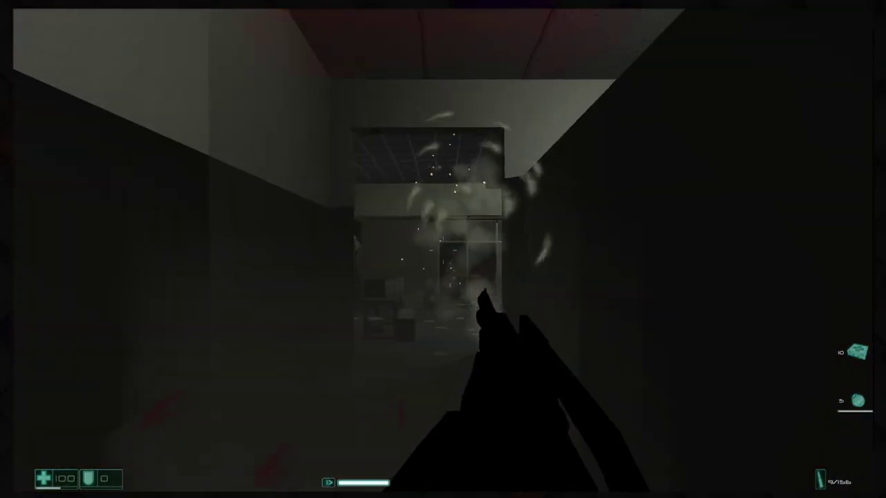
{"action": "left_click", "coordinate": [443, 249]}
{"action": "key", "text": "w"}
Step: Reload, switch on the flashlight, and move through the dark offices past the shelves
{"action": "key", "text": "r"}
{"action": "key", "text": "w"}
{"action": "key", "text": "w"}
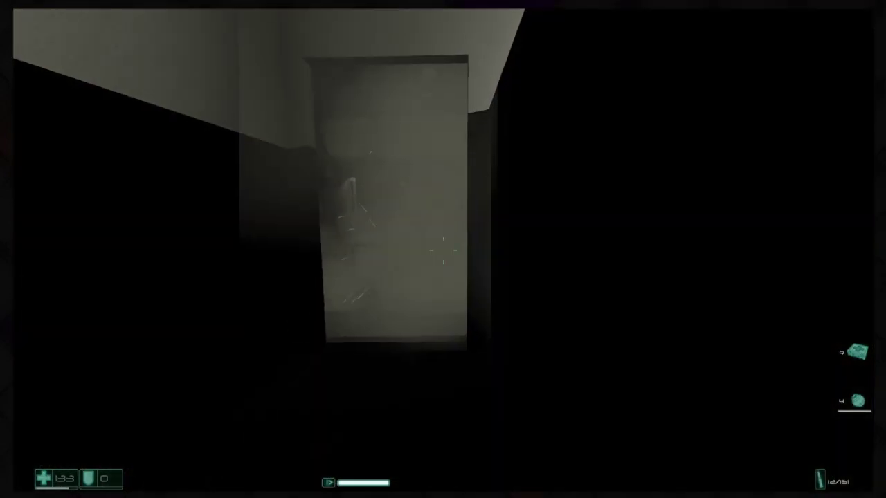
{"action": "key", "text": "f"}
{"action": "key", "text": "w"}
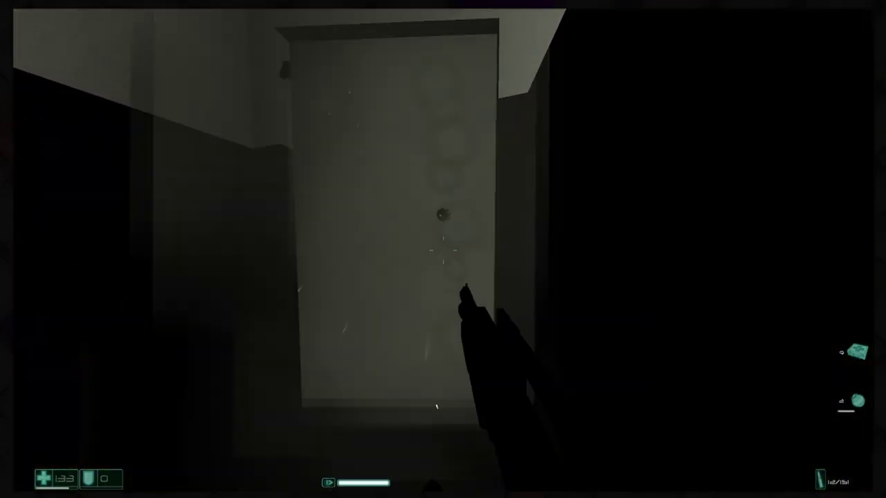
{"action": "key", "text": "w"}
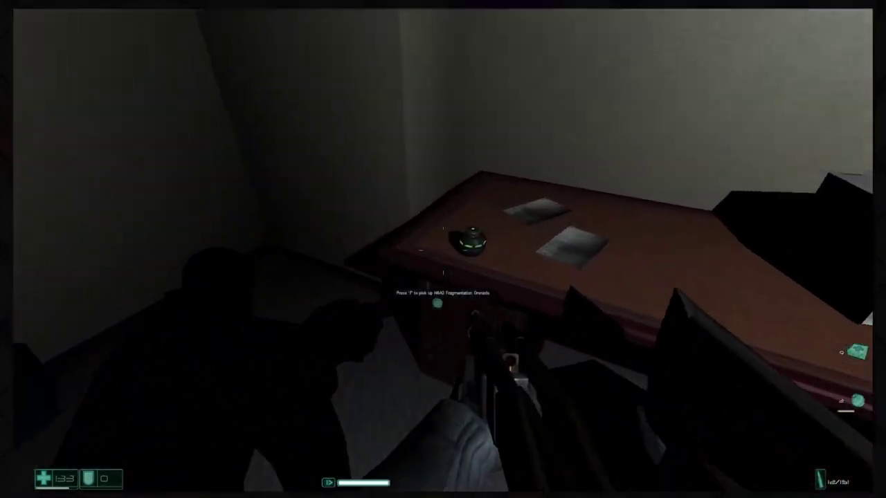
{"action": "key", "text": "w"}
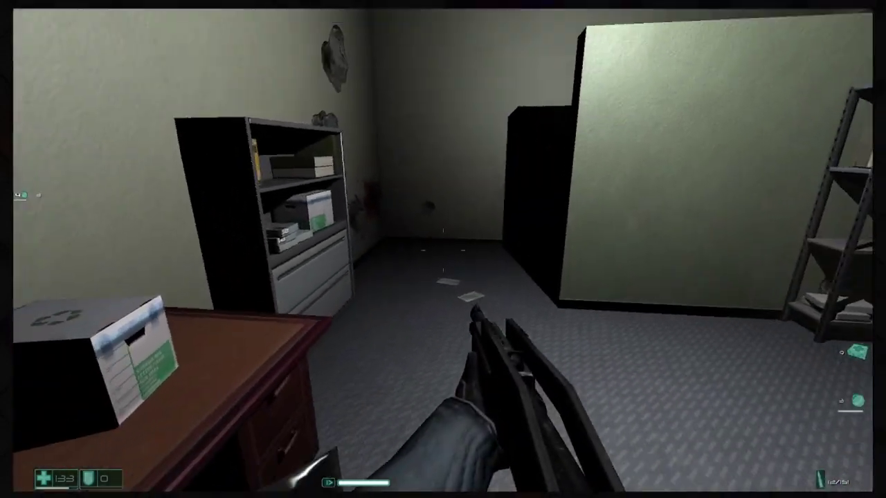
{"action": "key", "text": "w"}
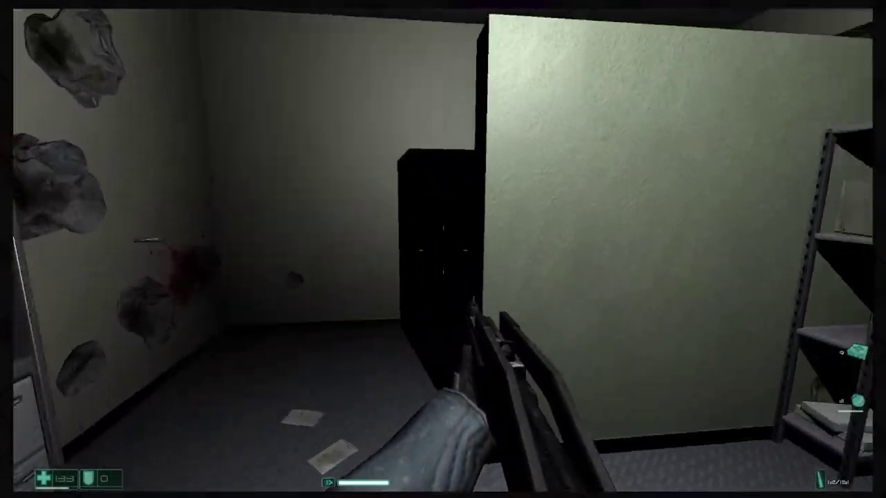
{"action": "key", "text": "w"}
Step: Kill the ambushing soldier and the one by the hall's glass doors, then collect fresh ammo
{"action": "left_click", "coordinate": [442, 249]}
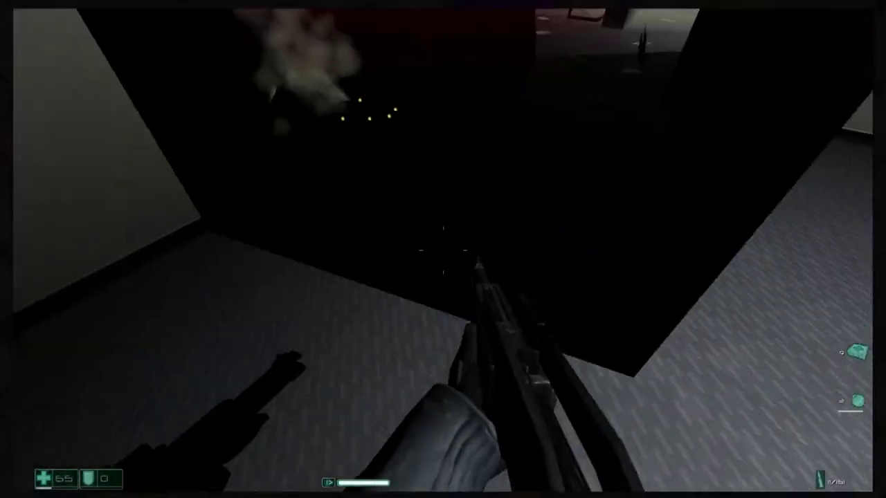
{"action": "left_click", "coordinate": [443, 249]}
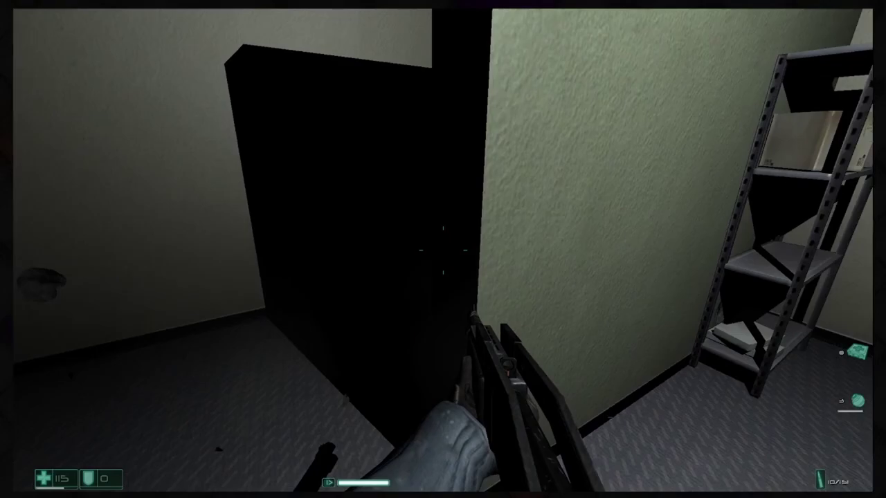
{"action": "key", "text": "w"}
{"action": "left_click", "coordinate": [443, 249]}
{"action": "key", "text": "w"}
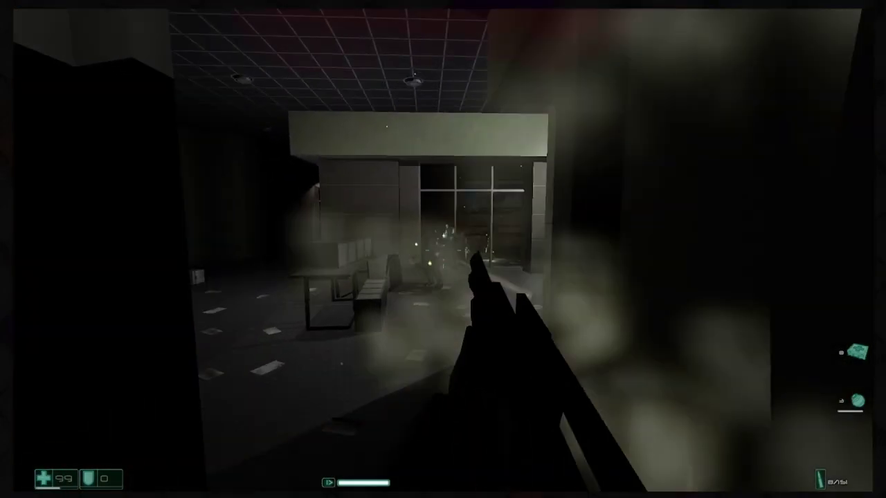
{"action": "key", "text": "w"}
{"action": "left_click", "coordinate": [443, 249]}
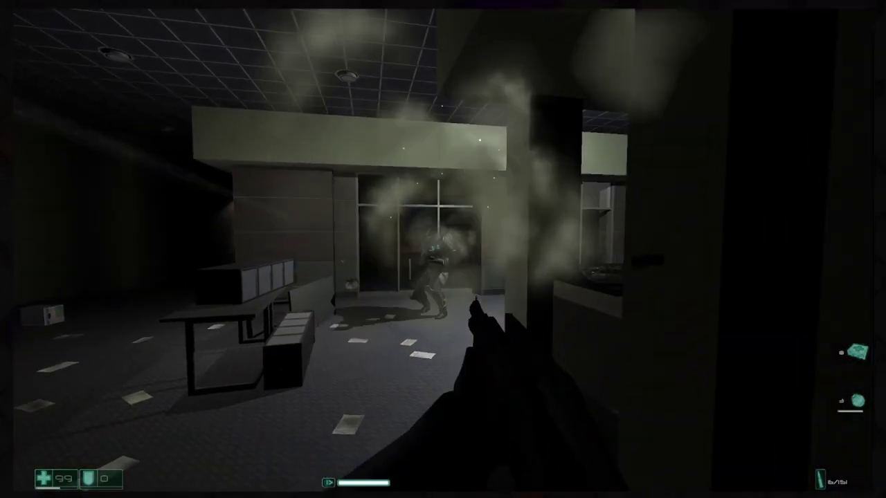
{"action": "key", "text": "s"}
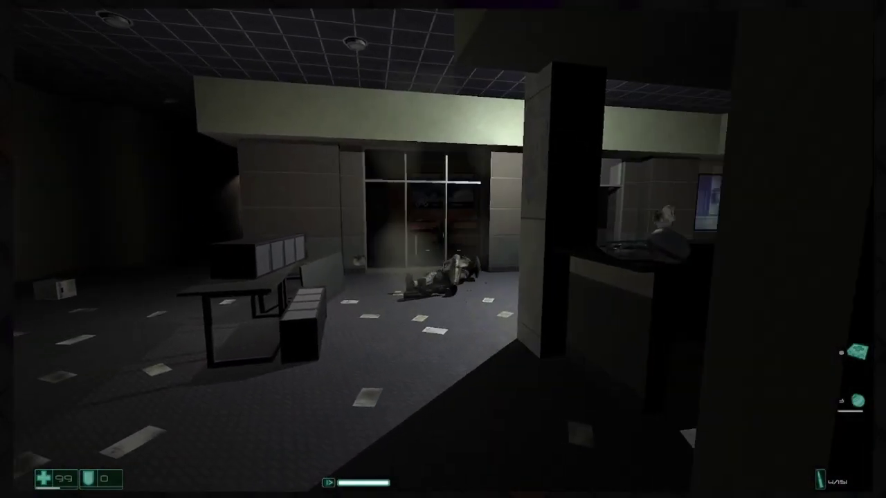
{"action": "key", "text": "w"}
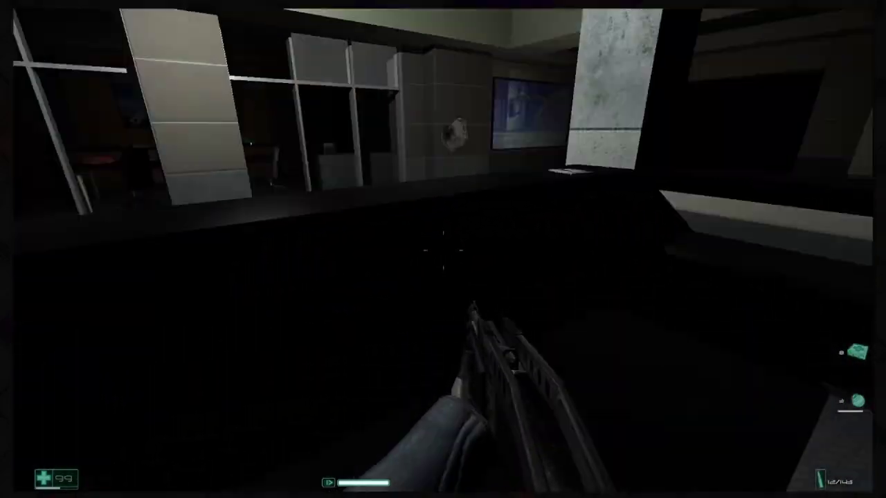
Step: Search the dark offices off the lobby, collecting body armour and a medkit
{"action": "key", "text": "w"}
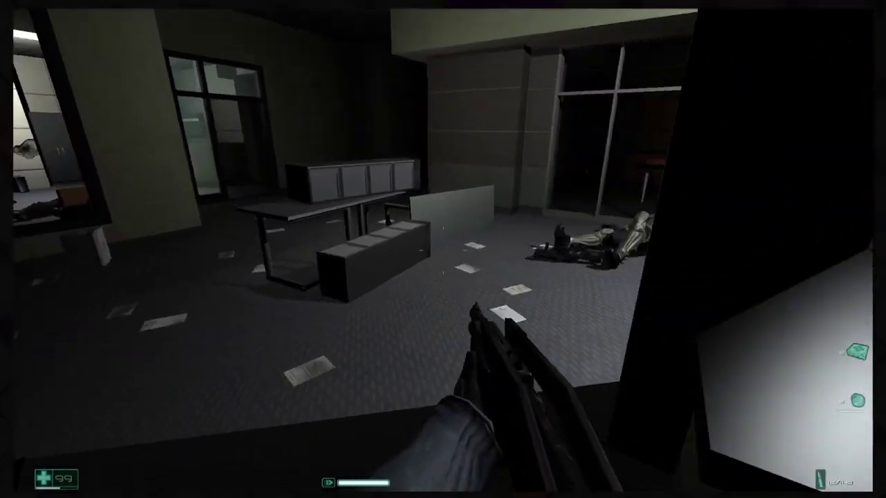
{"action": "key", "text": "w"}
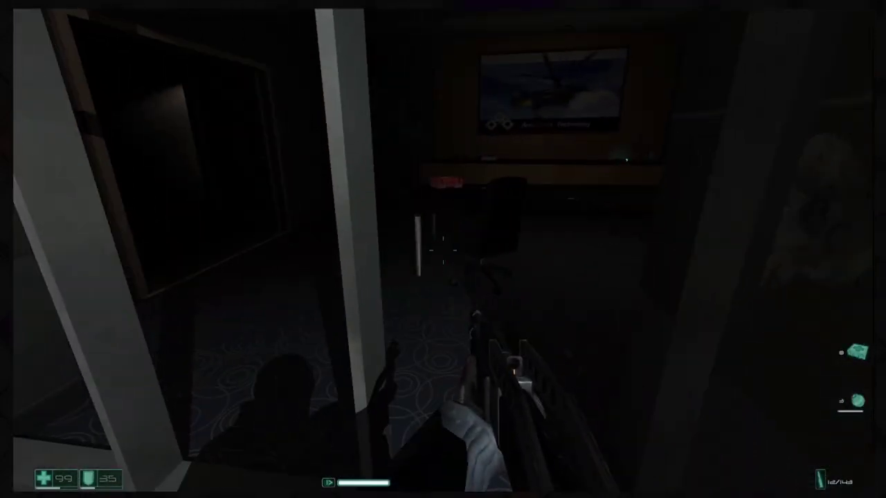
{"action": "key", "text": "w"}
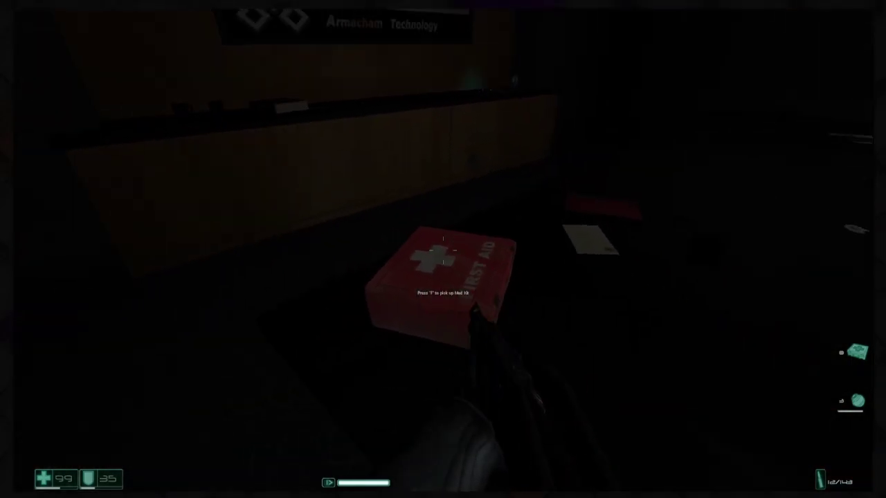
{"action": "key", "text": "w"}
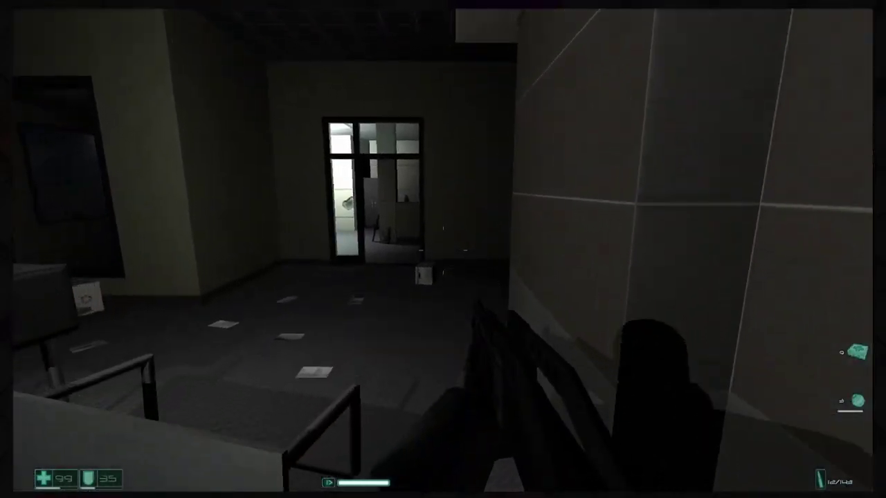
{"action": "key", "text": "w"}
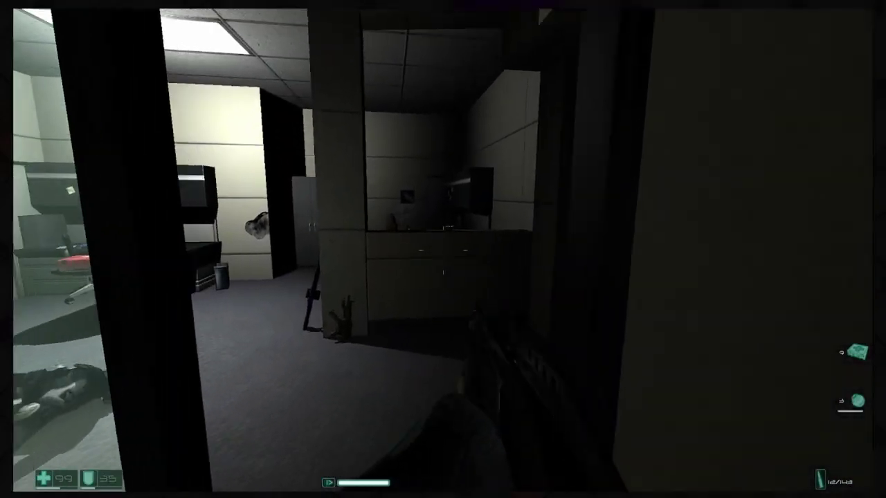
{"action": "key", "text": "w"}
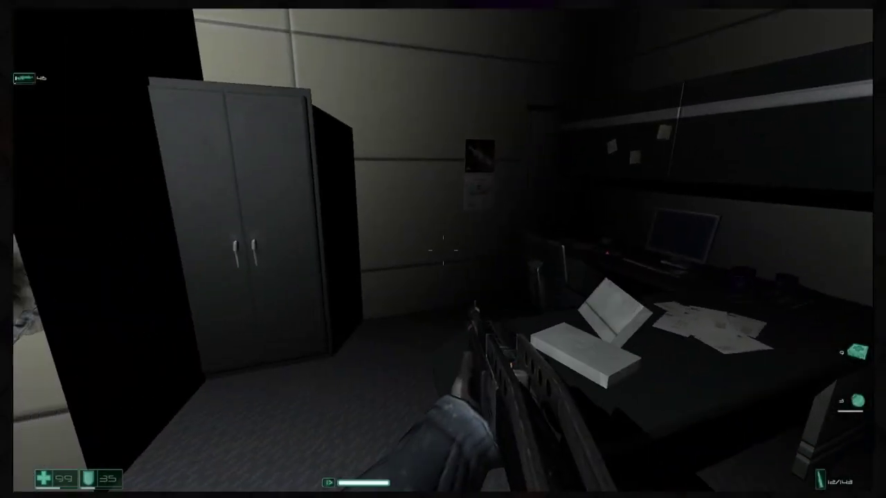
{"action": "key", "text": "w"}
{"action": "key", "text": "s"}
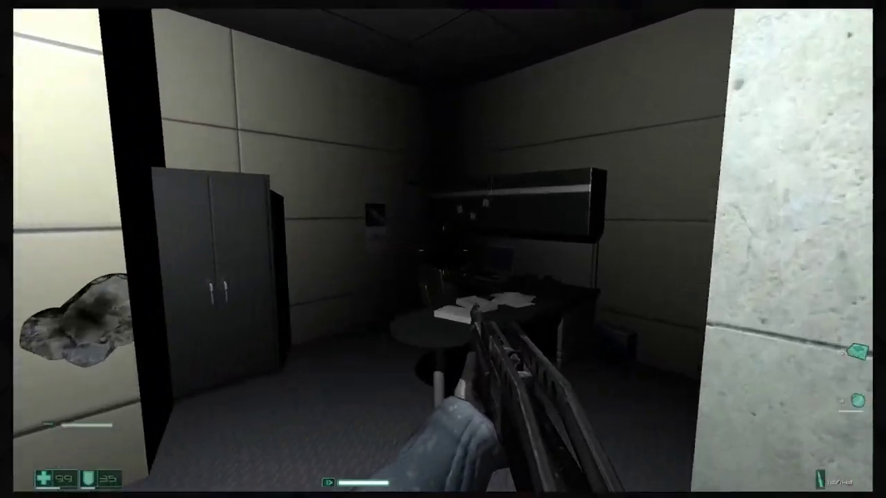
Step: Light the pillar corridor with the flashlight and advance down it toward the soldier
{"action": "key", "text": "w"}
{"action": "key", "text": "f"}
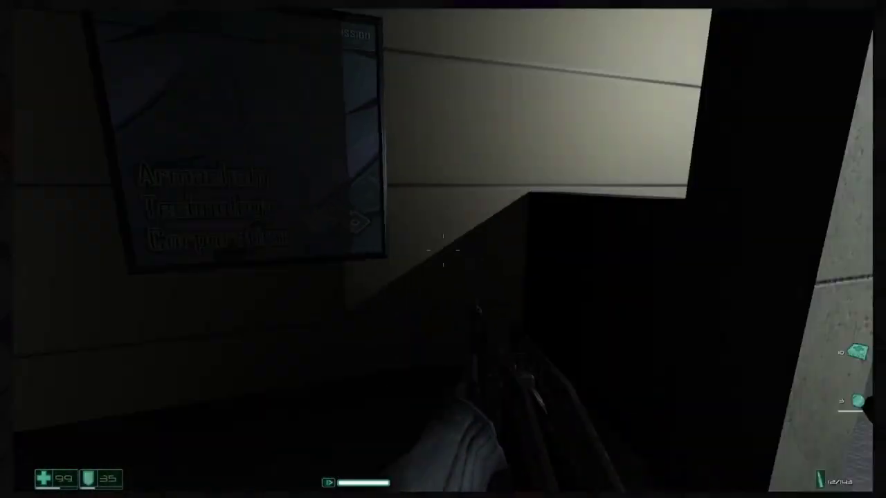
{"action": "key", "text": "w"}
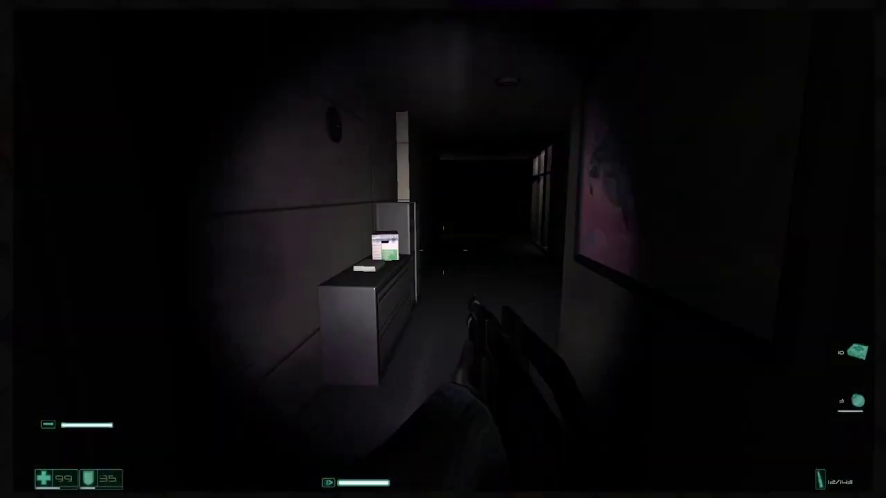
{"action": "key", "text": "w"}
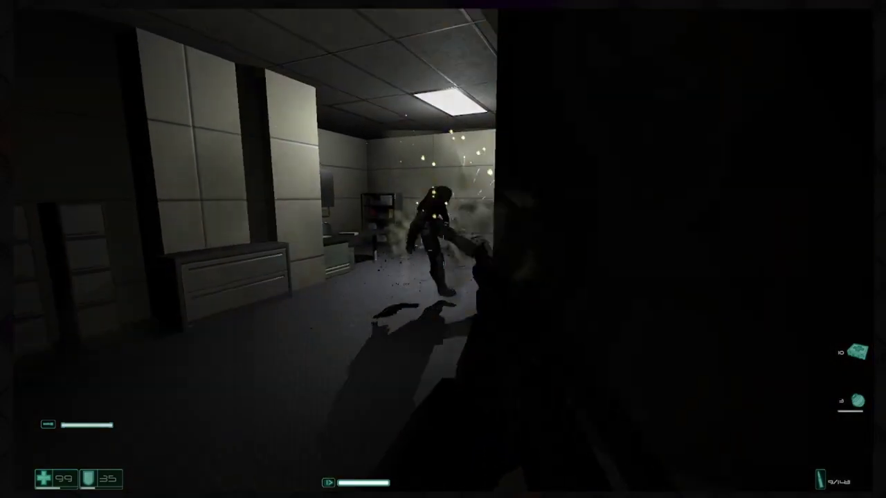
Step: Grenade the corridor soldiers, use a medkit, and open fire down the corridor
{"action": "key", "text": "w"}
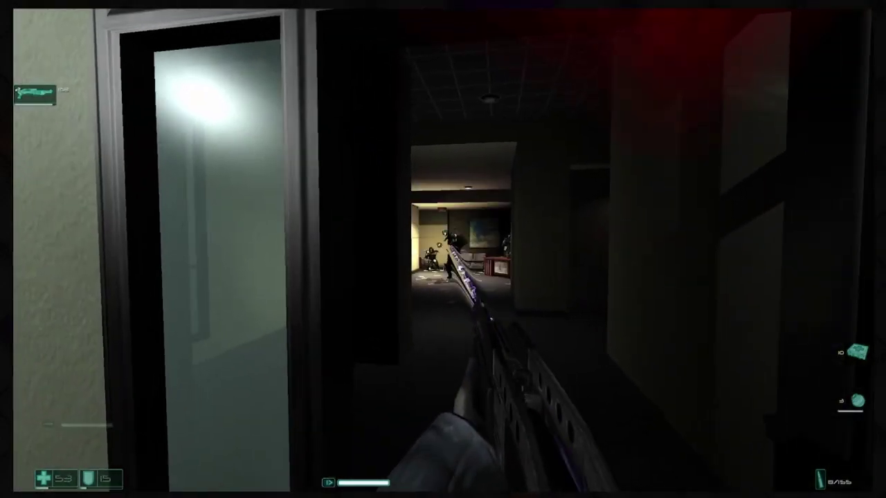
{"action": "key", "text": "g"}
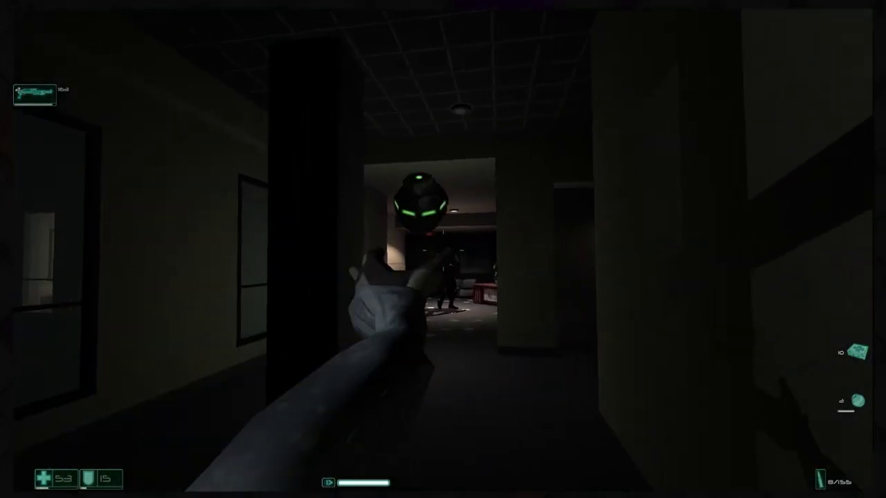
{"action": "key", "text": "z"}
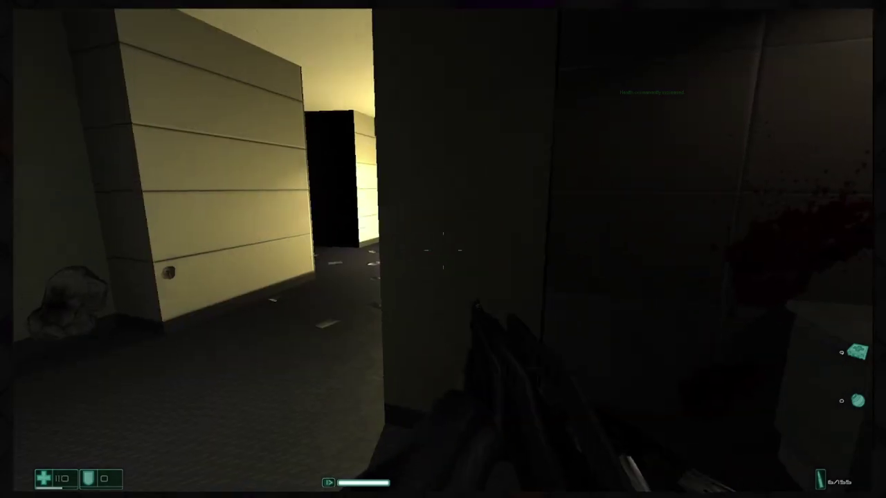
{"action": "left_click", "coordinate": [443, 249]}
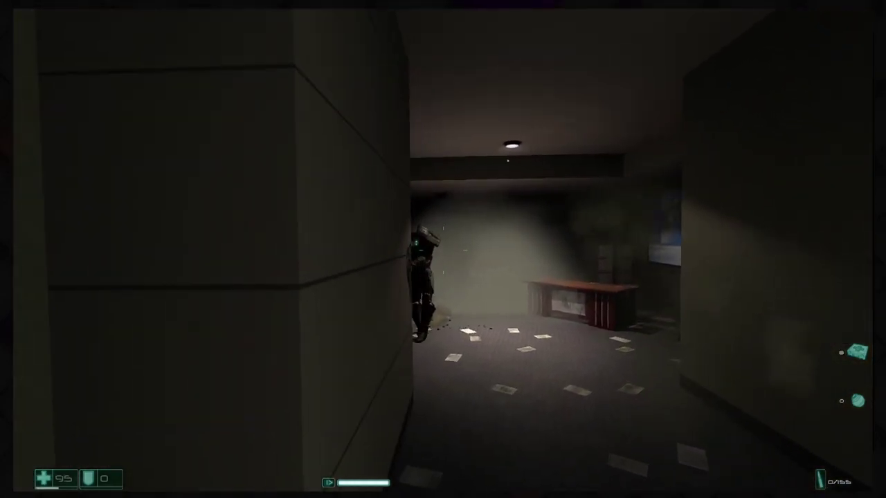
Step: Reload and kill the two soldiers from cover, then move into the office
{"action": "key", "text": "r"}
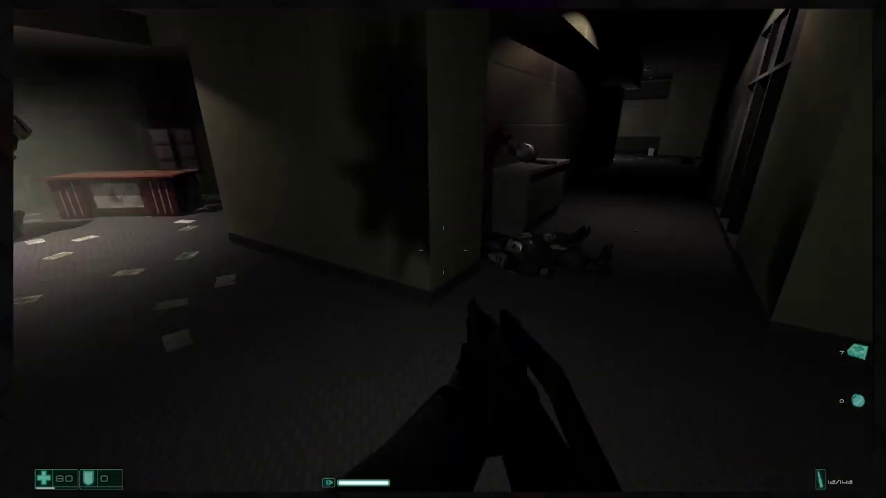
{"action": "key", "text": "w"}
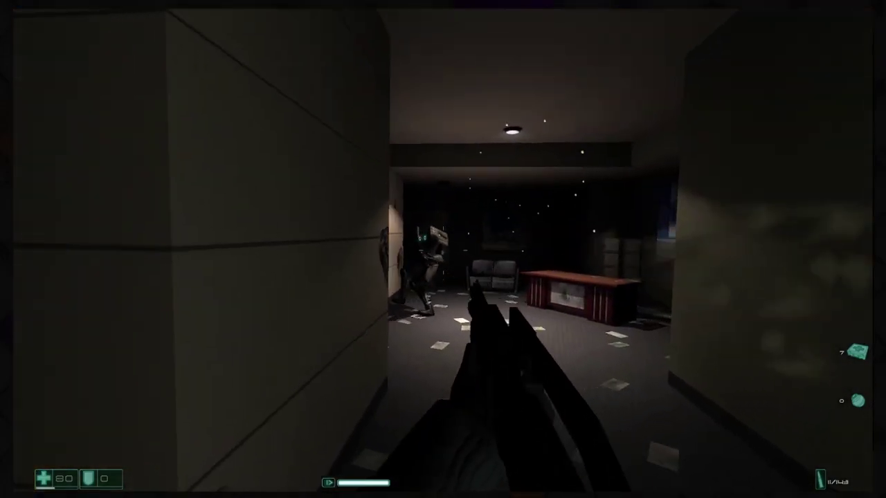
{"action": "left_click", "coordinate": [442, 249]}
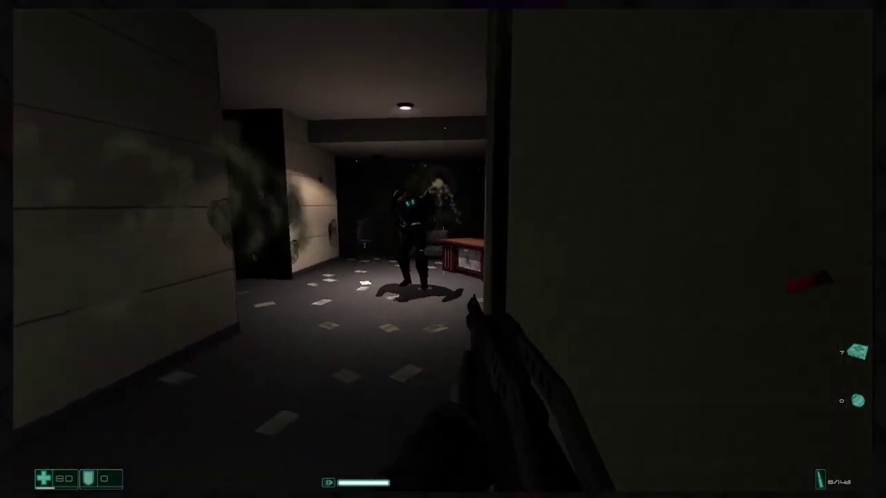
{"action": "left_click", "coordinate": [442, 249]}
{"action": "left_click", "coordinate": [443, 249]}
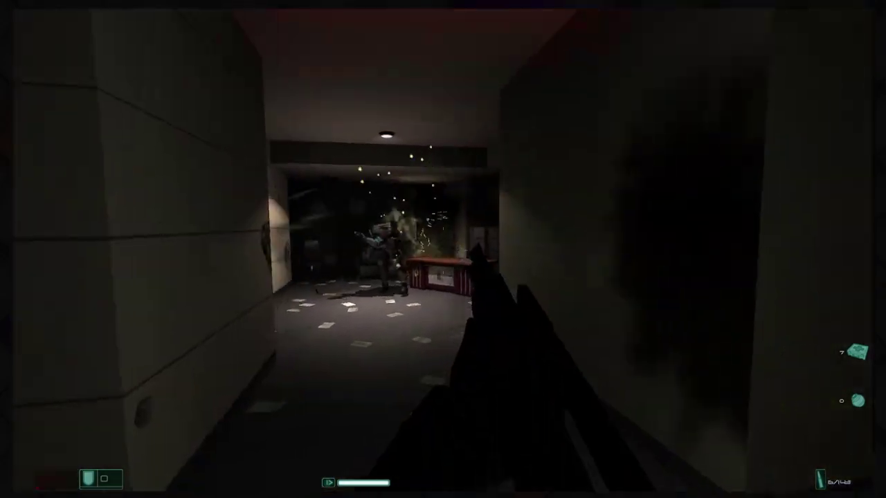
{"action": "left_click", "coordinate": [442, 249]}
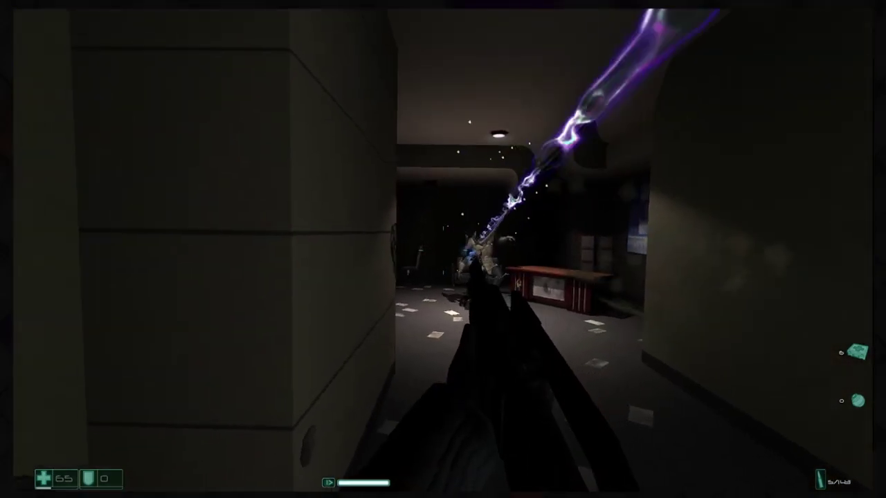
{"action": "key", "text": "w"}
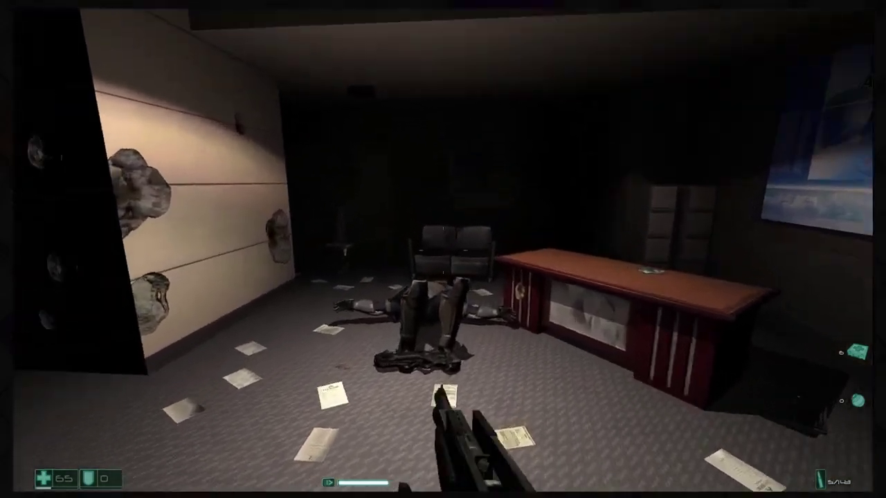
Step: Reload, crouch by the fallen soldier, and cross the office to the dark corridor
{"action": "key", "text": "r"}
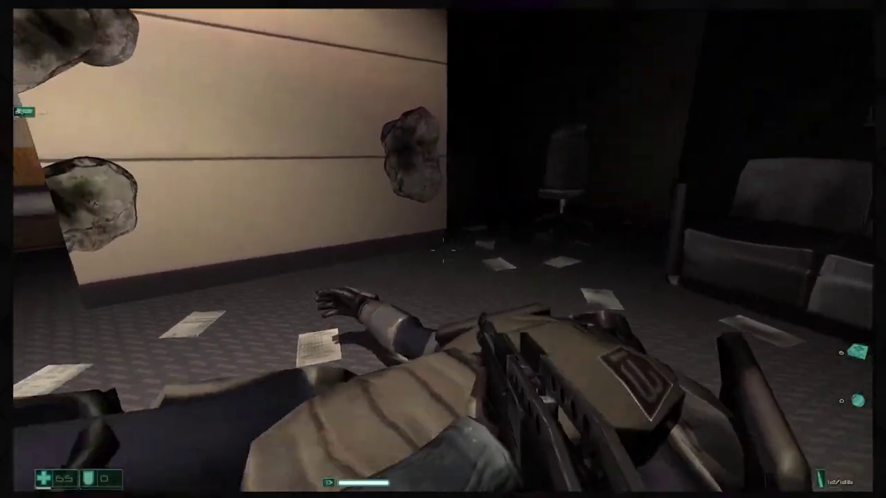
{"action": "key", "text": "ctrl"}
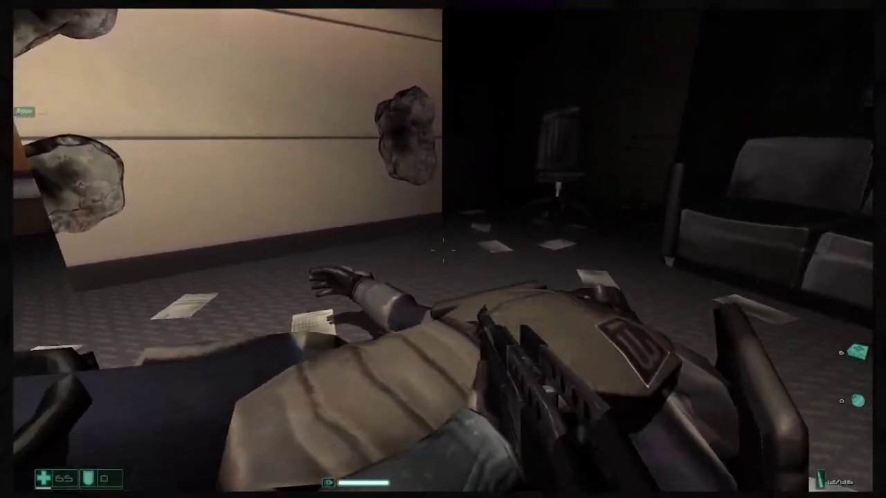
{"action": "key", "text": "w"}
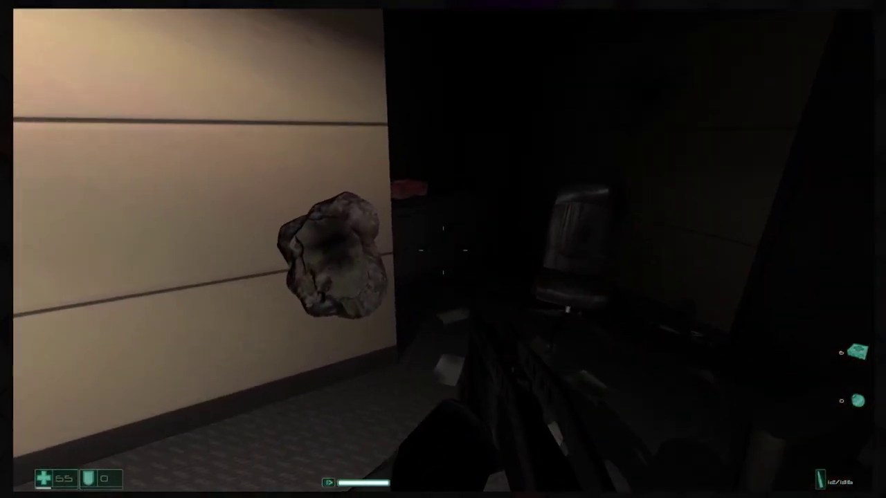
{"action": "key", "text": "w"}
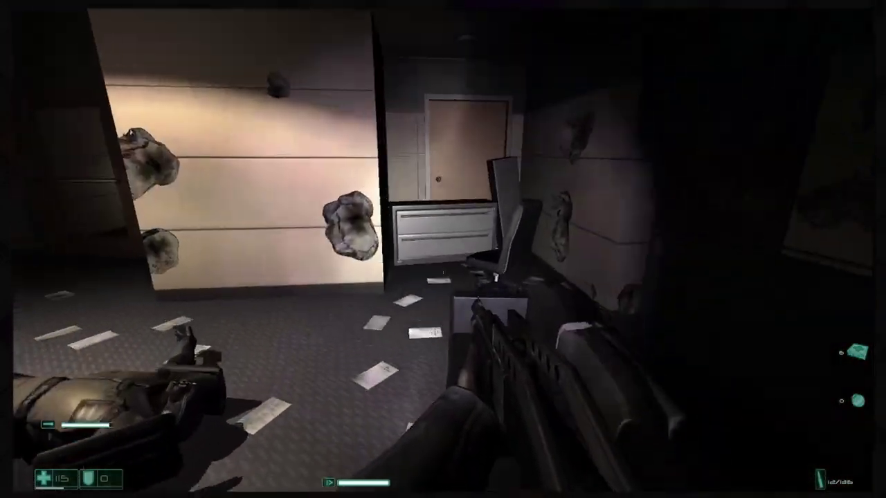
{"action": "key", "text": "w"}
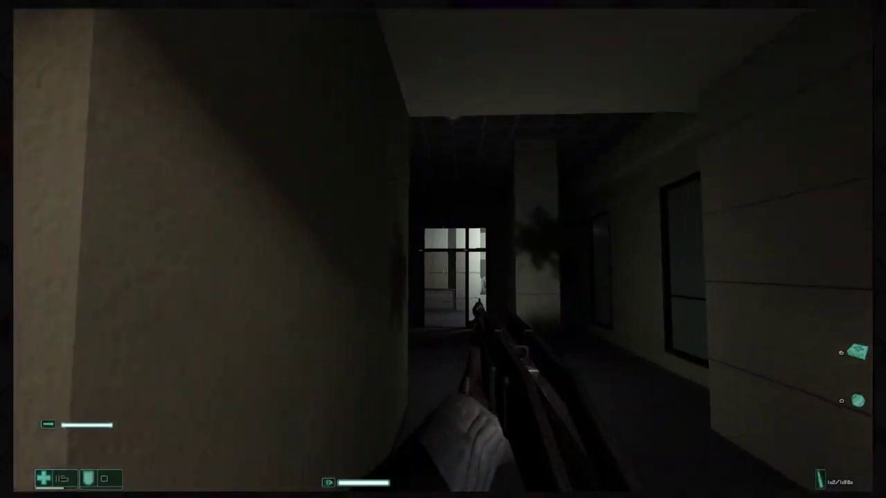
Step: Sweep the dark corridor and the office with the bulletin board
{"action": "key", "text": "w"}
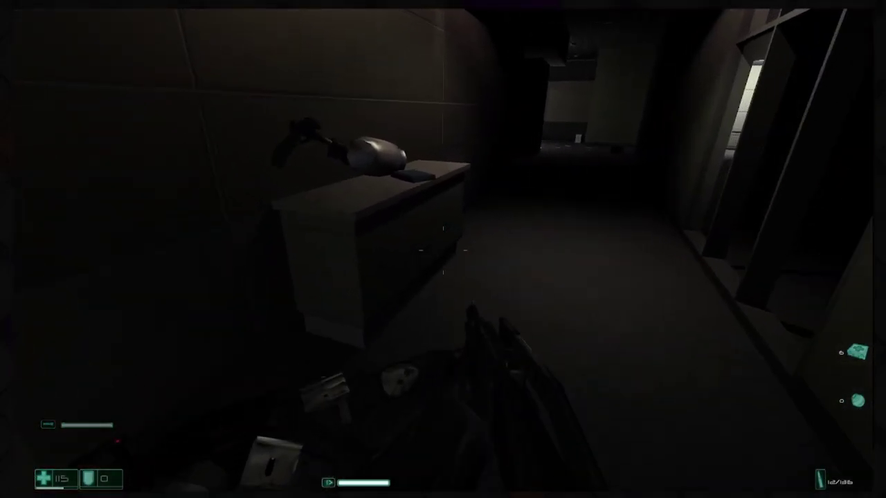
{"action": "key", "text": "w"}
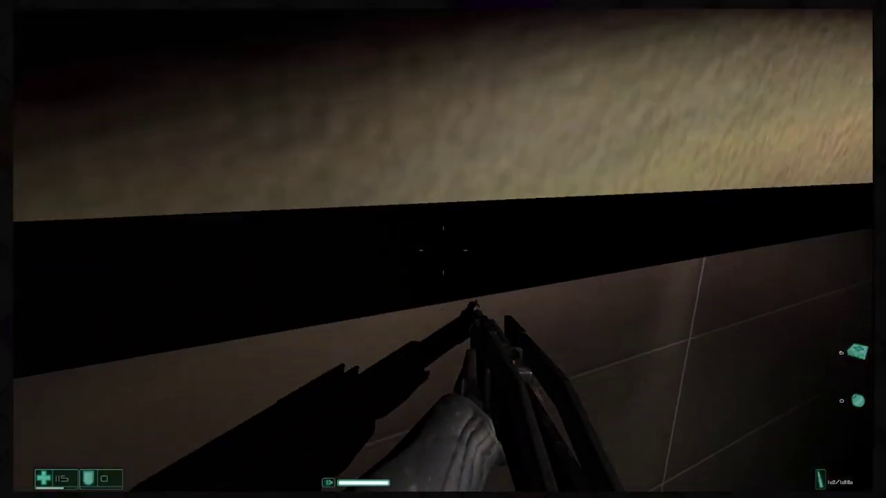
{"action": "key", "text": "w"}
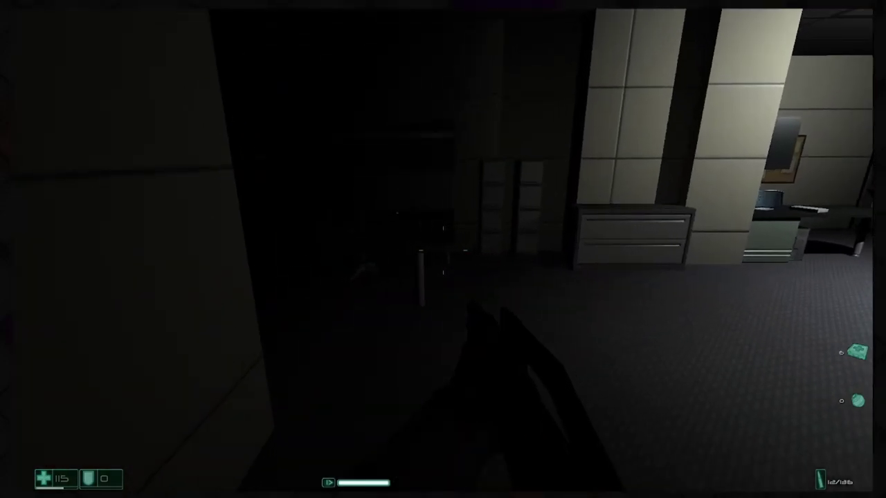
{"action": "key", "text": "w"}
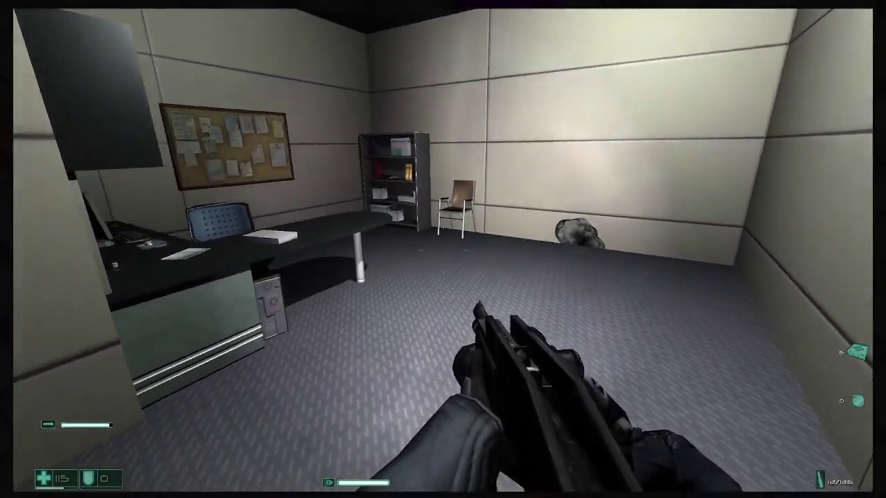
{"action": "key", "text": "w"}
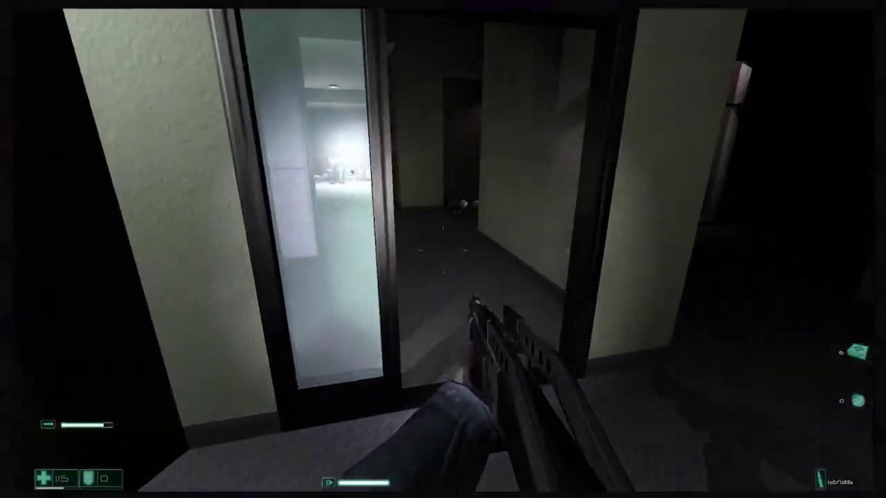
{"action": "key", "text": "w"}
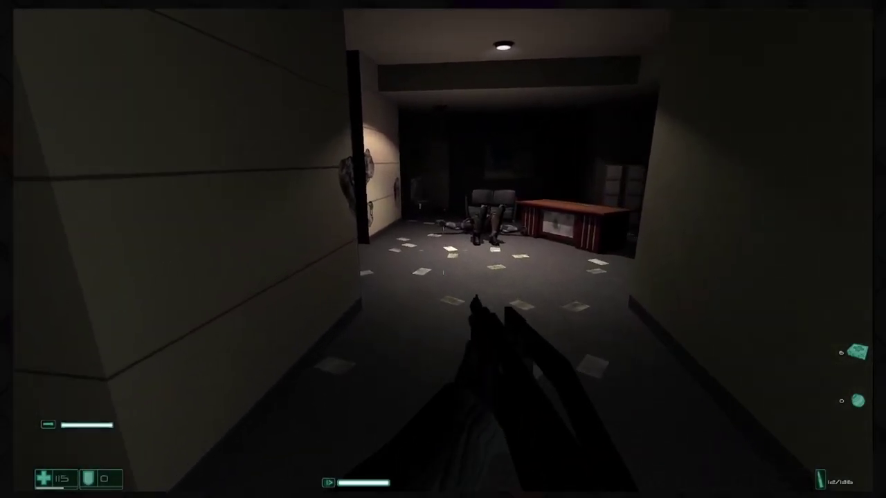
{"action": "key", "text": "w"}
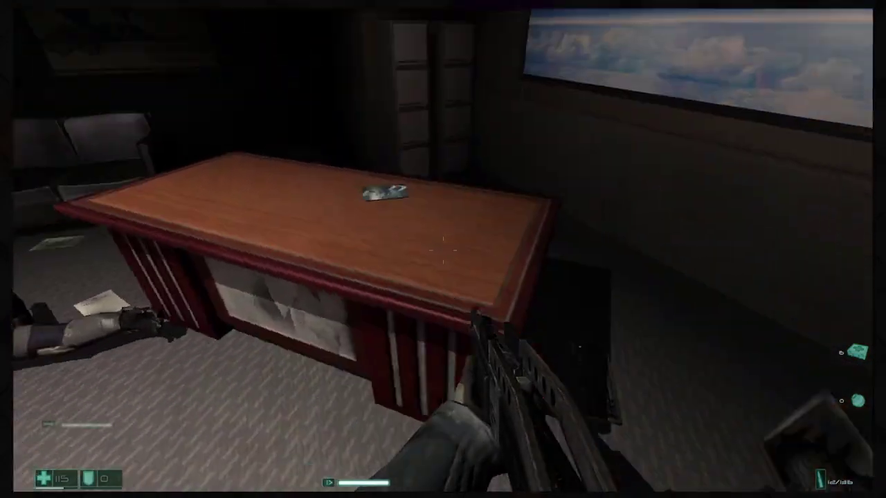
Step: Circle the wooden desk, switch weapons, and advance past the soldier to the glass doors
{"action": "key", "text": "w"}
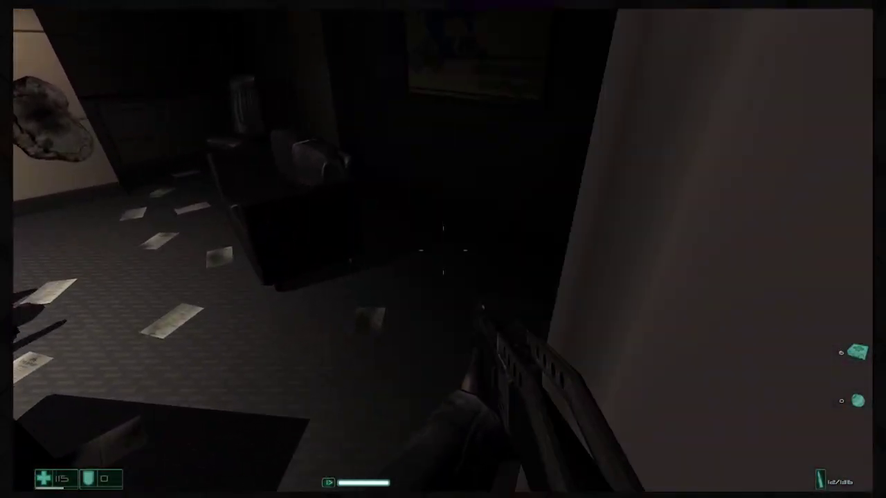
{"action": "key", "text": "w"}
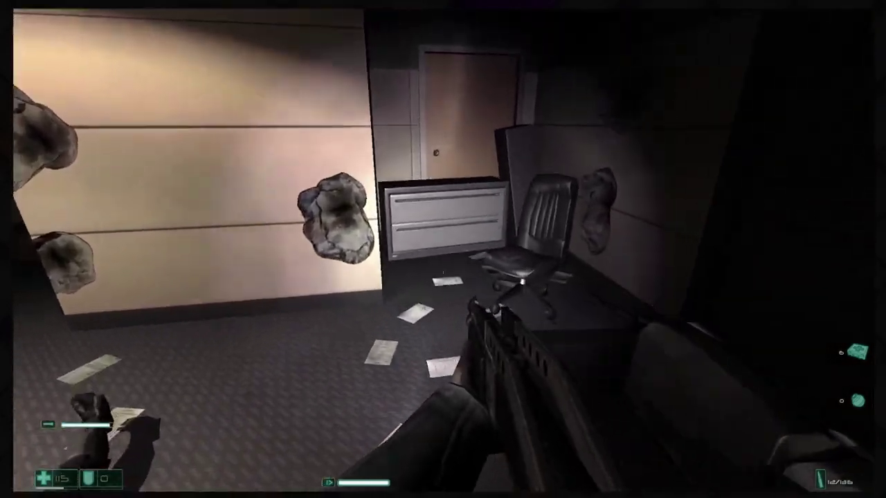
{"action": "key", "text": "w"}
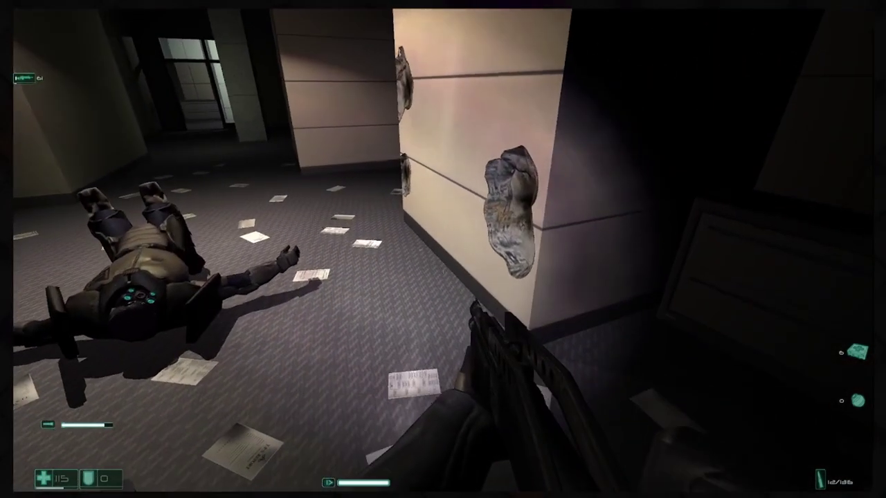
{"action": "key", "text": "w"}
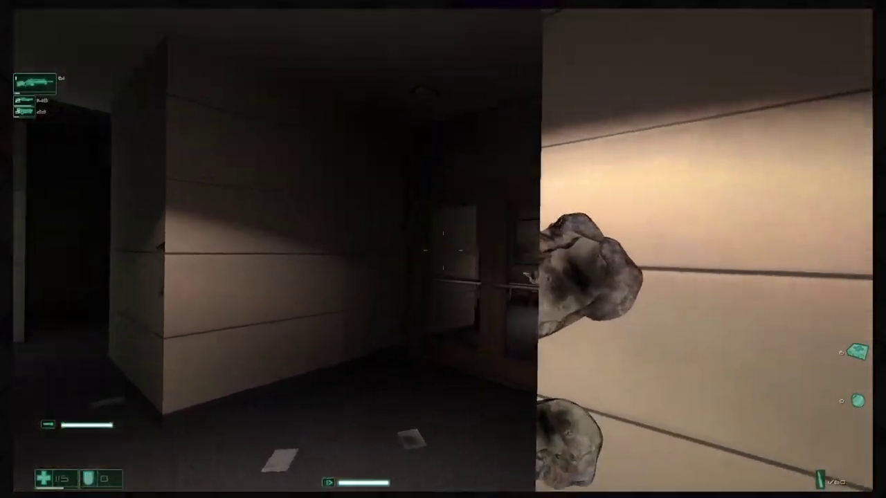
{"action": "key", "text": "w"}
Step: Walk up to Alice Wade until she stands, then cross to the dictionary desk
{"action": "key", "text": "w"}
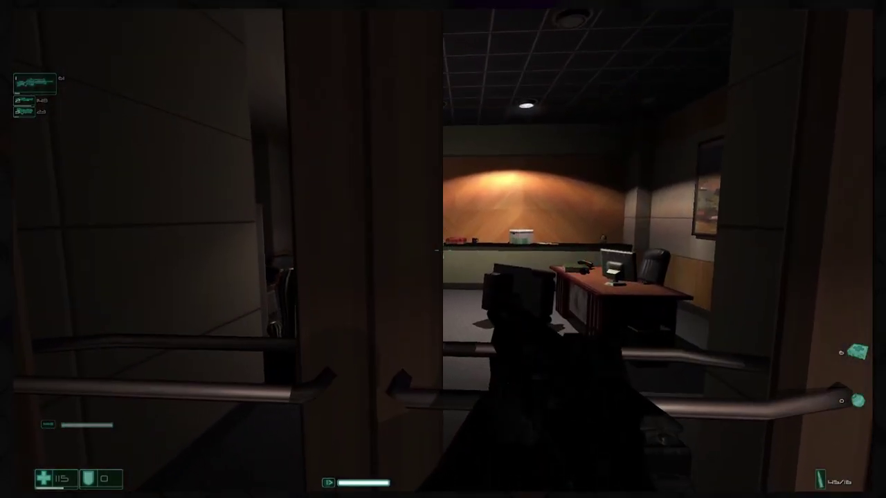
{"action": "key", "text": "w"}
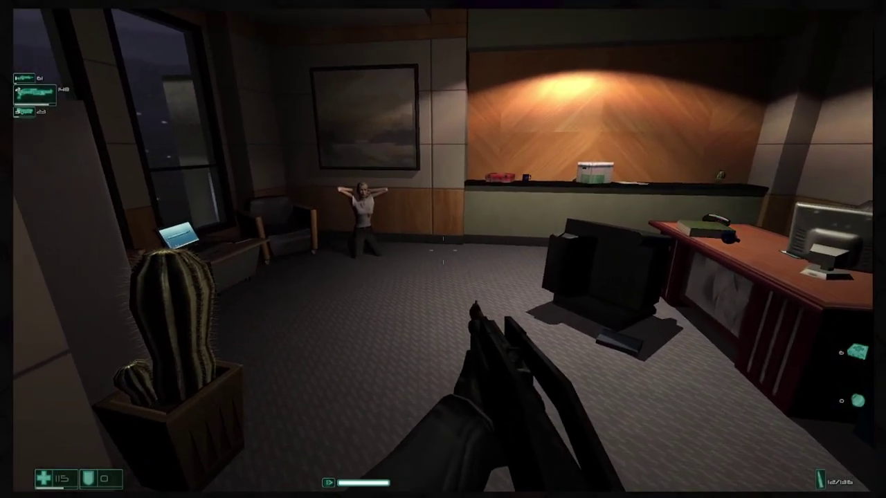
{"action": "key", "text": "w"}
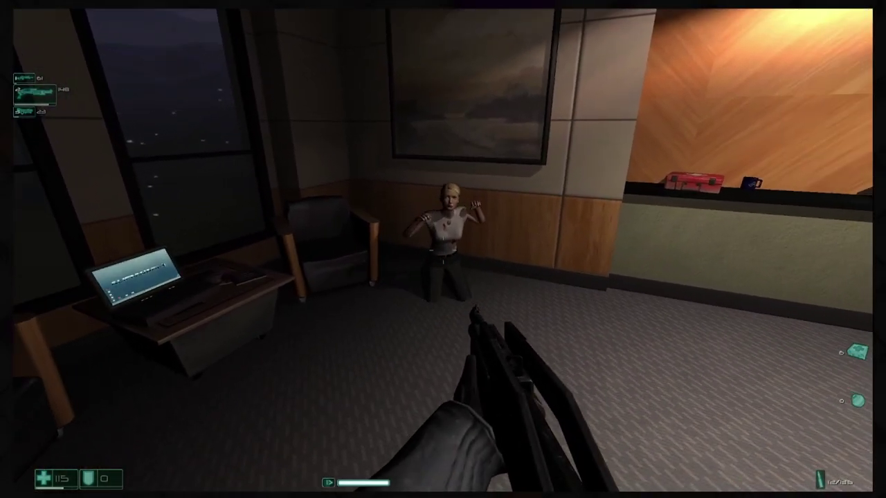
{"action": "key", "text": "w"}
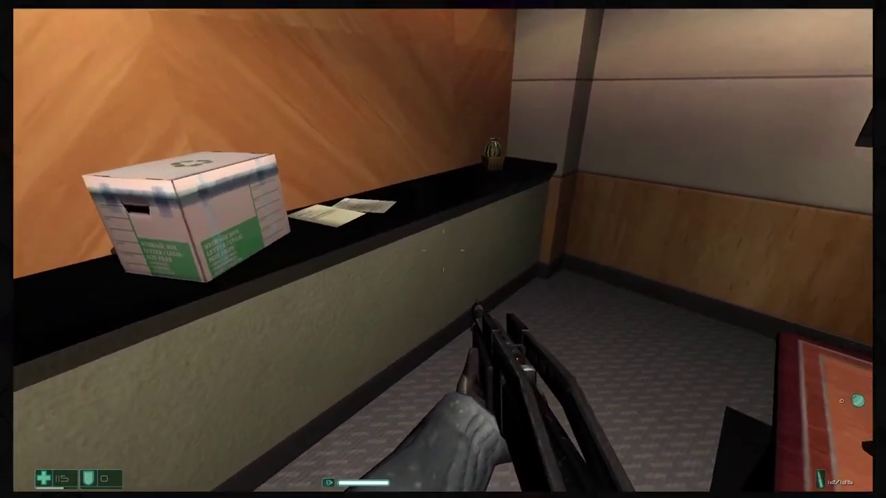
{"action": "key", "text": "w"}
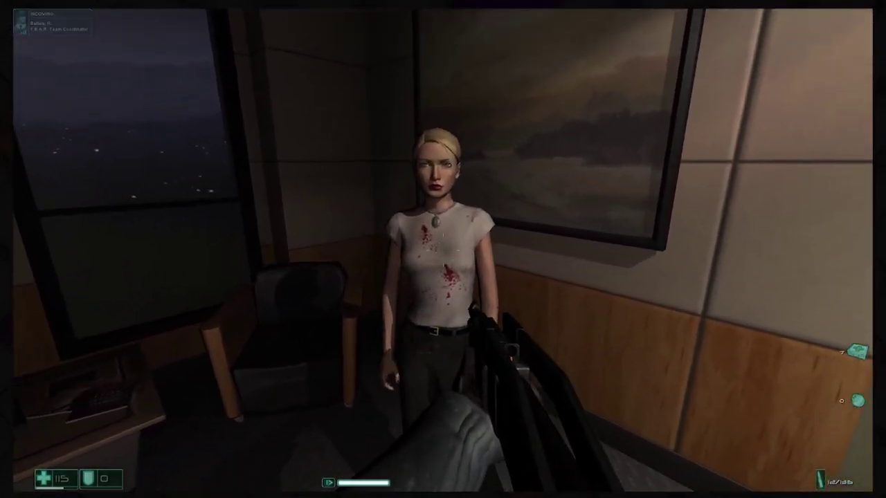
{"action": "key", "text": "w"}
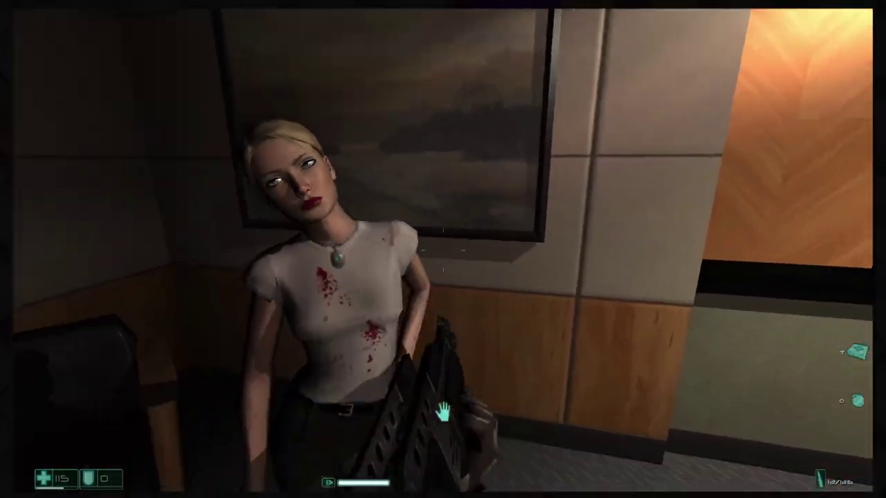
{"action": "key", "text": "w"}
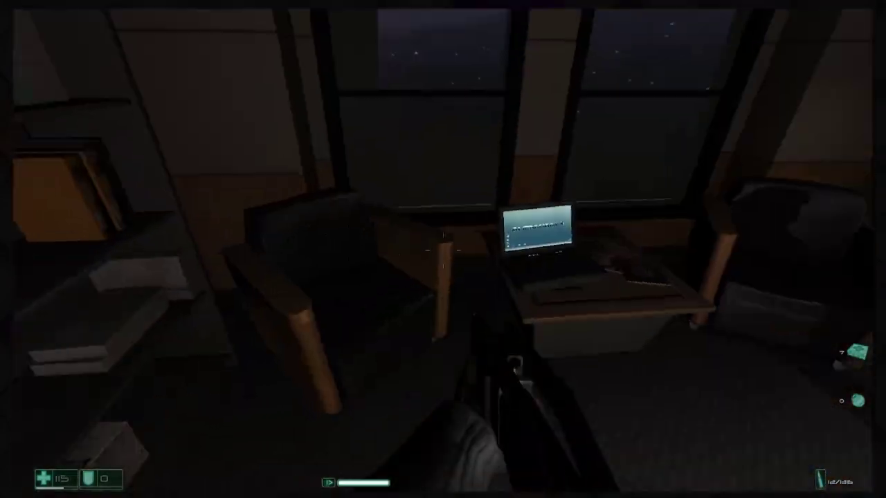
{"action": "key", "text": "w"}
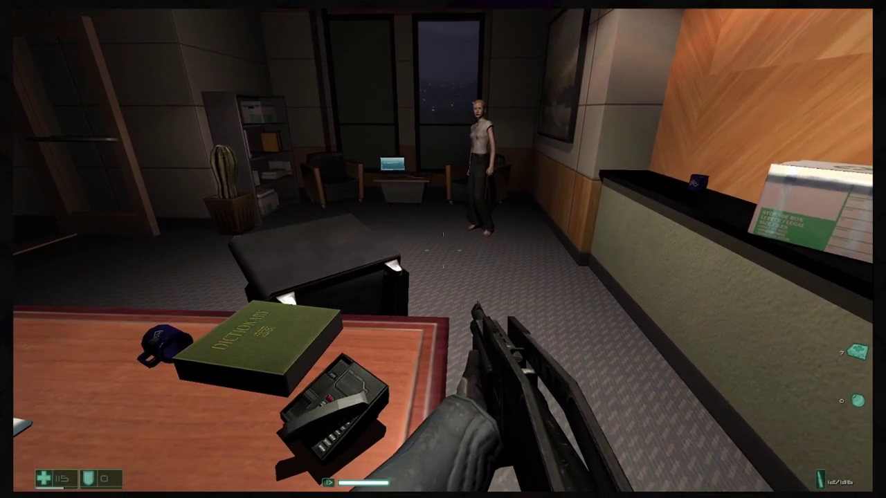
Step: Go around the desk and examine the desk device up close
{"action": "key", "text": "w"}
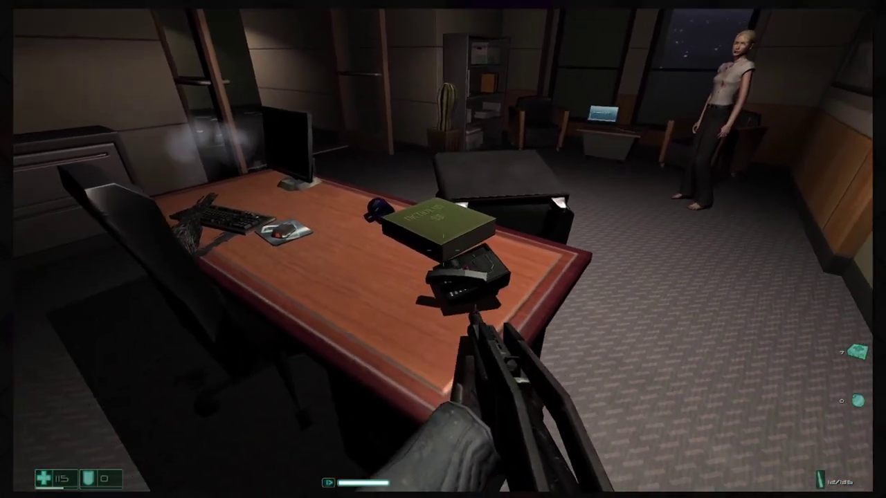
{"action": "key", "text": "w"}
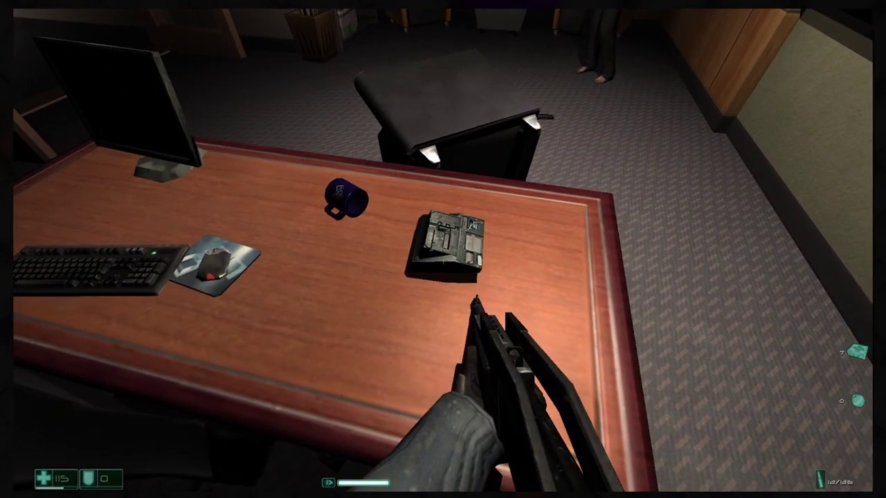
{"action": "key", "text": "w"}
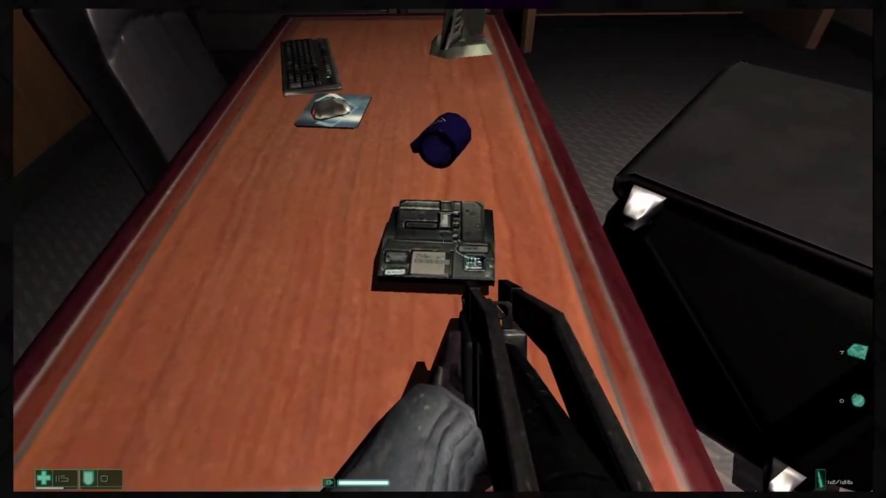
{"action": "key", "text": "s"}
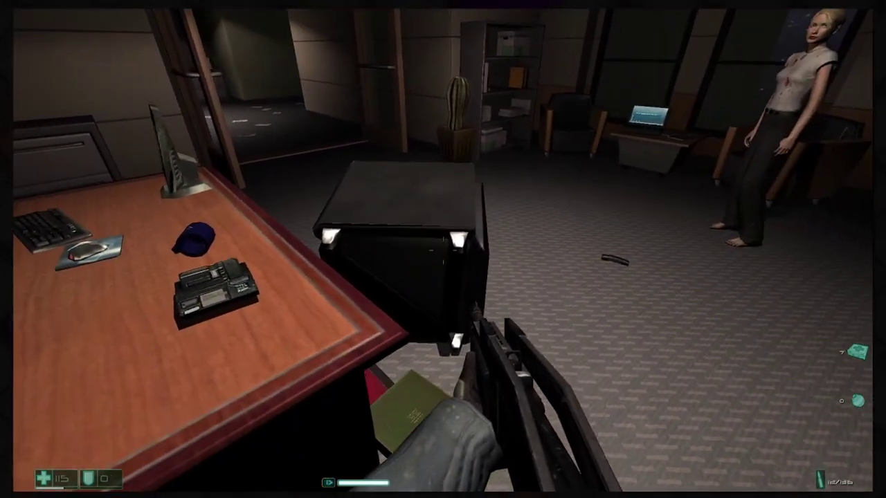
Step: Drop the dictionary and look at the laptop on the side table
{"action": "key", "text": "e"}
{"action": "key", "text": "w"}
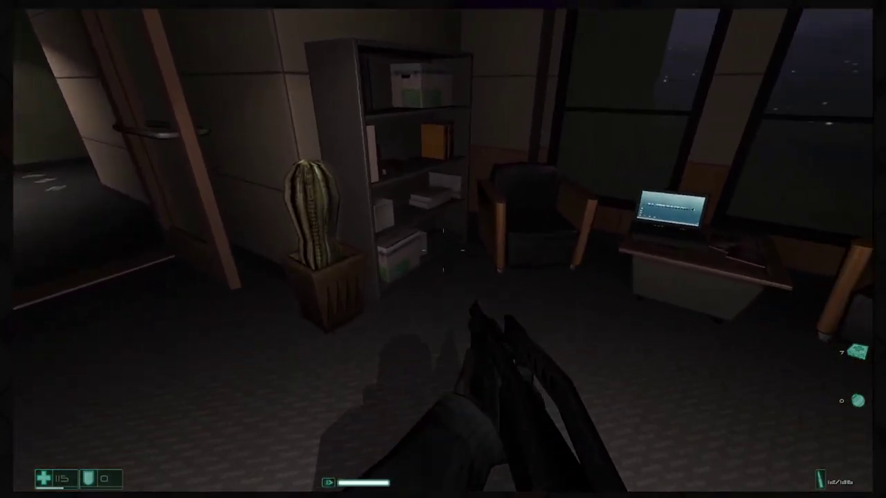
{"action": "key", "text": "w"}
{"action": "key", "text": "e"}
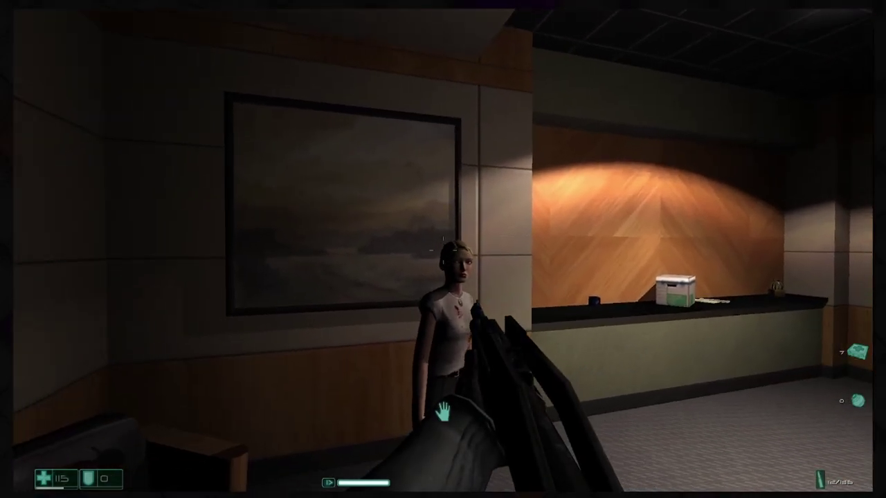
Step: Leave the laptop and walk up to Alice by the painting, swinging the rifle
{"action": "key", "text": "w"}
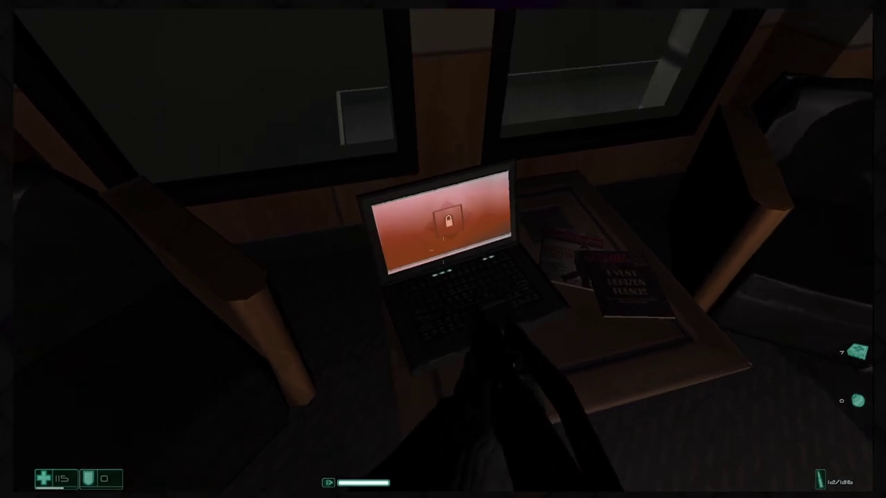
{"action": "key", "text": "s"}
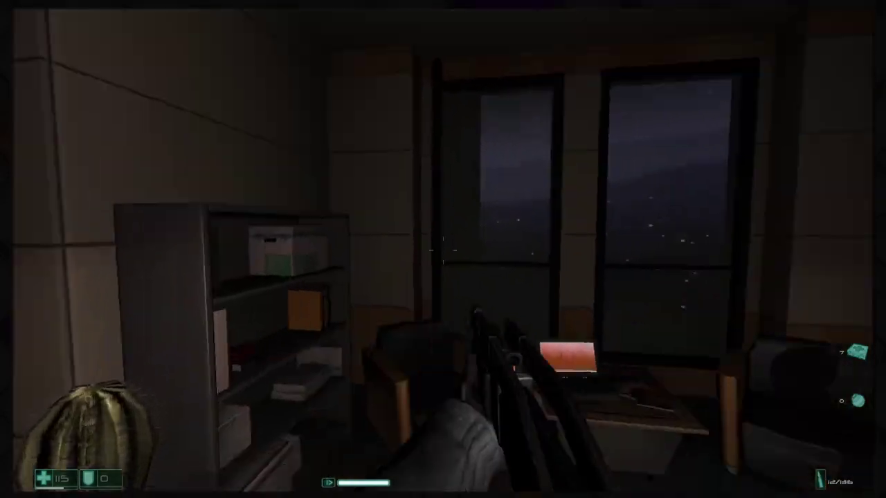
{"action": "key", "text": "w"}
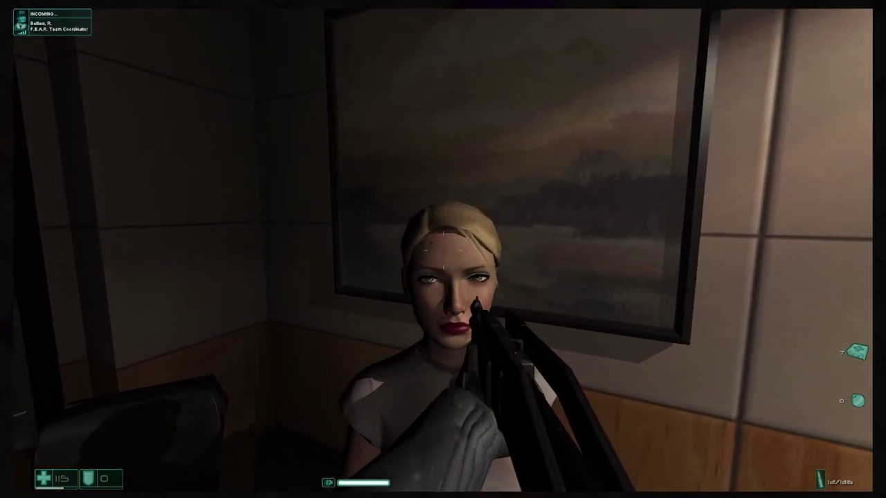
{"action": "key", "text": "f"}
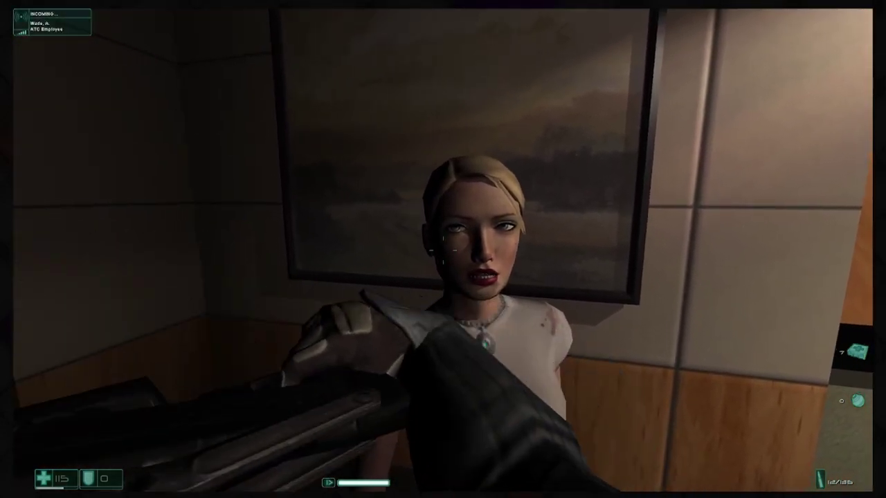
Step: Swing the rifle at Alice several more times, then step back into the room
{"action": "key", "text": "w"}
{"action": "key", "text": "f"}
{"action": "key", "text": "f"}
{"action": "key", "text": "f"}
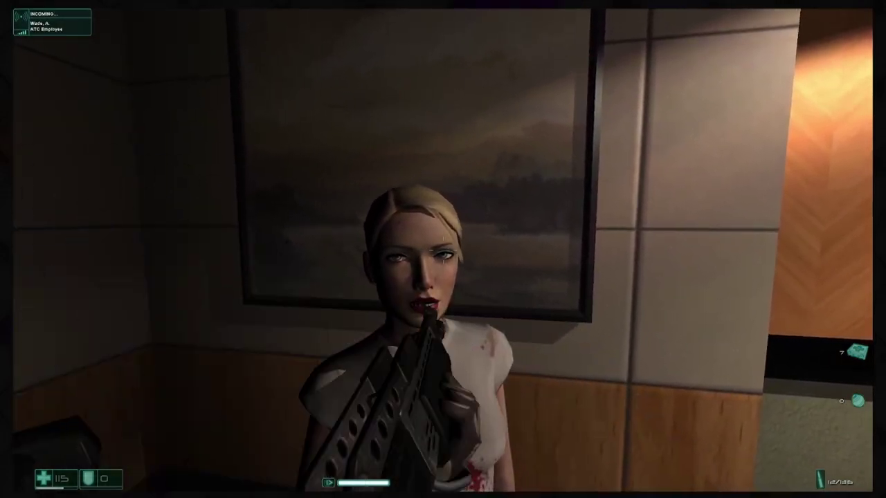
{"action": "key", "text": "f"}
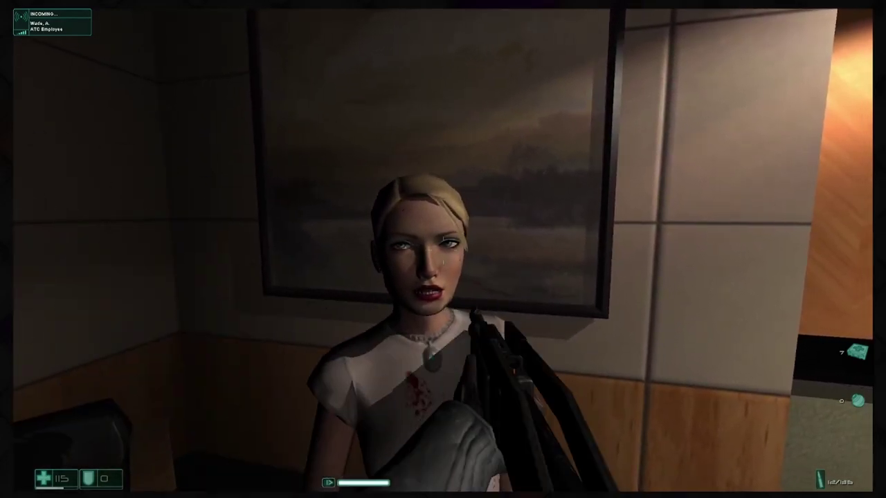
{"action": "key", "text": "f"}
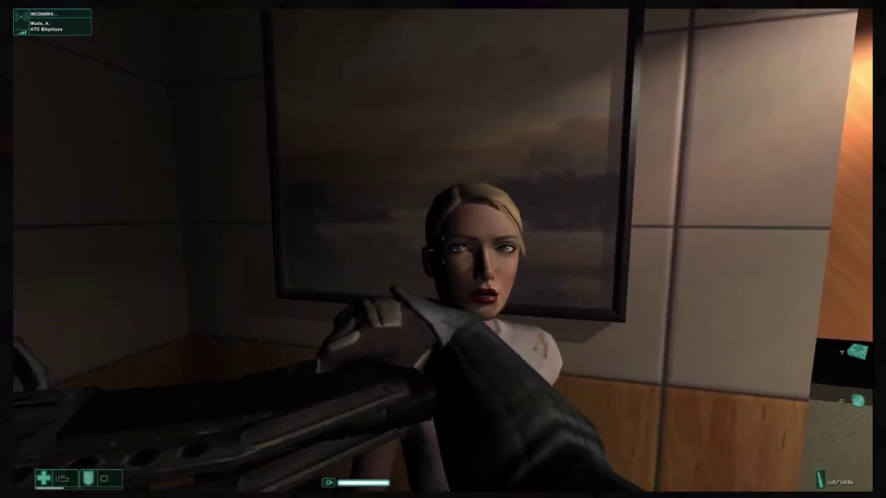
{"action": "key", "text": "f"}
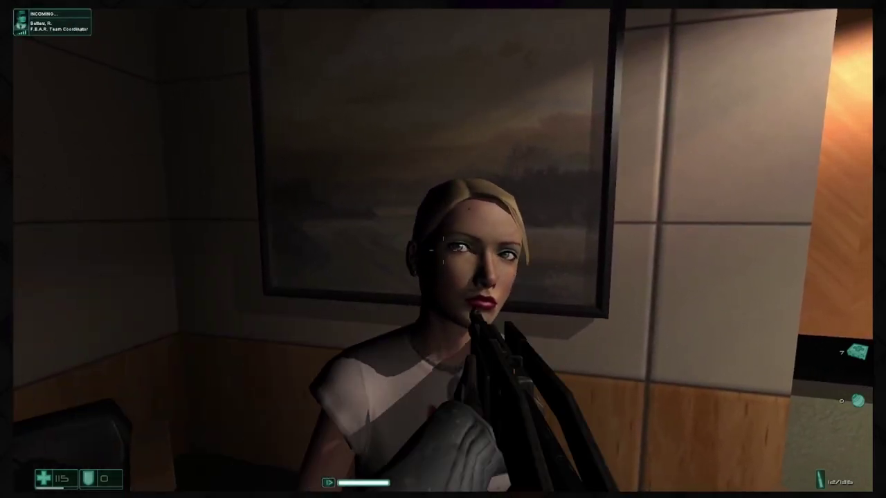
{"action": "key", "text": "f"}
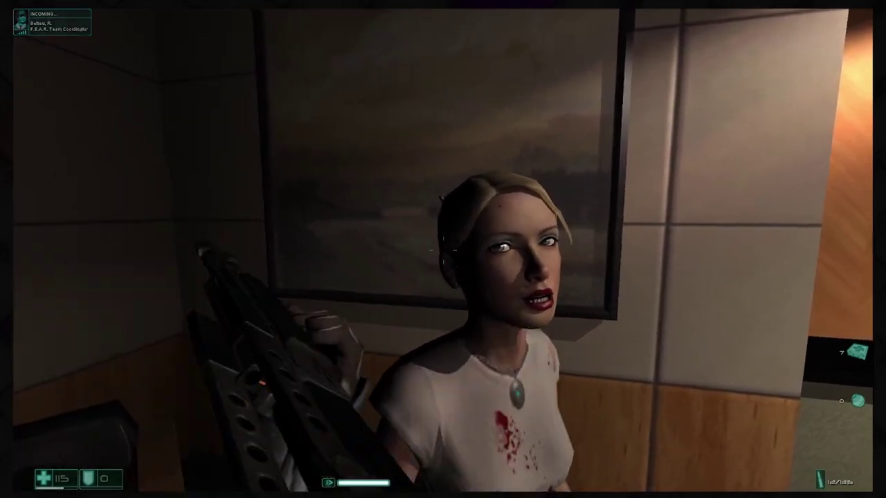
{"action": "key", "text": "s"}
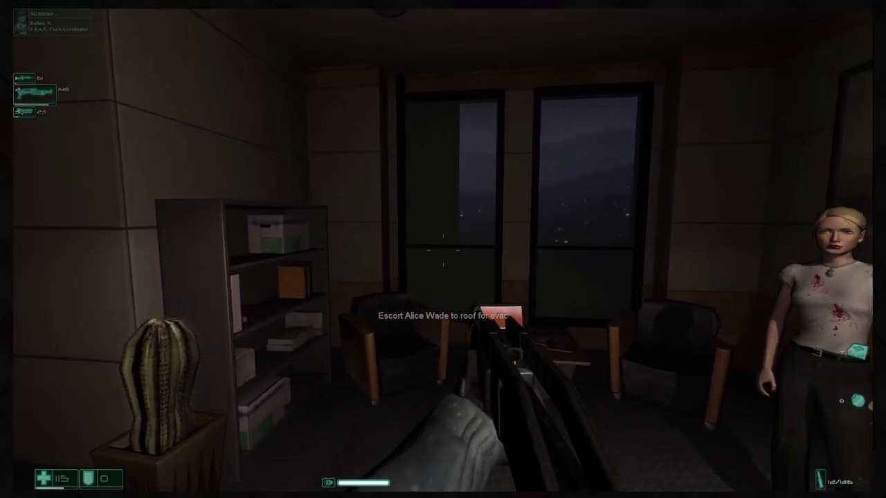
Step: Enter the neighbouring office, inspect the body, and follow the corridor onward
{"action": "key", "text": "w"}
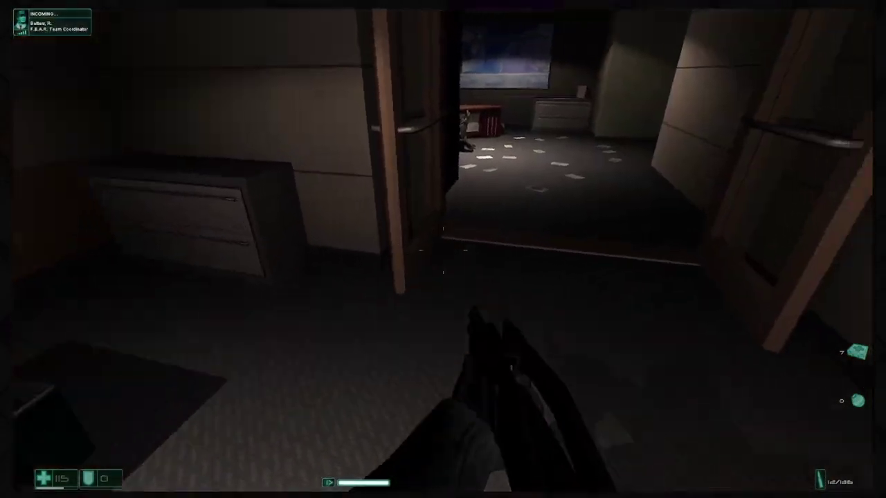
{"action": "key", "text": "w"}
{"action": "key", "text": "w"}
{"action": "key", "text": "w"}
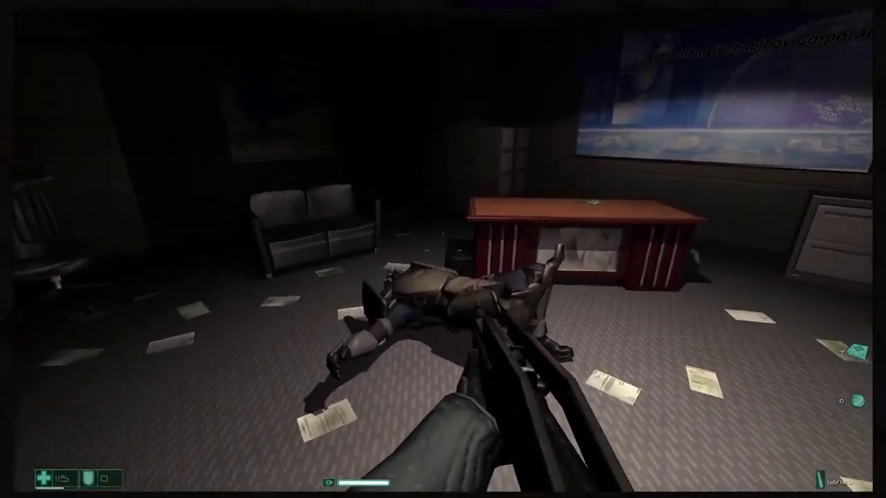
{"action": "key", "text": "w"}
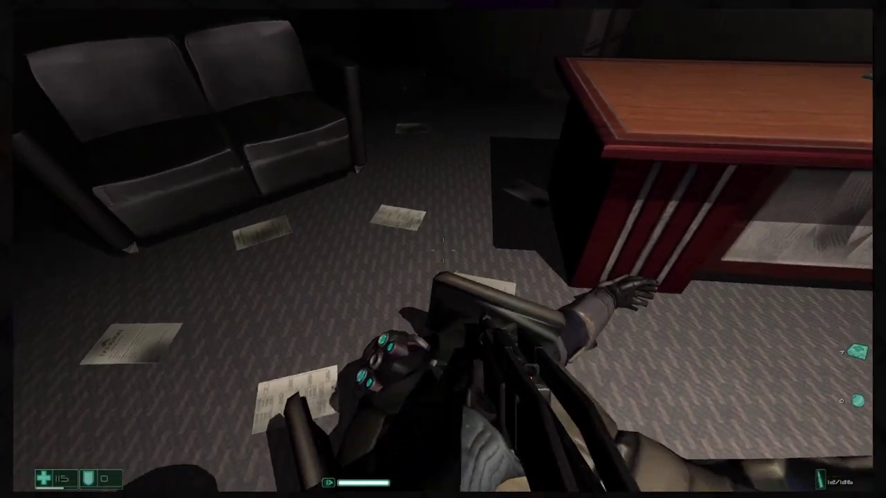
{"action": "key", "text": "w"}
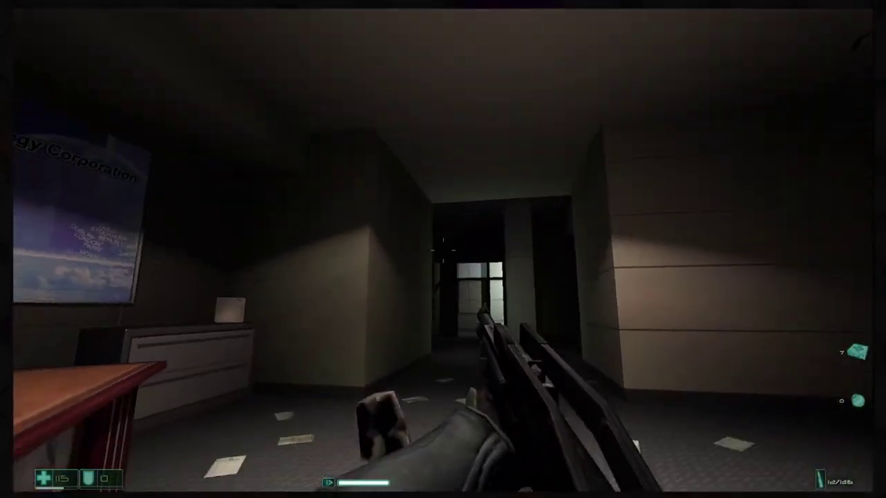
{"action": "key", "text": "w"}
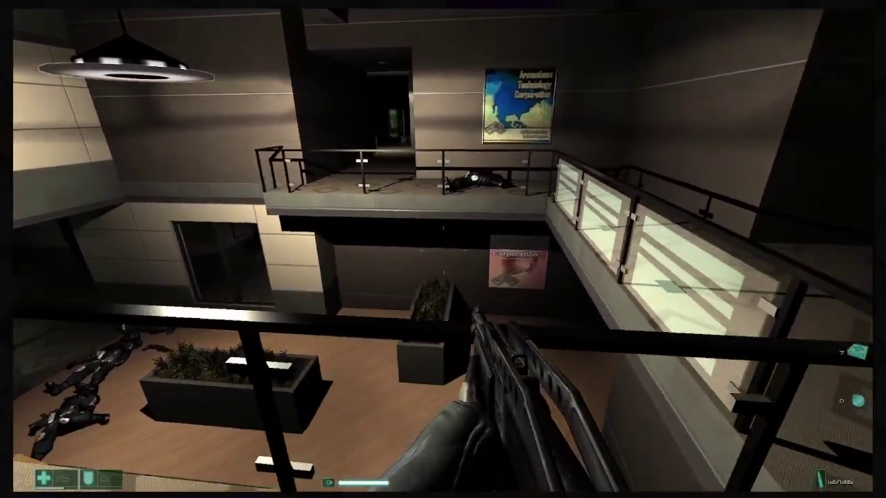
Step: Turn on the flashlight and shoot the stairwell soldiers, reloading mid-fight
{"action": "key", "text": "f"}
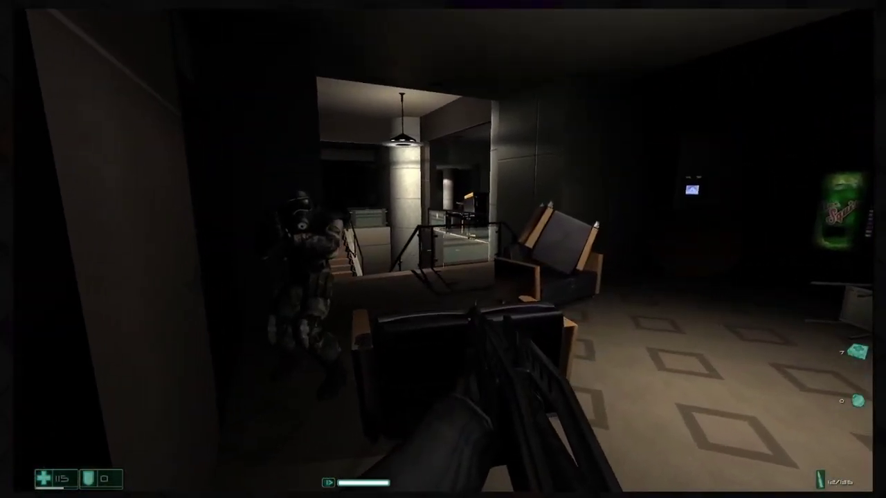
{"action": "left_click", "coordinate": [443, 249]}
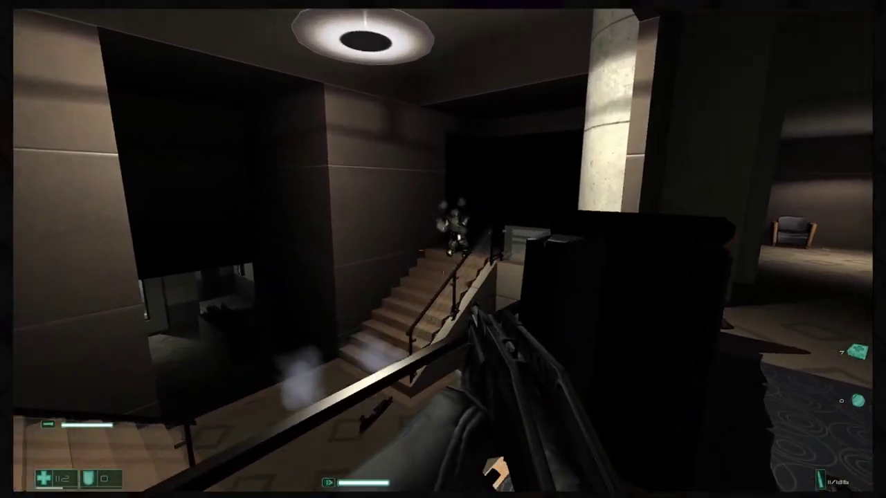
{"action": "left_click", "coordinate": [443, 249]}
{"action": "left_click", "coordinate": [443, 249]}
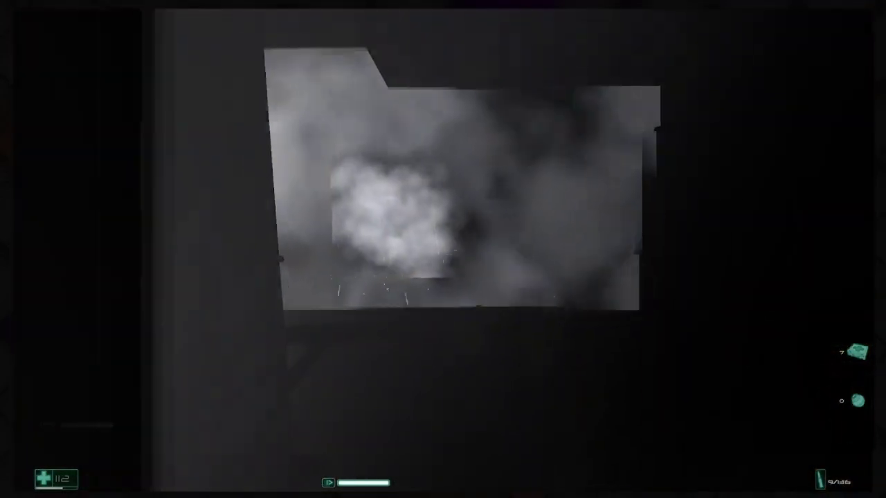
{"action": "key", "text": "r"}
{"action": "left_click", "coordinate": [442, 249]}
{"action": "left_click", "coordinate": [442, 249]}
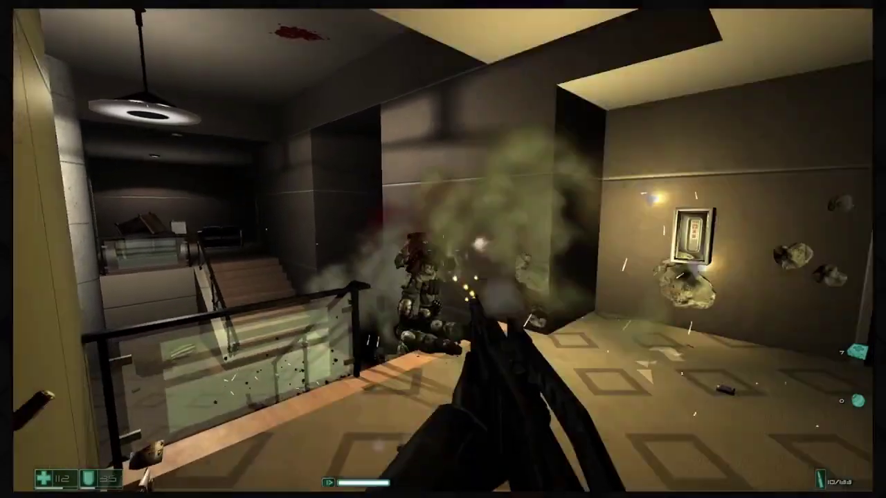
Step: Head down the stairs and through the office into the atrium
{"action": "key", "text": "r"}
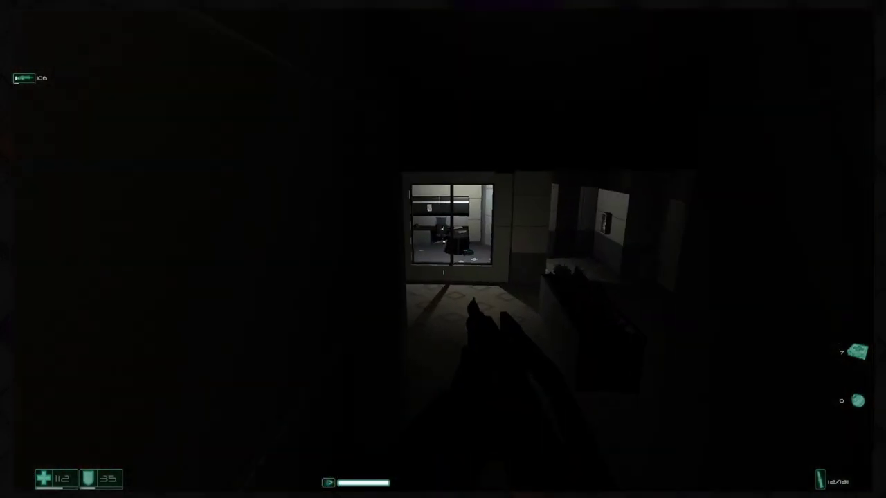
{"action": "key", "text": "f"}
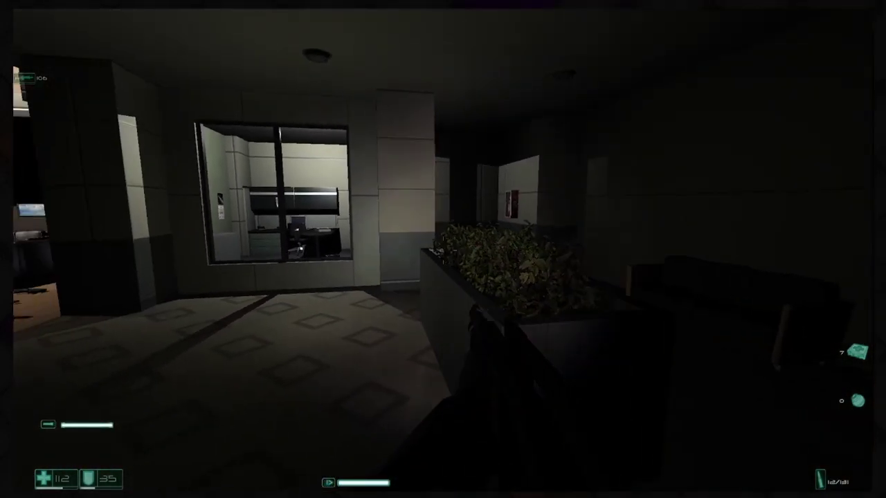
{"action": "key", "text": "w"}
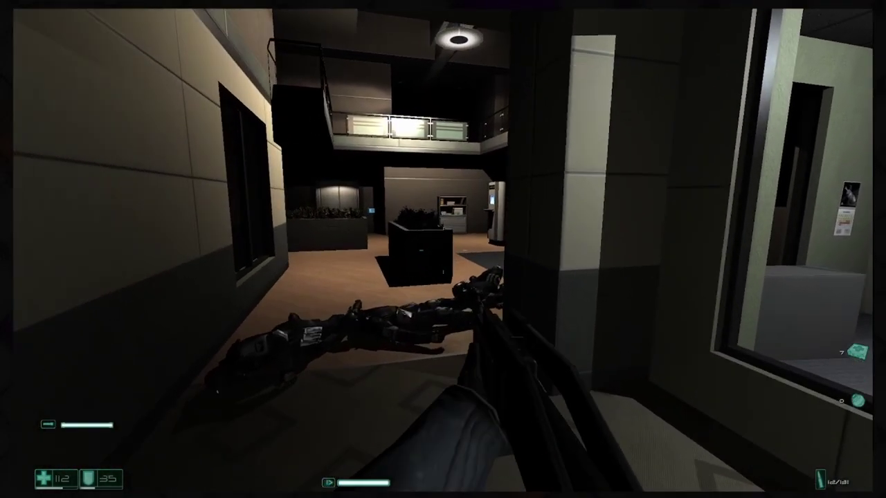
Step: Cross the atrium into the elevator and wait beside Alice, facing the doors
{"action": "key", "text": "w"}
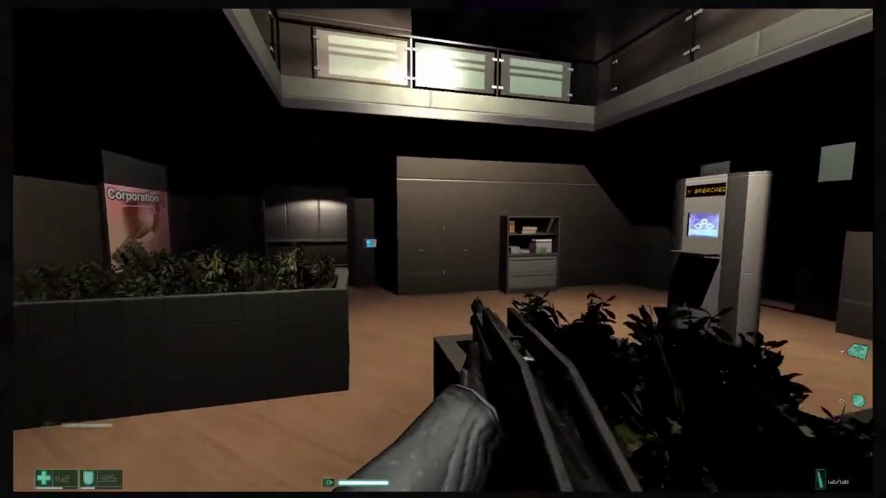
{"action": "key", "text": "w"}
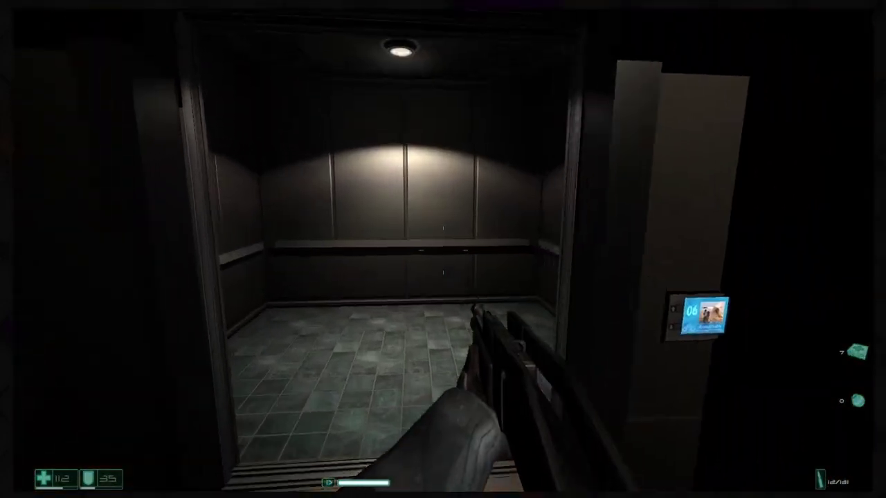
{"action": "key", "text": "w"}
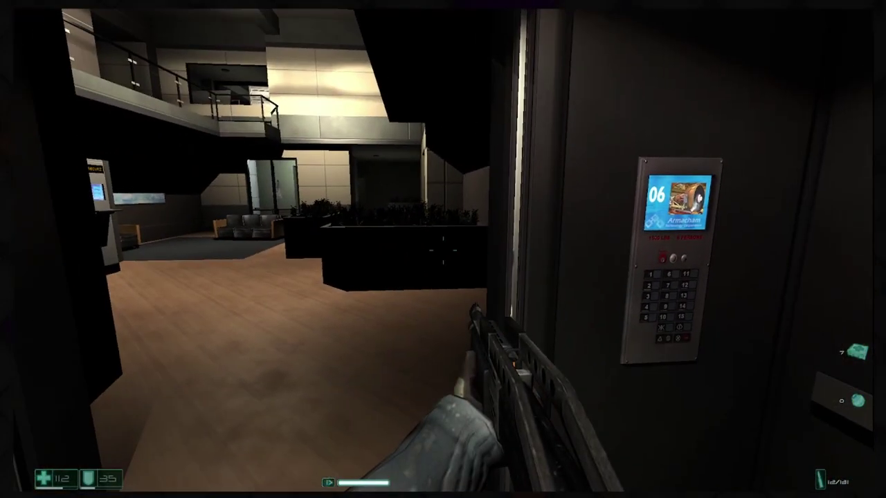
{"action": "key", "text": "s"}
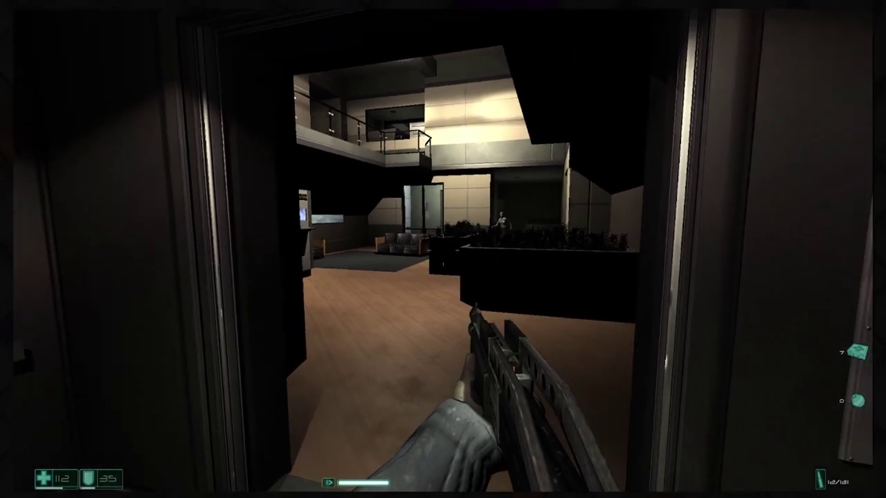
{"action": "key", "text": "s"}
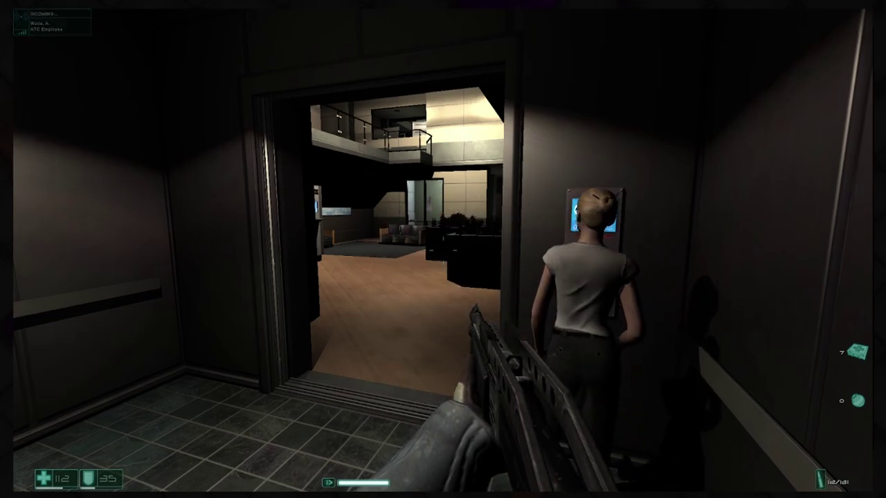
{"action": "key", "text": "w"}
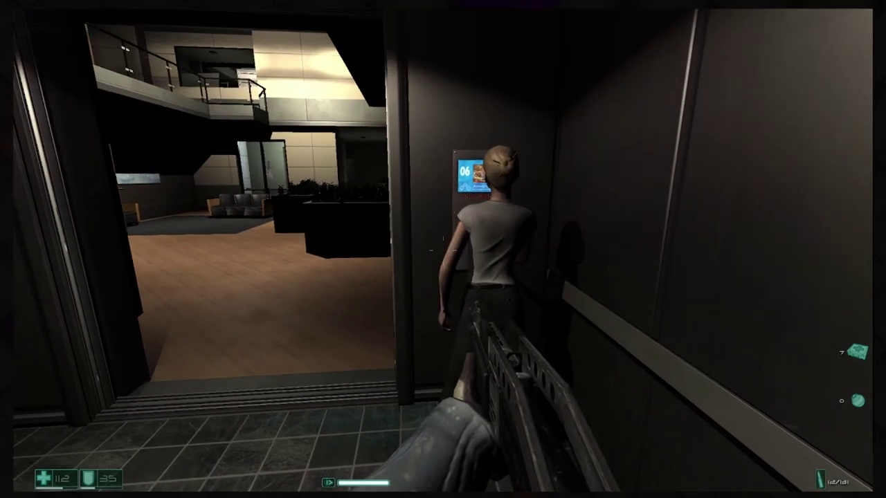
{"action": "key", "text": "a"}
{"action": "key", "text": "a"}
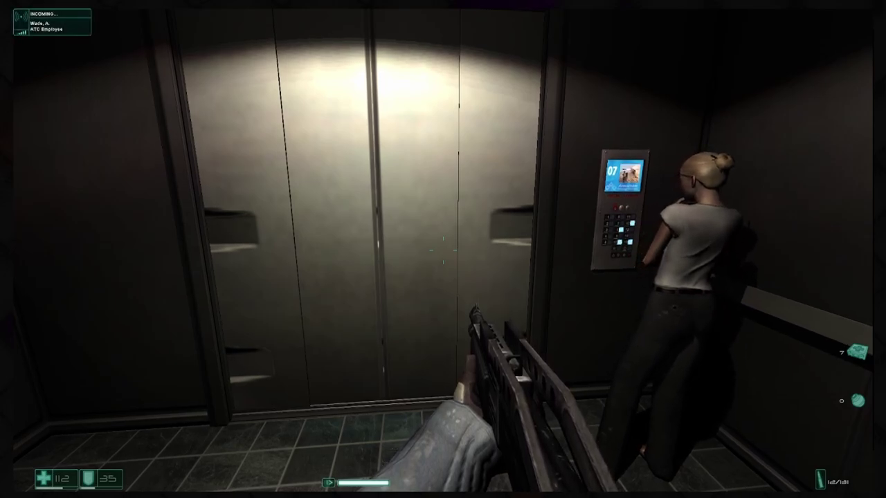
{"action": "key", "text": "s"}
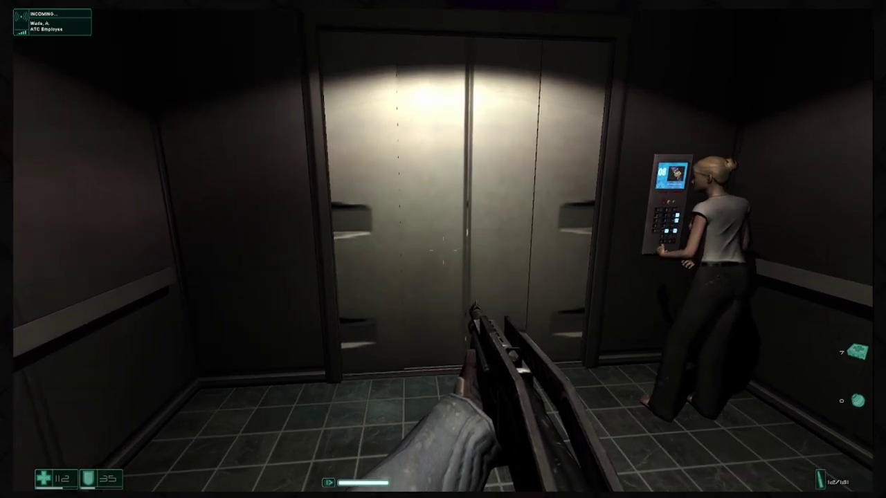
Step: Push past the reception desk and the dead soldier, then back toward the side corridor
{"action": "key", "text": "w"}
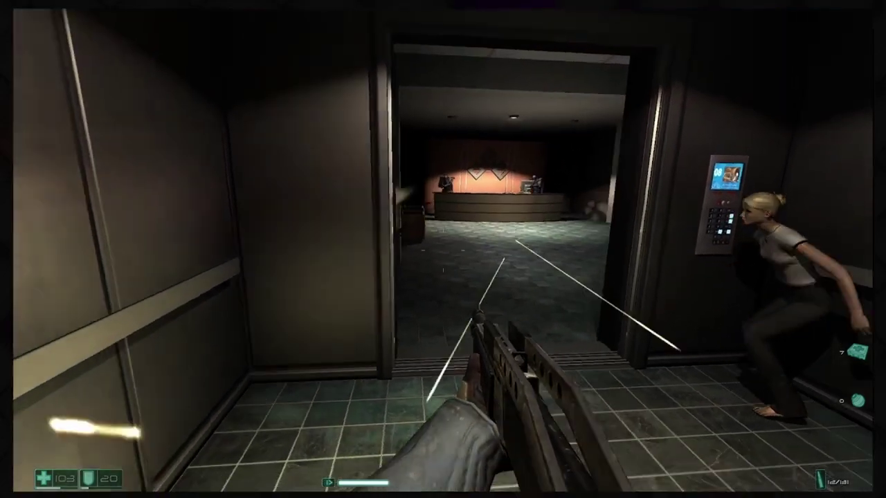
{"action": "key", "text": "w"}
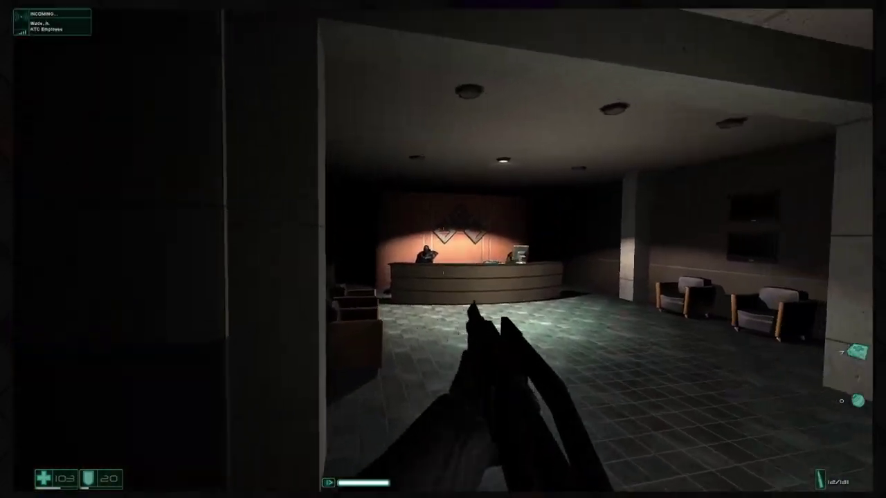
{"action": "key", "text": "w"}
{"action": "key", "text": "w"}
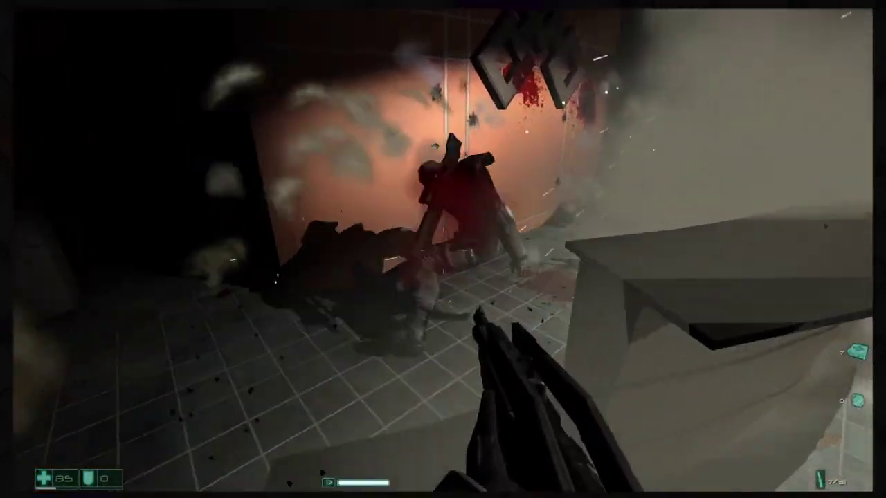
{"action": "key", "text": "w"}
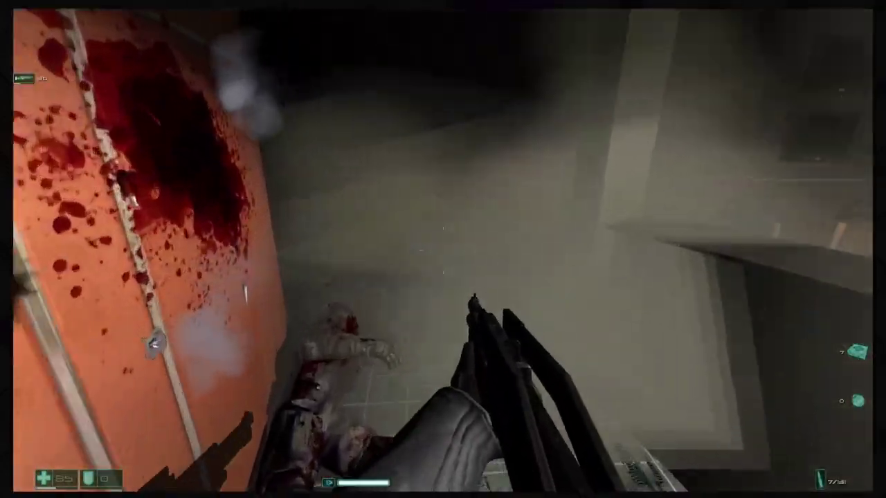
{"action": "key", "text": "s"}
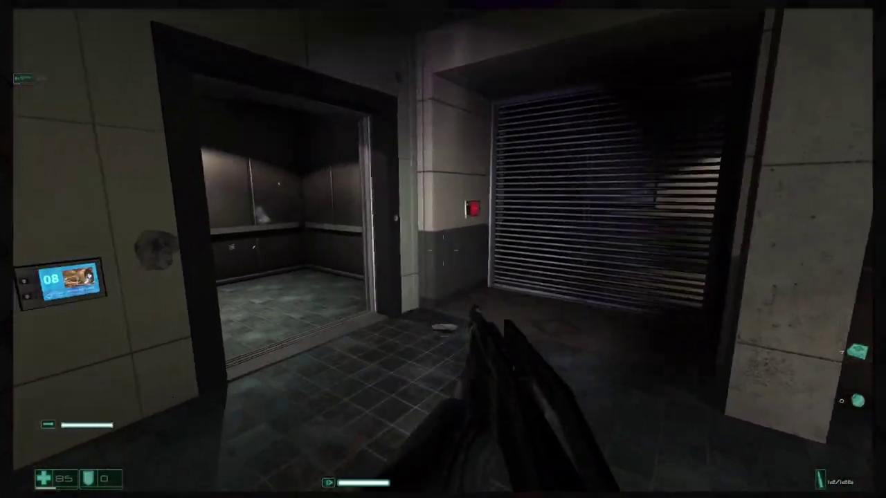
{"action": "key", "text": "w"}
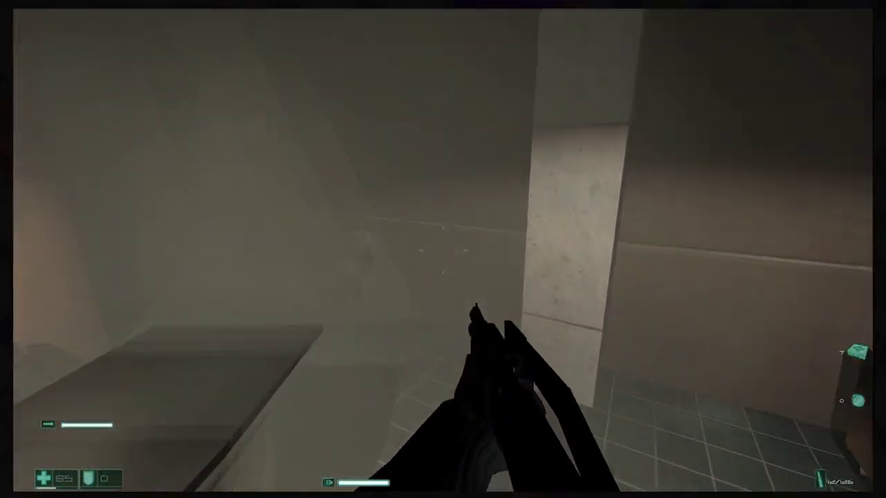
{"action": "key", "text": "w"}
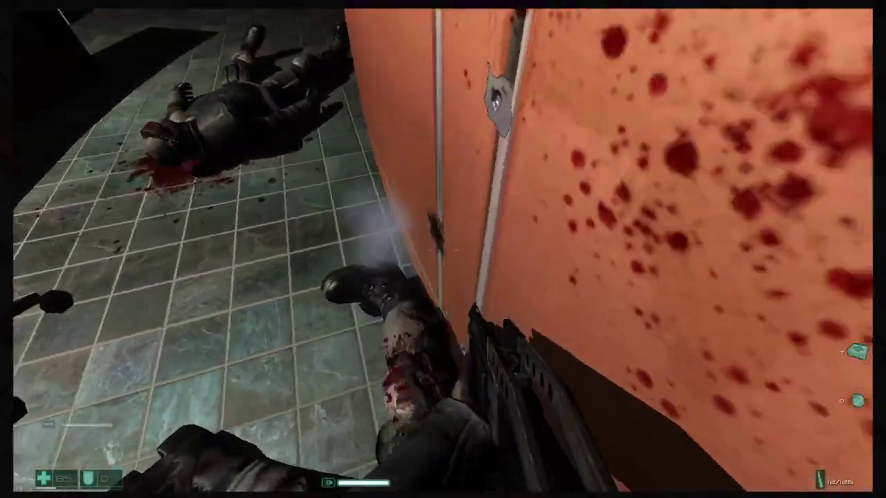
{"action": "key", "text": "s"}
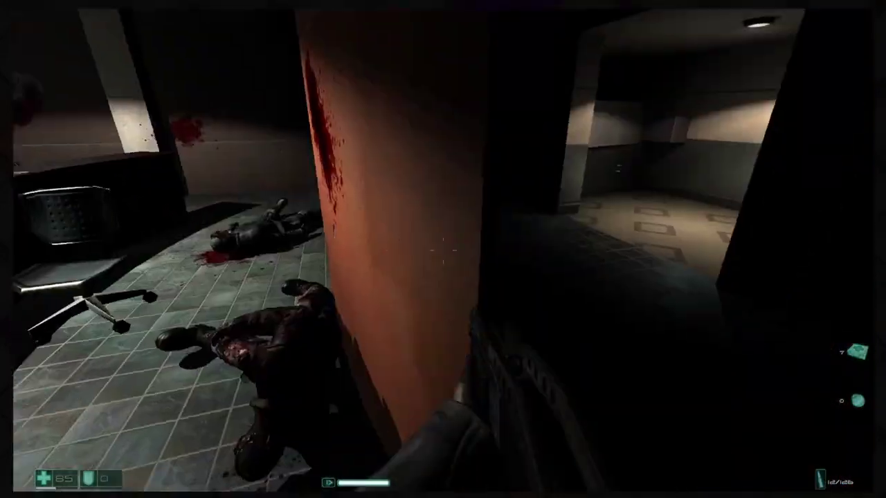
Step: Take the M-77 fragmentation grenade and ammo from the supply cabinet
{"action": "key", "text": "w"}
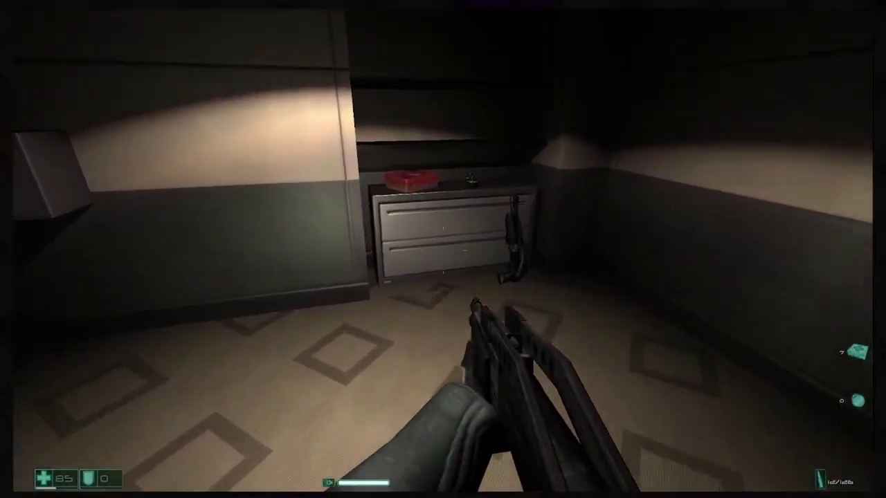
{"action": "key", "text": "f"}
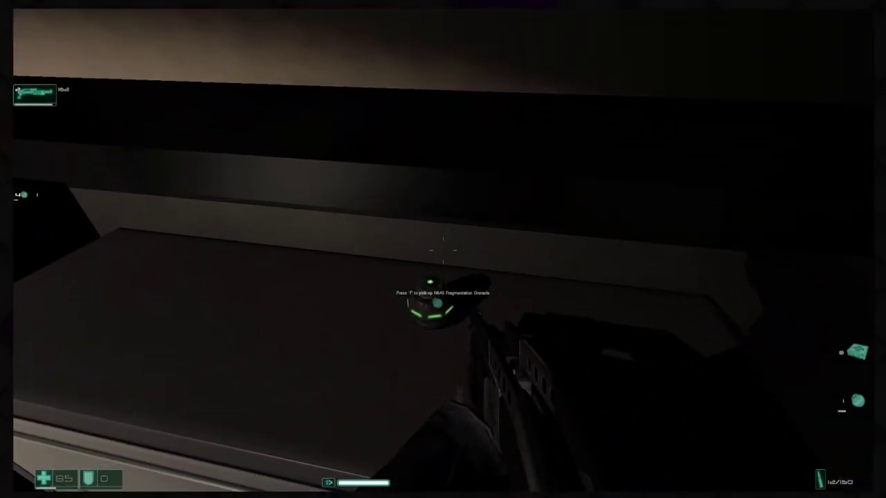
{"action": "key", "text": "f"}
{"action": "key", "text": "w"}
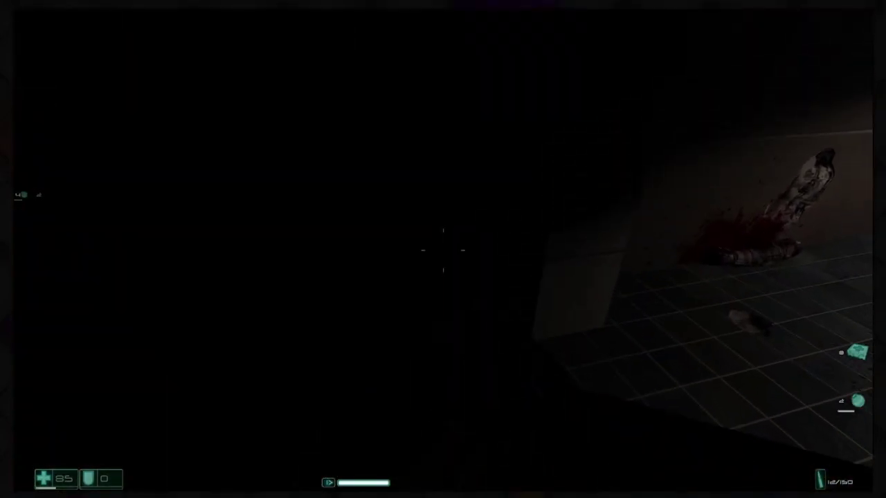
Step: Walk back past the bodies at reception toward the lit elevator lobby
{"action": "key", "text": "w"}
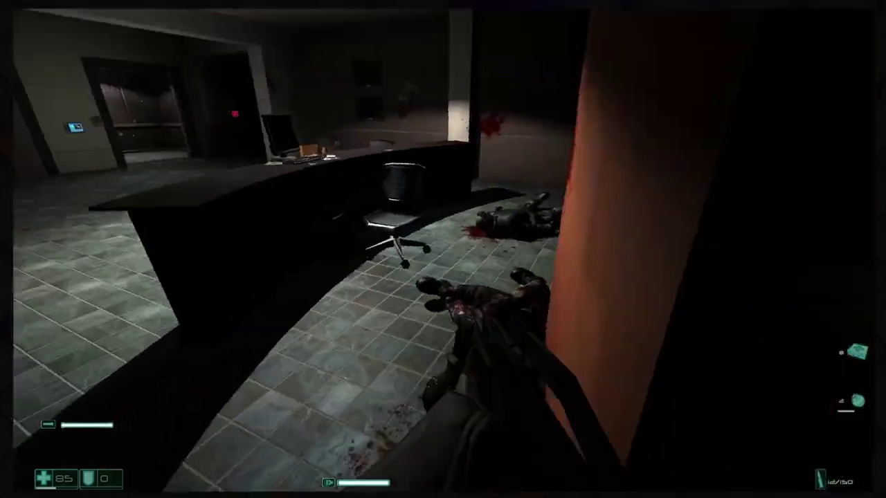
{"action": "key", "text": "w"}
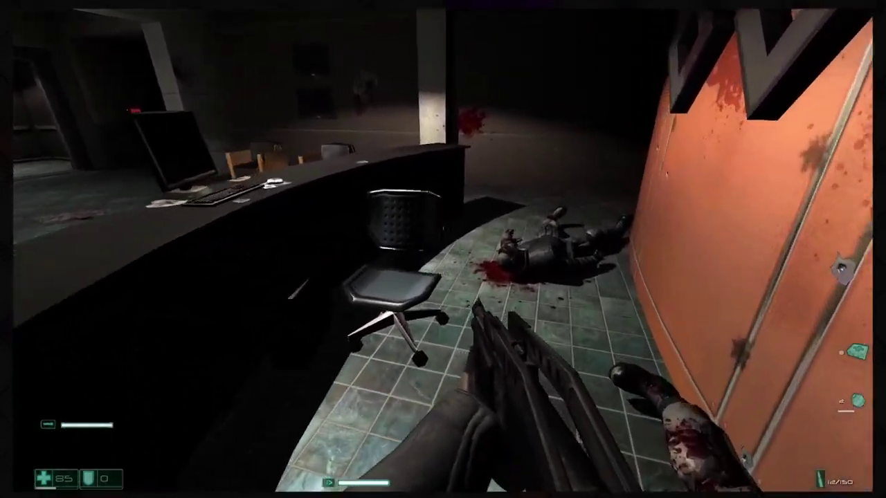
{"action": "key", "text": "w"}
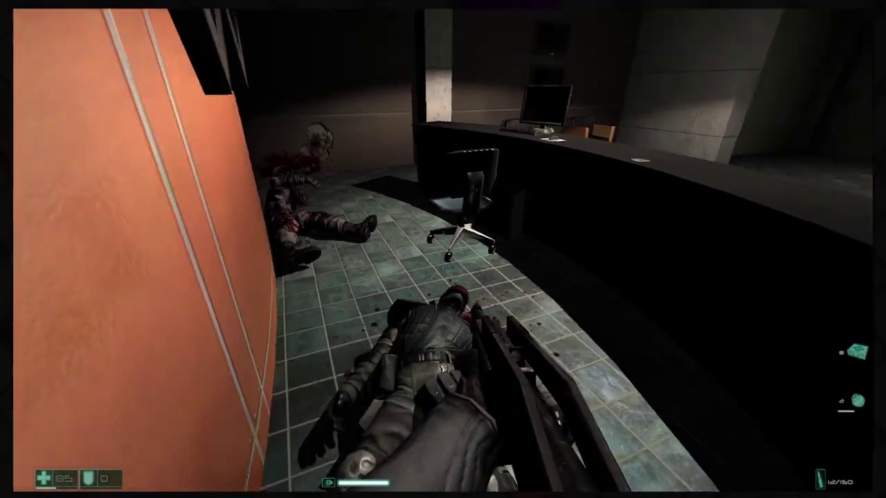
{"action": "left_click_drag", "start_coordinate": [443, 249], "coordinate": [208, 250]}
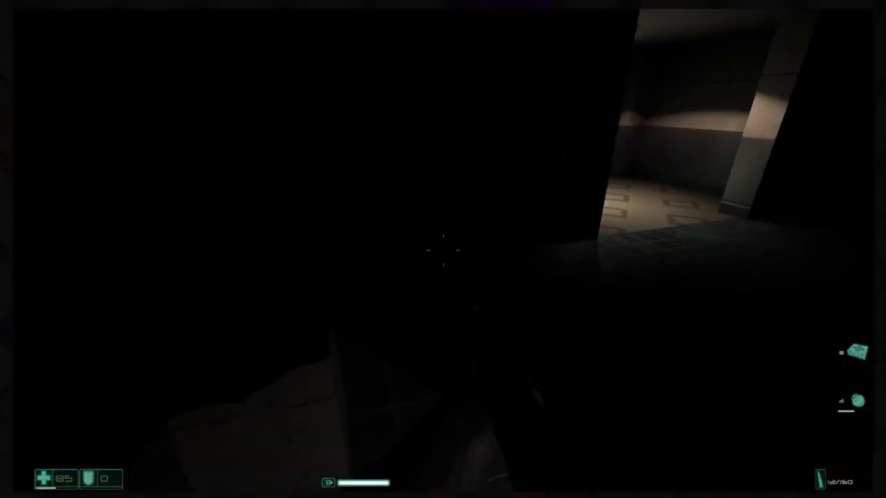
{"action": "key", "text": "w"}
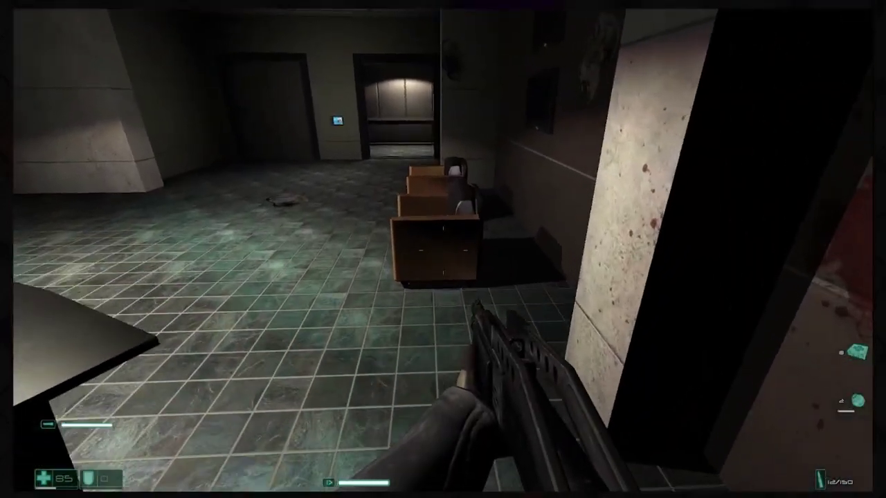
Step: Ride the elevator with Alice Wade to floor 10 and step out into the office
{"action": "key", "text": "w"}
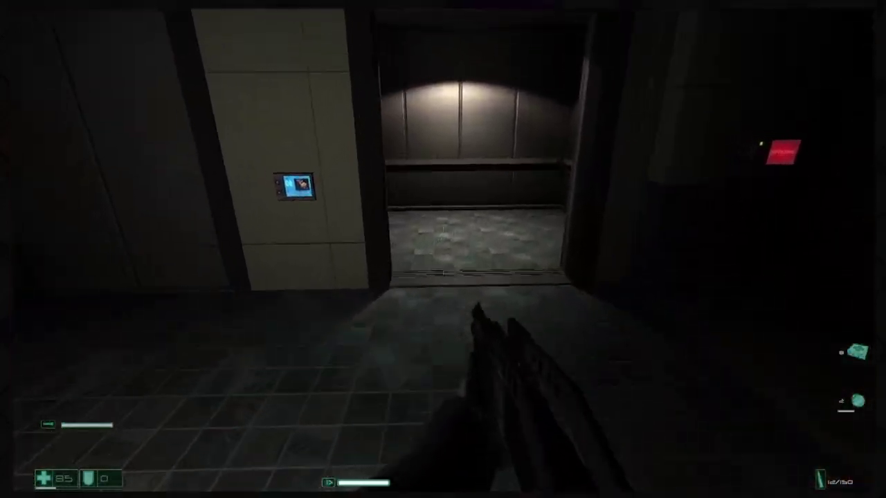
{"action": "key", "text": "w"}
{"action": "left_click_drag", "start_coordinate": [443, 249], "coordinate": [692, 249]}
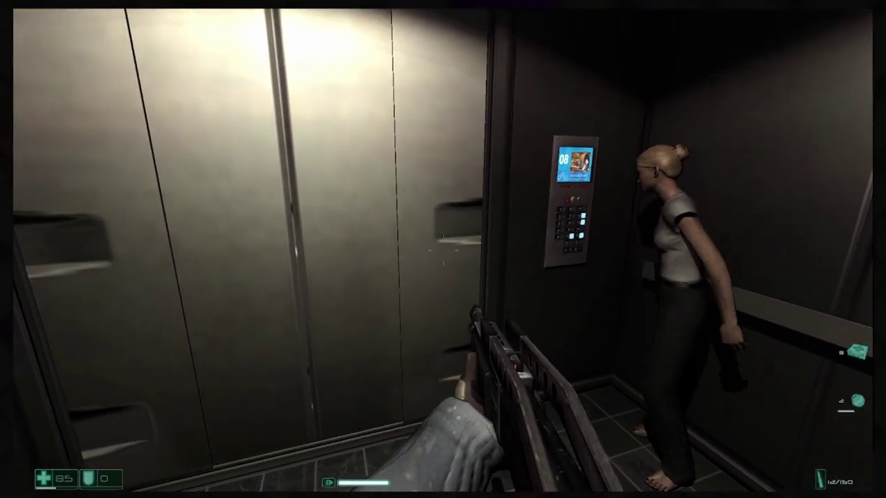
{"action": "key", "text": "s"}
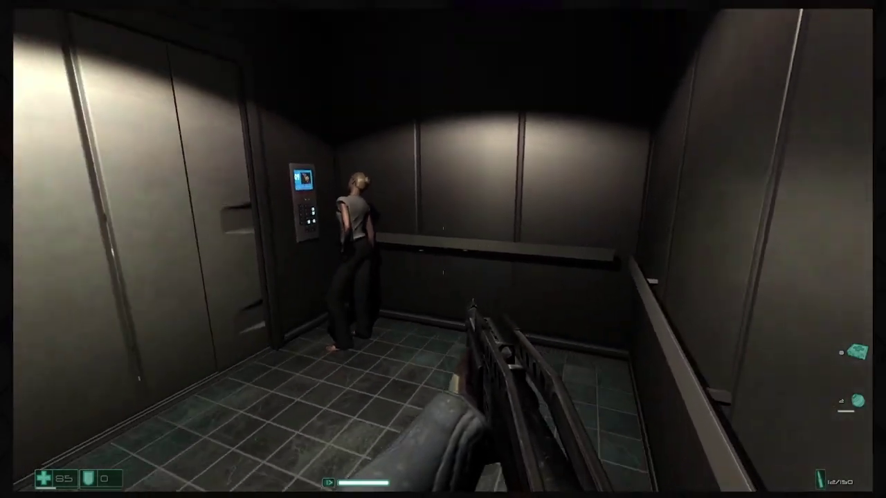
{"action": "key", "text": "w"}
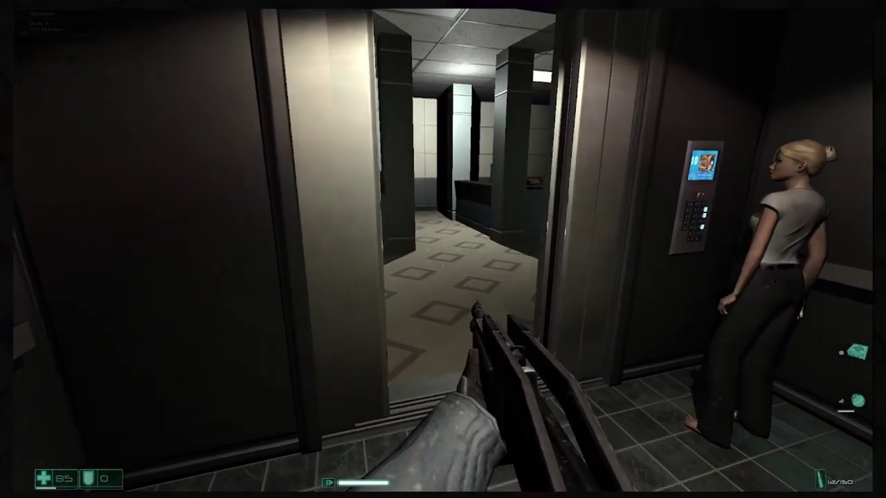
{"action": "key", "text": "w"}
Step: Shoot the soldier across the office while advancing toward the window
{"action": "left_click", "coordinate": [443, 249]}
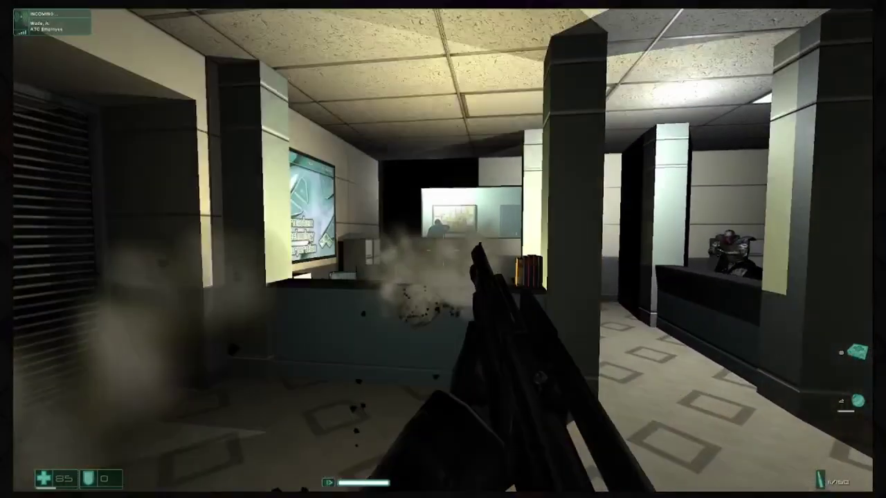
{"action": "key", "text": "w"}
{"action": "left_click", "coordinate": [443, 249]}
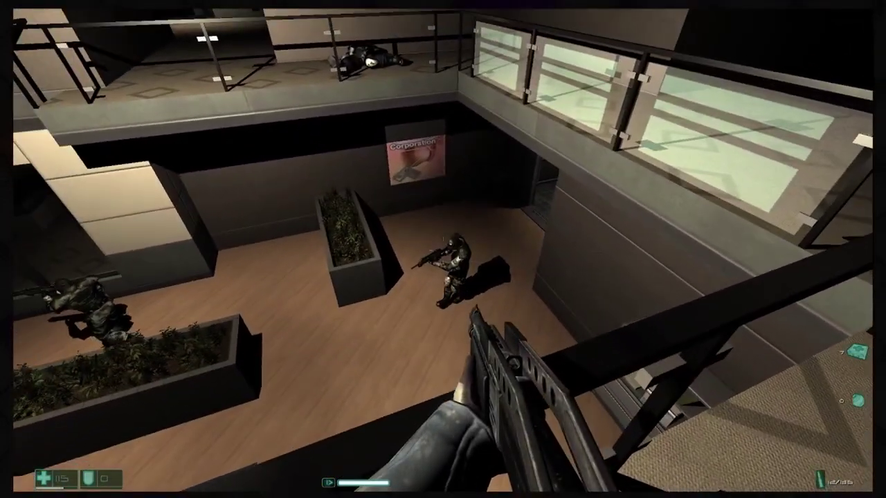
Step: Fire down on the atrium soldiers, switching to the rifle mid-fight
{"action": "left_click", "coordinate": [443, 250]}
{"action": "left_click", "coordinate": [442, 249]}
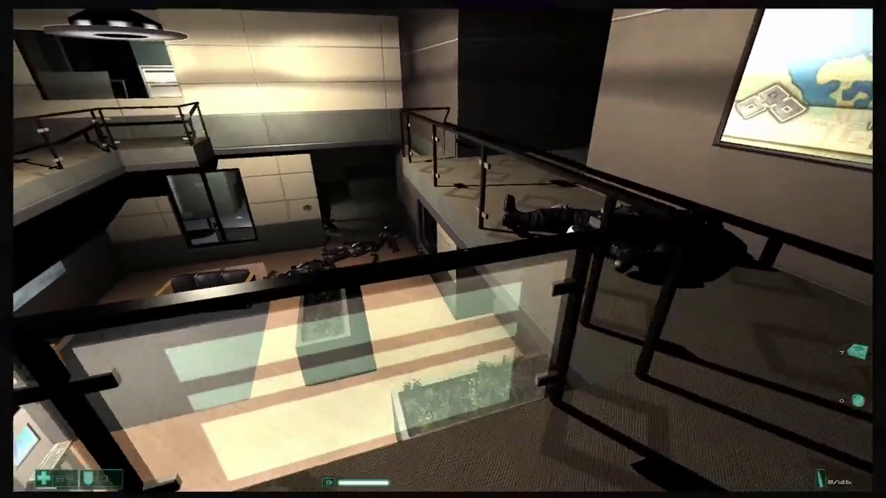
{"action": "key", "text": "2"}
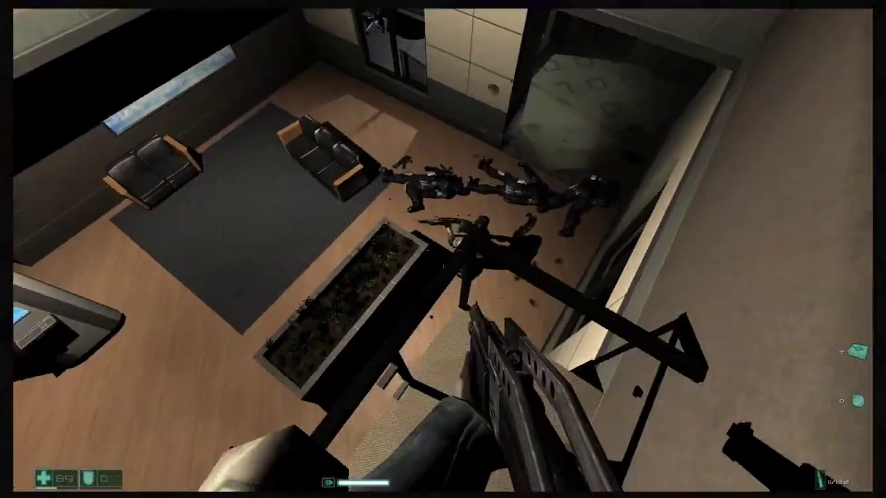
{"action": "left_click", "coordinate": [443, 249]}
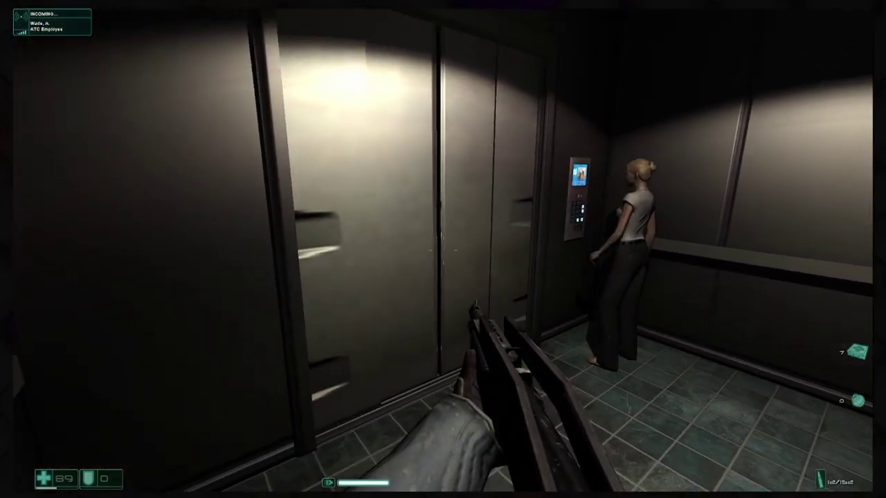
Step: Kill the lobby soldier by the reception desk with gunfire and a grenade
{"action": "key", "text": "w"}
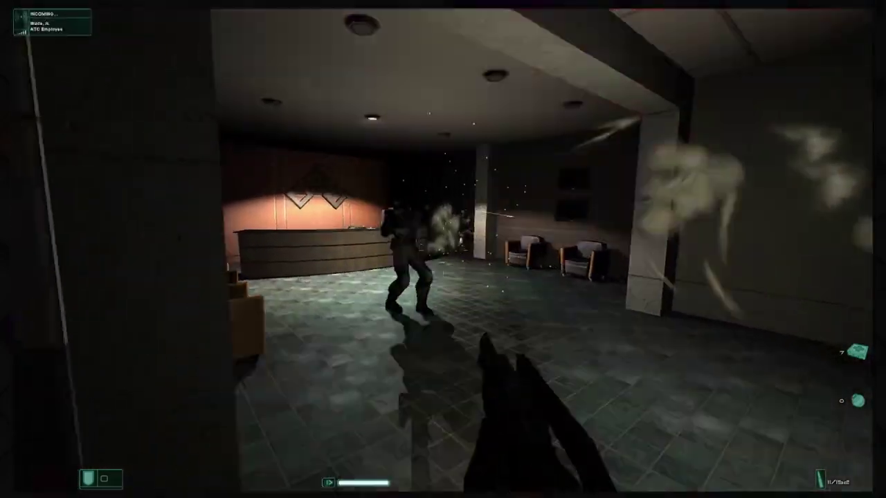
{"action": "left_click", "coordinate": [443, 249]}
{"action": "key", "text": "g"}
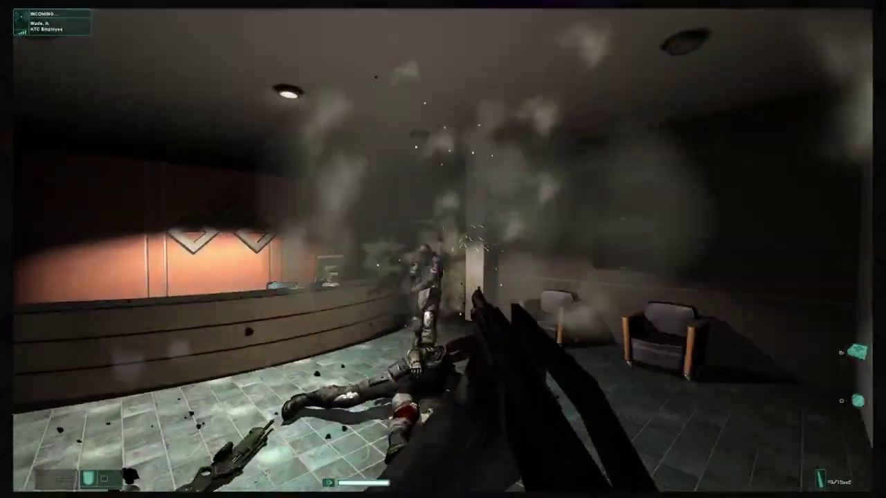
{"action": "left_click", "coordinate": [443, 249]}
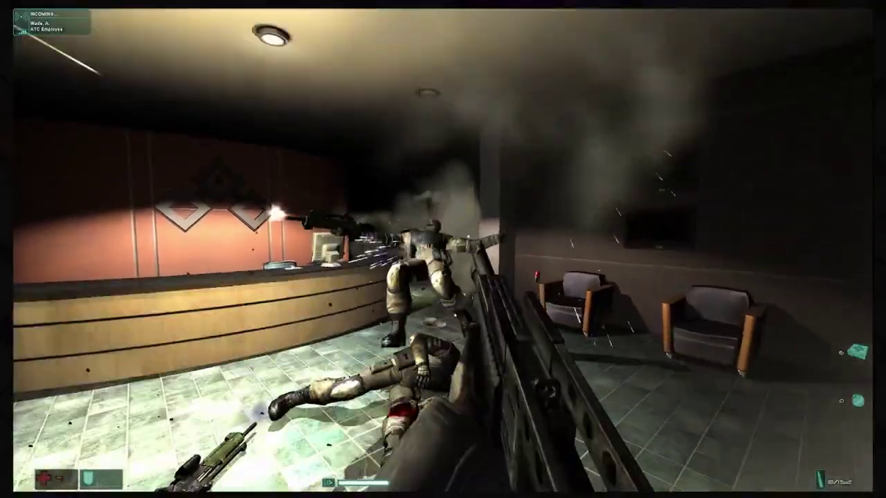
Step: Go down the dark corridor and take the ammo from the supply counter
{"action": "key", "text": "w"}
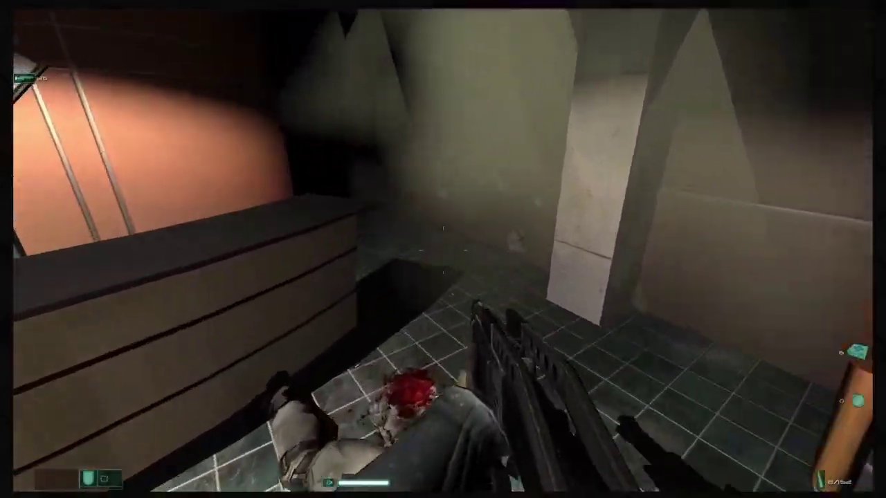
{"action": "key", "text": "w"}
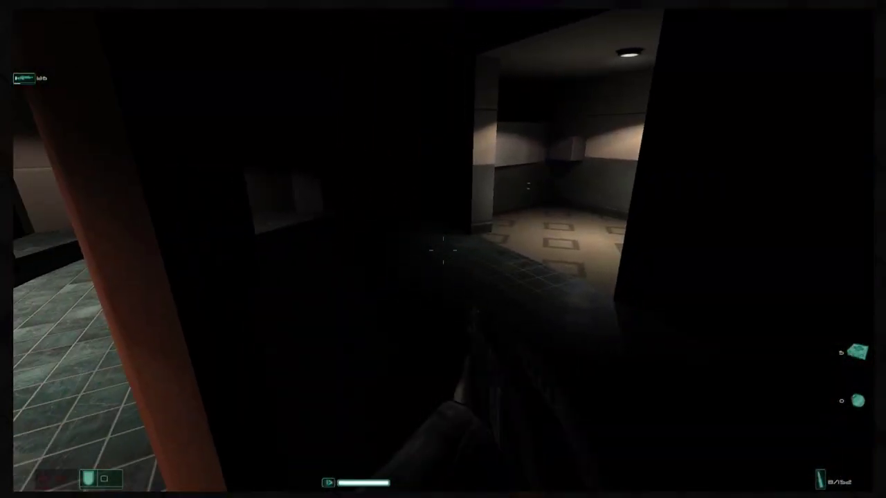
{"action": "key", "text": "w"}
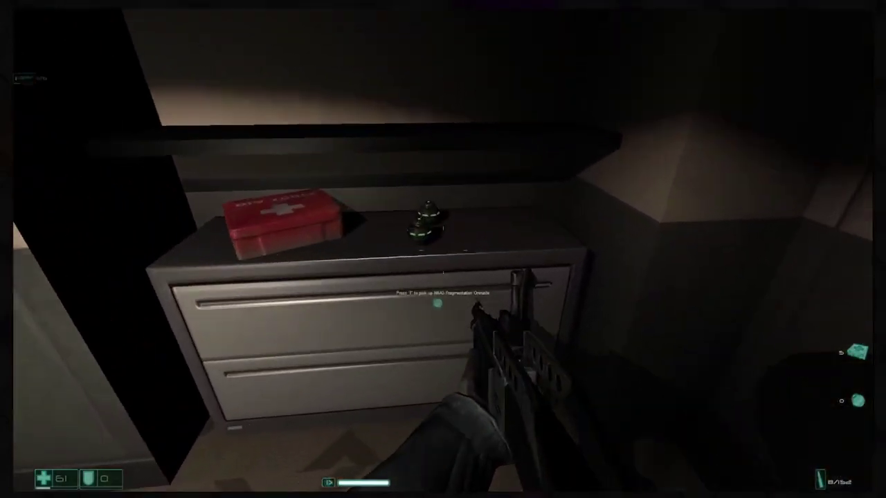
{"action": "key", "text": "f"}
Step: Walk back past the reception desk to the lit elevator doorway
{"action": "key", "text": "w"}
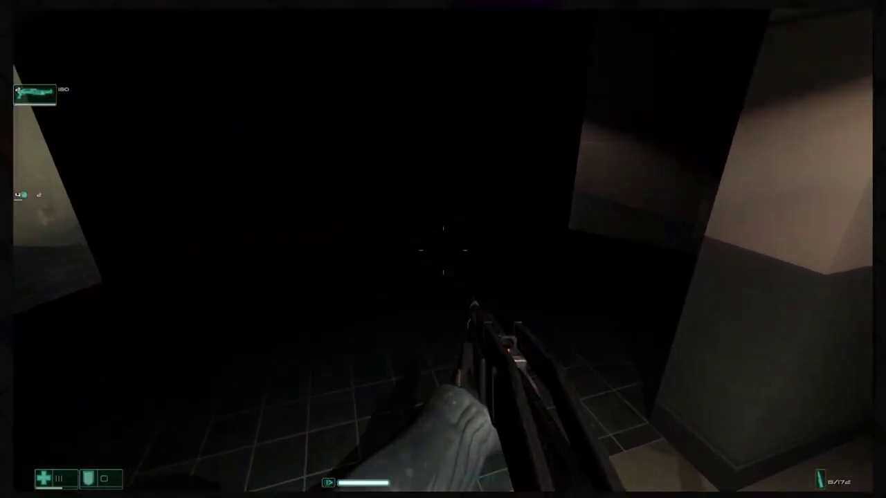
{"action": "key", "text": "w"}
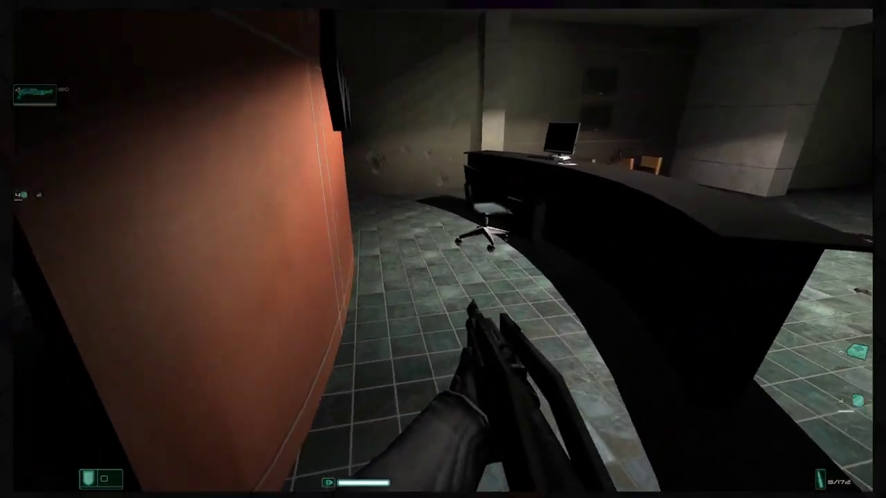
{"action": "key", "text": "w"}
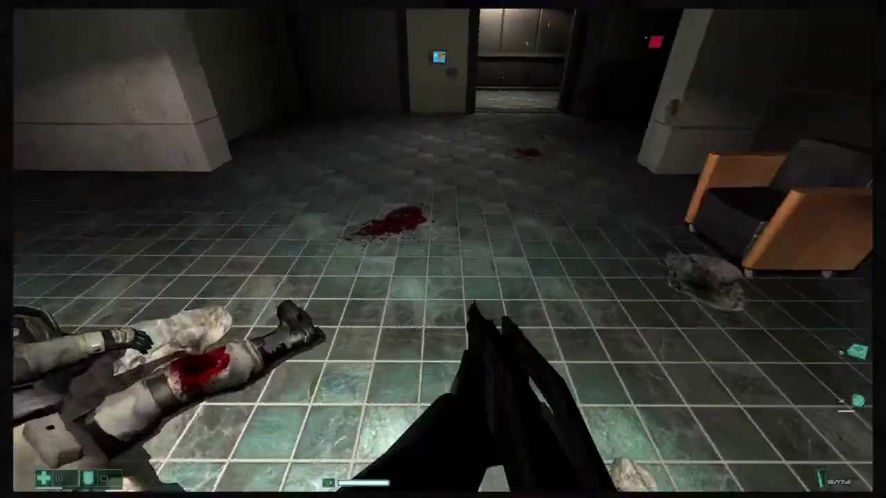
Step: Ride the elevator and shoot the soldiers at the doors and down the hall
{"action": "key", "text": "w"}
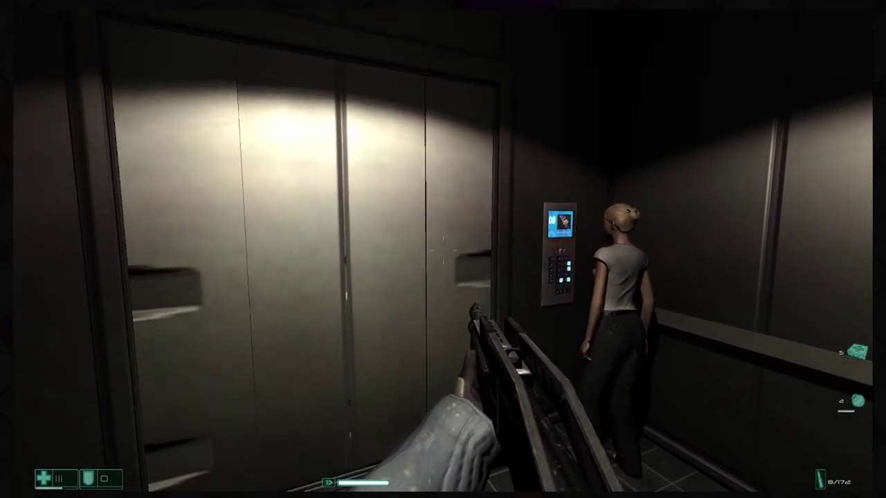
{"action": "key", "text": "w"}
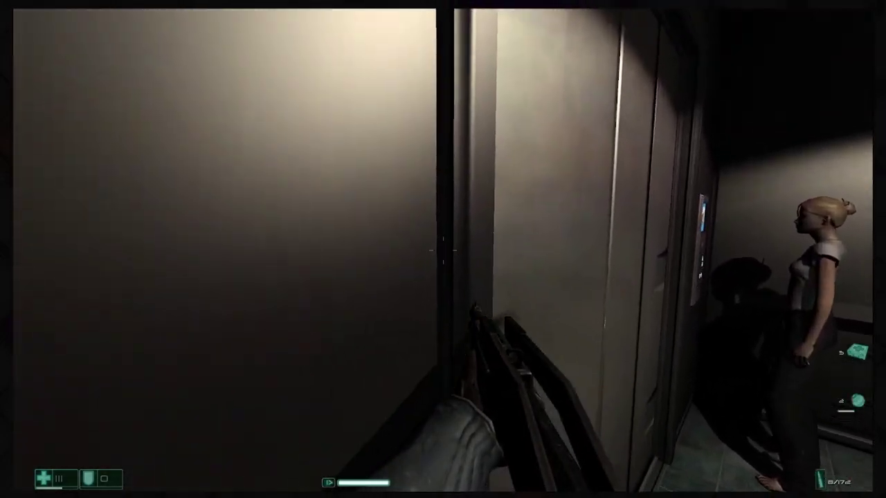
{"action": "left_click", "coordinate": [443, 249]}
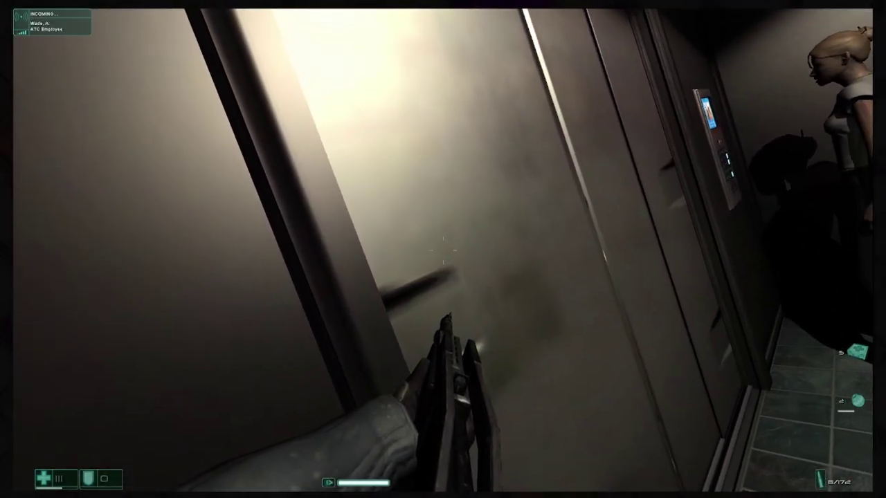
{"action": "left_click_drag", "start_coordinate": [443, 249], "coordinate": [277, 249]}
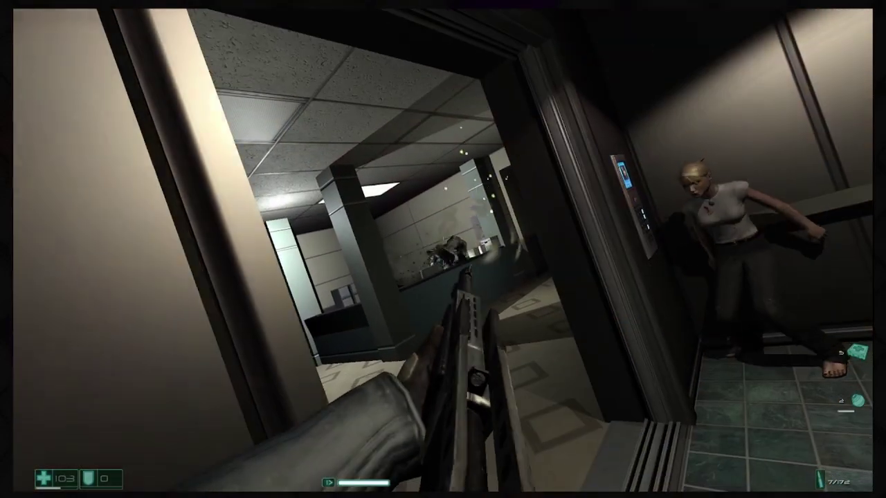
{"action": "left_click", "coordinate": [443, 249]}
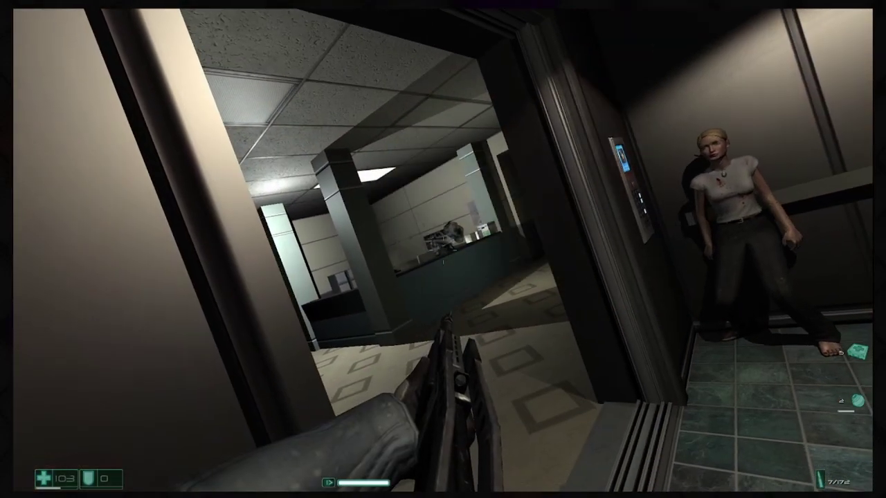
{"action": "left_click", "coordinate": [443, 249]}
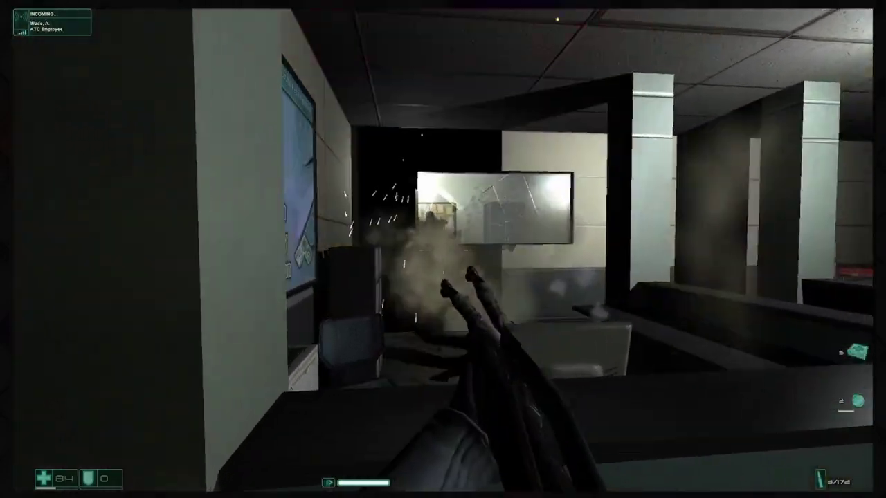
Step: Kill the soldier behind the office window, advancing past the pillar
{"action": "left_click", "coordinate": [442, 249]}
{"action": "key", "text": "w"}
{"action": "key", "text": "w"}
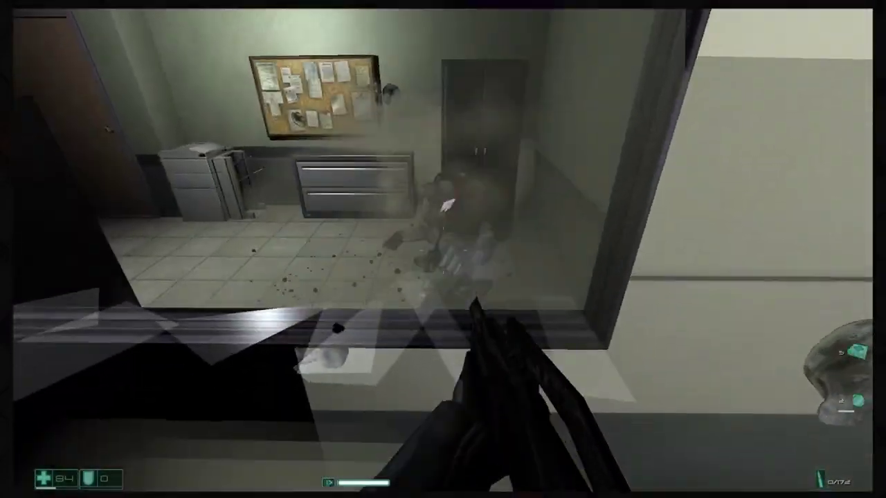
Step: Rearm at the office desk and head back toward the elevator hallway
{"action": "key", "text": "w"}
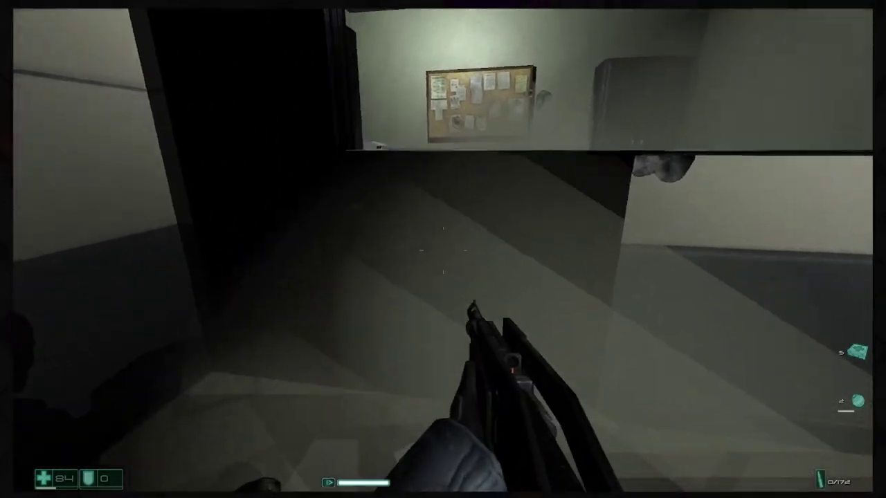
{"action": "key", "text": "w"}
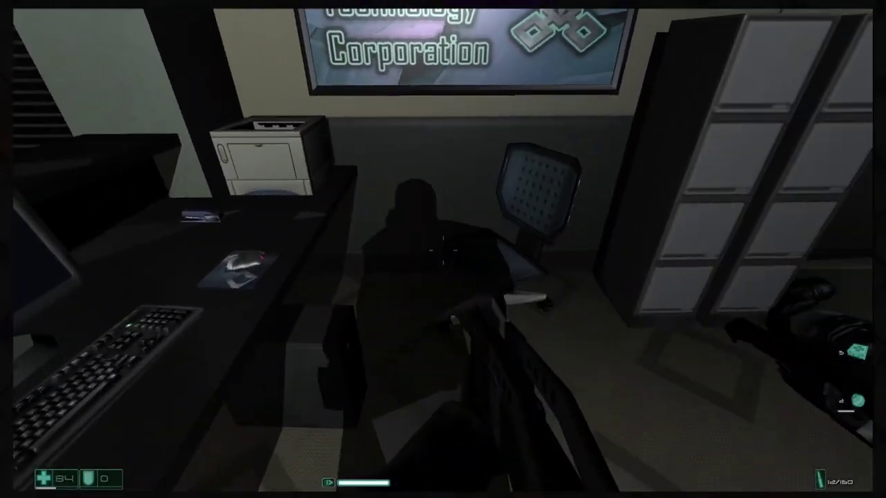
{"action": "key", "text": "w"}
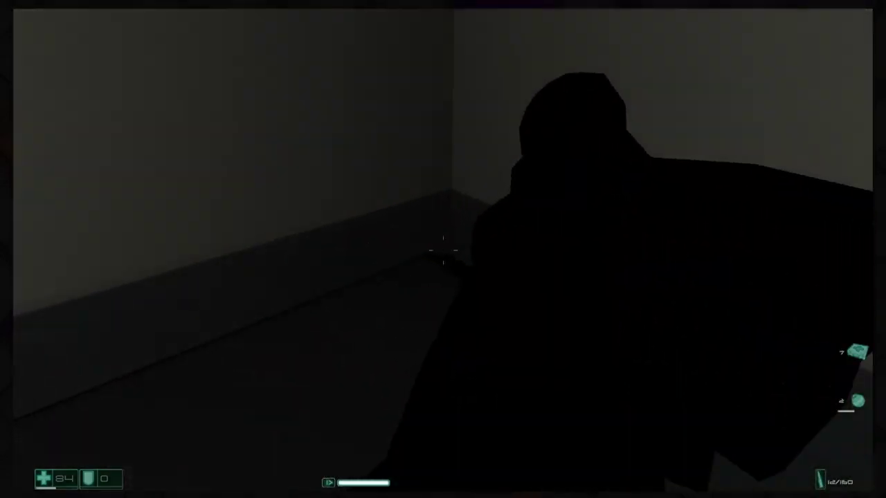
{"action": "left_click_drag", "start_coordinate": [443, 249], "coordinate": [277, 208]}
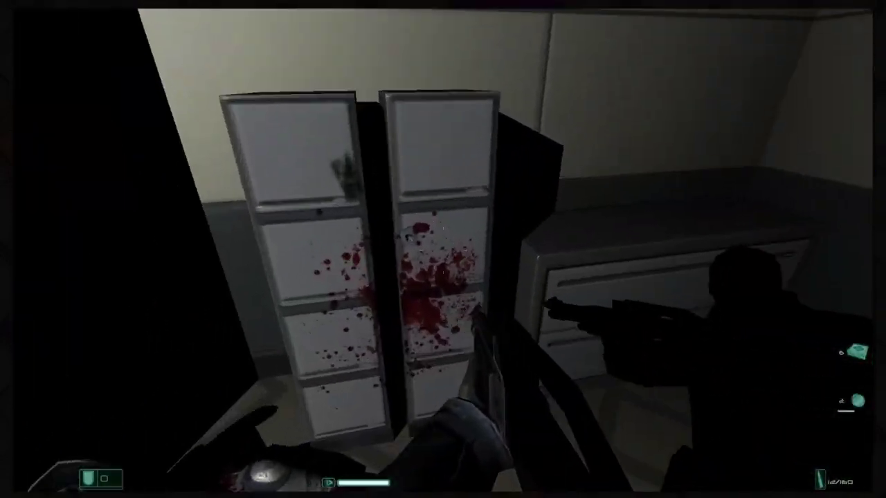
{"action": "key", "text": "w"}
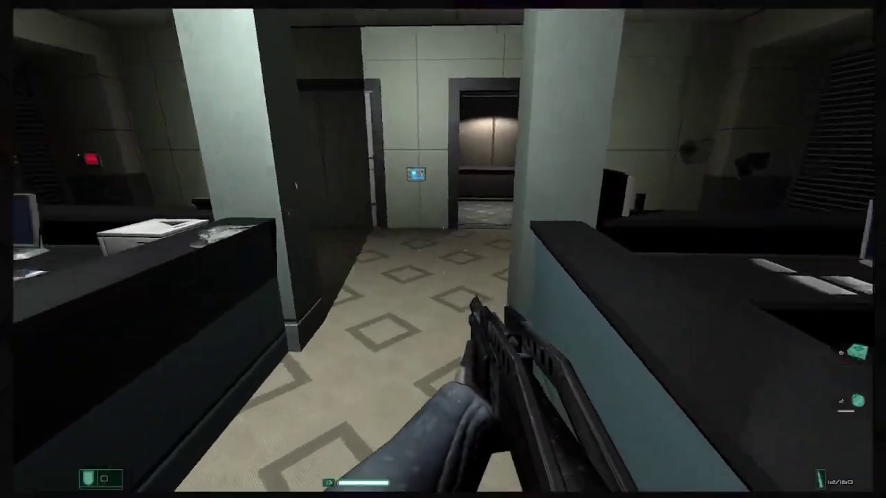
{"action": "key", "text": "w"}
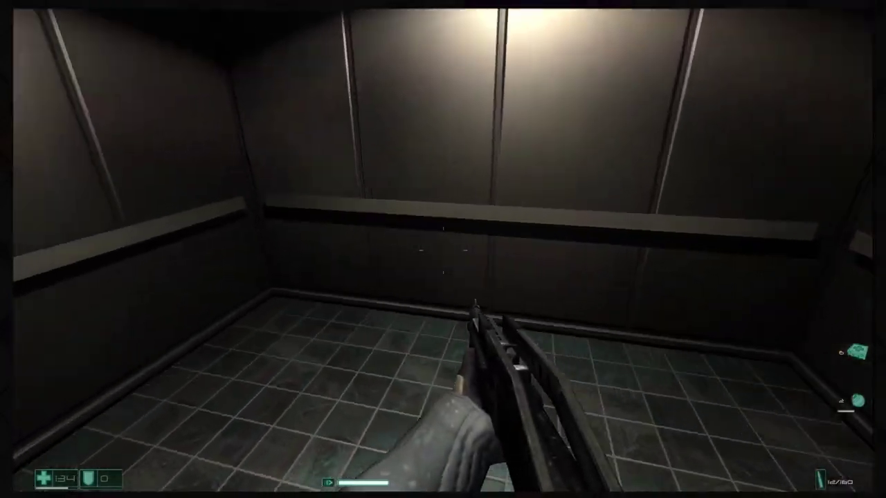
Step: Ride to floor 12, cycling weapons 1 and 2, then step out toward reception
{"action": "left_click_drag", "start_coordinate": [443, 249], "coordinate": [277, 249]}
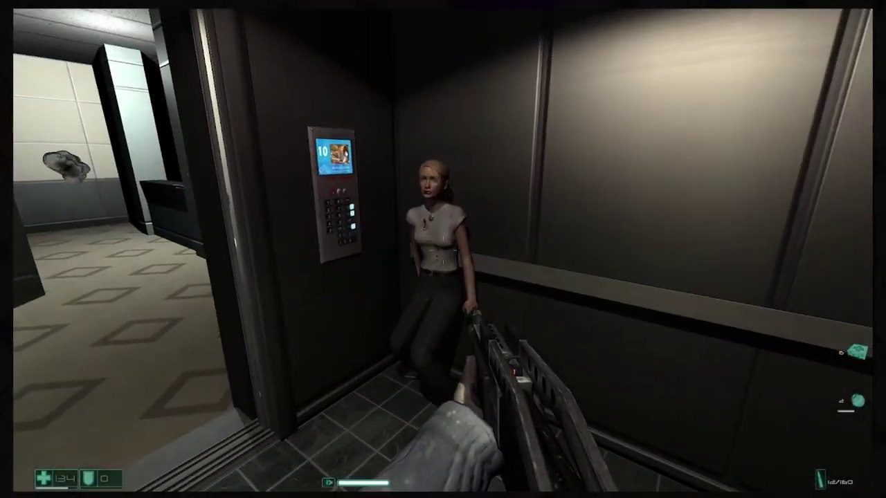
{"action": "key", "text": "s"}
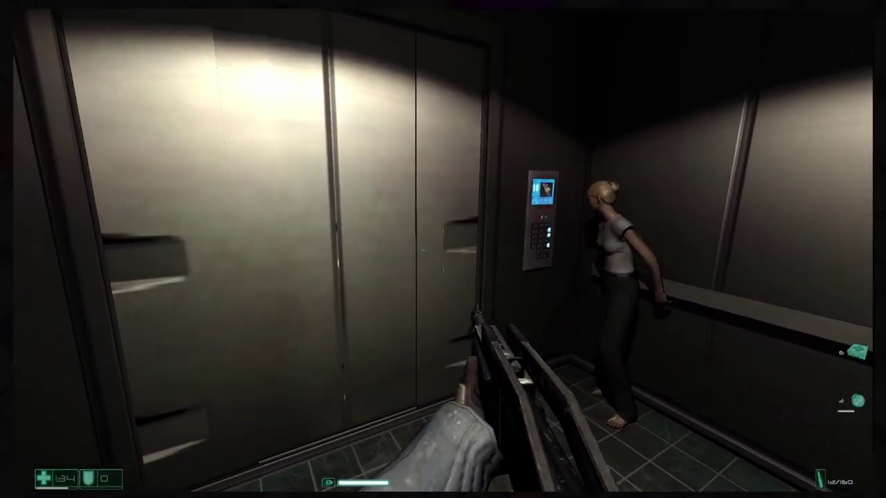
{"action": "key", "text": "1"}
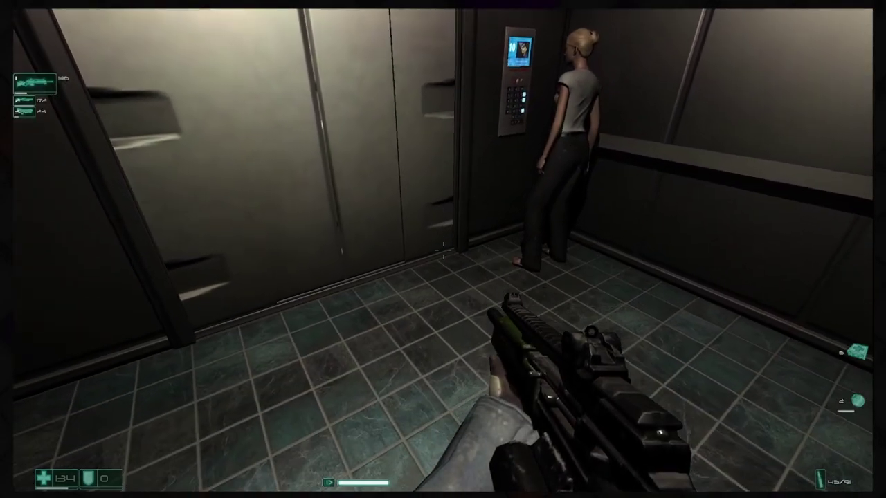
{"action": "key", "text": "2"}
{"action": "key", "text": "d"}
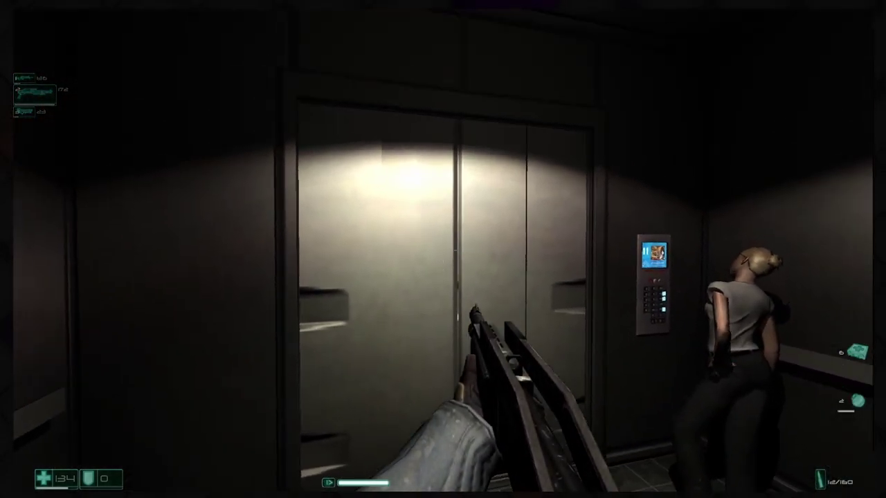
{"action": "key", "text": "d"}
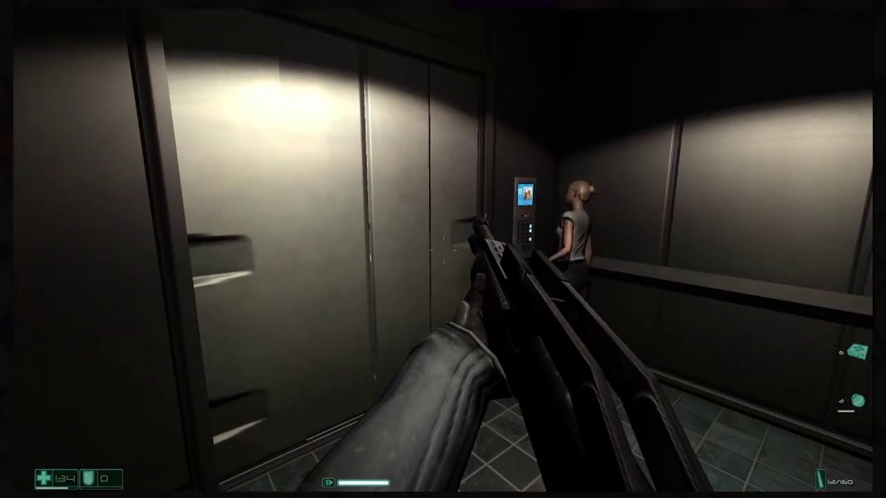
{"action": "key", "text": "s"}
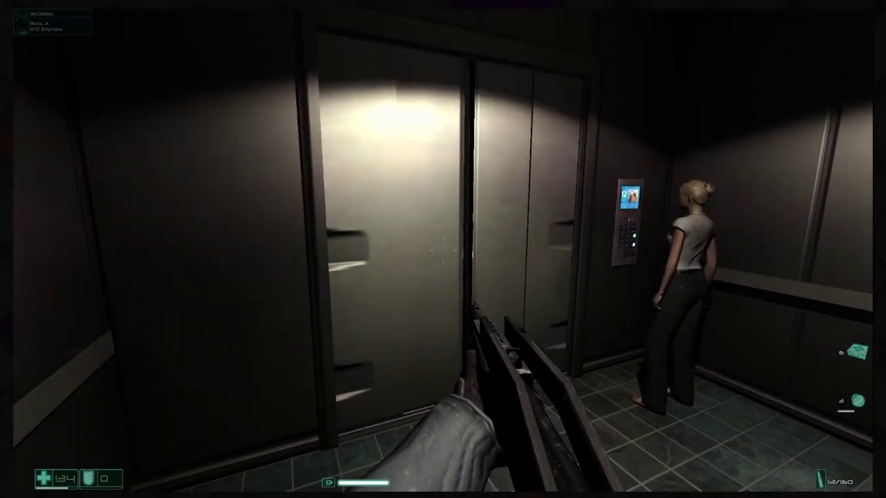
{"action": "key", "text": "w"}
Step: Fire on the reception-room soldiers while pushing in, then take cover at the left wall
{"action": "left_click", "coordinate": [443, 249]}
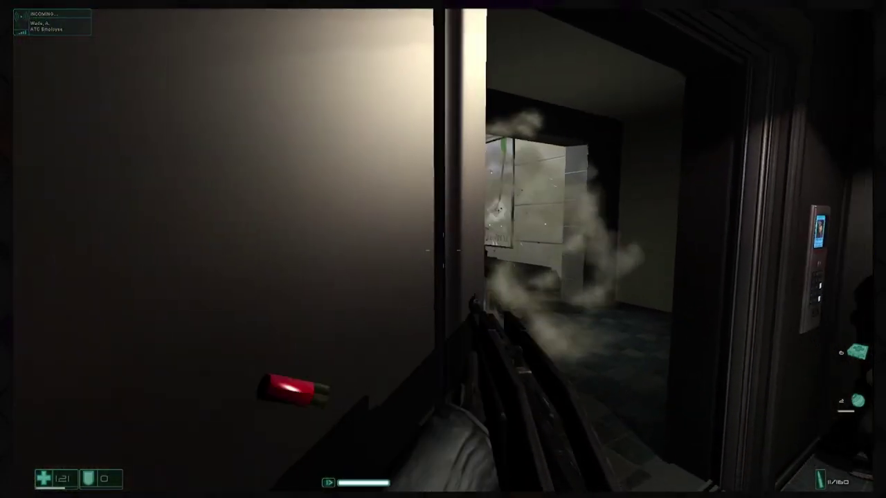
{"action": "key", "text": "w"}
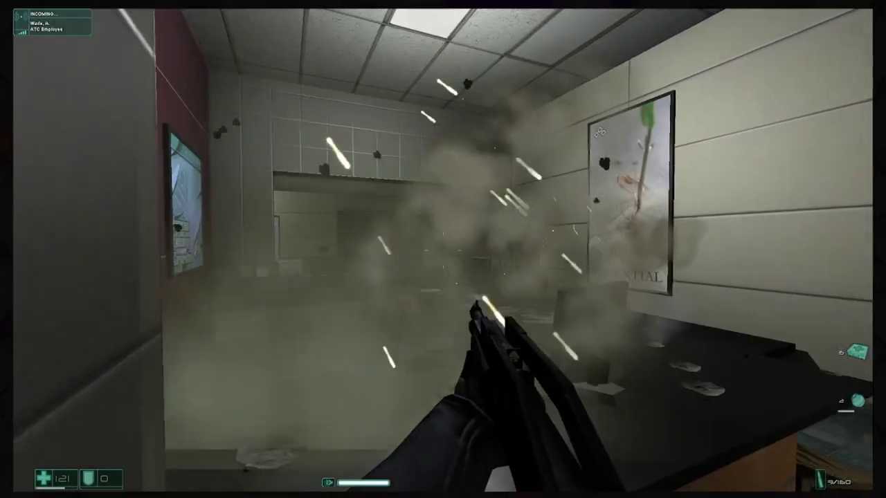
{"action": "left_click", "coordinate": [443, 249]}
{"action": "key", "text": "a"}
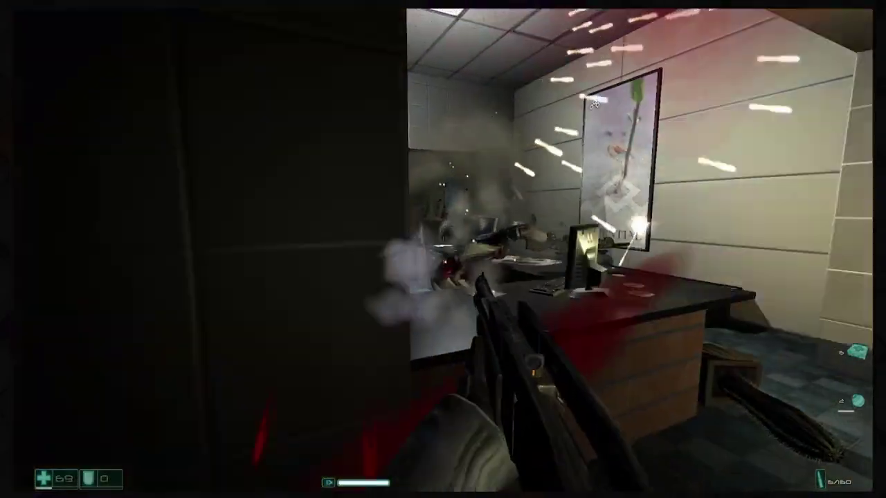
Step: Kill the office and corridor soldiers with the rifle, then reload
{"action": "key", "text": "2"}
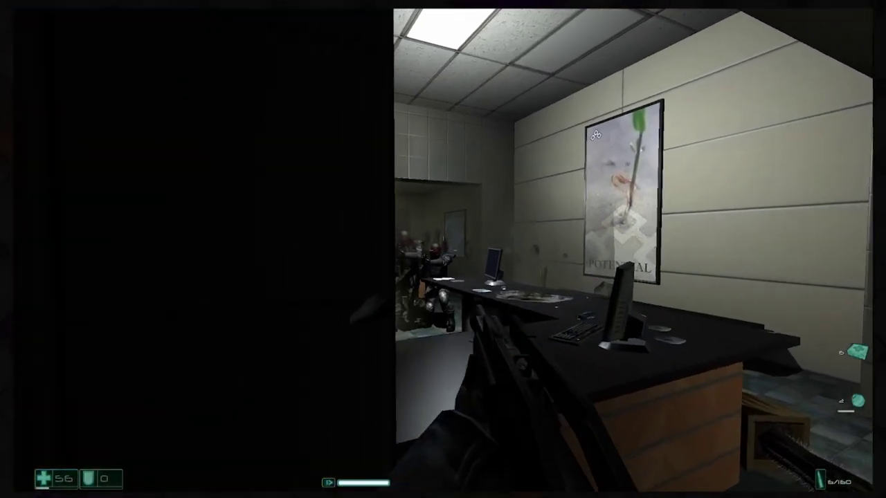
{"action": "left_click", "coordinate": [443, 249]}
{"action": "key", "text": "d"}
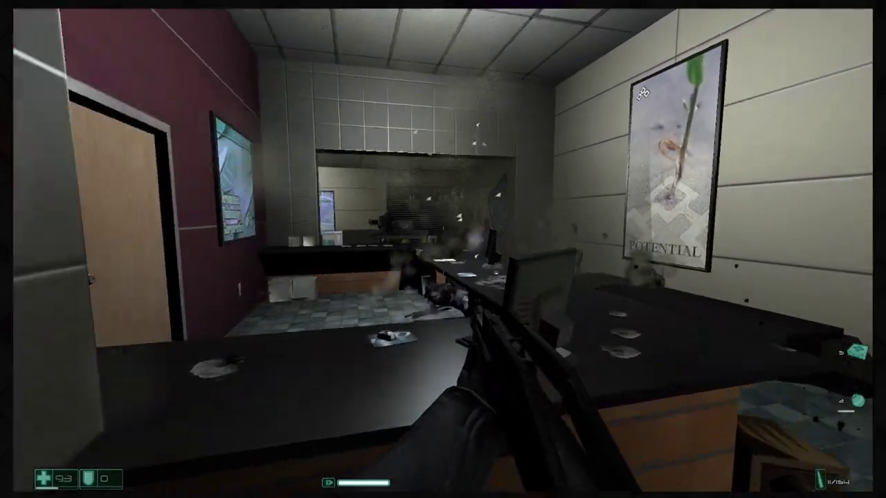
{"action": "left_click", "coordinate": [442, 249]}
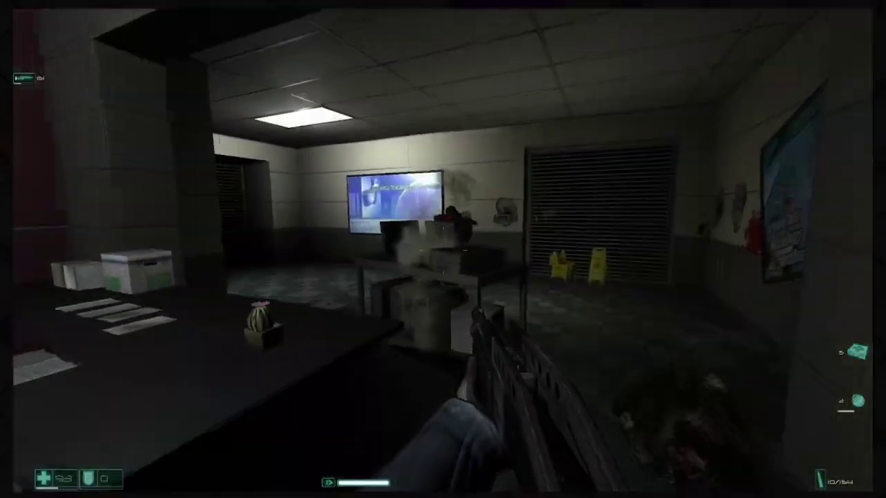
{"action": "left_click", "coordinate": [443, 249]}
{"action": "key", "text": "w"}
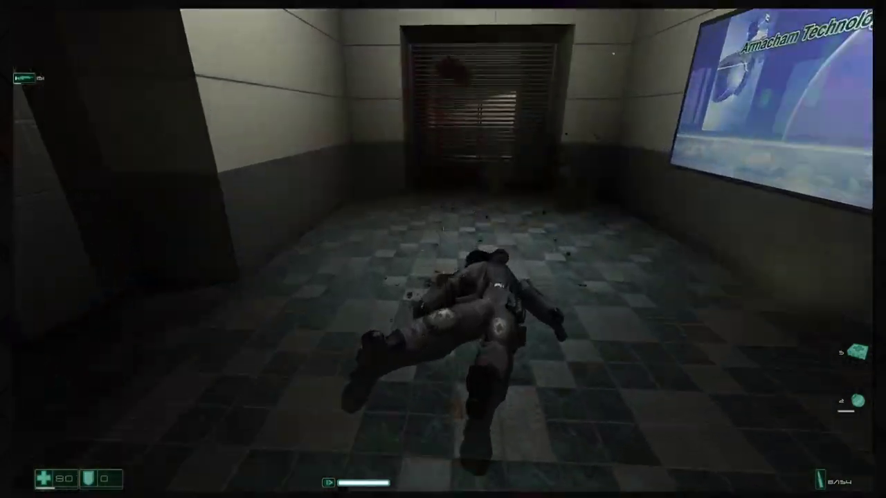
{"action": "key", "text": "r"}
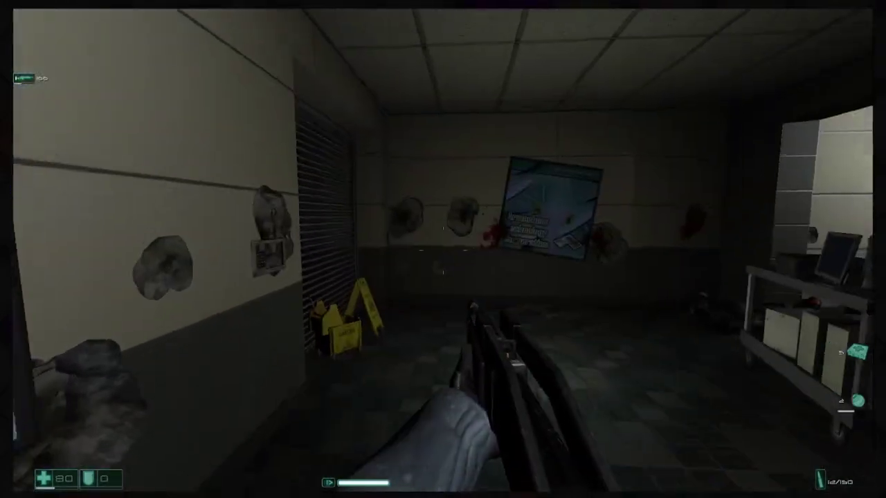
Step: Open the wooden door and sweep the office toward the POTENTIAL poster
{"action": "key", "text": "w"}
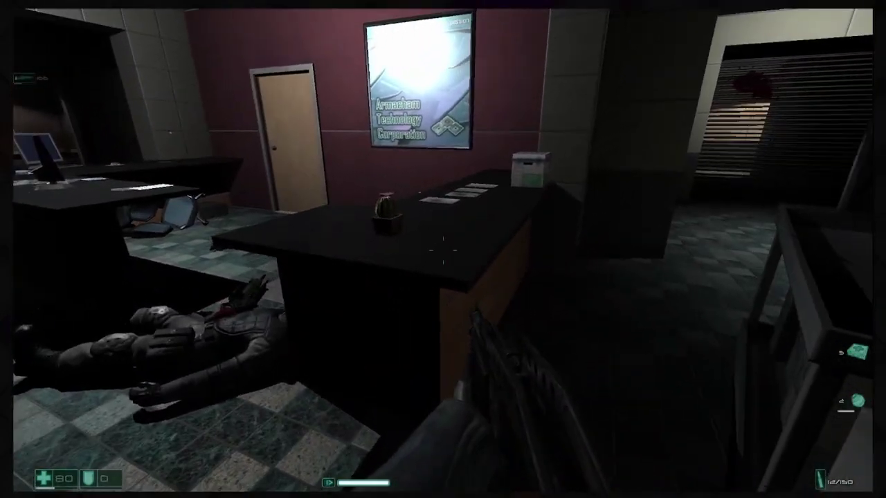
{"action": "key", "text": "w"}
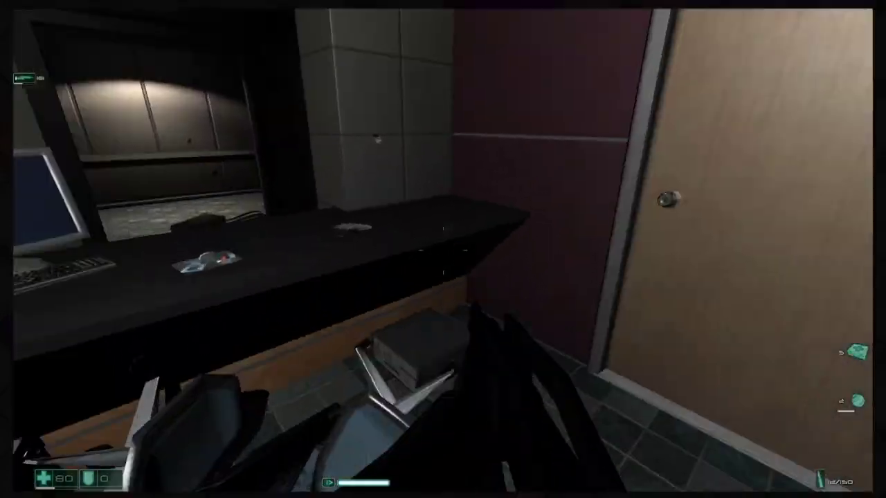
{"action": "key", "text": "f"}
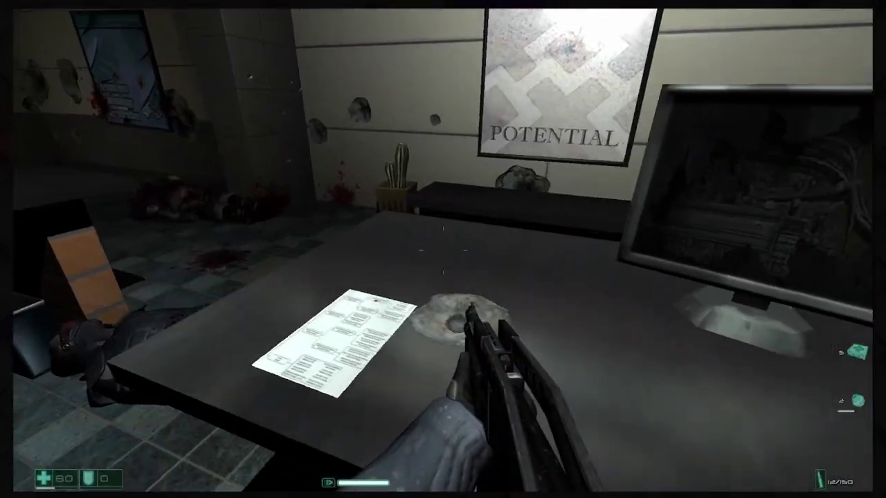
{"action": "key", "text": "w"}
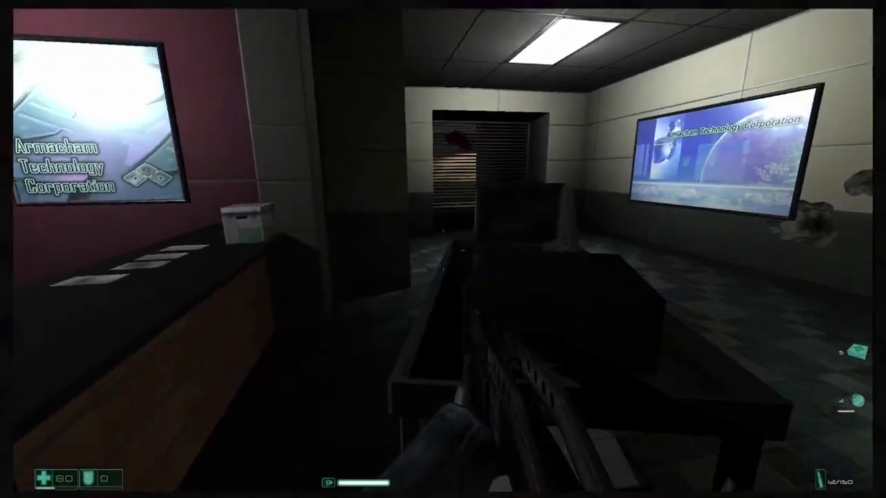
{"action": "key", "text": "w"}
{"action": "key", "text": "w"}
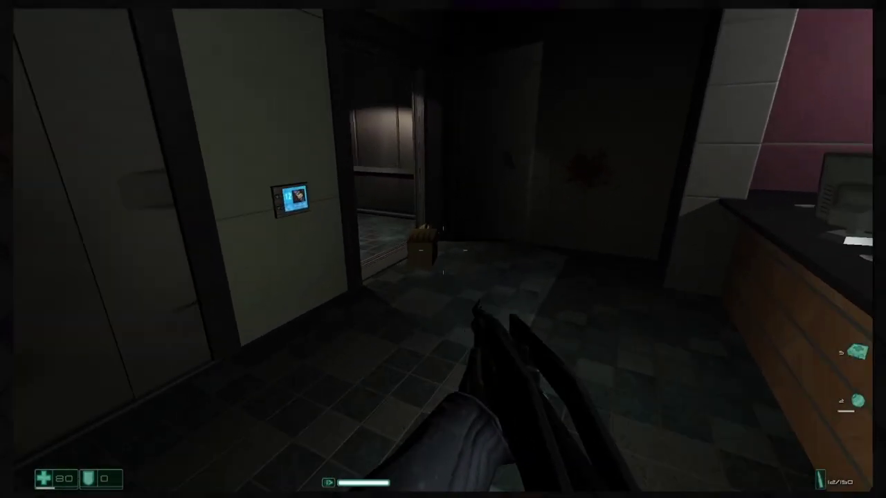
Step: Board the elevator with Alice Wade and ride up to floor 13
{"action": "key", "text": "w"}
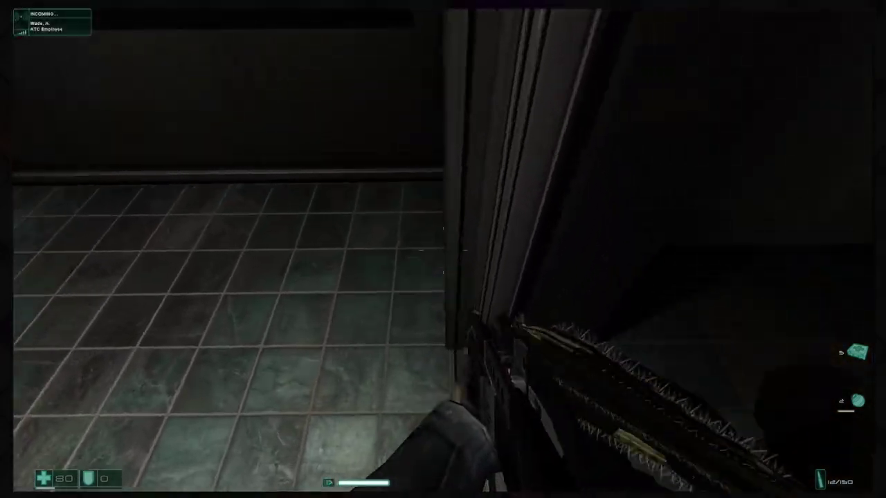
{"action": "key", "text": "s"}
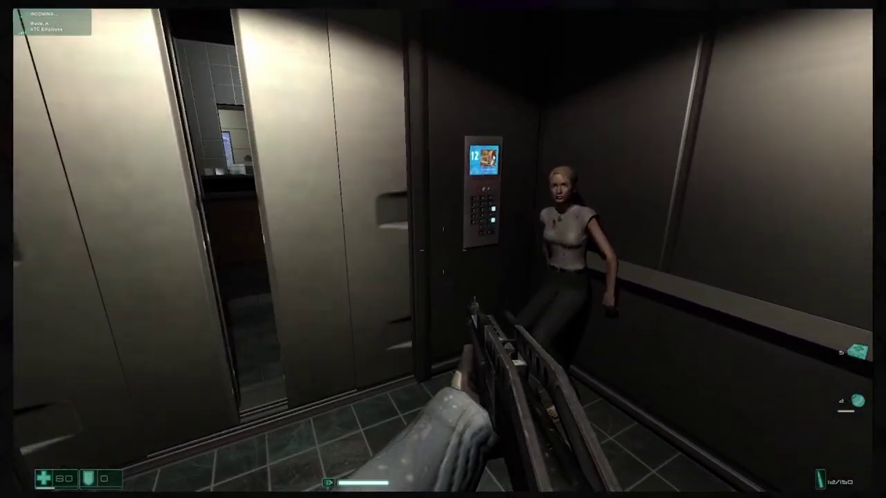
{"action": "key", "text": "w"}
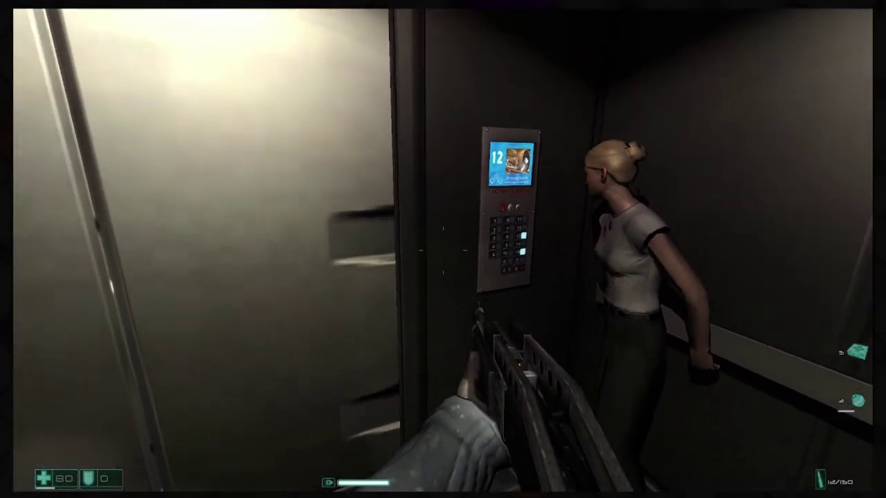
{"action": "key", "text": "w"}
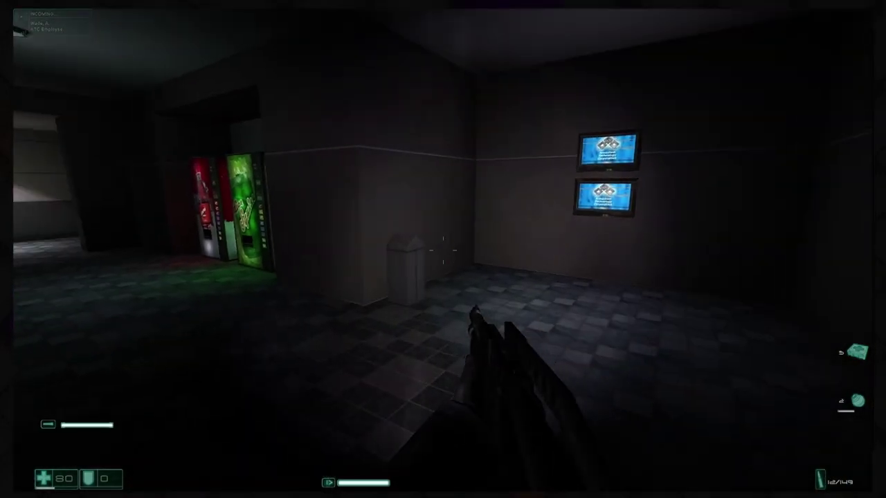
Step: Pass the vending machines into the dark room and fire a shot into the office
{"action": "key", "text": "w"}
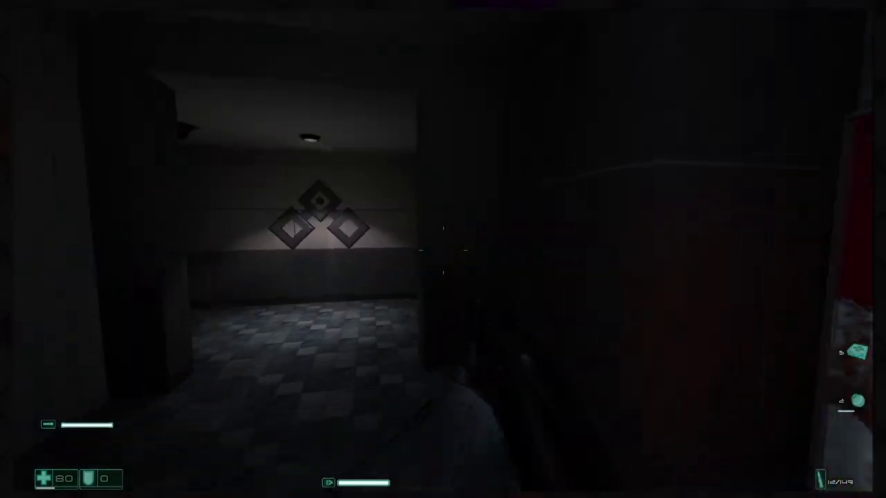
{"action": "key", "text": "w"}
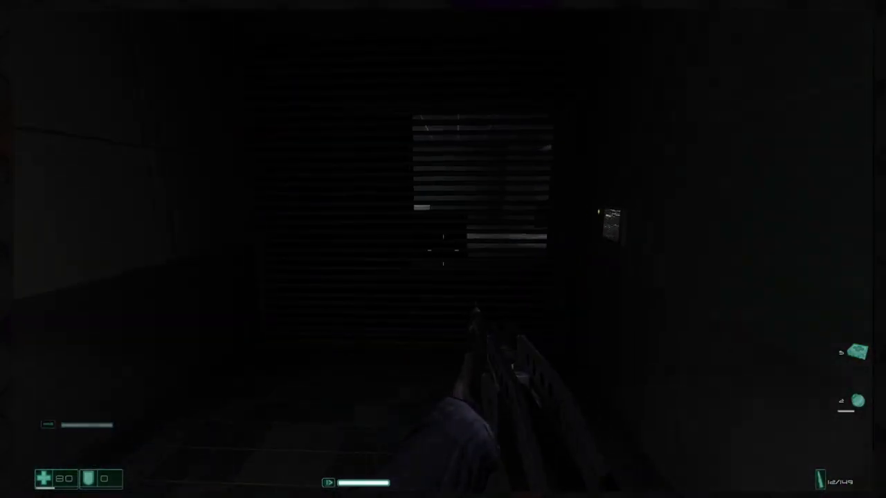
{"action": "key", "text": "w"}
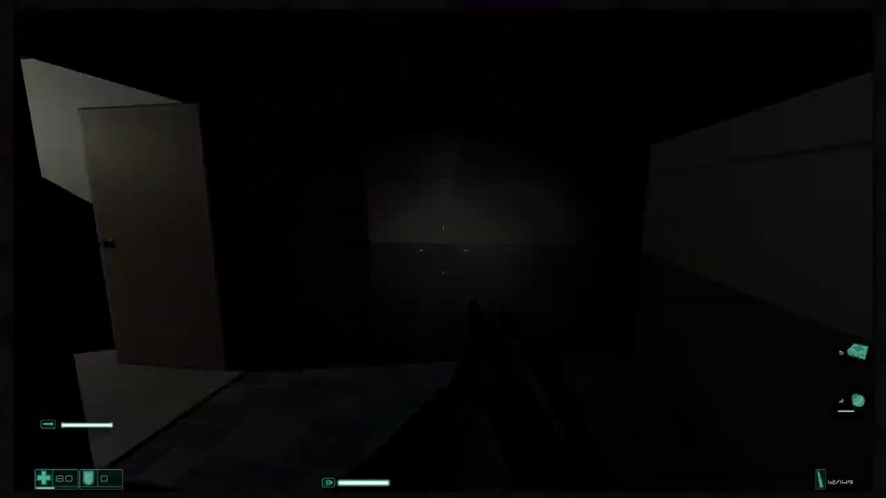
{"action": "key", "text": "w"}
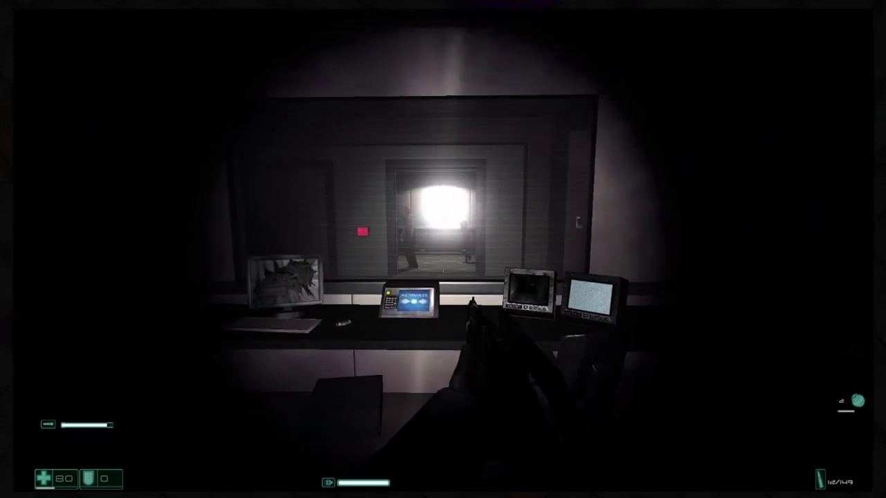
{"action": "left_click", "coordinate": [443, 249]}
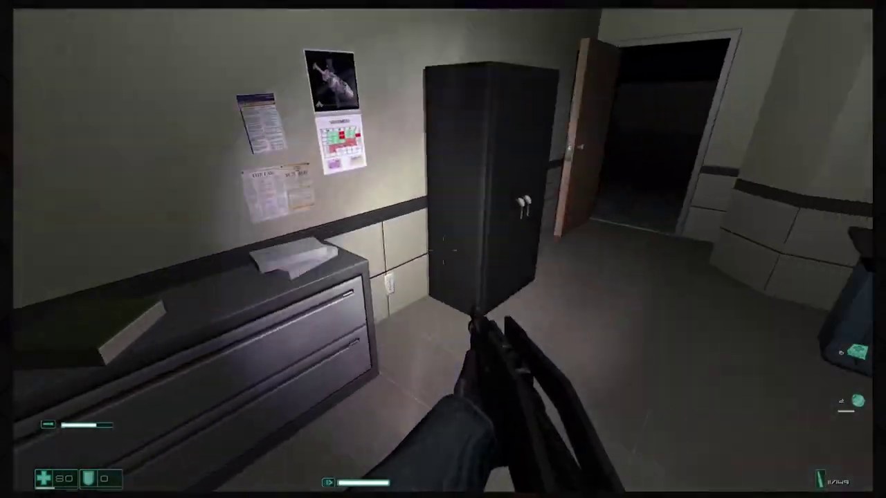
Step: Search the control-console office, then leave through the dim doorway
{"action": "key", "text": "w"}
{"action": "key", "text": "w"}
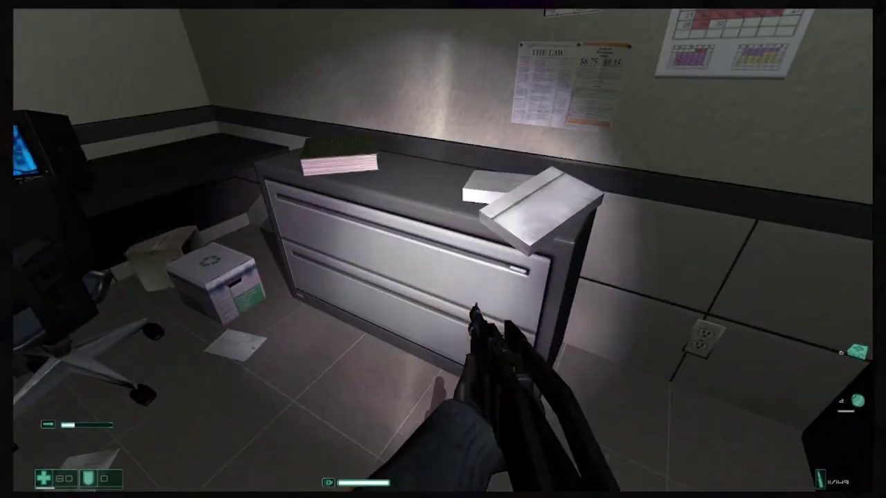
{"action": "key", "text": "w"}
{"action": "key", "text": "w"}
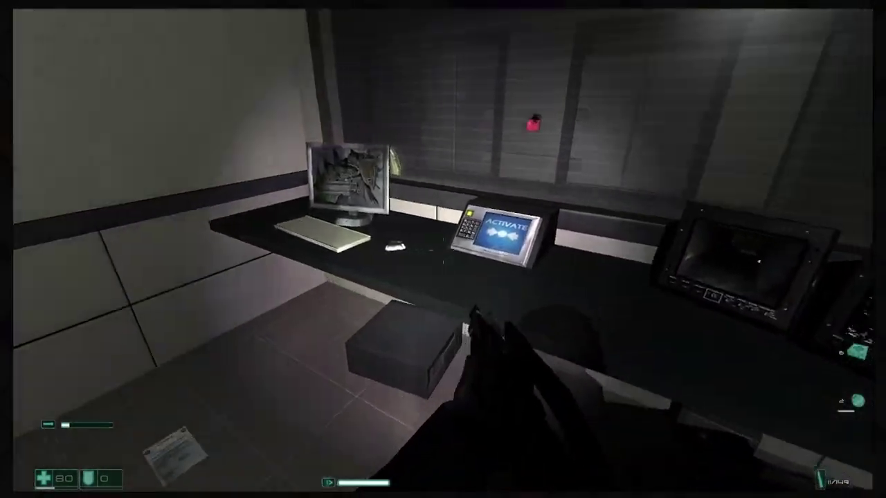
{"action": "key", "text": "s"}
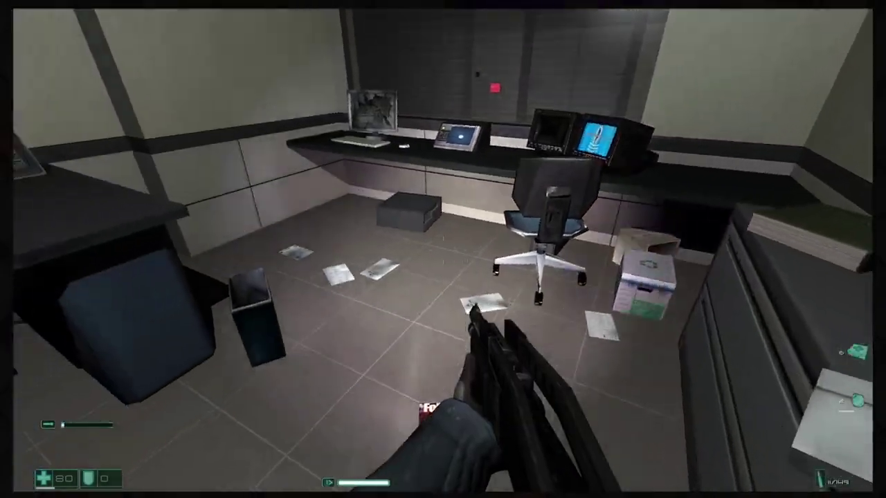
{"action": "key", "text": "w"}
{"action": "key", "text": "w"}
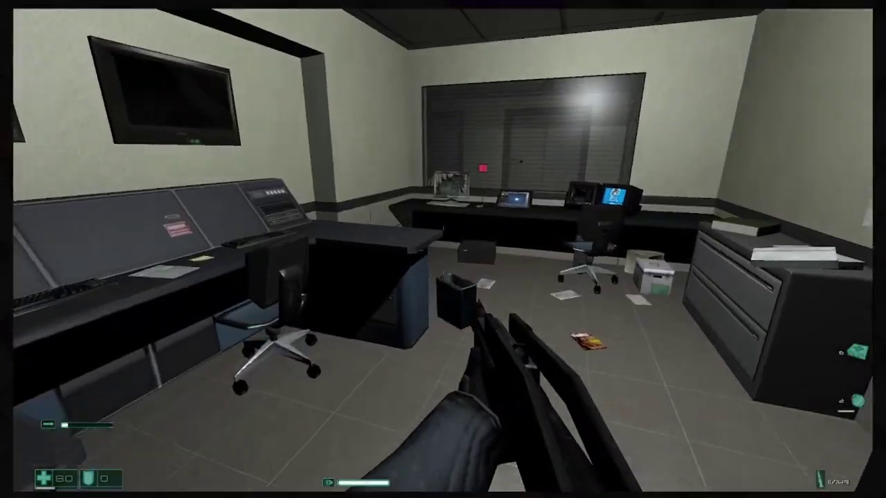
{"action": "key", "text": "s"}
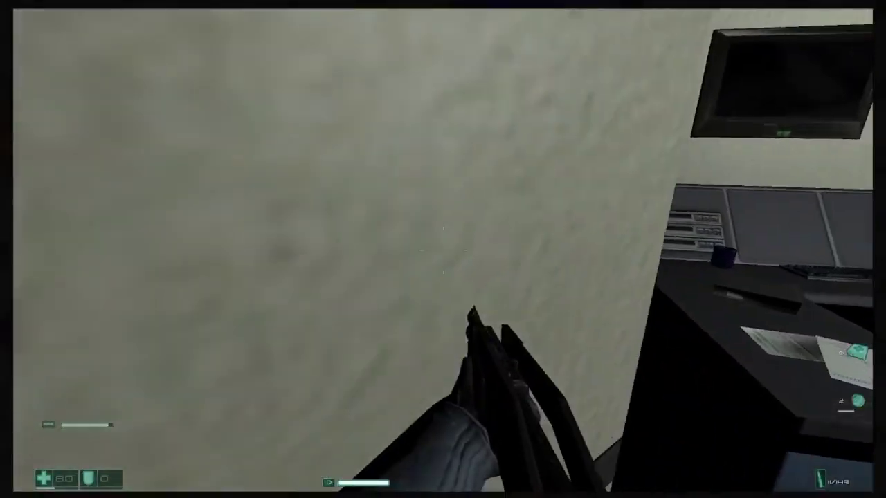
{"action": "key", "text": "w"}
{"action": "key", "text": "w"}
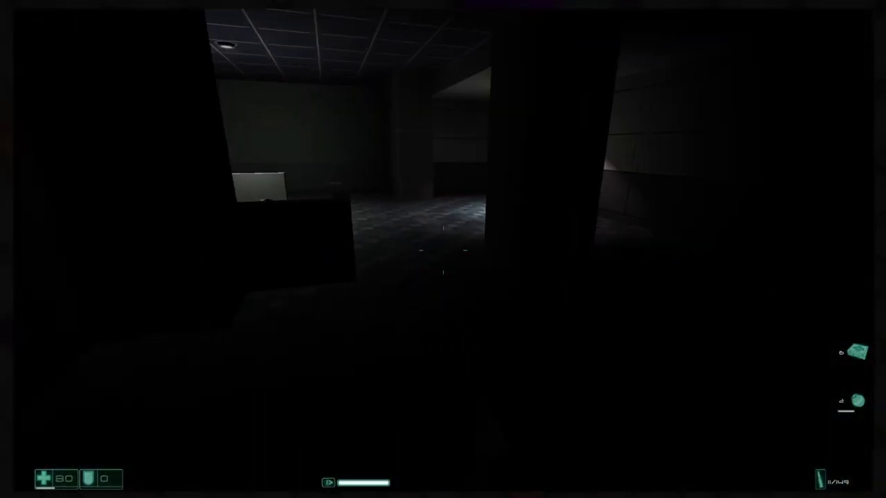
Step: Cross the sofa lounge past the partition to the corridor door
{"action": "key", "text": "w"}
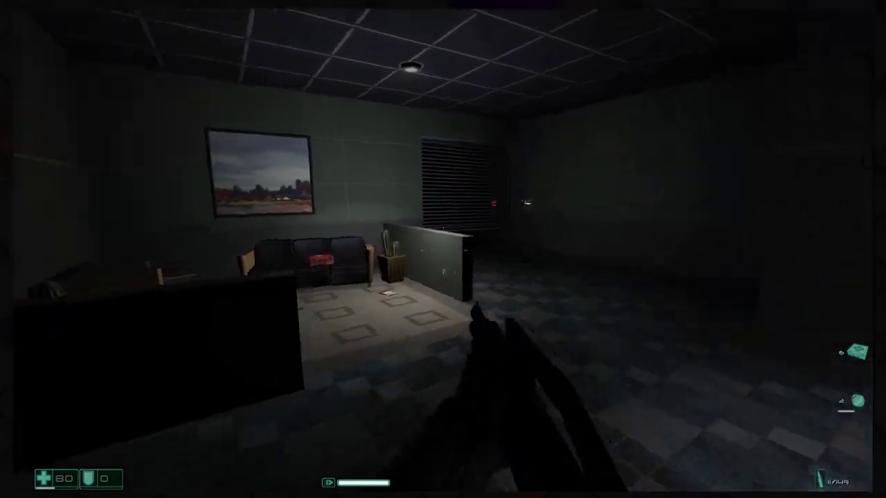
{"action": "key", "text": "w"}
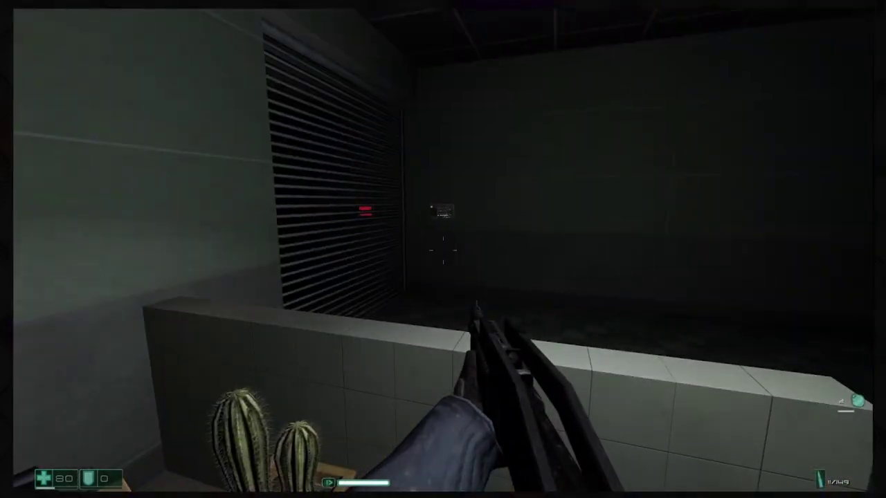
{"action": "key", "text": "a"}
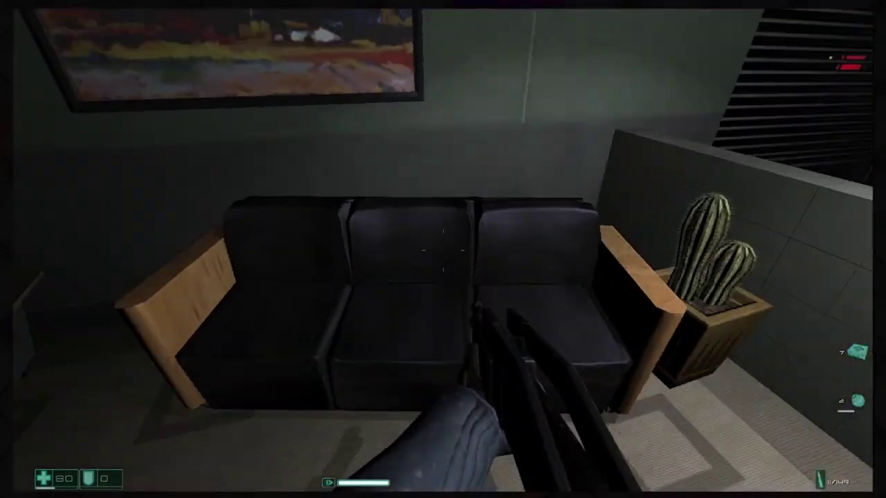
{"action": "key", "text": "w"}
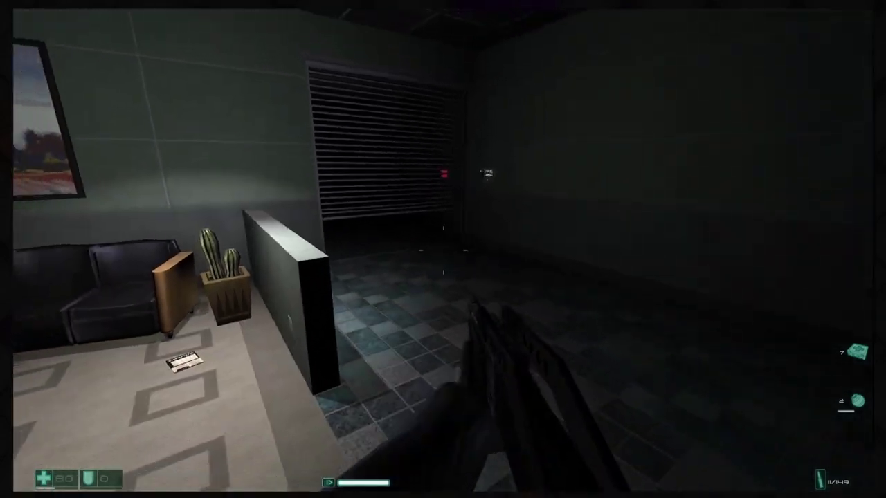
{"action": "key", "text": "w"}
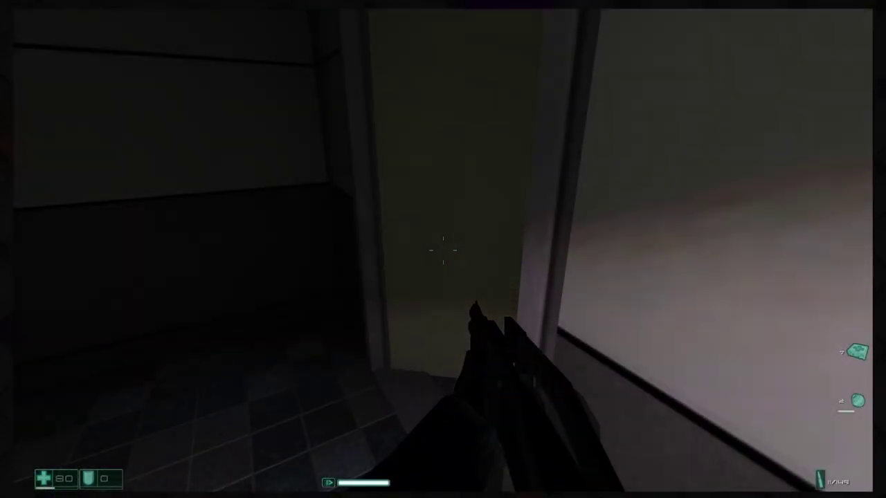
Step: Enter the dark stairwell, switch on the flashlight, and climb the stairs
{"action": "key", "text": "w"}
{"action": "key", "text": "f"}
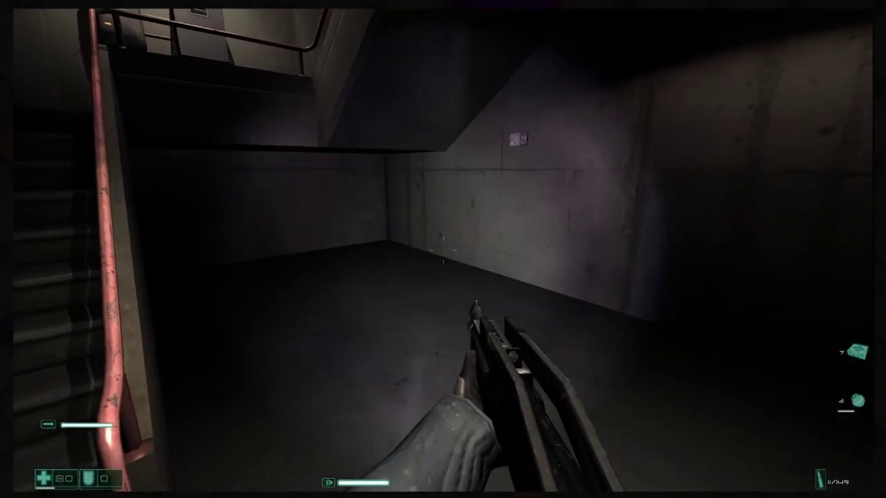
{"action": "key", "text": "w"}
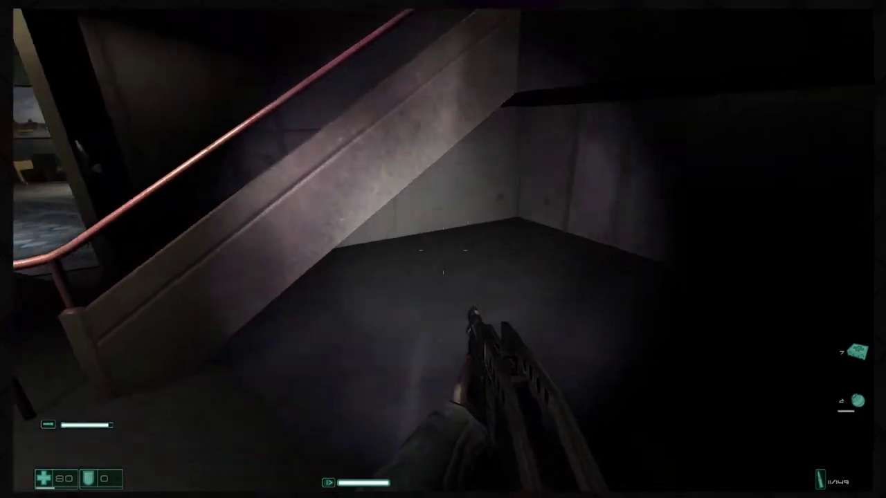
{"action": "key", "text": "w"}
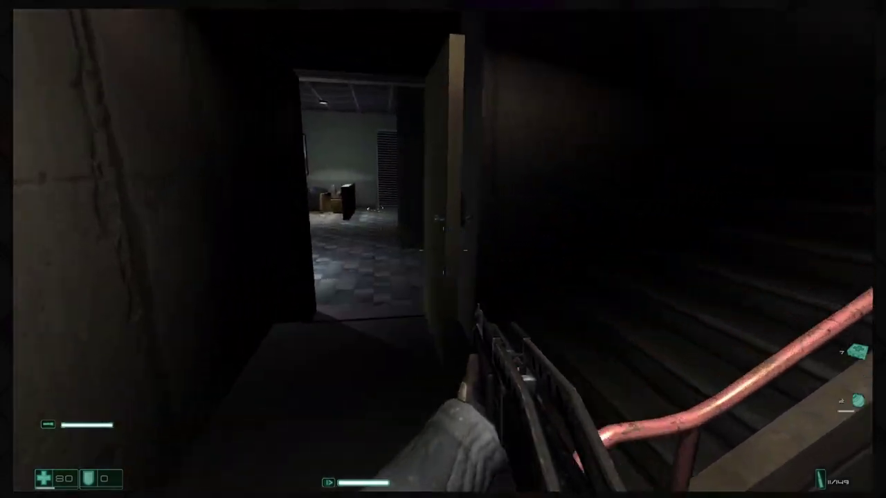
{"action": "key", "text": "w"}
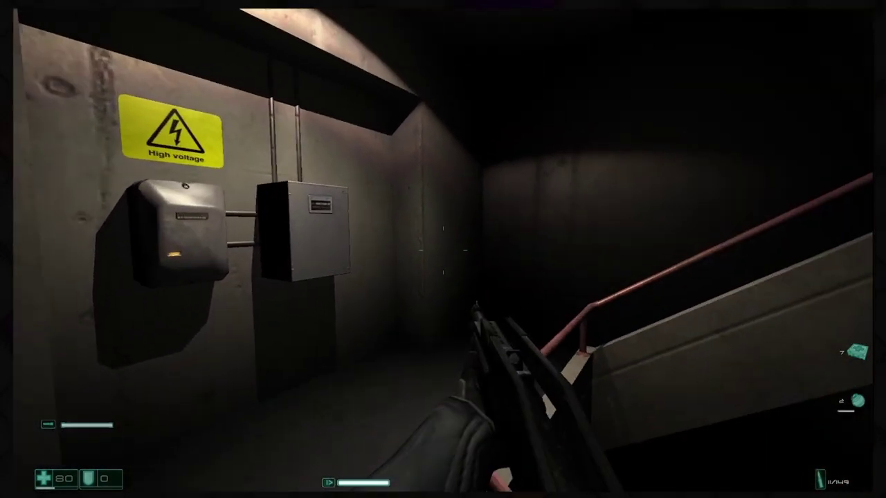
{"action": "key", "text": "w"}
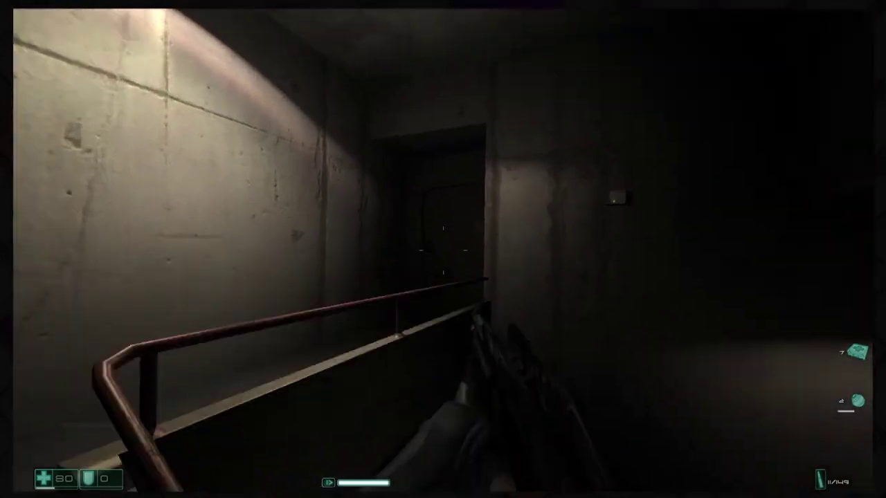
Step: Follow the dark corridor past the cart to the elevator lobby
{"action": "key", "text": "w"}
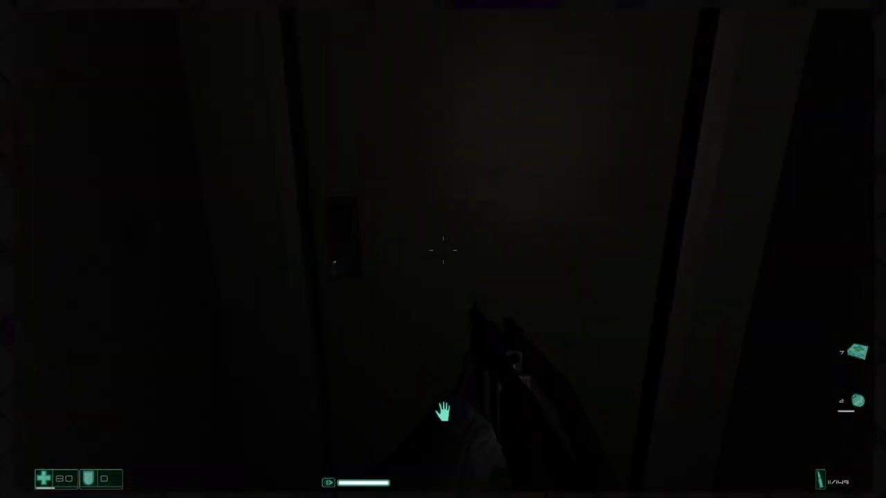
{"action": "key", "text": "w"}
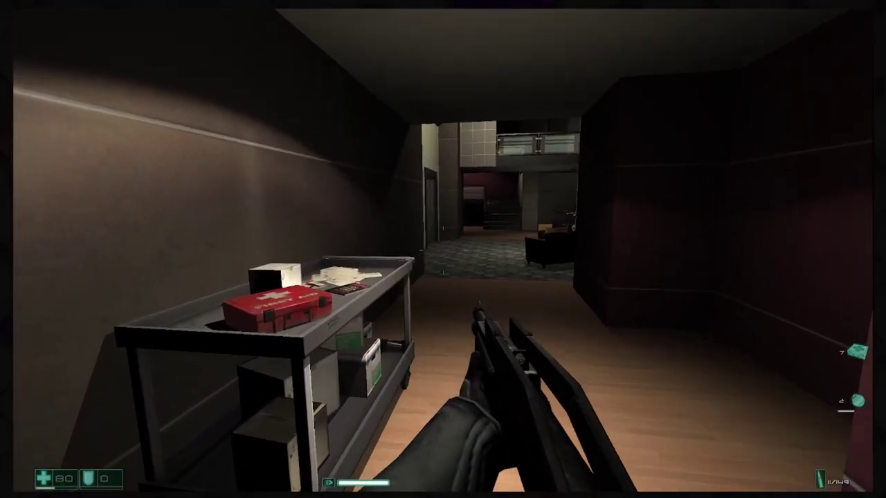
{"action": "key", "text": "w"}
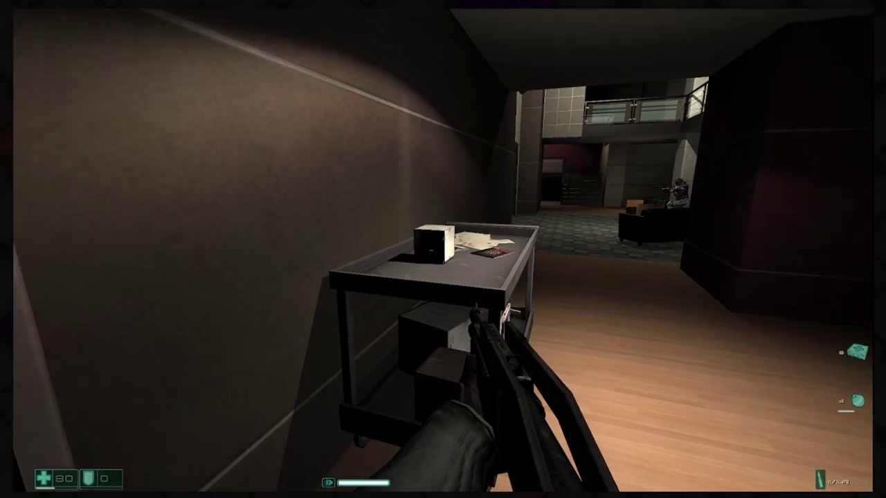
{"action": "key", "text": "w"}
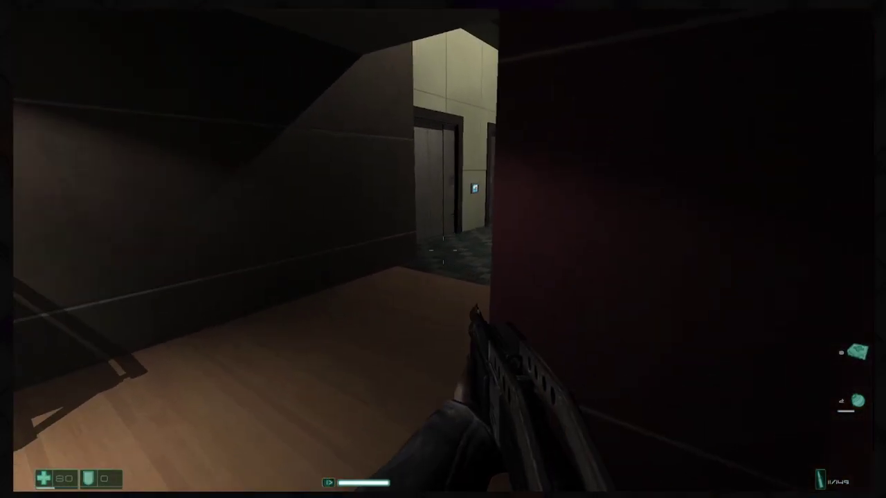
{"action": "key", "text": "w"}
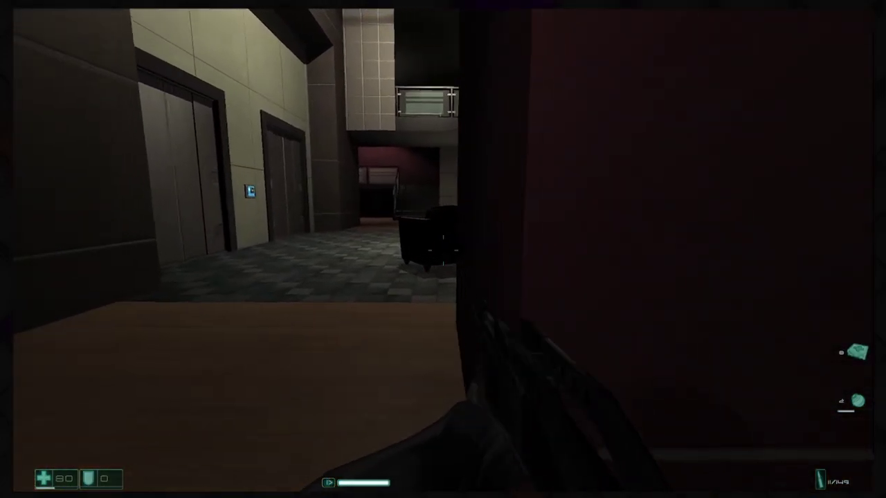
{"action": "key", "text": "w"}
{"action": "key", "text": "w"}
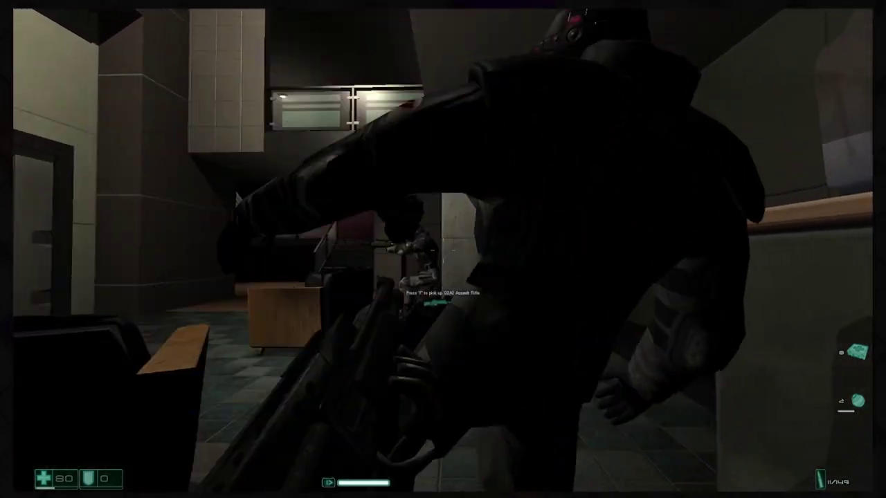
Step: Shoot the lobby soldiers, reload the rifle, and move around the pillar
{"action": "left_click", "coordinate": [442, 249]}
{"action": "key", "text": "w"}
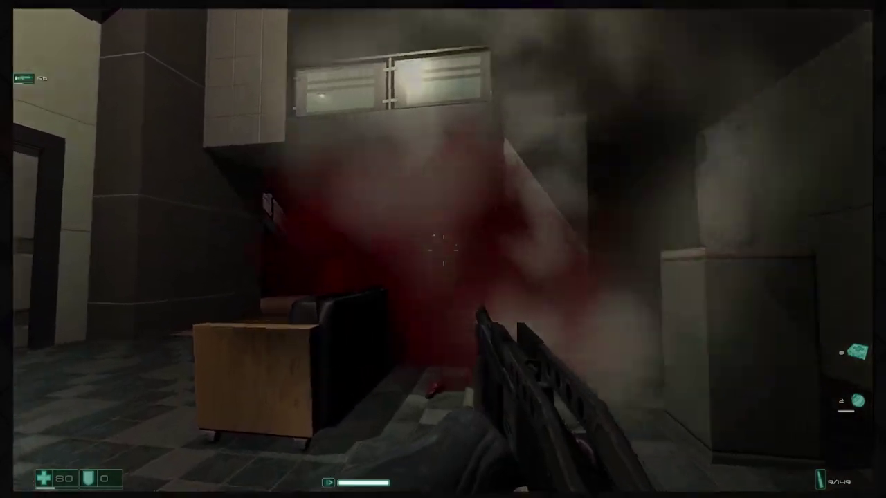
{"action": "key", "text": "r"}
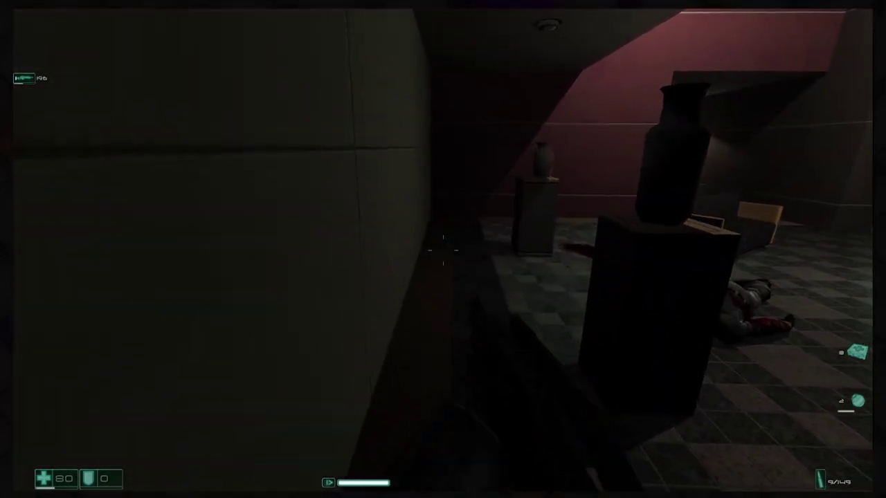
{"action": "key", "text": "w"}
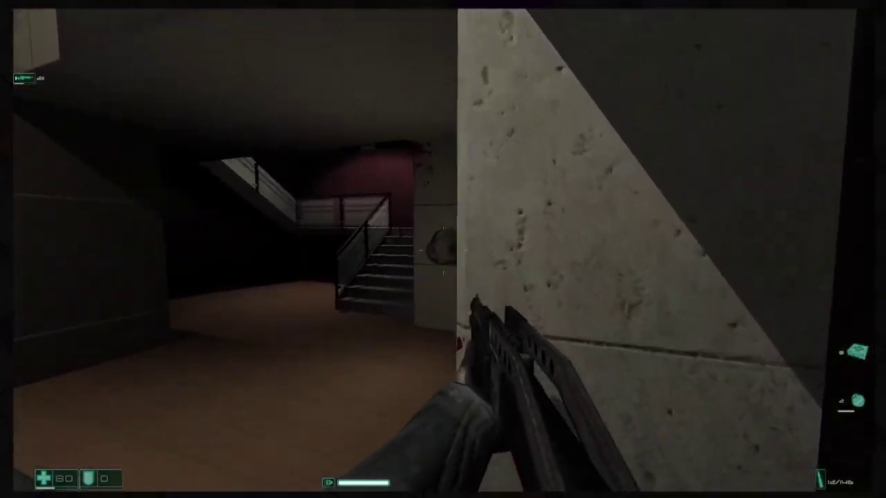
{"action": "key", "text": "w"}
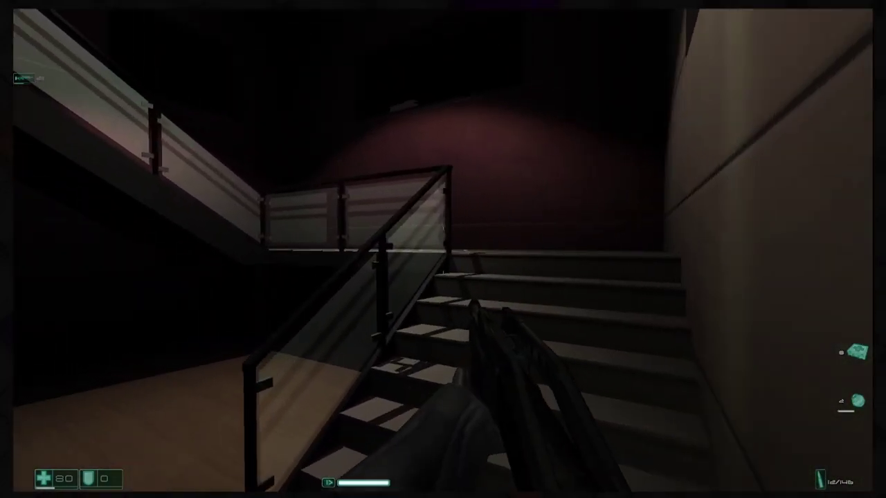
Step: Climb to the upper walkway and advance toward the red corridor
{"action": "key", "text": "w"}
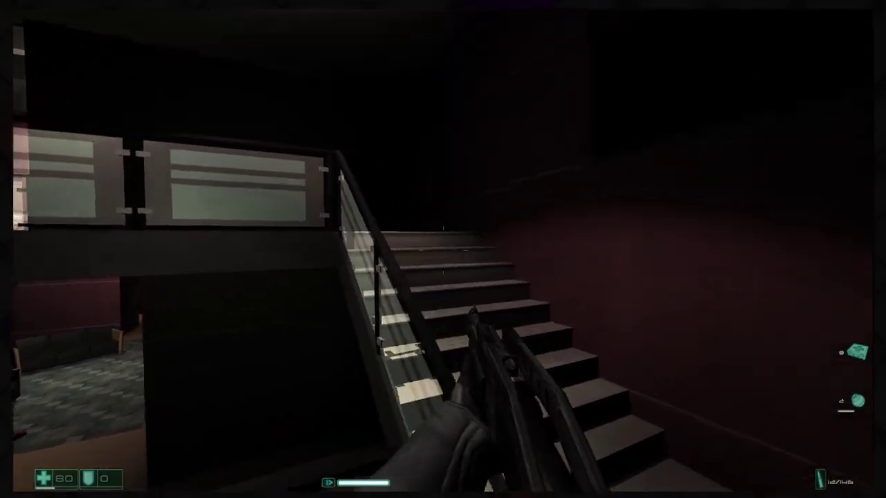
{"action": "key", "text": "w"}
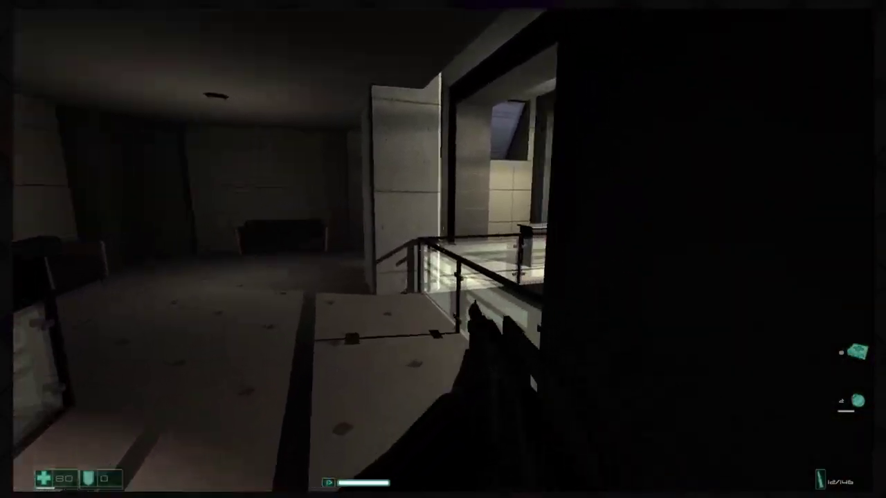
{"action": "key", "text": "w"}
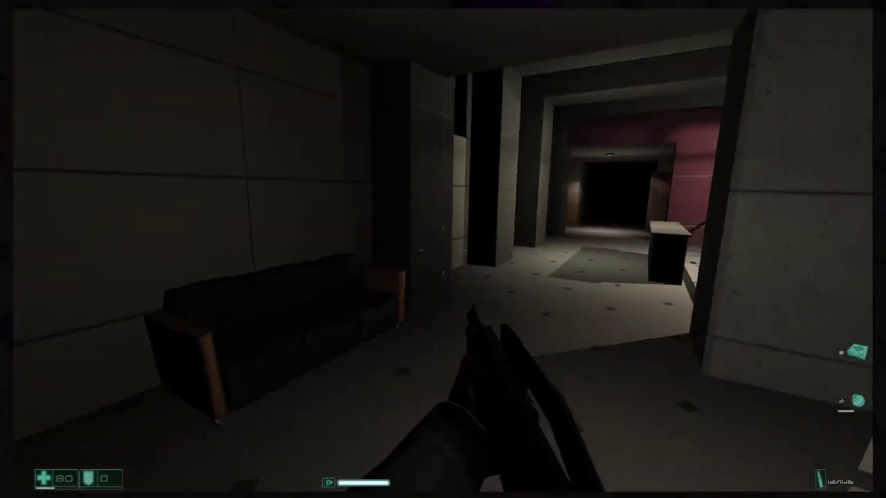
{"action": "key", "text": "w"}
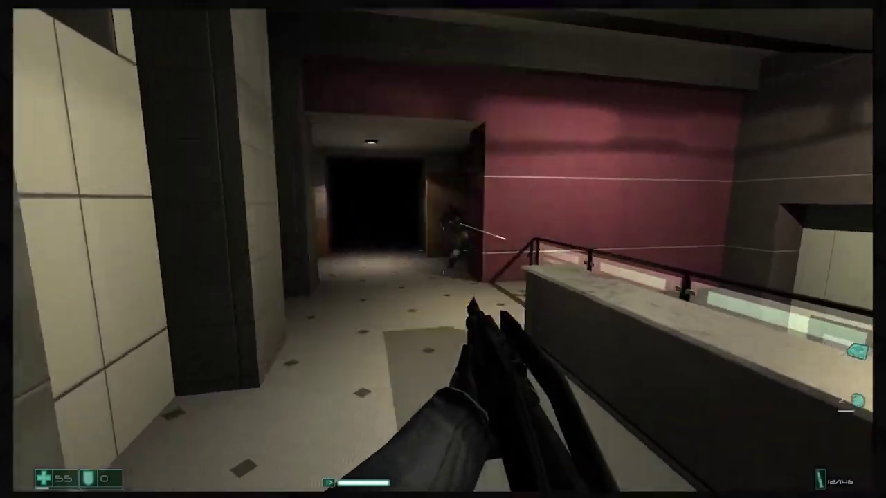
Step: Kill the soldiers at the corridor doorway and go through into the dark corridor
{"action": "left_click", "coordinate": [442, 249]}
{"action": "key", "text": "w"}
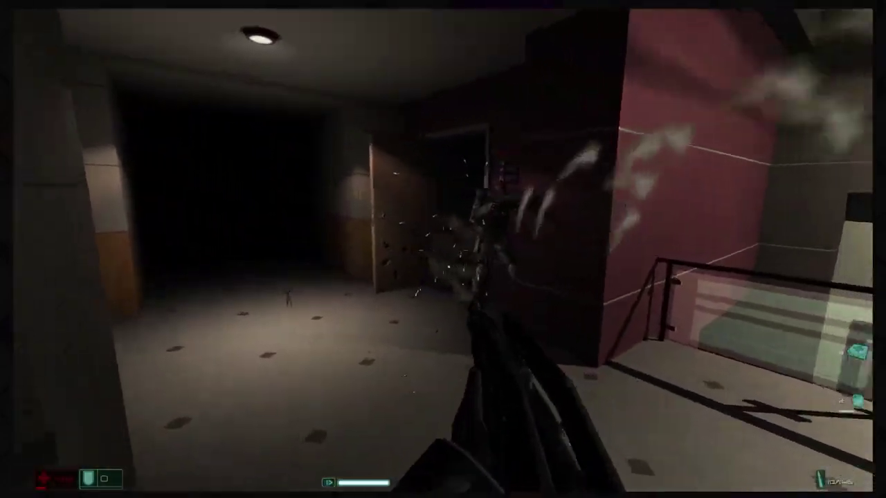
{"action": "left_click", "coordinate": [442, 250]}
{"action": "key", "text": "w"}
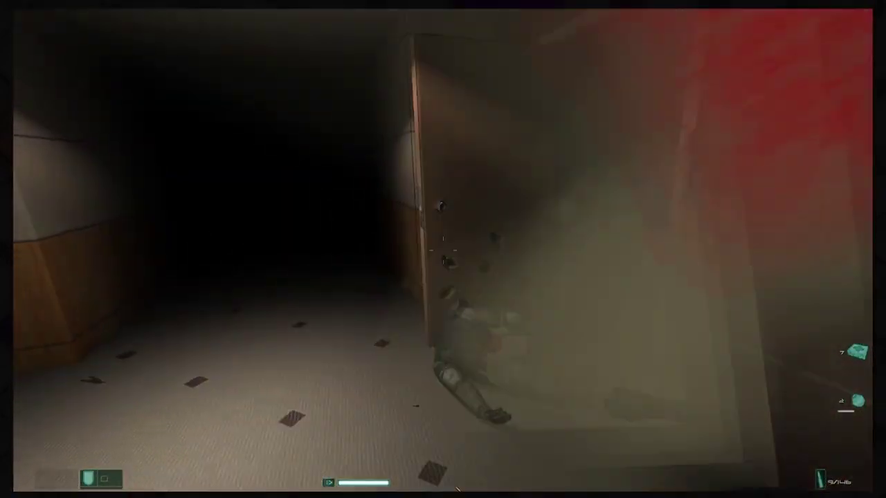
{"action": "key", "text": "w"}
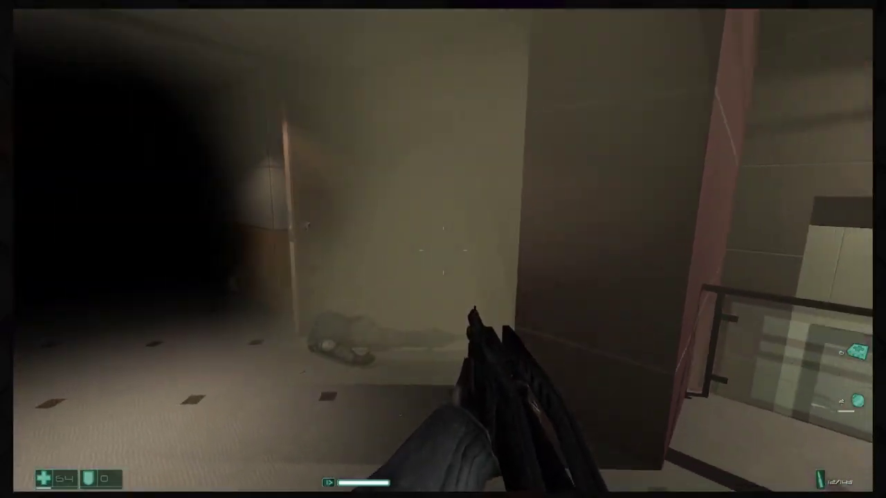
{"action": "key", "text": "w"}
{"action": "left_click", "coordinate": [442, 249]}
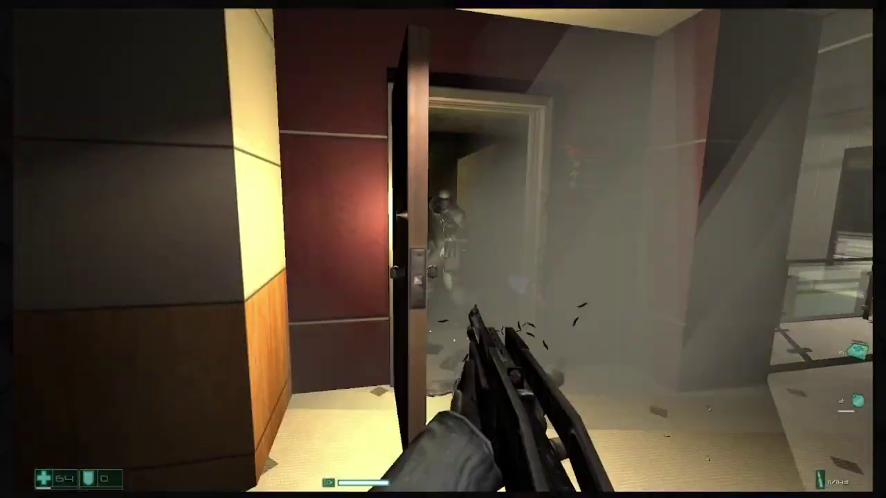
{"action": "key", "text": "w"}
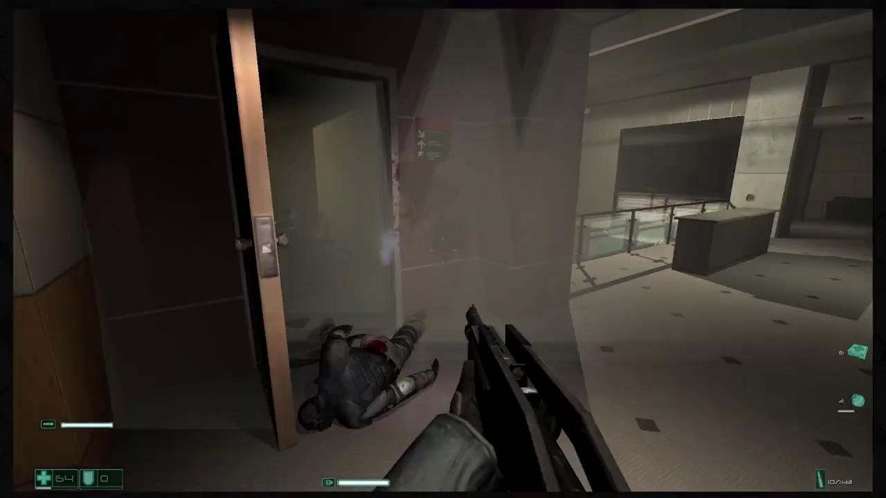
Step: Climb the concrete stairwell past the railing up to the dim shelved corridor
{"action": "key", "text": "w"}
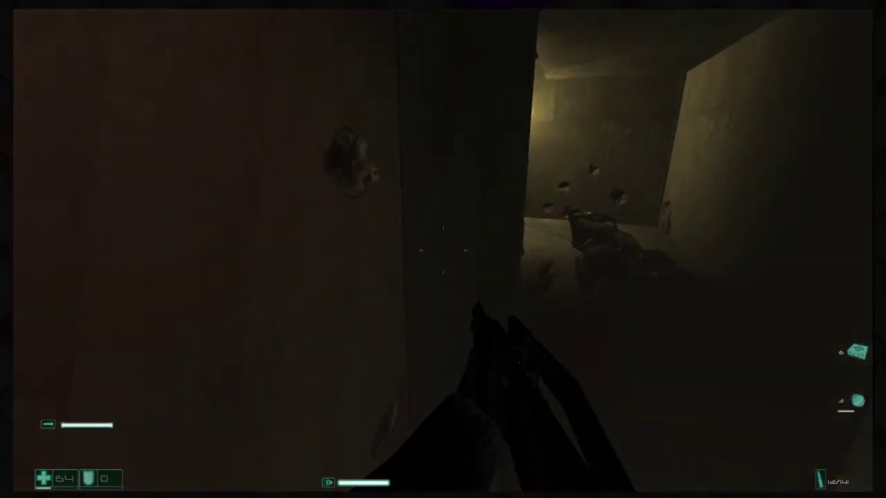
{"action": "key", "text": "w"}
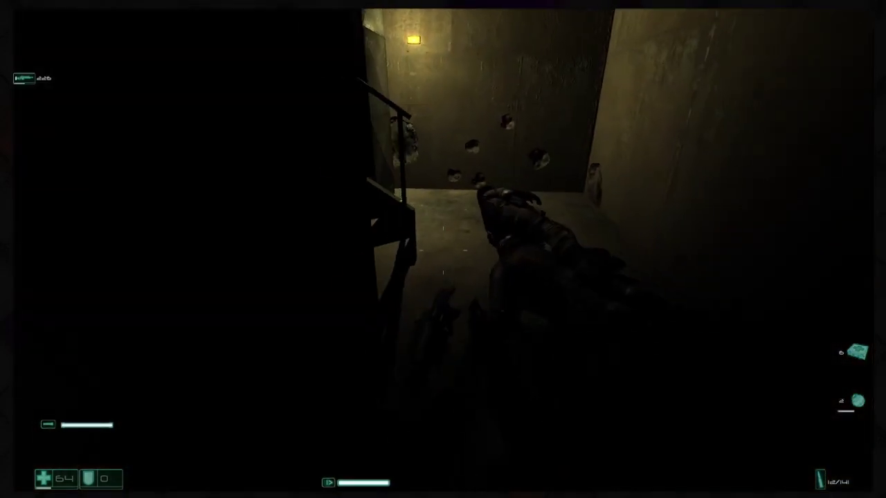
{"action": "key", "text": "w"}
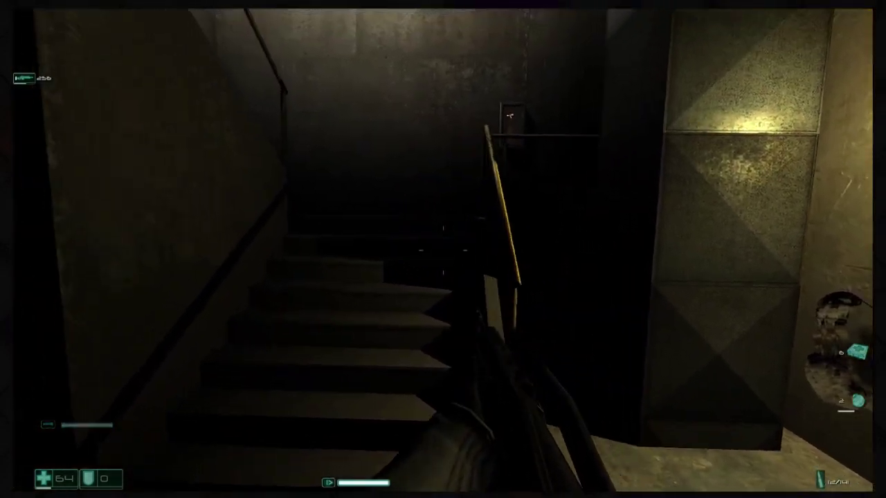
{"action": "key", "text": "w"}
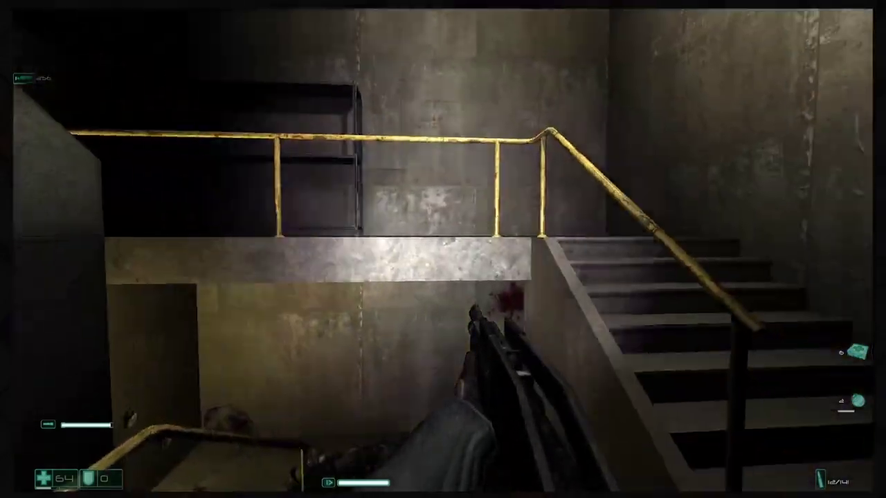
{"action": "key", "text": "w"}
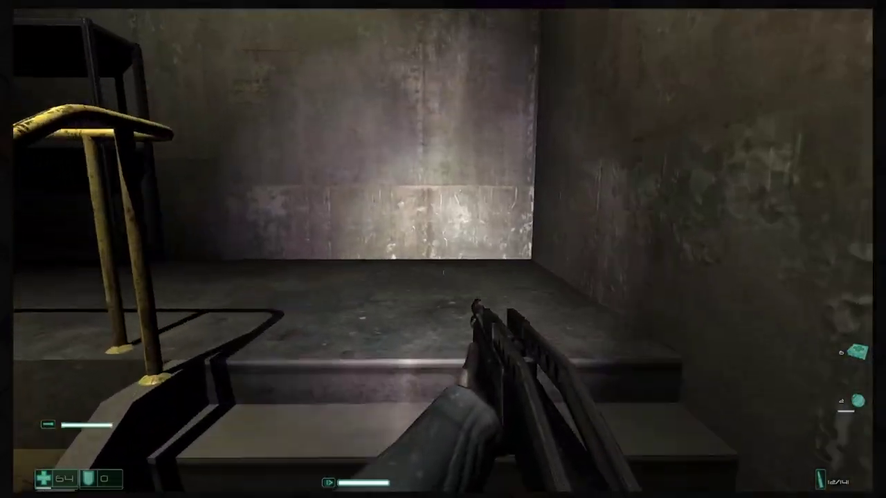
Step: Walk the dark corridors past the machine and red door to the crates and ceiling vent
{"action": "key", "text": "w"}
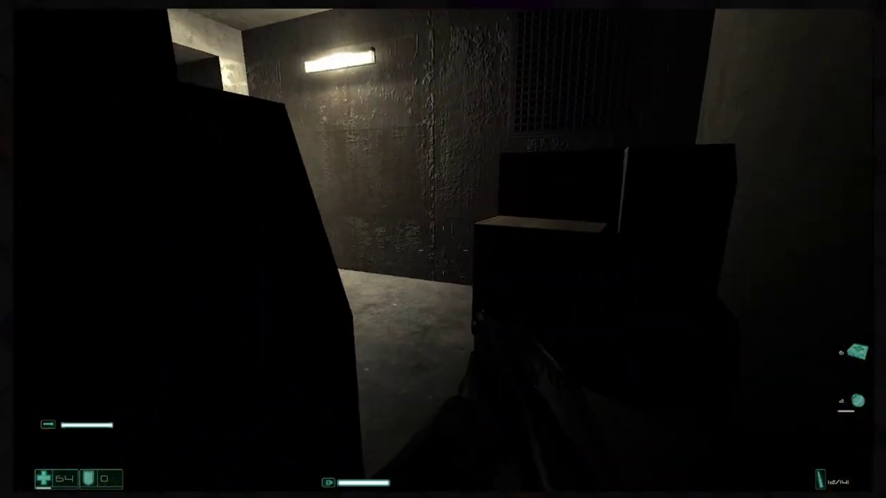
{"action": "key", "text": "w"}
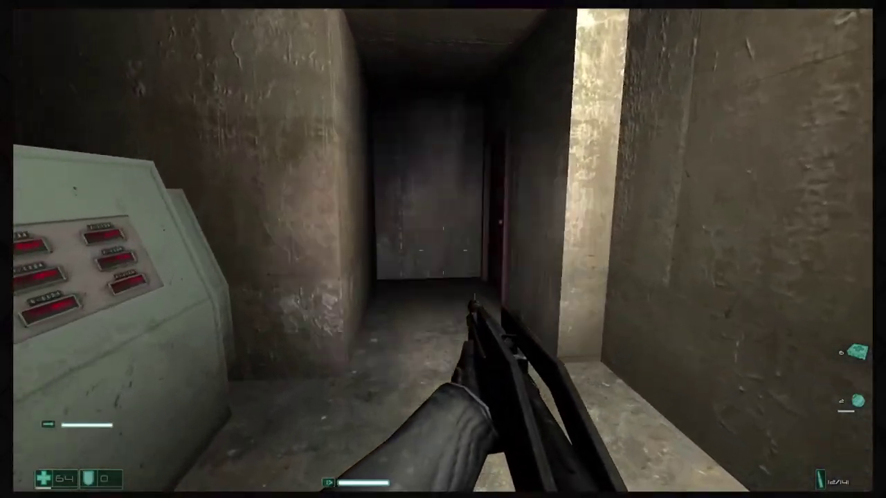
{"action": "key", "text": "w"}
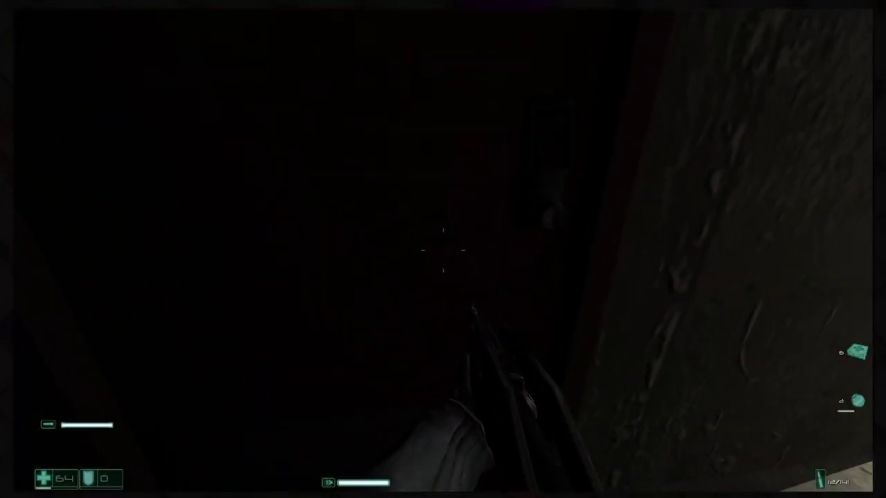
{"action": "key", "text": "w"}
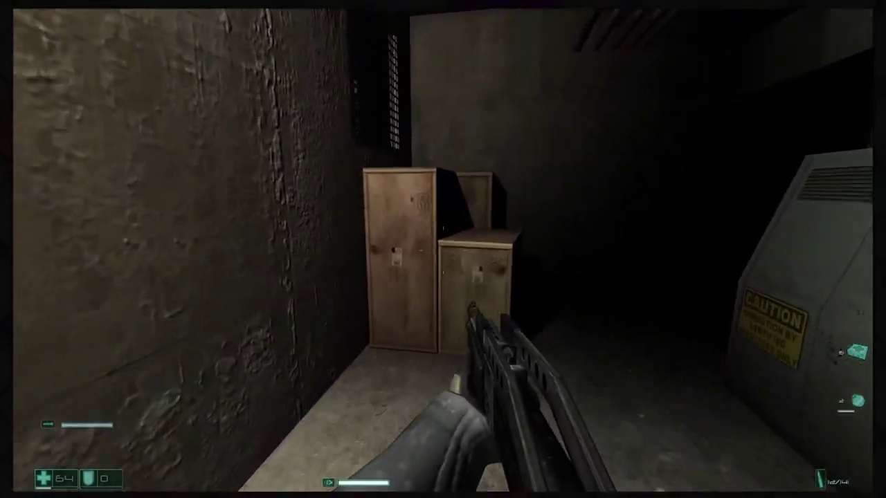
{"action": "key", "text": "w"}
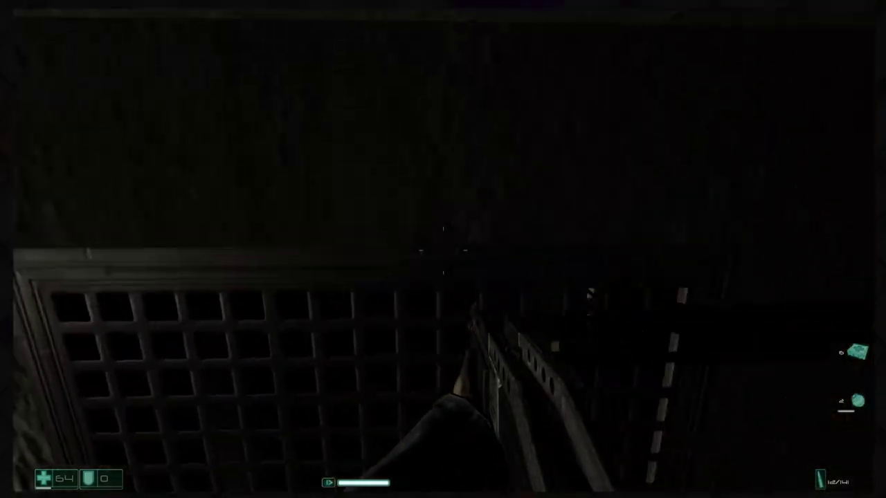
{"action": "key", "text": "w"}
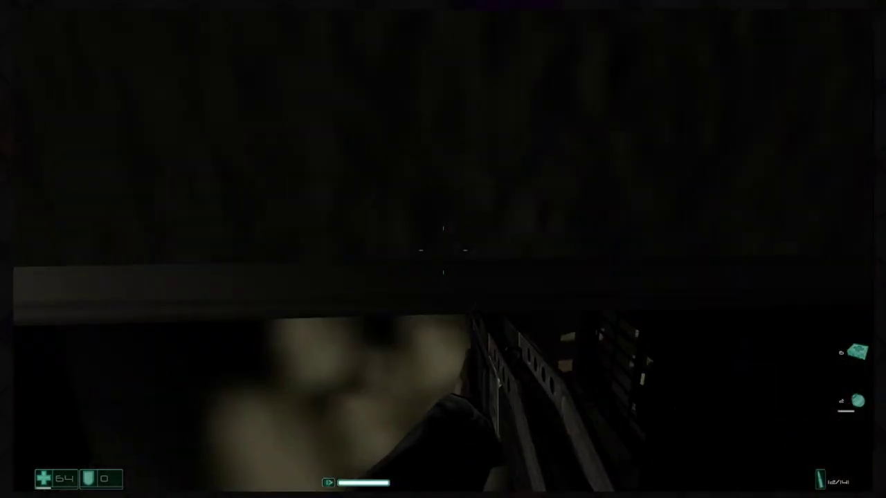
Step: Switch on the flashlight to light the dark room
{"action": "key", "text": "f"}
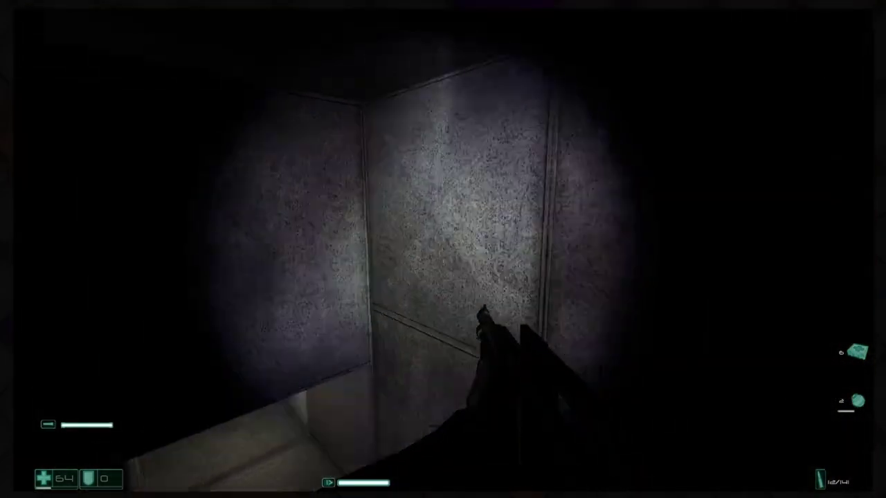